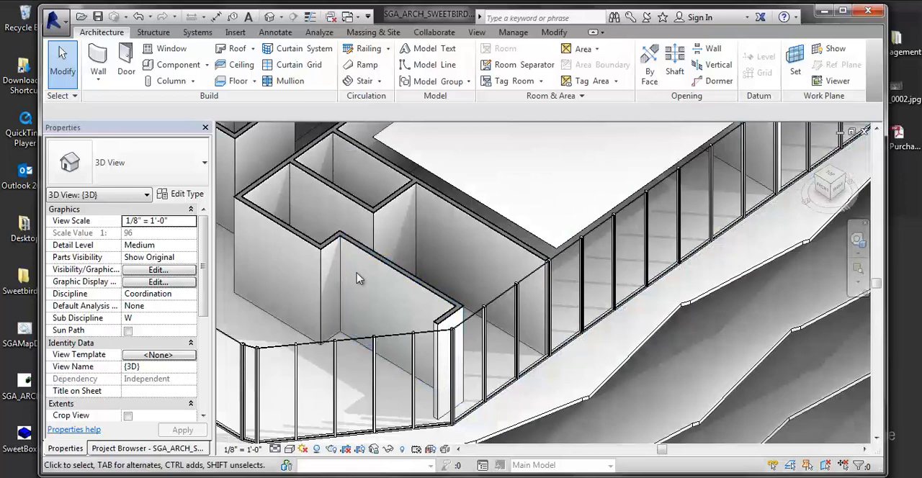
# - Collapse the Sections group in the project's view list and start a new schedule under Schedules/Quantities
pyautogui.scroll(-2, 500, 263)
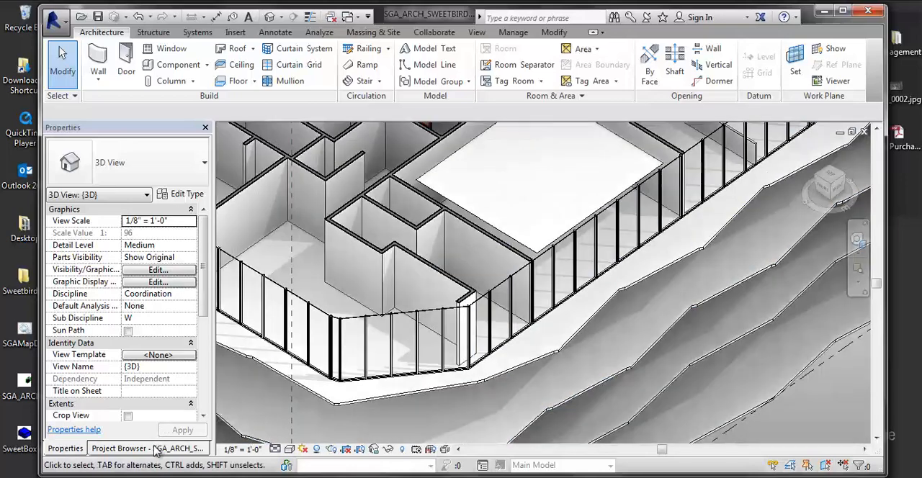
pyautogui.click(158, 448)
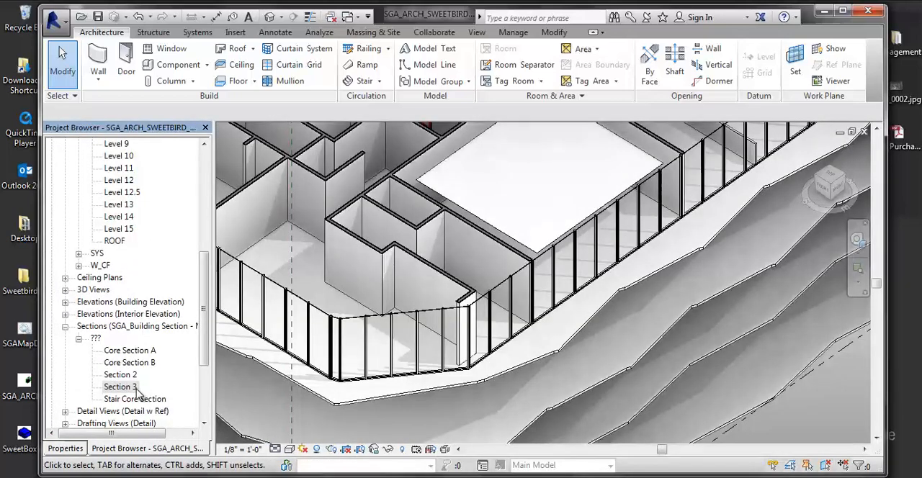
pyautogui.click(137, 387)
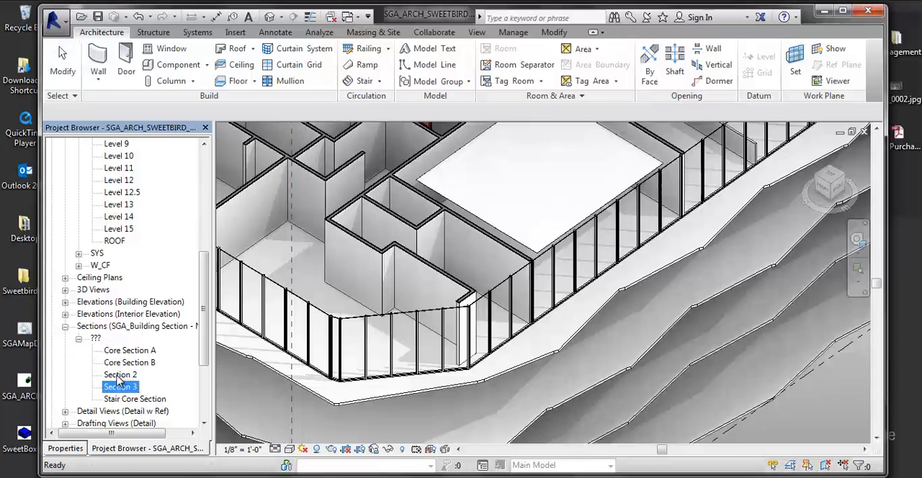
pyautogui.click(121, 376)
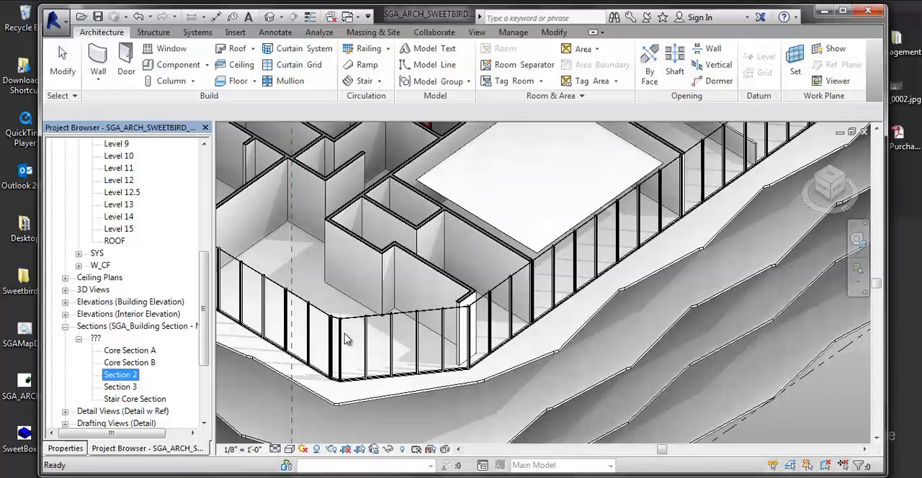
pyautogui.click(66, 328)
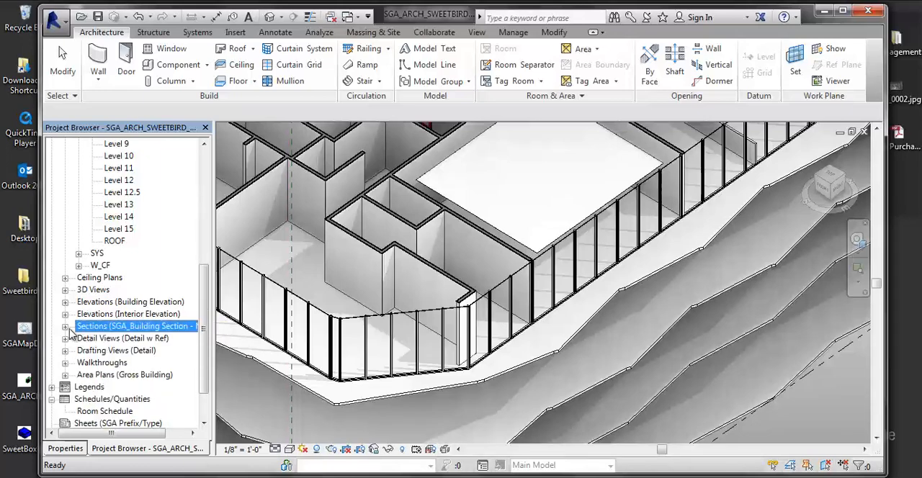
pyautogui.click(109, 410)
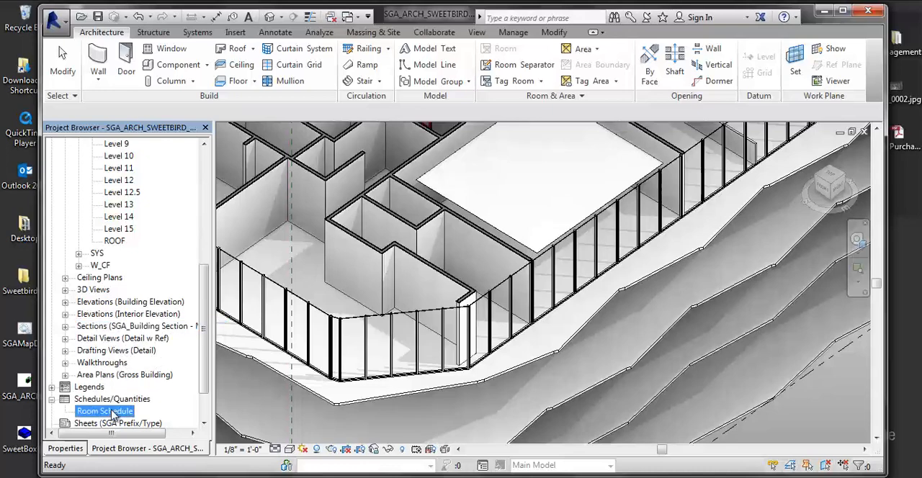
pyautogui.click(105, 400)
pyautogui.rightClick(105, 404)
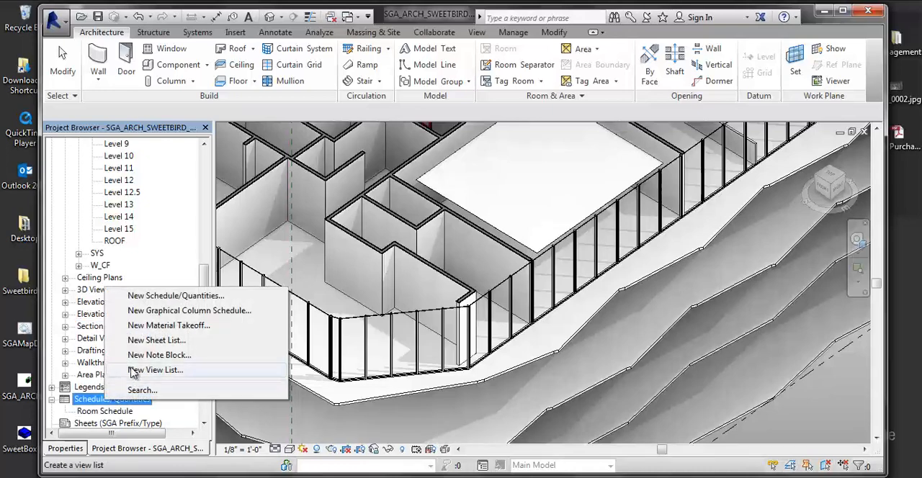
pyautogui.click(168, 297)
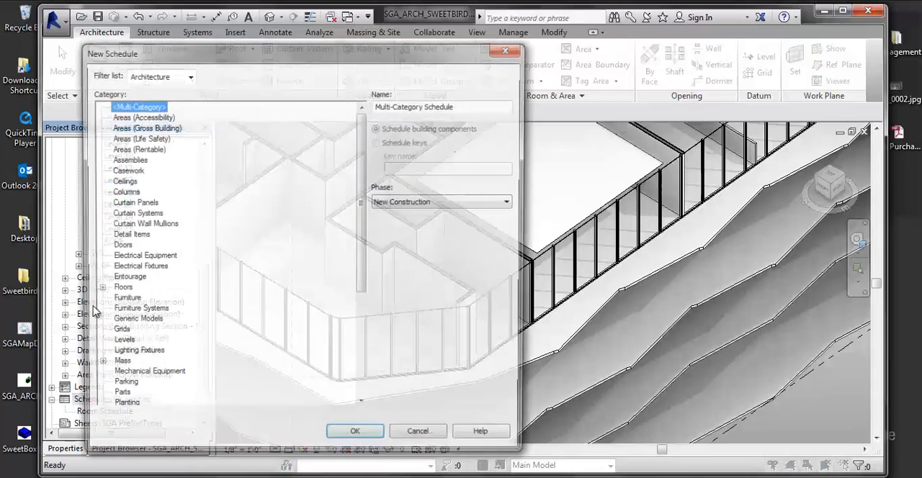
# - Choose Curtain Panels as the category for the new schedule and accept it
pyautogui.click(125, 279)
pyautogui.scroll(-2, 140, 291)
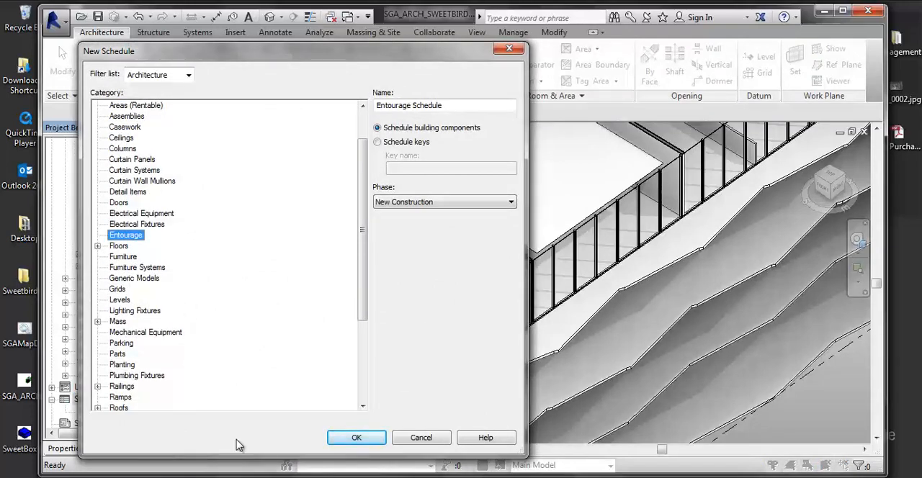
pyautogui.scroll(-2, 166, 346)
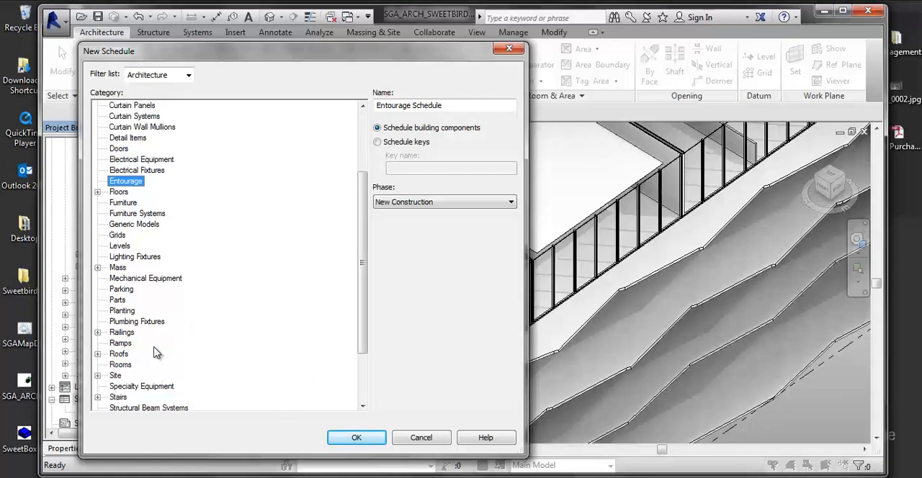
pyautogui.scroll(2, 178, 288)
pyautogui.scroll(2, 178, 288)
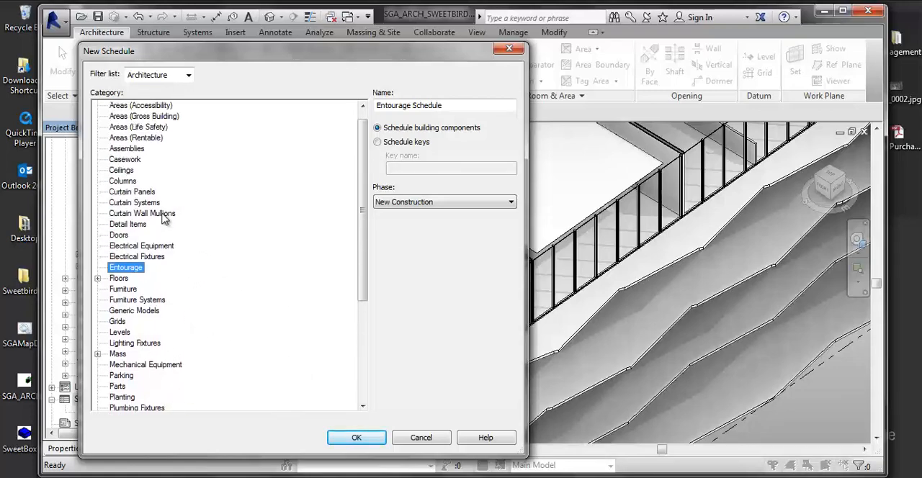
pyautogui.click(167, 214)
pyautogui.click(150, 205)
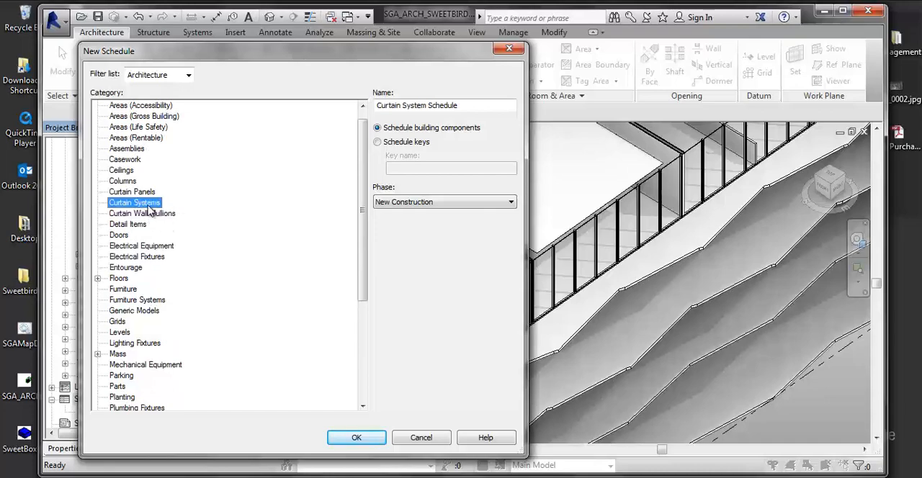
pyautogui.click(146, 194)
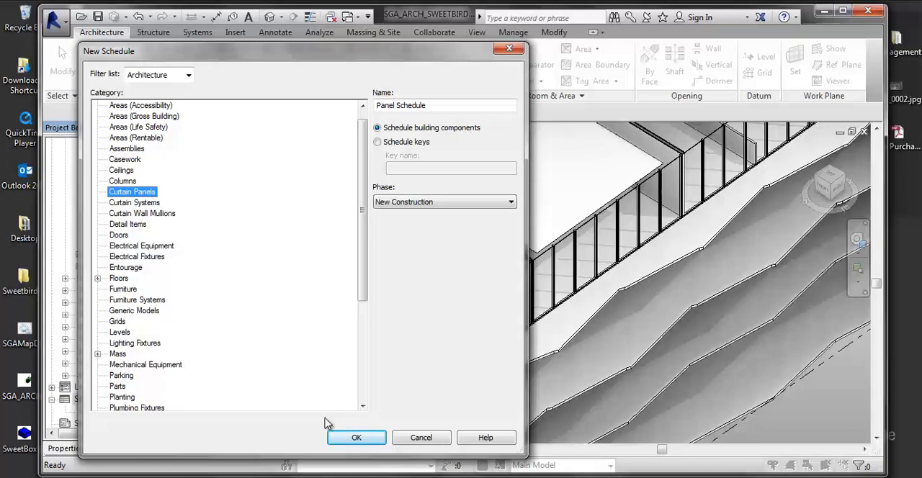
pyautogui.click(385, 437)
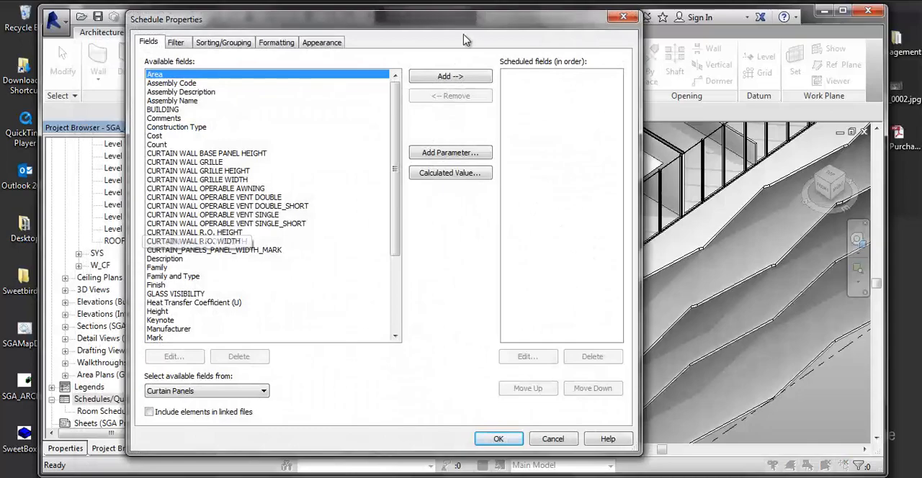
# - Add the Area and Count fields to the curtain panel schedule
pyautogui.moveTo(574, 25); pyautogui.dragTo(423, 124)
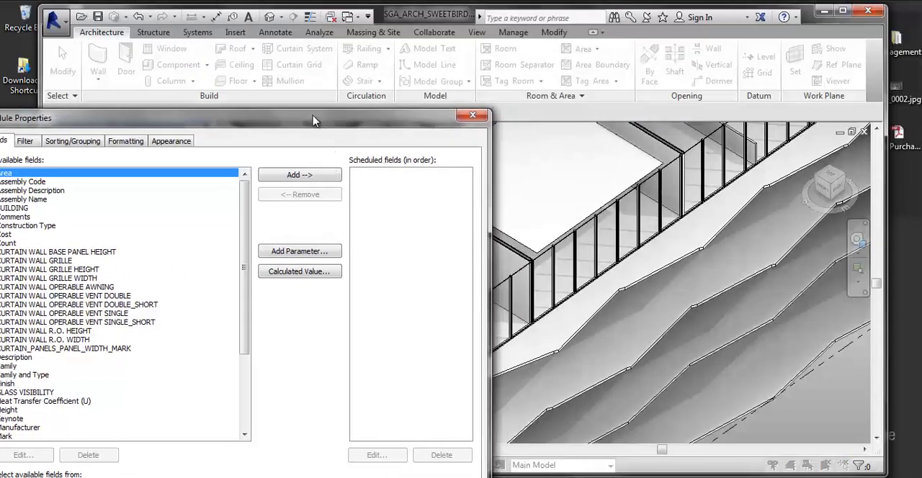
pyautogui.moveTo(316, 118); pyautogui.dragTo(430, 20)
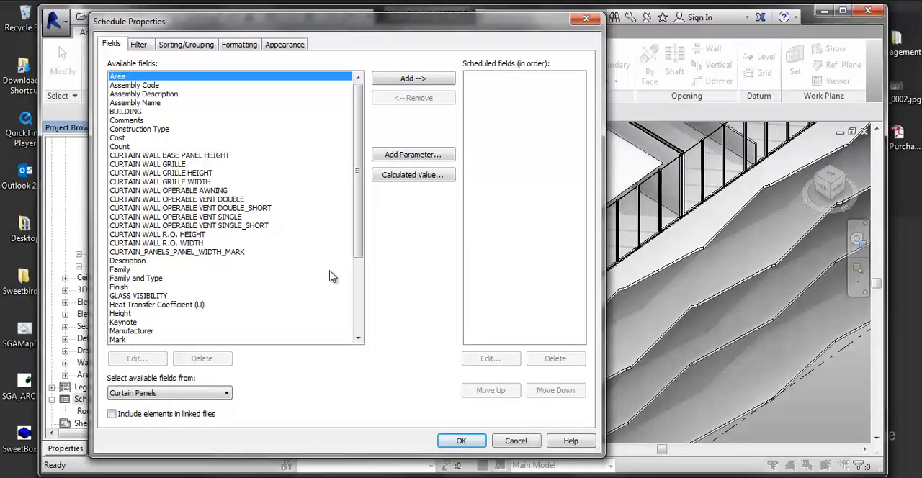
pyautogui.click(185, 288)
pyautogui.scroll(-4, 179, 303)
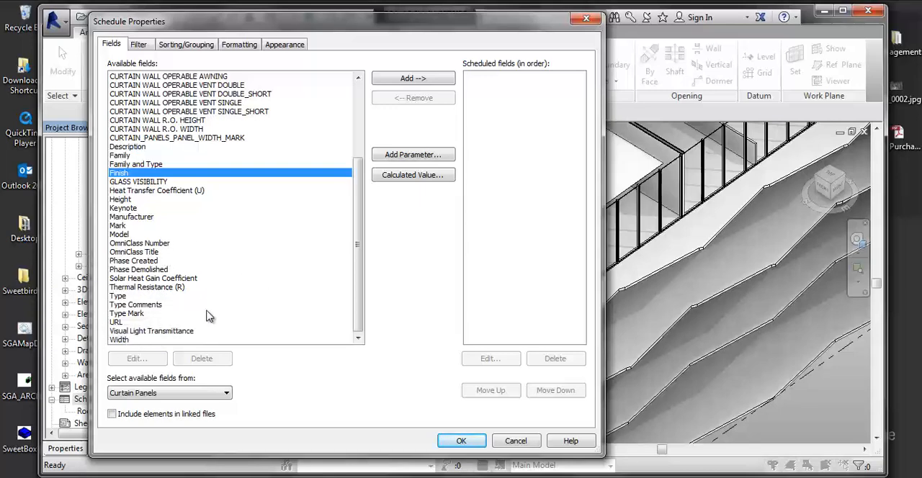
pyautogui.click(118, 226)
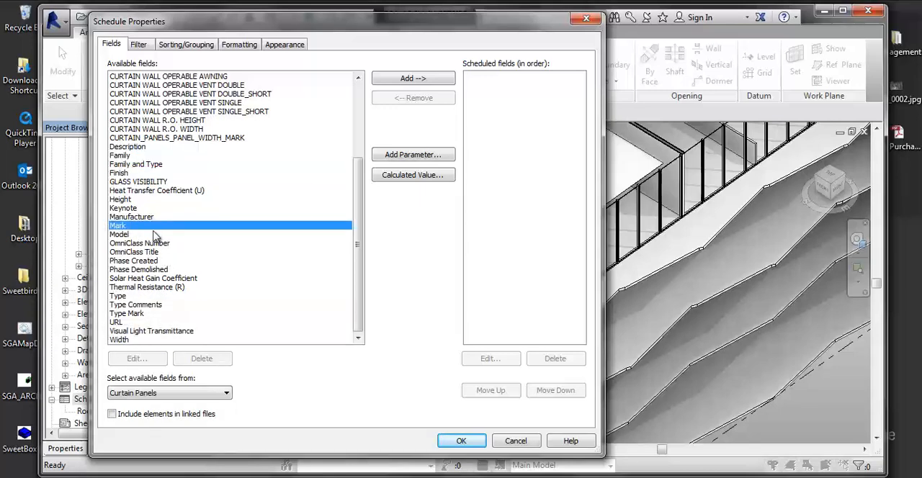
pyautogui.click(143, 218)
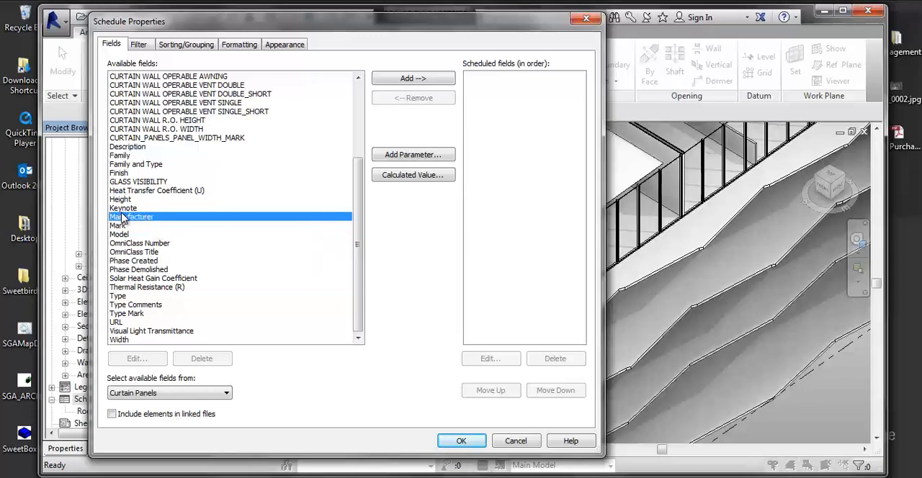
pyautogui.scroll(4, 180, 234)
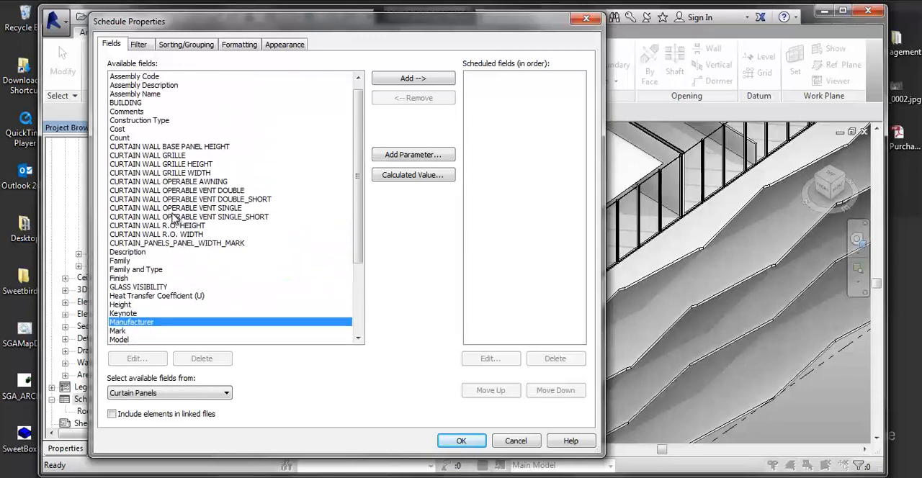
pyautogui.click(123, 84)
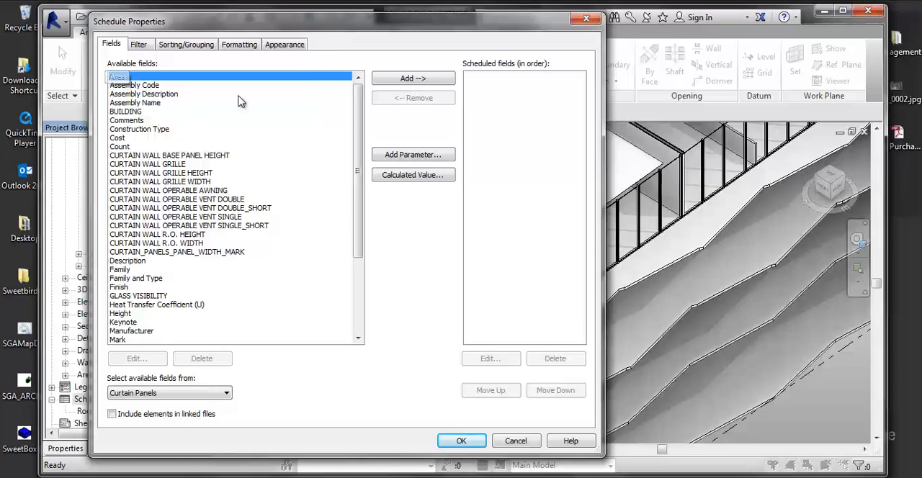
pyautogui.click(411, 78)
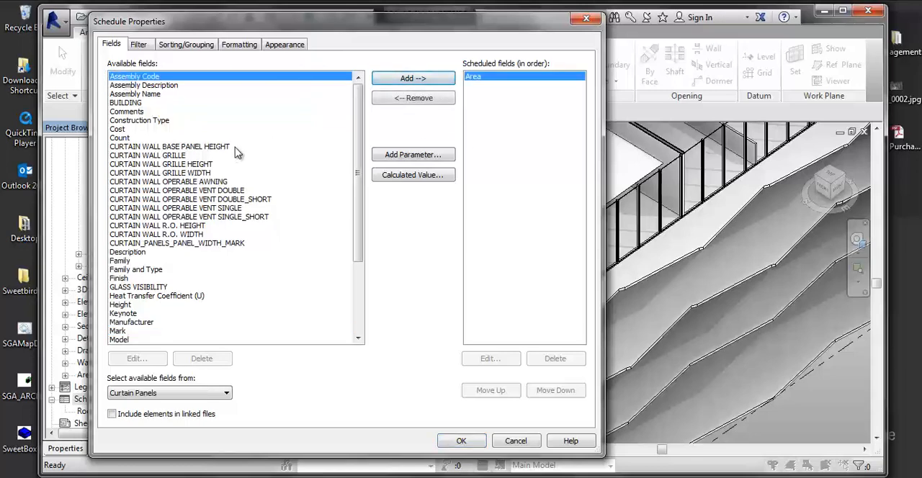
pyautogui.click(120, 138)
pyautogui.click(436, 79)
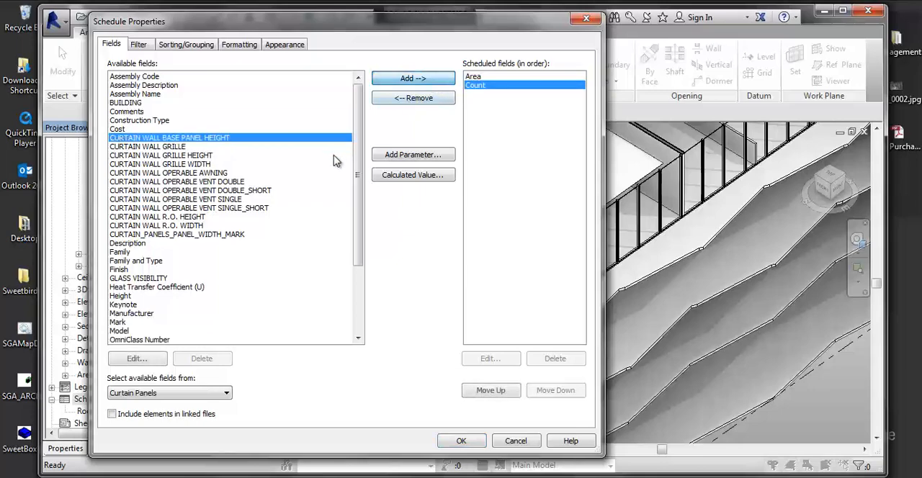
# - Add the Family and Type field and the Family field to the scheduled fields
pyautogui.click(124, 130)
pyautogui.click(188, 148)
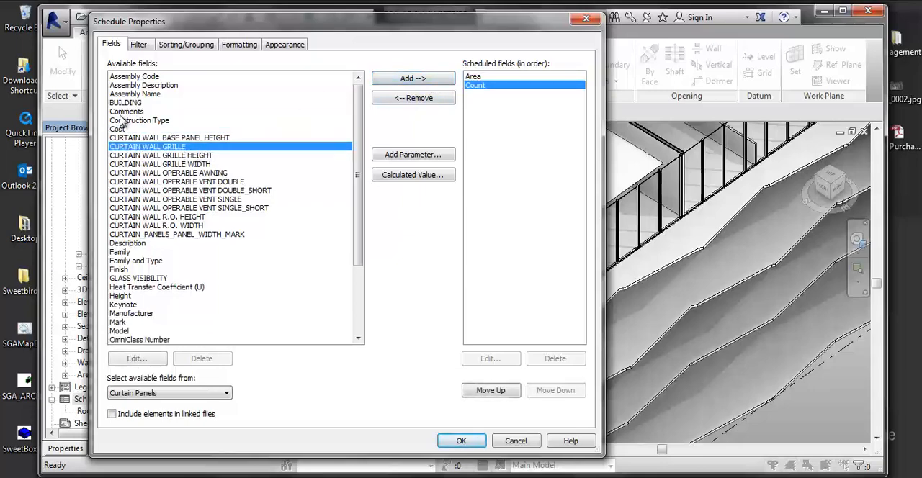
pyautogui.click(180, 139)
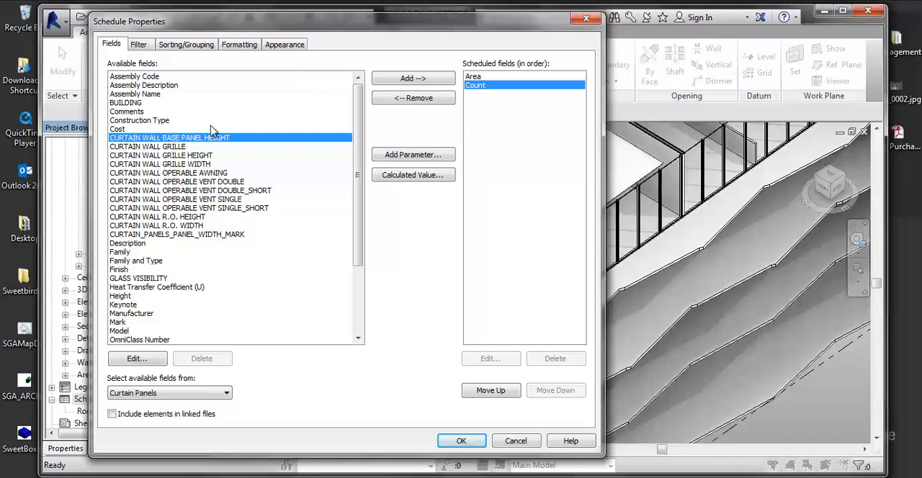
pyautogui.click(205, 199)
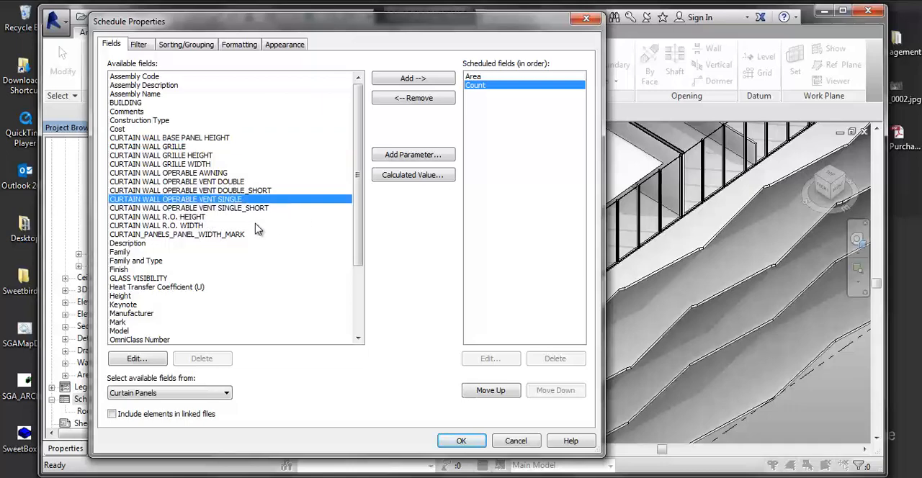
pyautogui.click(135, 261)
pyautogui.click(413, 77)
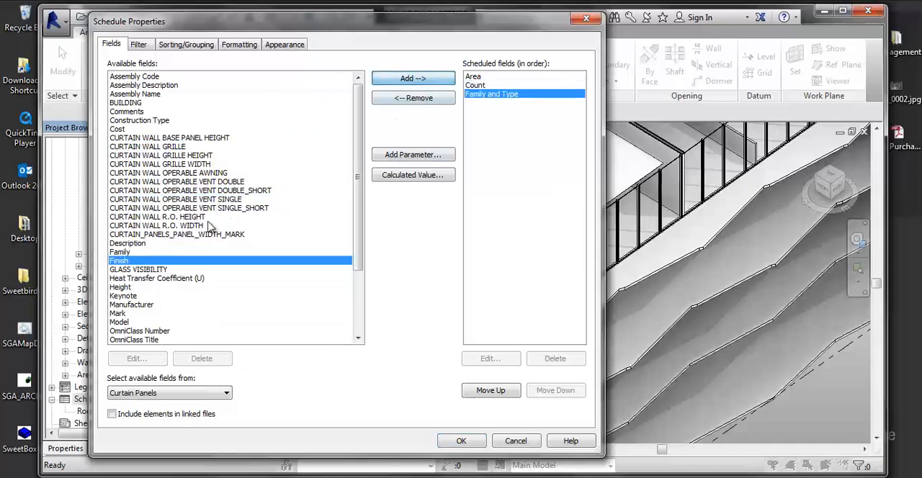
pyautogui.click(124, 252)
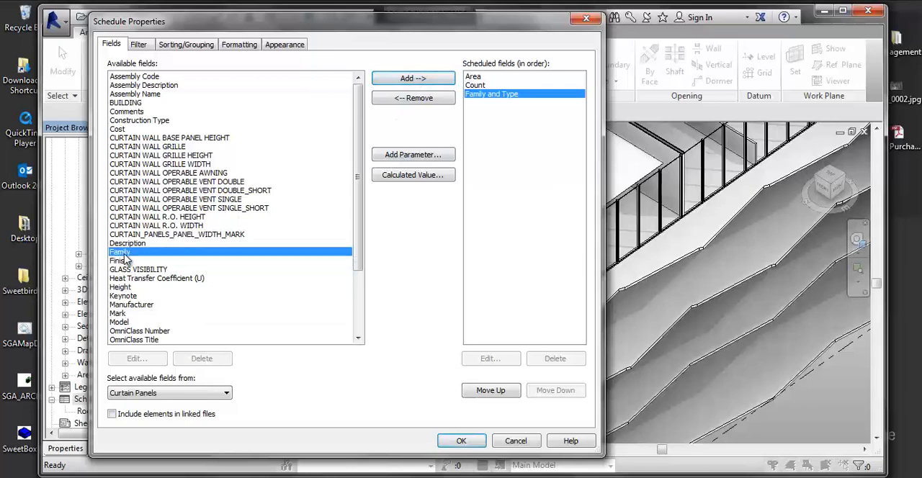
pyautogui.click(422, 85)
# - Add Type Comments as the last scheduled field and generate the curtain panel schedule
pyautogui.click(169, 261)
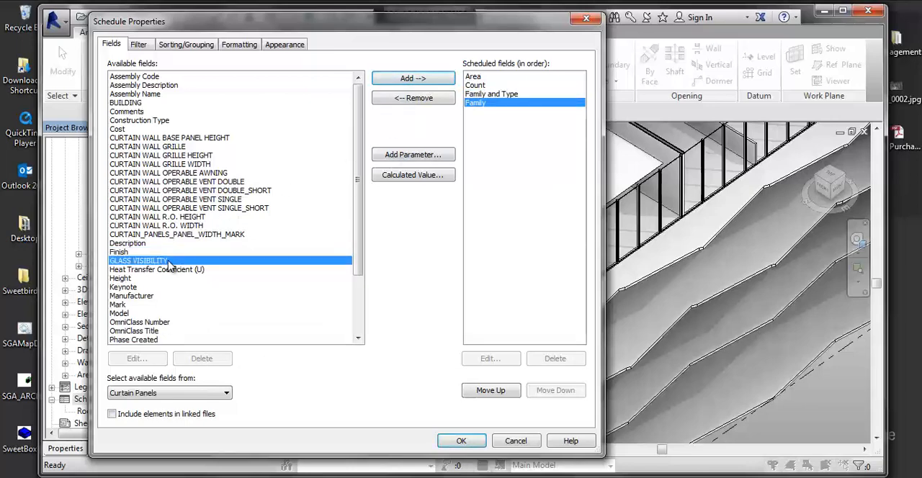
pyautogui.scroll(-3, 168, 265)
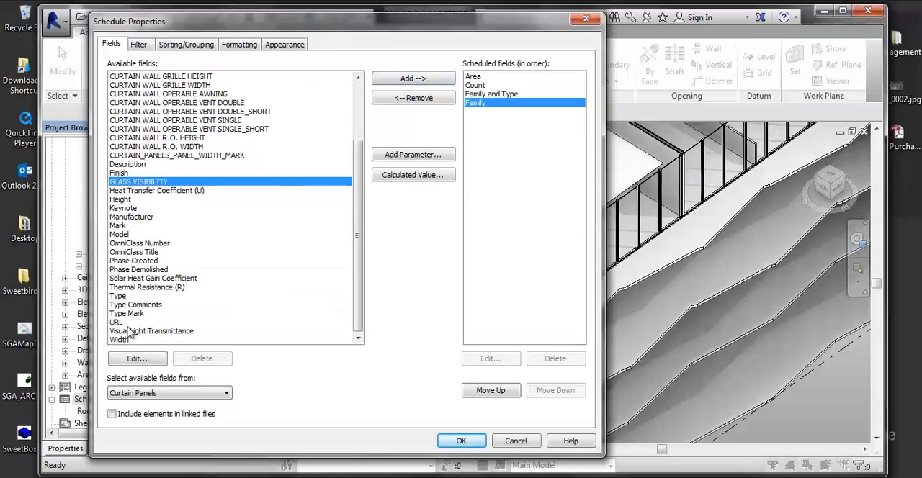
pyautogui.click(136, 305)
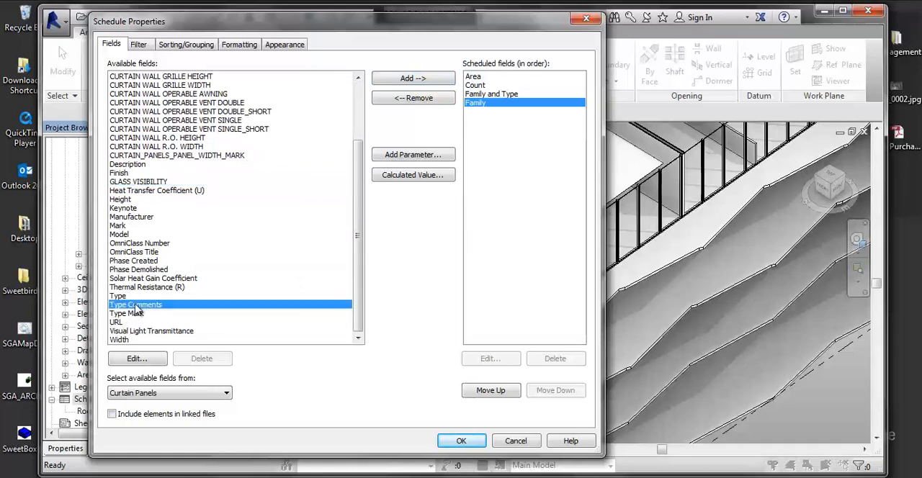
pyautogui.click(431, 79)
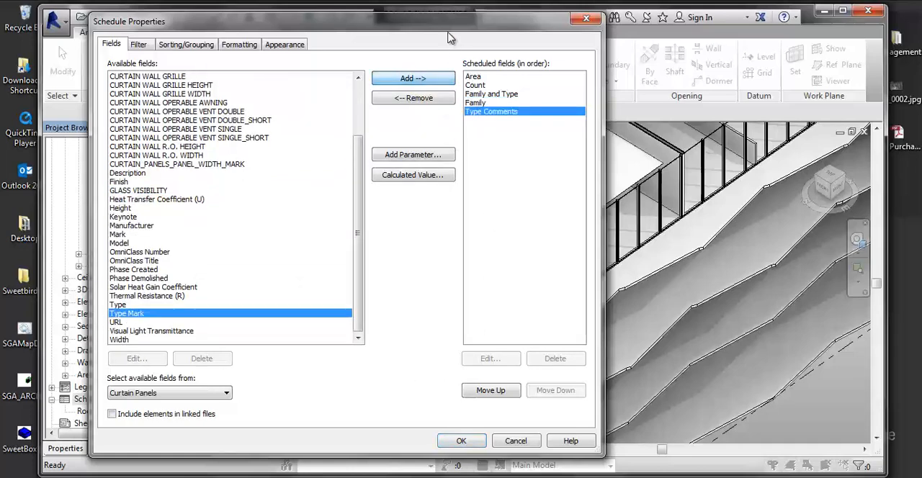
pyautogui.moveTo(446, 20); pyautogui.dragTo(537, 21)
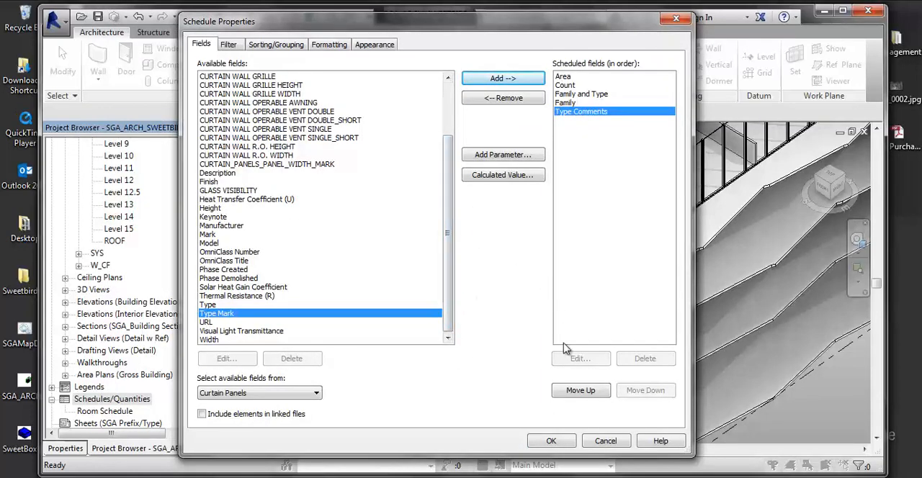
pyautogui.click(541, 441)
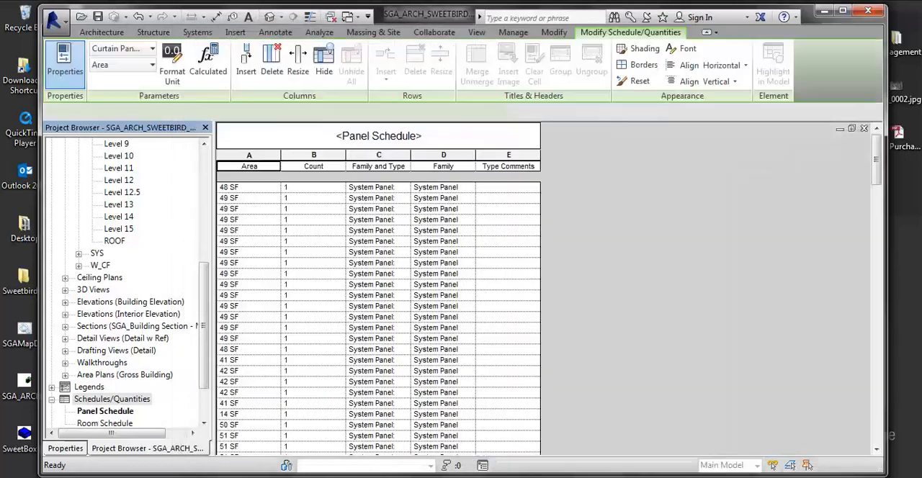
pyautogui.scroll(-5, 375, 283)
pyautogui.scroll(5, 389, 303)
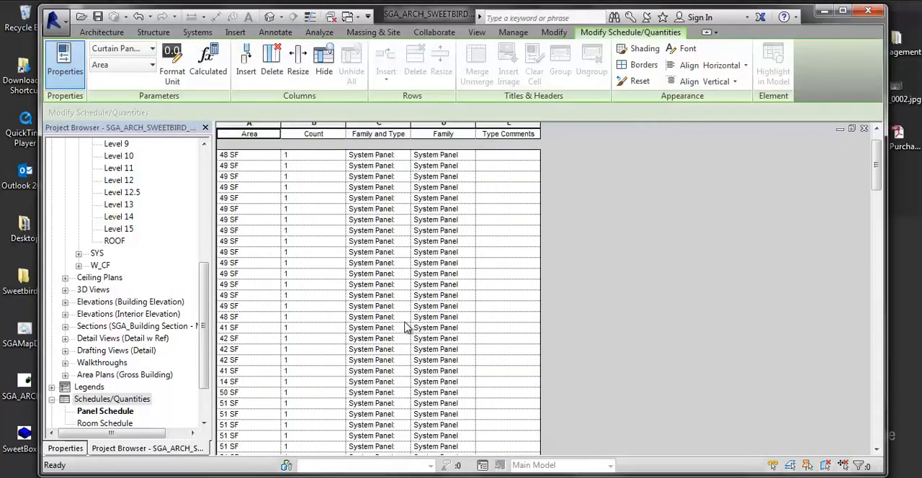
# - Look through the rows of the panel schedule to examine the area, family and type comments entries of the curtain panels
pyautogui.scroll(-8, 468, 274)
pyautogui.scroll(-10, 475, 282)
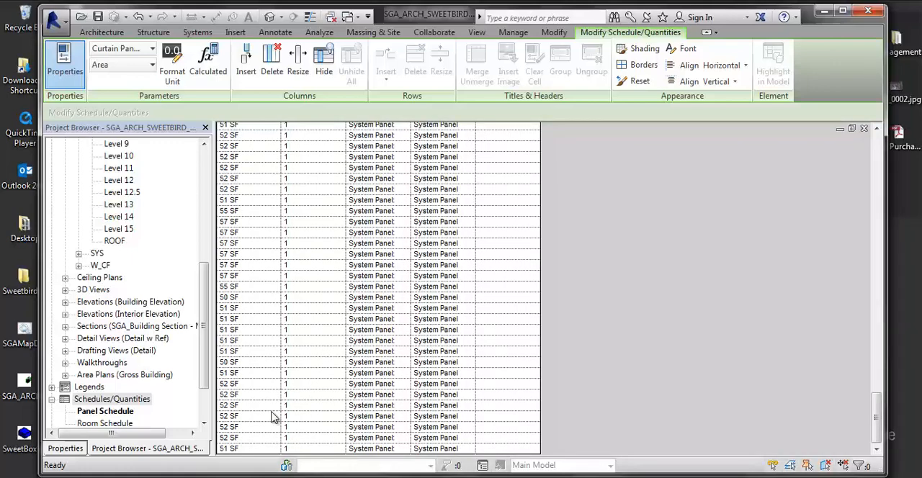
pyautogui.scroll(5, 488, 397)
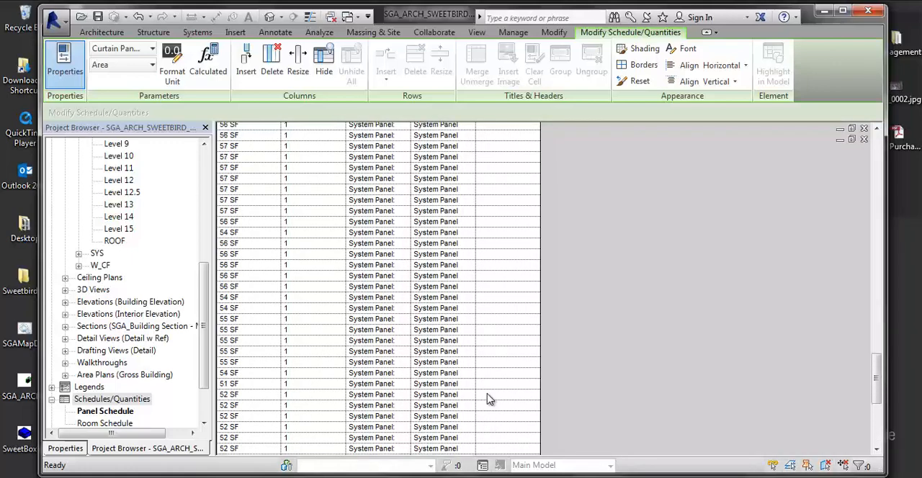
pyautogui.scroll(10, 489, 375)
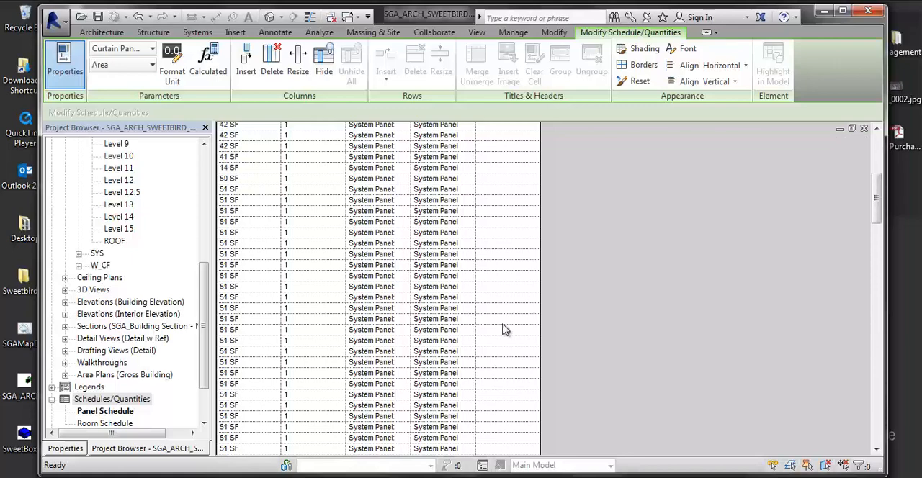
pyautogui.scroll(2, 499, 322)
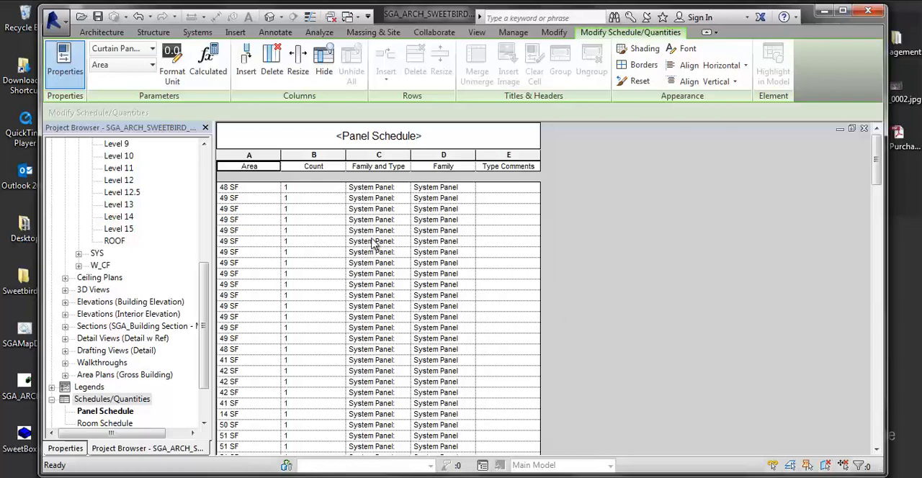
pyautogui.scroll(-15, 295, 261)
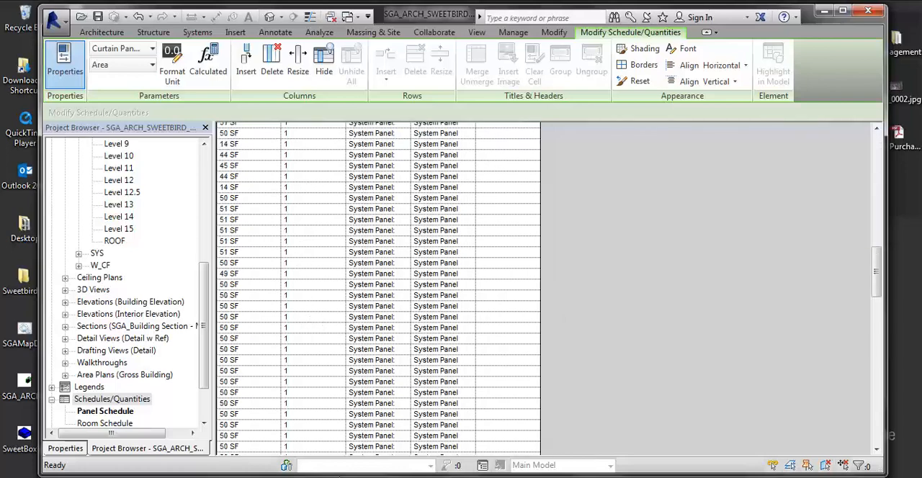
pyautogui.scroll(-10, 376, 431)
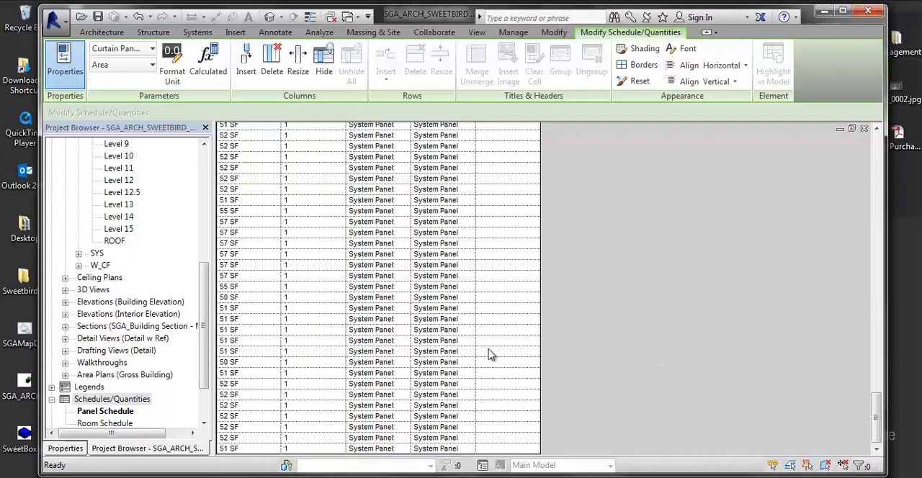
pyautogui.scroll(15, 249, 232)
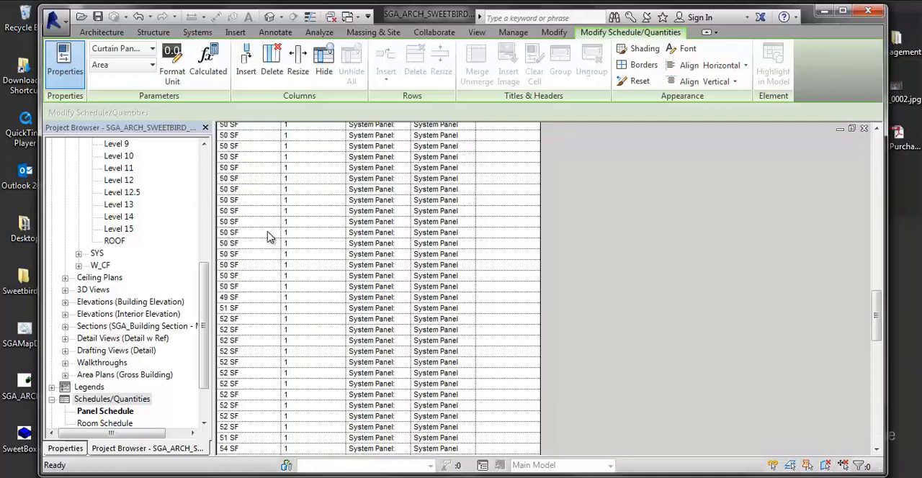
pyautogui.scroll(15, 277, 246)
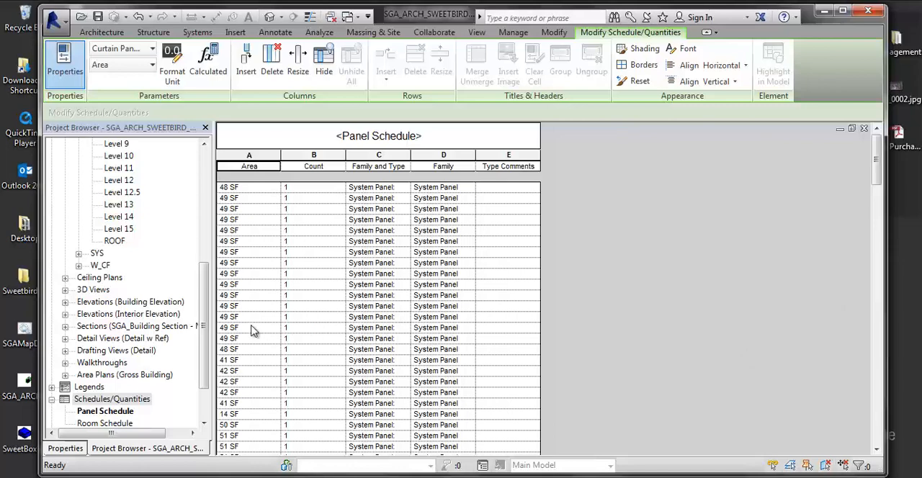
pyautogui.click(458, 189)
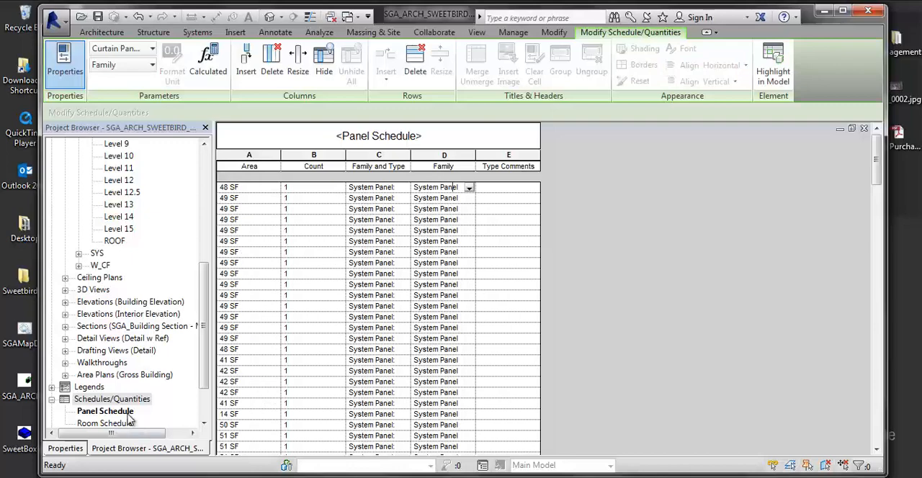
# - Open the filter settings in the panel schedule's properties
pyautogui.click(101, 414)
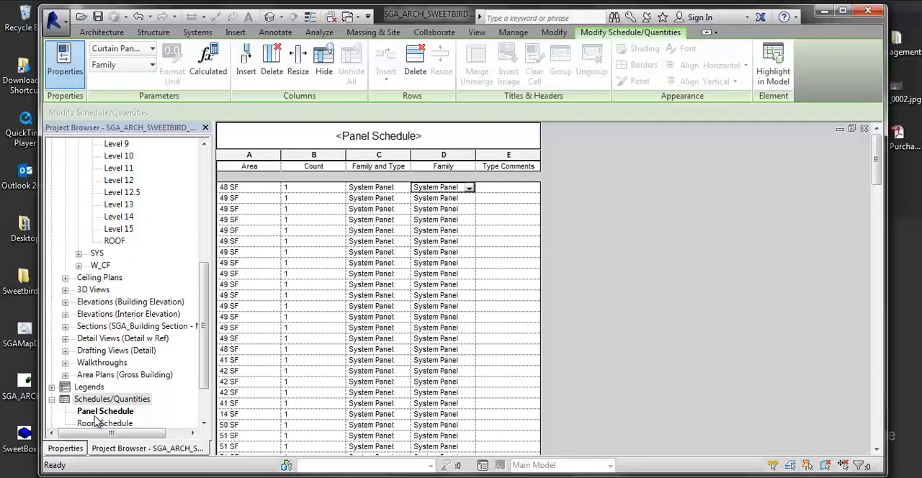
pyautogui.click(77, 448)
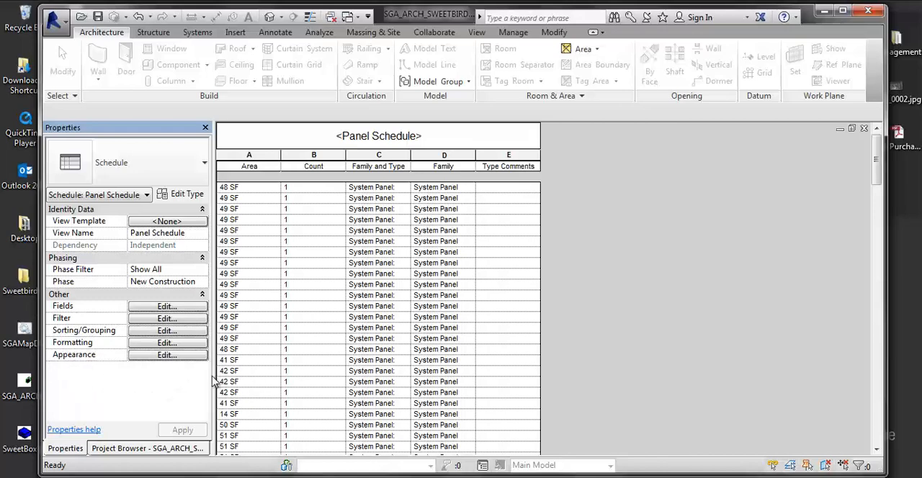
pyautogui.click(153, 306)
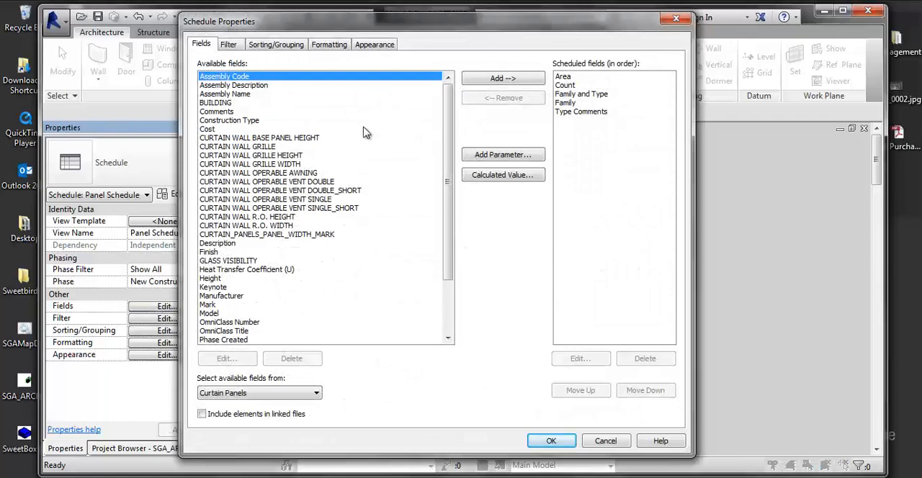
pyautogui.click(229, 45)
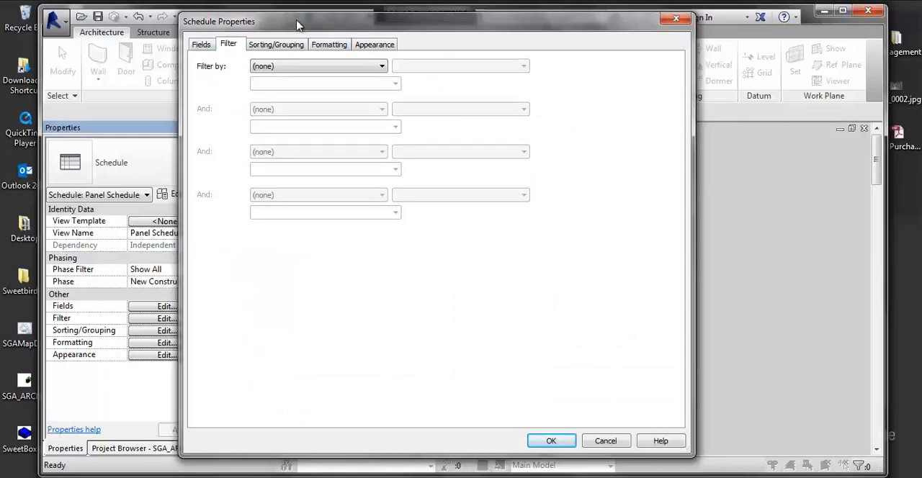
# - Filter the panel schedule by Area equals 52 SF and apply the setting
pyautogui.click(284, 67)
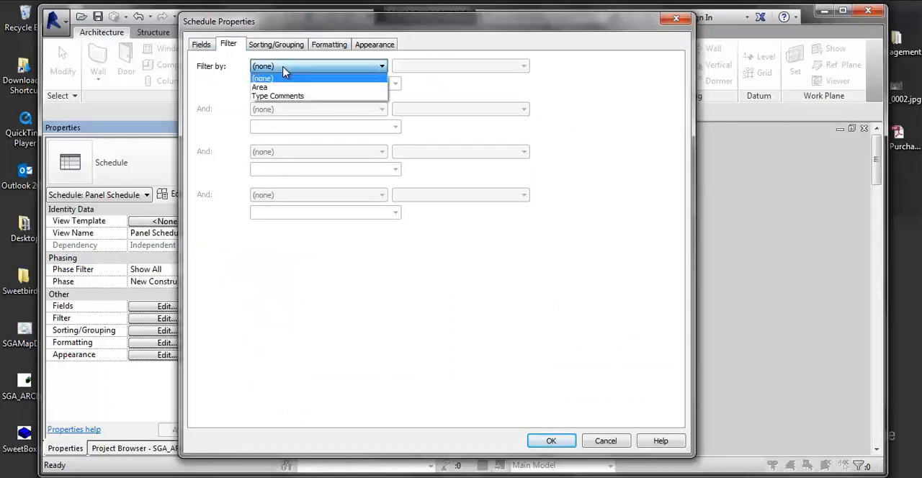
pyautogui.click(270, 87)
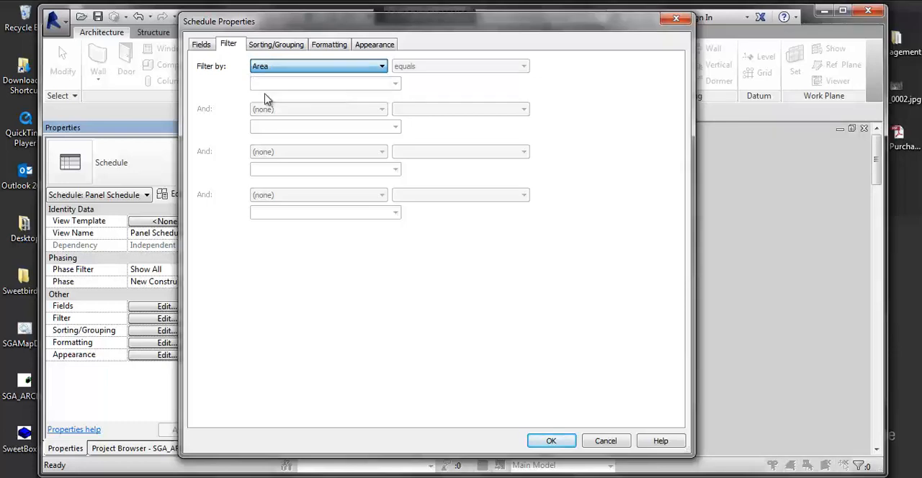
pyautogui.click(422, 67)
pyautogui.click(422, 78)
pyautogui.click(364, 84)
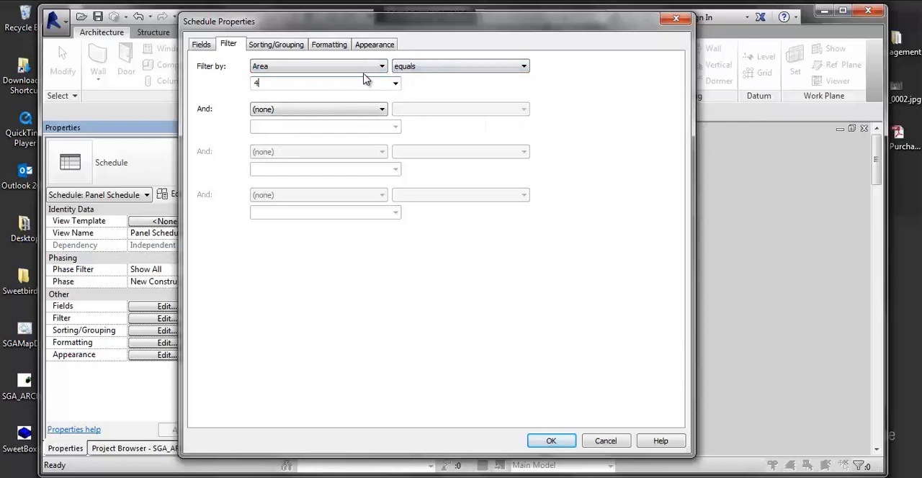
pyautogui.write('52')
pyautogui.click(395, 84)
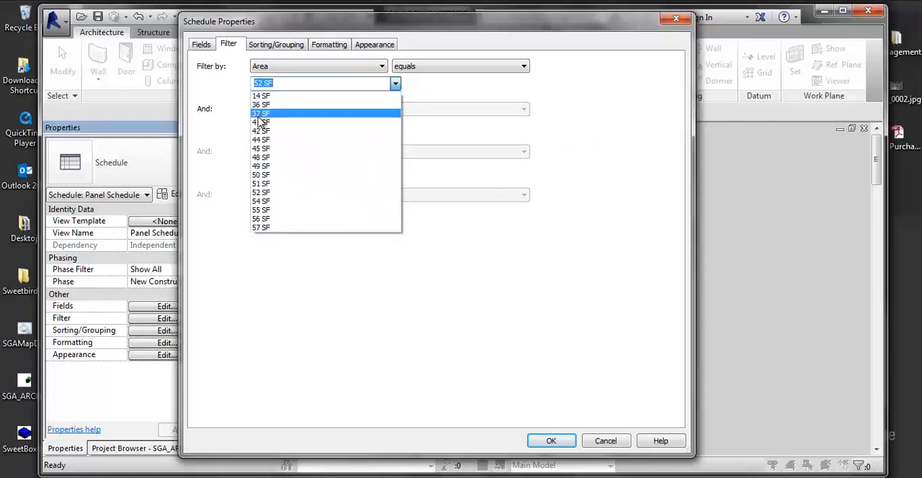
pyautogui.click(275, 191)
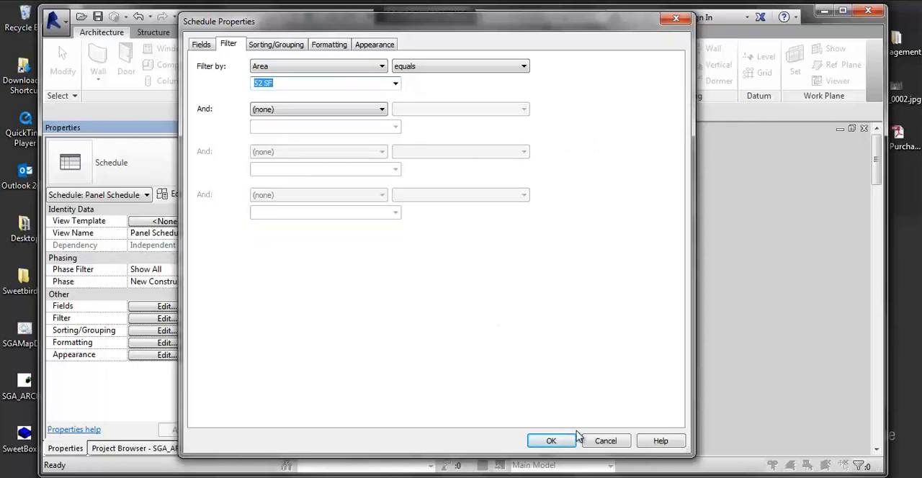
pyautogui.click(553, 439)
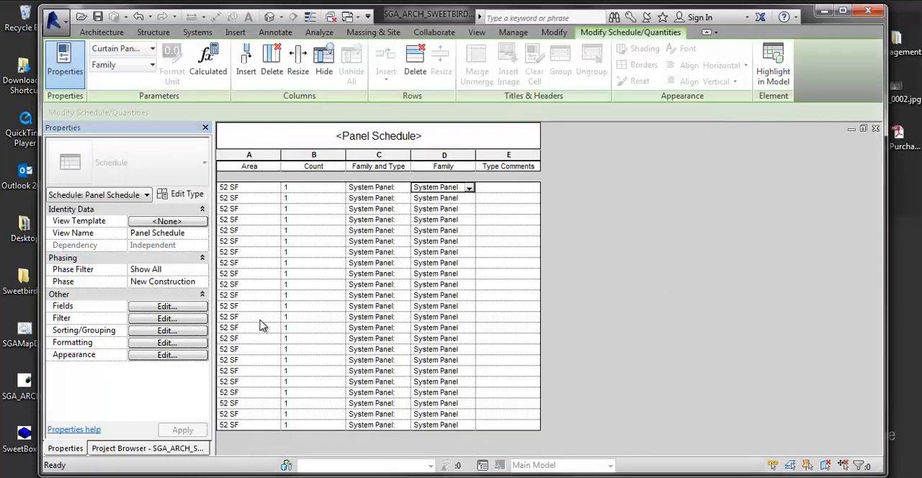
# - Select all the 52 SF area rows and highlight those panels in the model, cycling through the views to the 3D view
pyautogui.moveTo(266, 190); pyautogui.dragTo(273, 420)
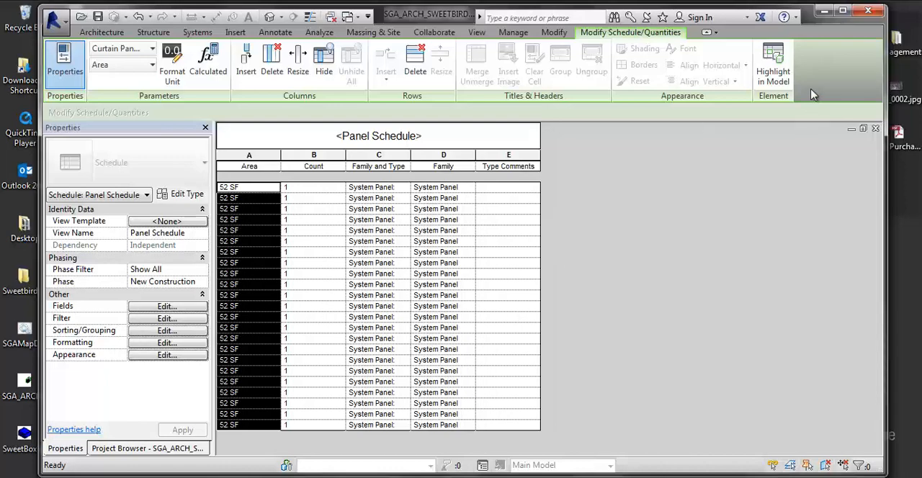
pyautogui.click(773, 69)
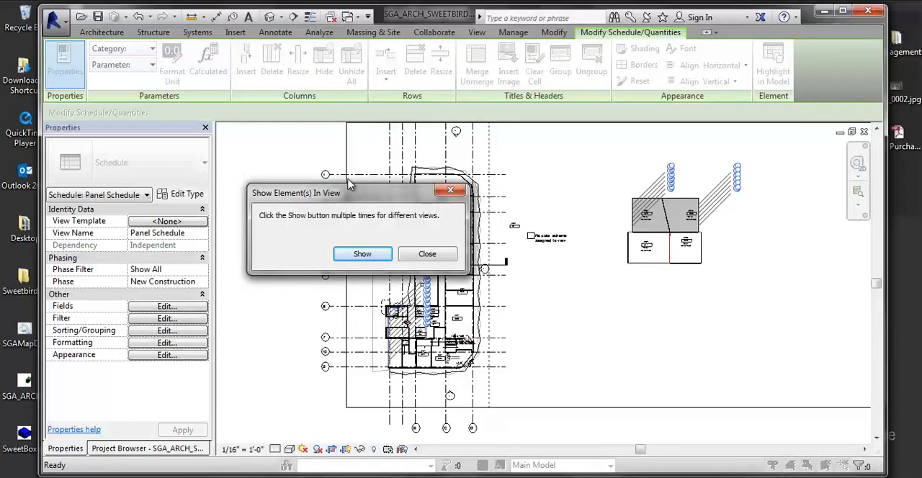
pyautogui.click(364, 255)
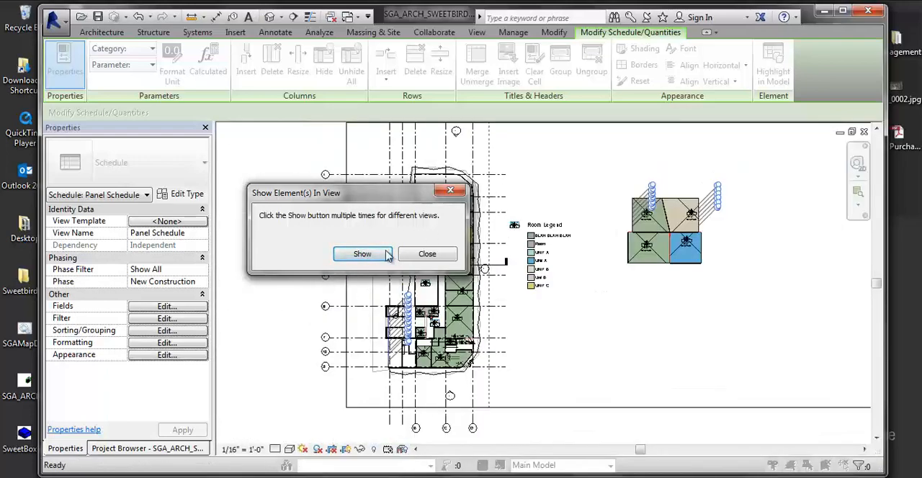
pyautogui.click(364, 256)
pyautogui.click(366, 256)
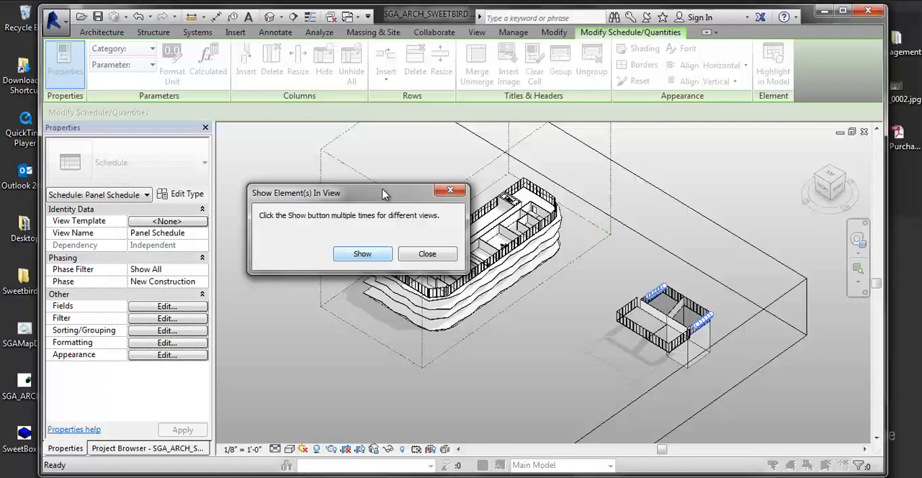
pyautogui.moveTo(383, 194); pyautogui.dragTo(423, 346)
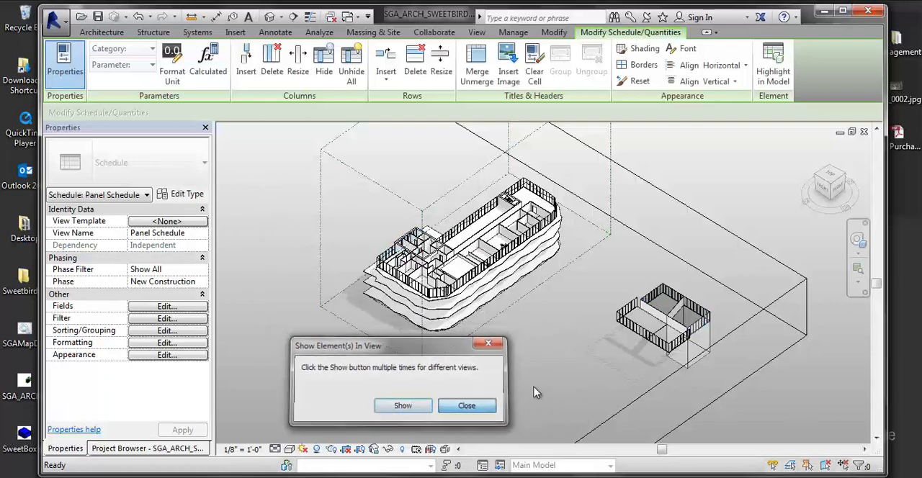
pyautogui.click(464, 406)
# - Inspect the highlighted panels up close in 3D and in the open plan views, and return to the panel schedule
pyautogui.moveTo(623, 341); pyautogui.dragTo(490, 319, button='middle')
pyautogui.scroll(5, 561, 307)
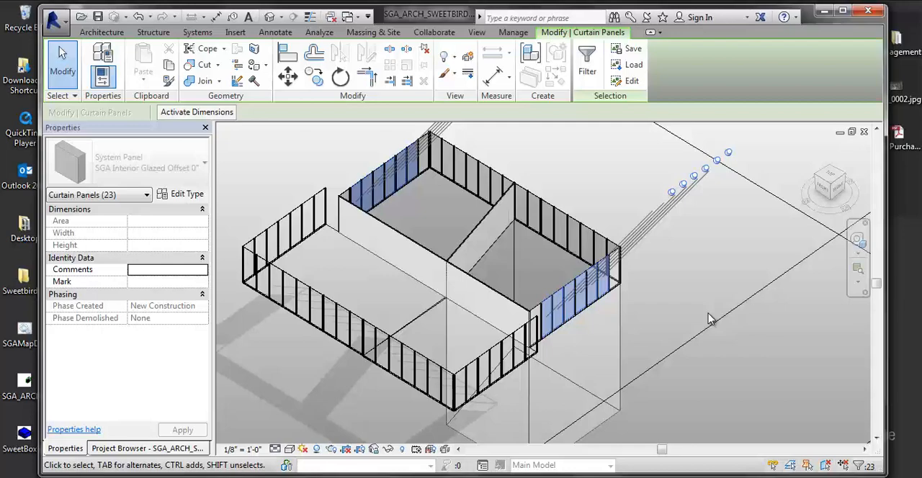
pyautogui.hotkey('ctrl', 'Tab')
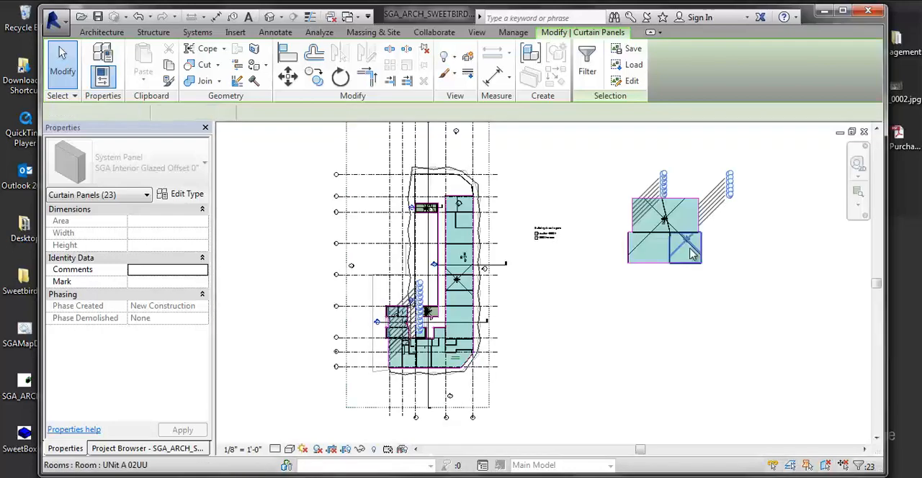
pyautogui.hotkey('ctrl', 'Tab')
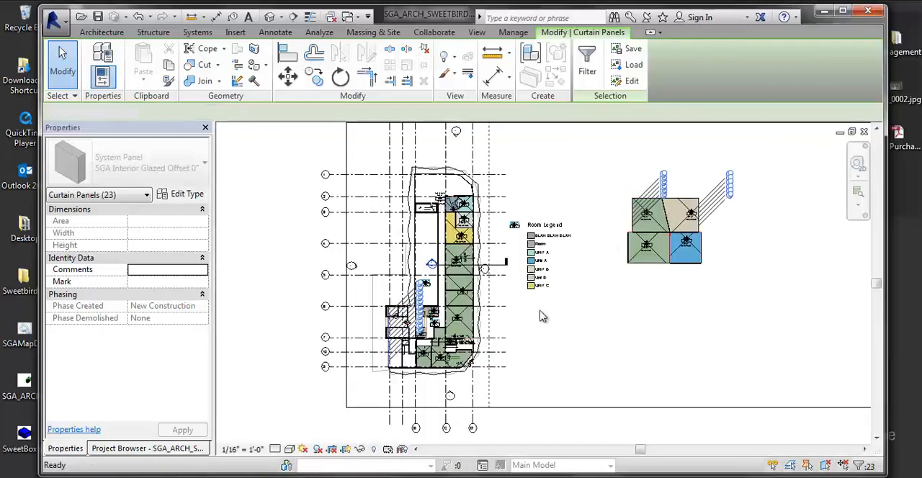
pyautogui.hotkey('ctrl', 'Tab')
pyautogui.hotkey('ctrl', 'Tab')
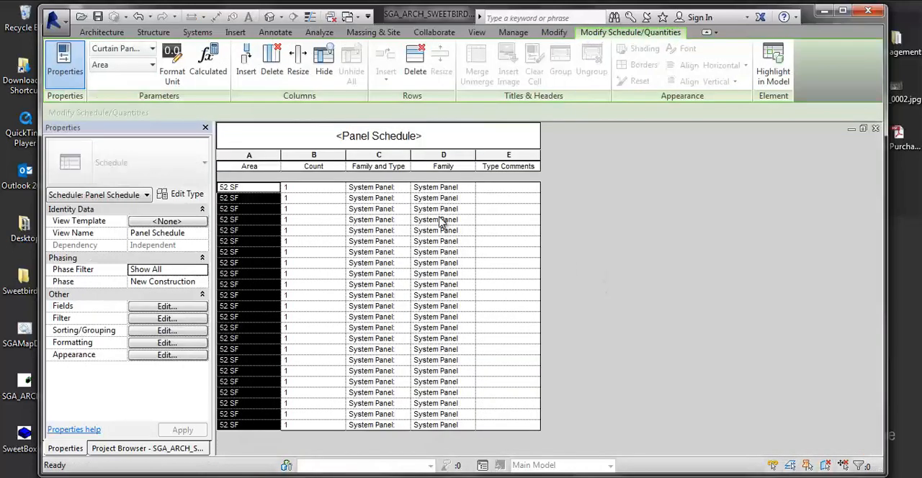
# - Highlight the selected schedule rows in the model again up to the whole-building 3D view, and reopen the panel schedule
pyautogui.click(770, 71)
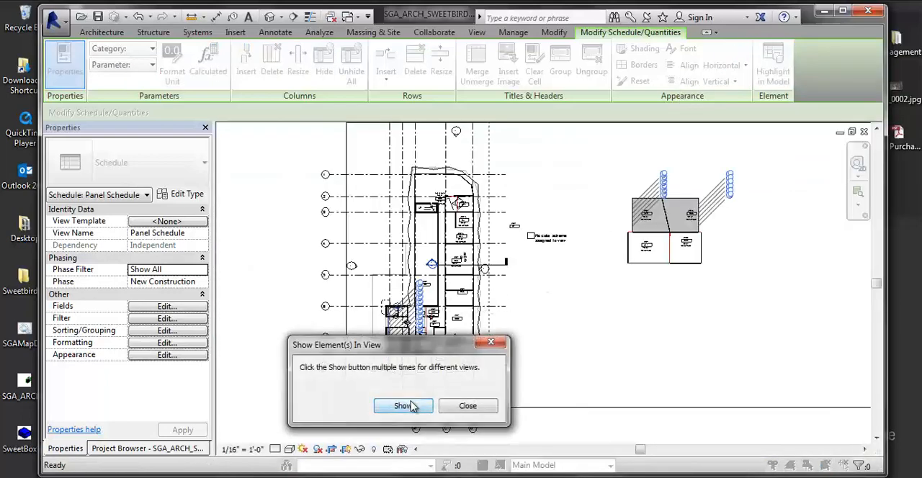
pyautogui.click(407, 405)
pyautogui.click(403, 403)
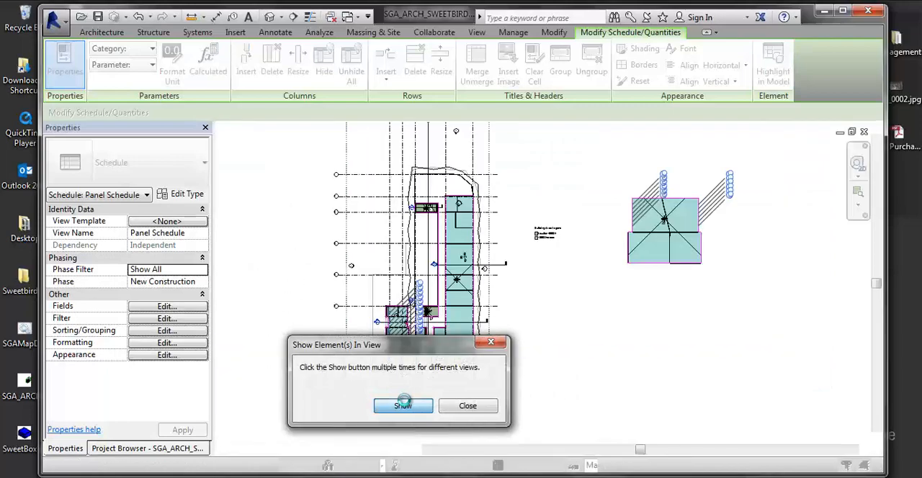
pyautogui.click(399, 407)
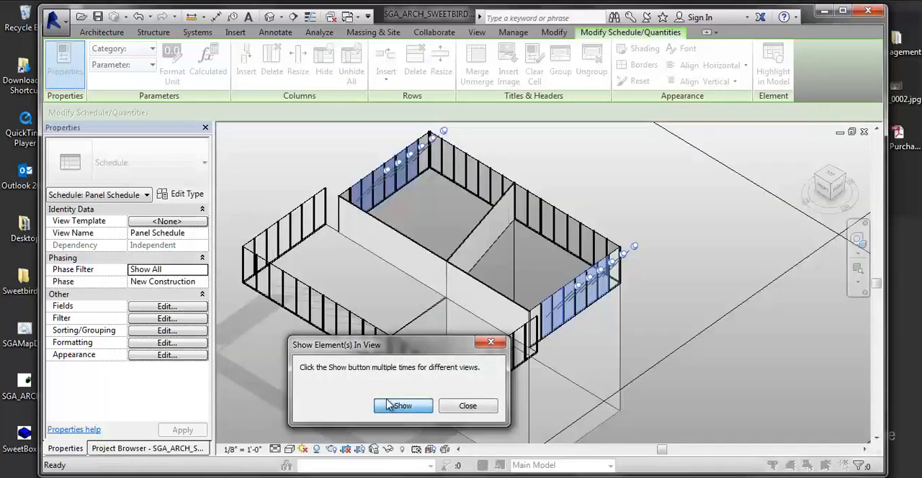
pyautogui.click(389, 406)
pyautogui.moveTo(417, 350); pyautogui.dragTo(500, 346)
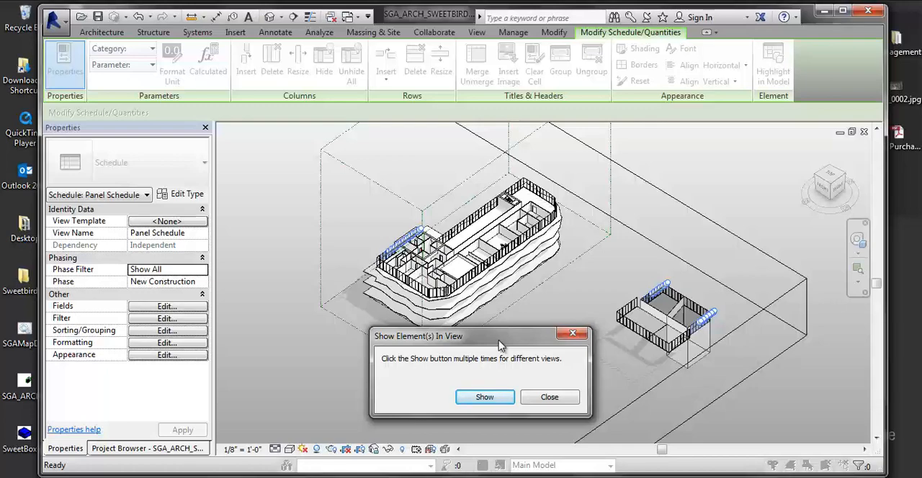
pyautogui.click(556, 401)
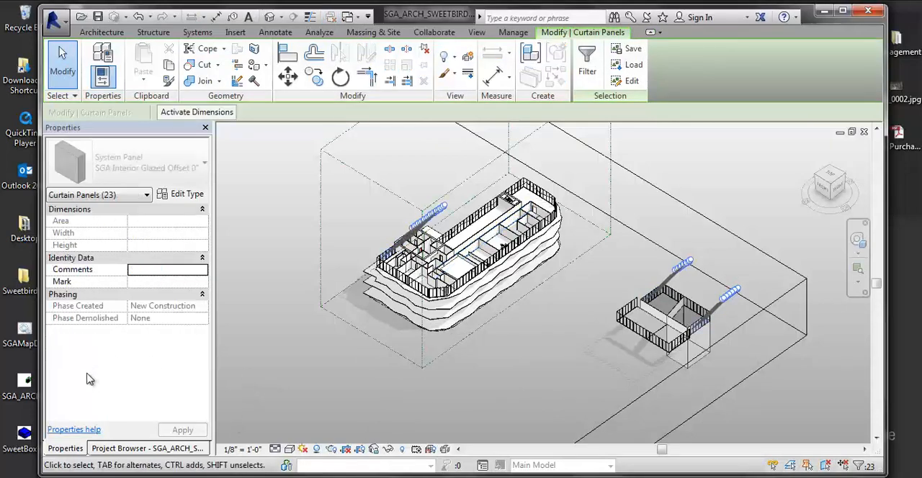
pyautogui.click(97, 448)
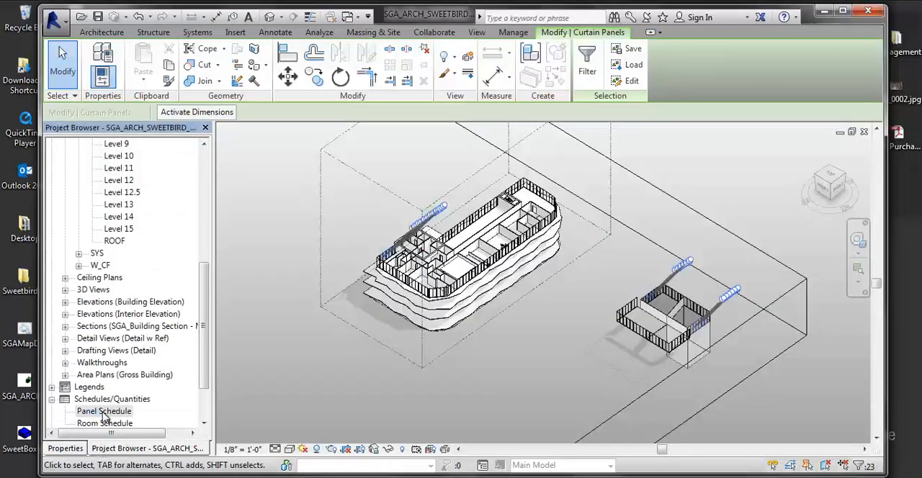
pyautogui.doubleClick(104, 413)
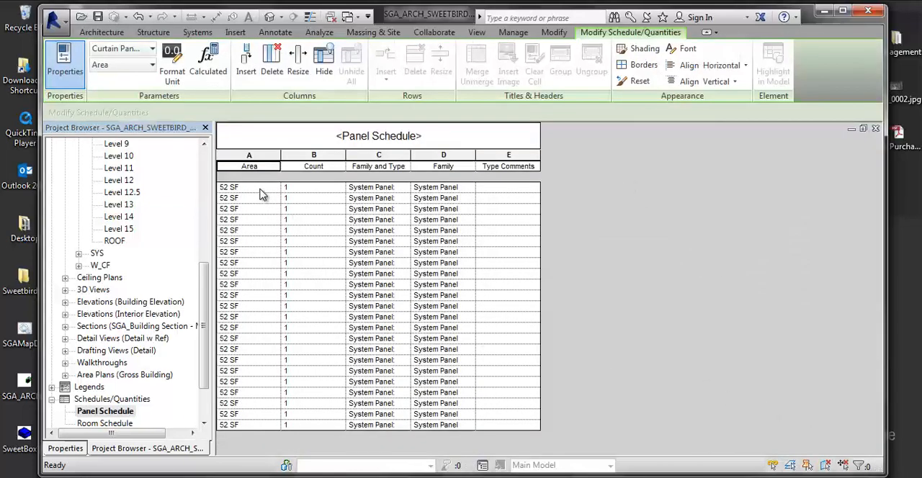
# - Highlight all the 52 SF schedule rows in the model, search closed views for them too, and return to the panel schedule
pyautogui.moveTo(260, 189); pyautogui.dragTo(265, 423)
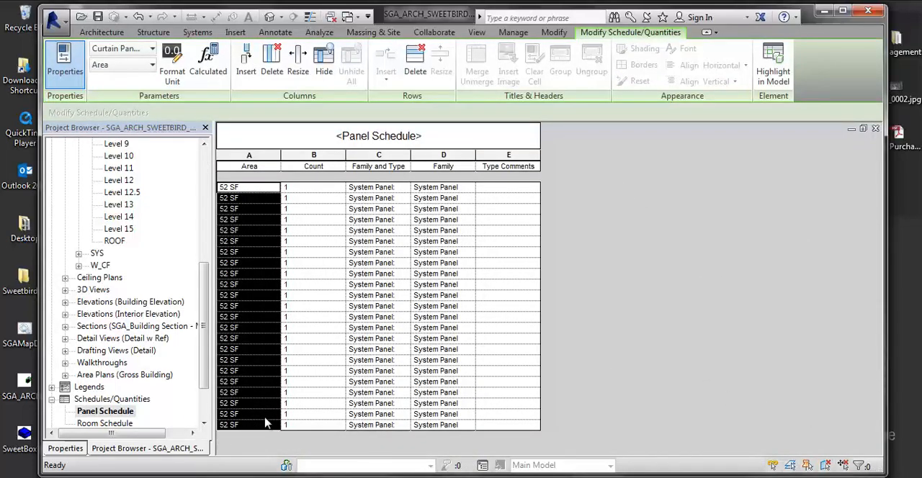
pyautogui.click(765, 78)
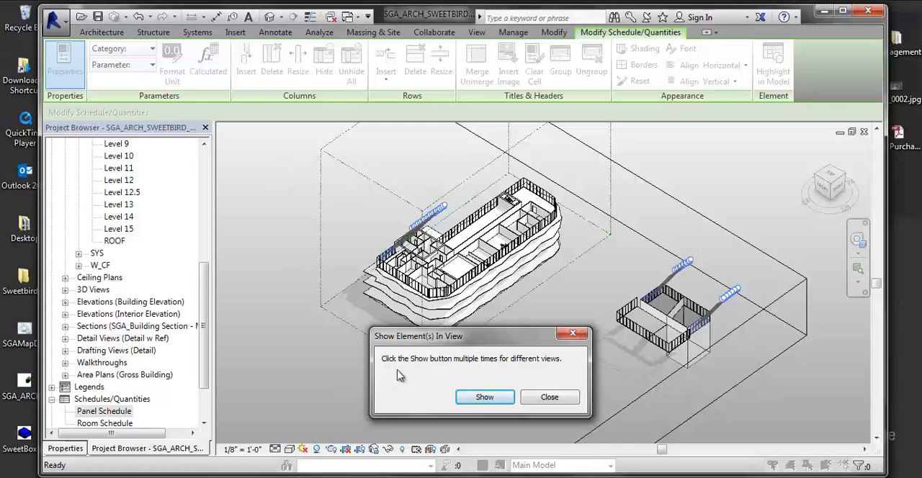
pyautogui.click(505, 399)
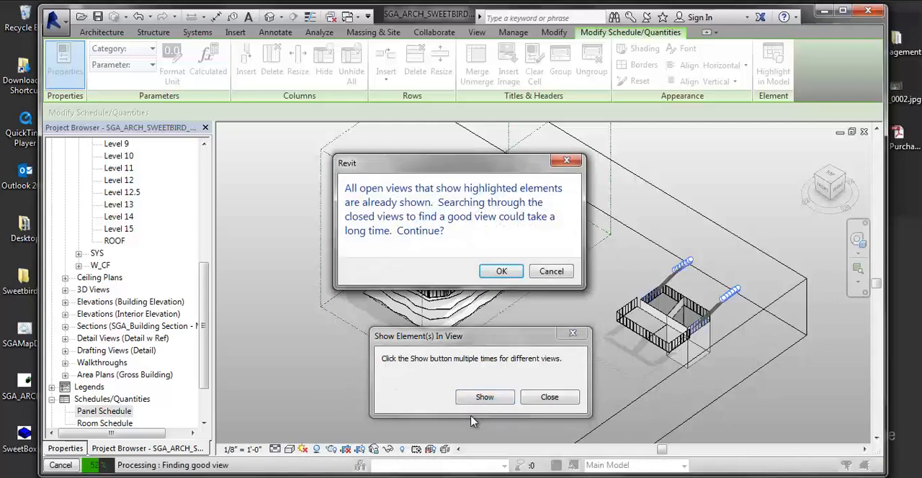
pyautogui.moveTo(476, 164); pyautogui.dragTo(241, 177)
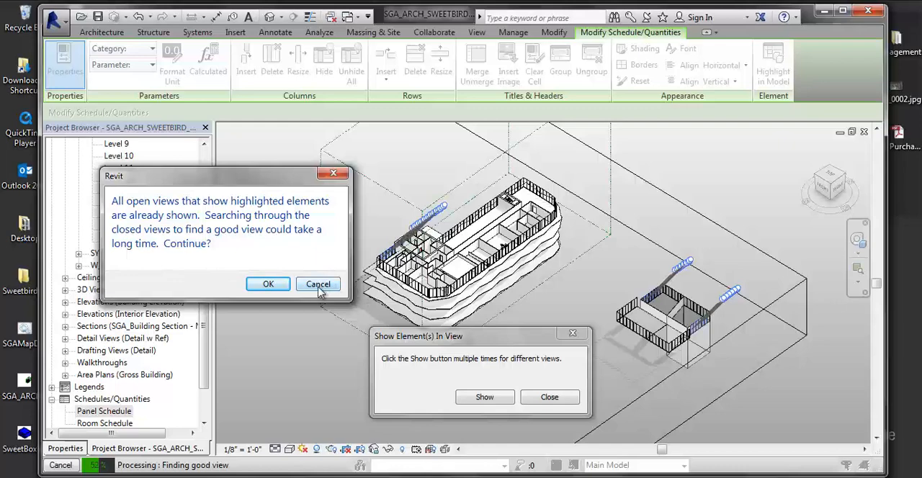
pyautogui.click(280, 285)
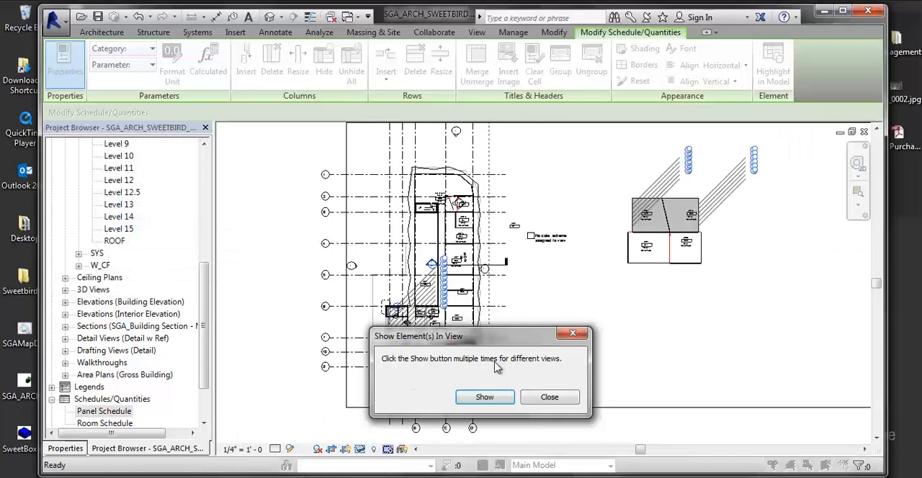
pyautogui.click(484, 397)
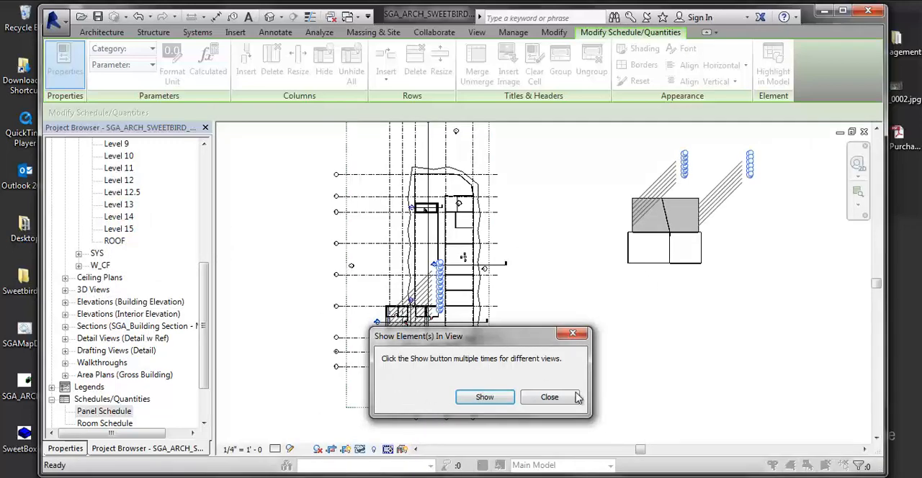
pyautogui.click(551, 401)
pyautogui.doubleClick(75, 411)
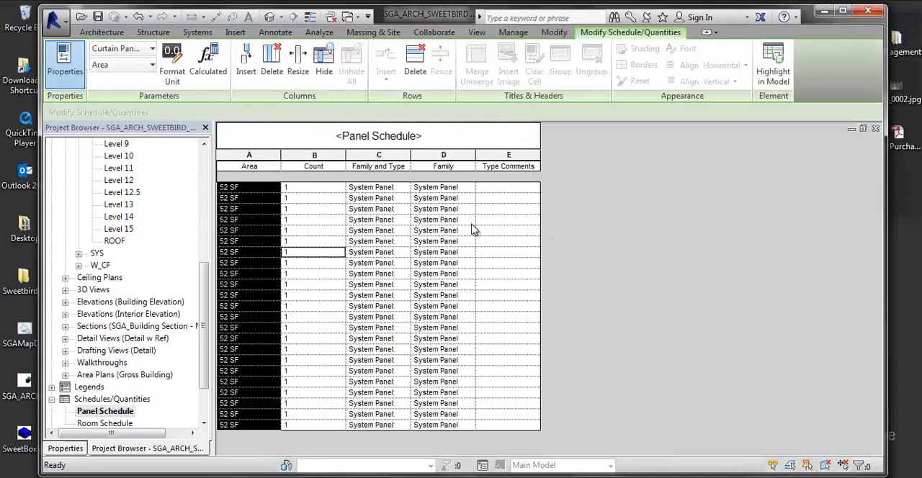
pyautogui.click(117, 413)
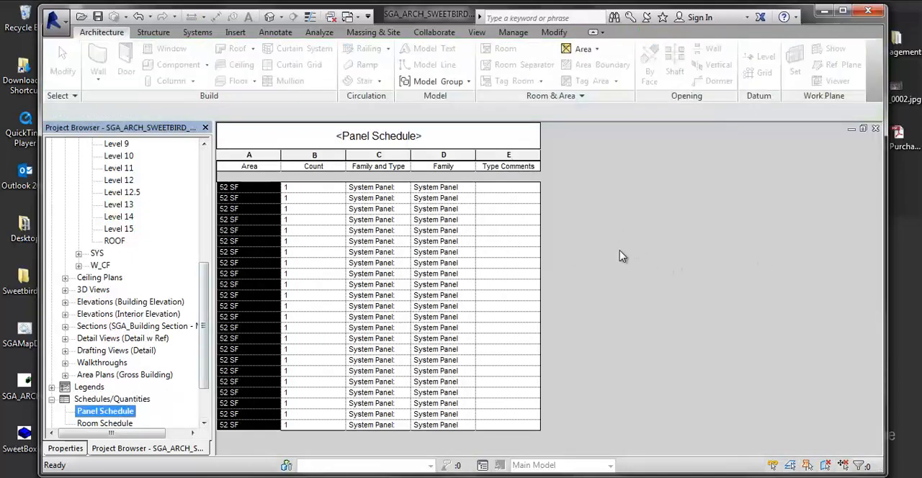
# - Set the Type Comments of the 52 SF system panels to TYPE A in the schedule
pyautogui.click(495, 187)
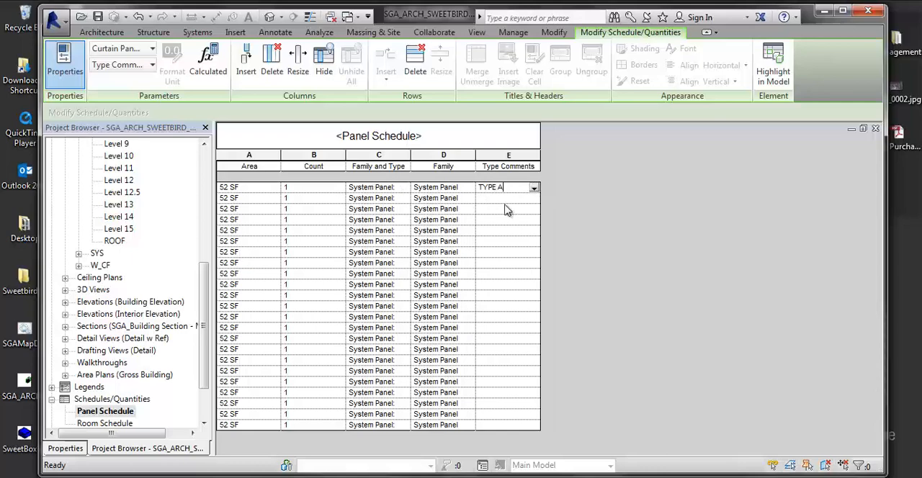
pyautogui.click(503, 198)
pyautogui.click(504, 266)
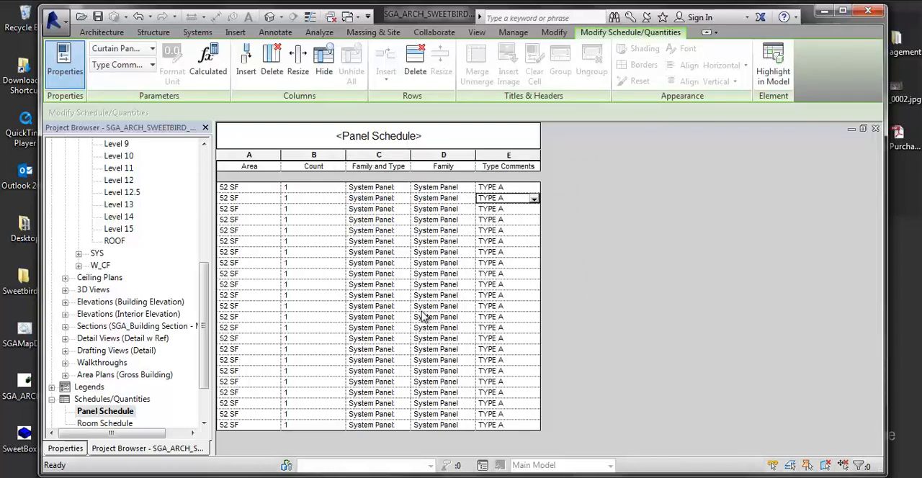
pyautogui.click(862, 240)
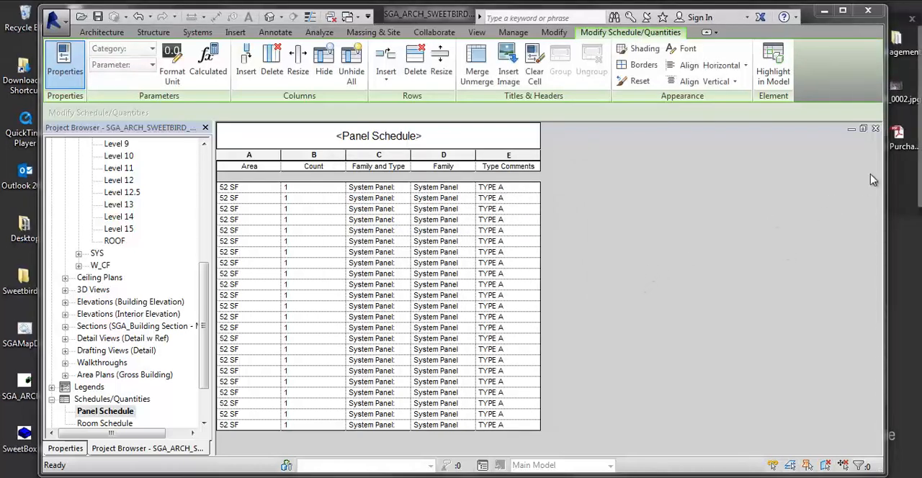
# - Change the panel schedule's first filter condition to Type Comments contains A
pyautogui.click(65, 448)
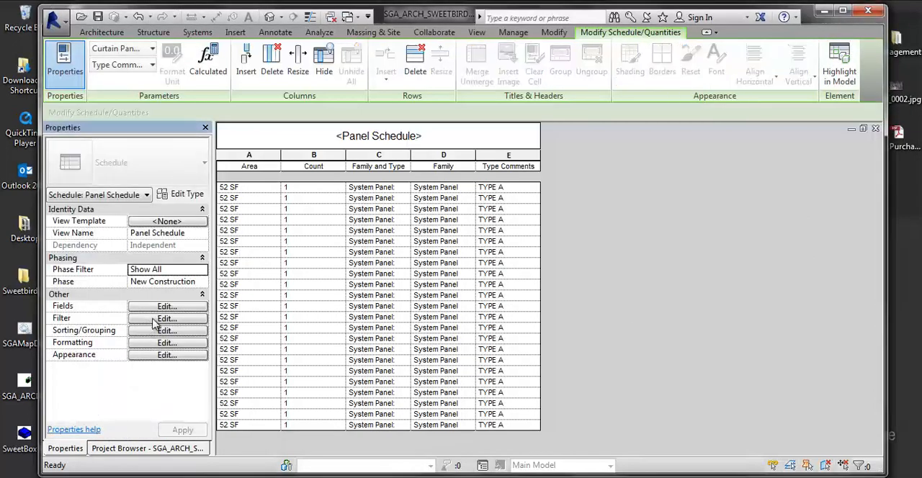
pyautogui.click(164, 318)
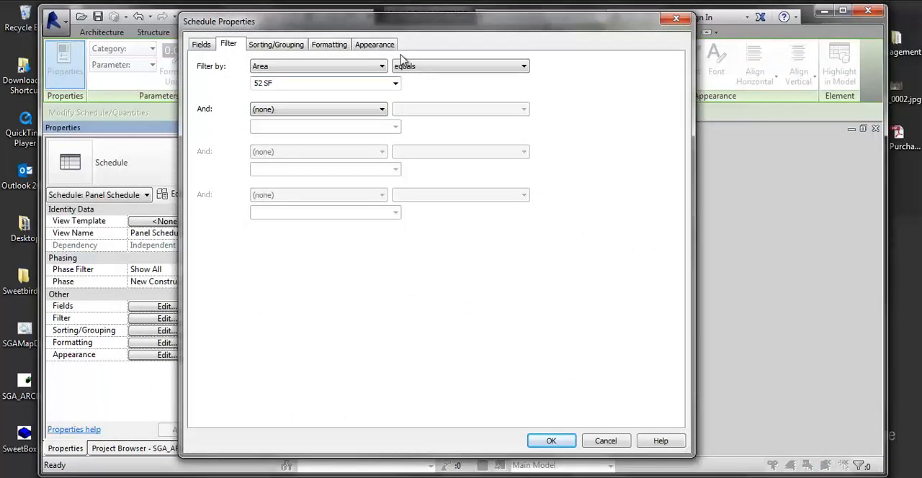
pyautogui.click(350, 67)
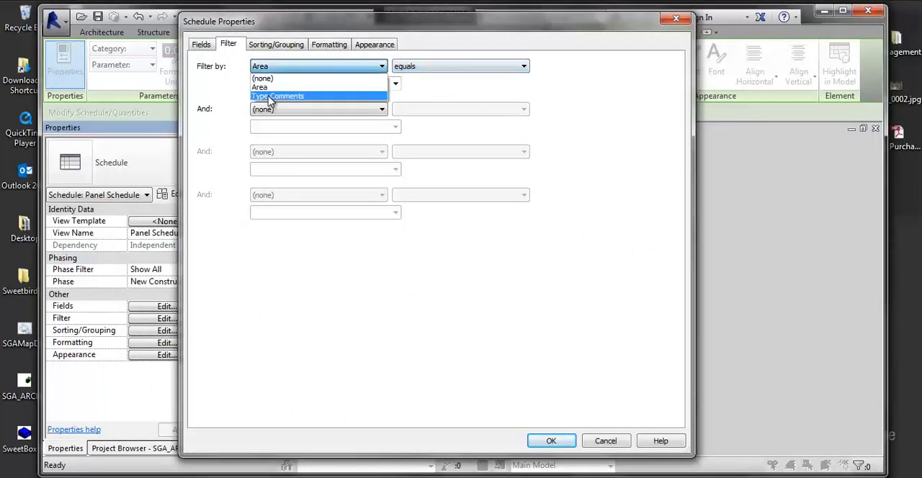
pyautogui.click(272, 95)
pyautogui.click(413, 67)
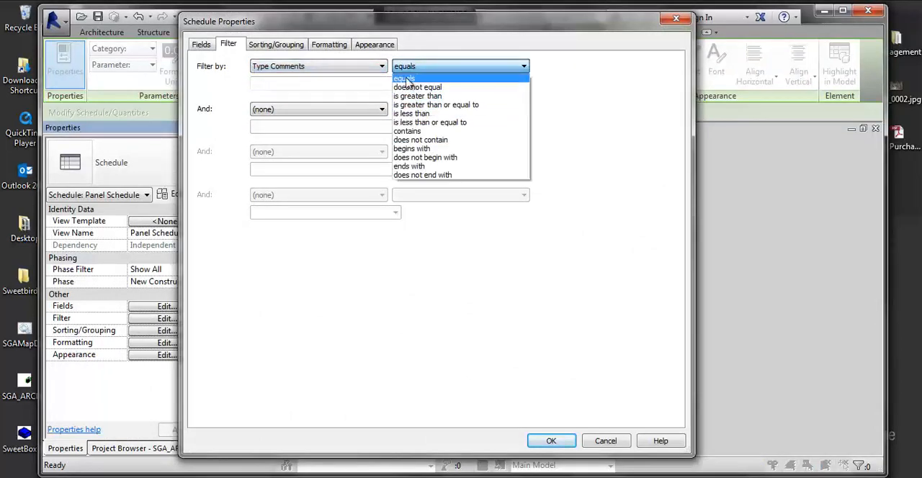
pyautogui.click(407, 76)
pyautogui.click(413, 67)
pyautogui.click(412, 127)
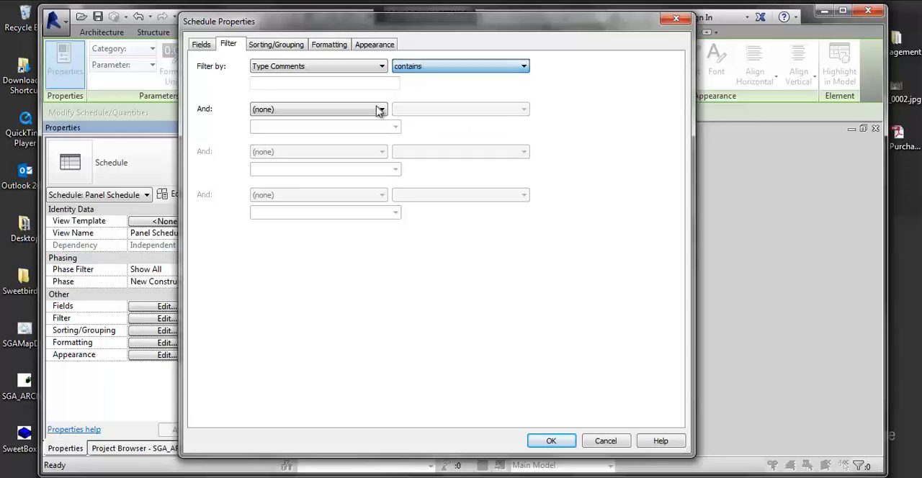
pyautogui.click(311, 85)
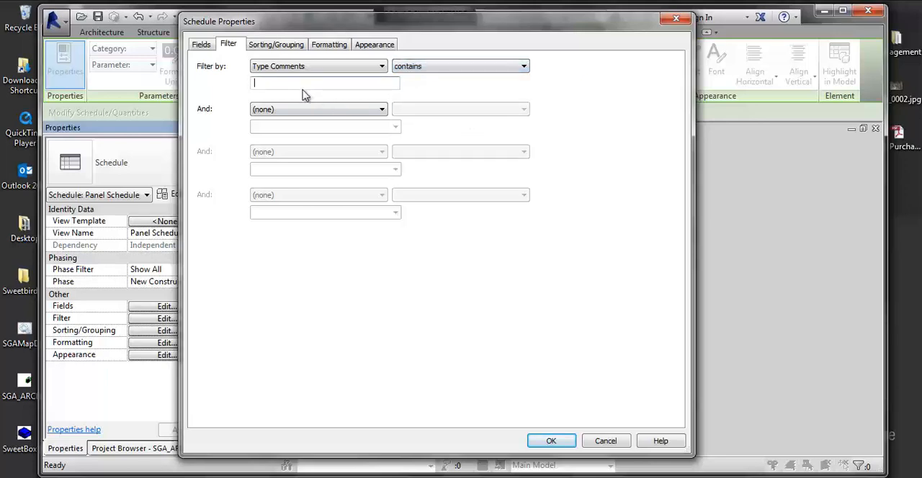
pyautogui.write('A')
# - Add a second filter condition of Area equals 42 SF and apply the filters to the panel schedule
pyautogui.click(327, 116)
pyautogui.click(288, 130)
pyautogui.click(408, 111)
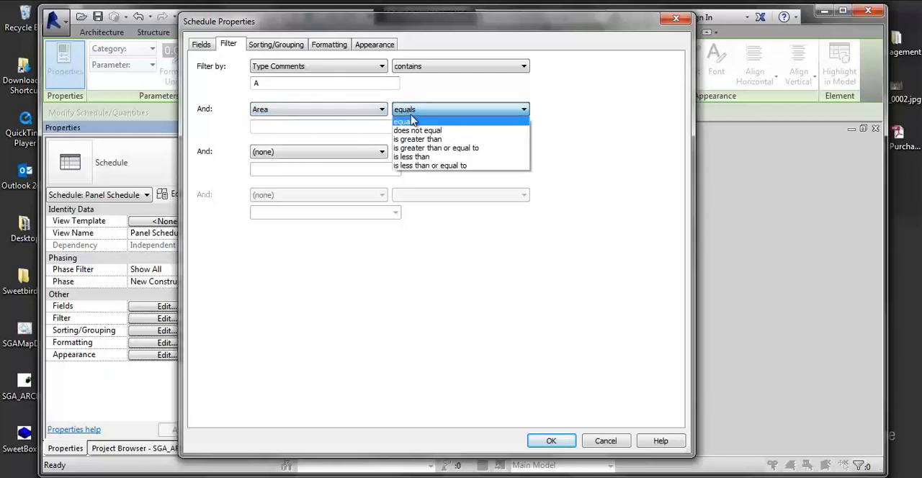
pyautogui.click(414, 122)
pyautogui.click(395, 128)
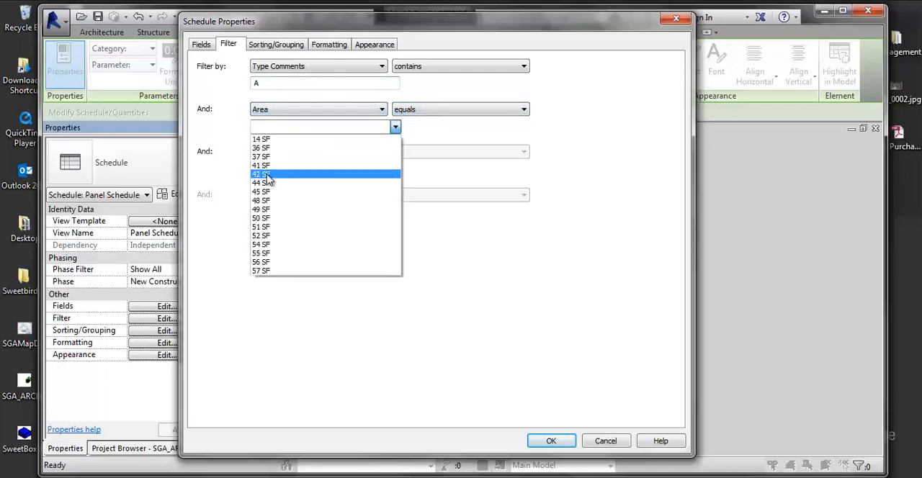
pyautogui.click(266, 175)
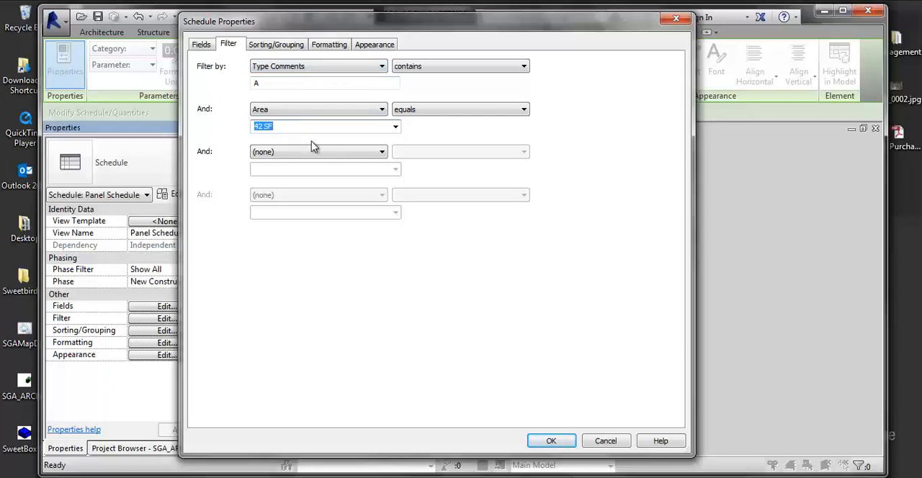
pyautogui.click(561, 442)
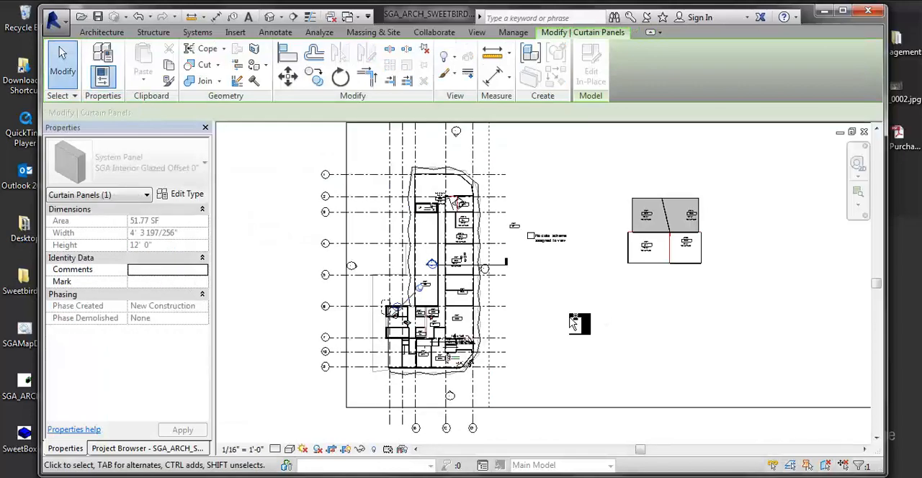
# - Pick out the storefront curtain walls of the small detached block in the 3D view, and clear the selection
pyautogui.hotkey('ctrl', 'Tab')
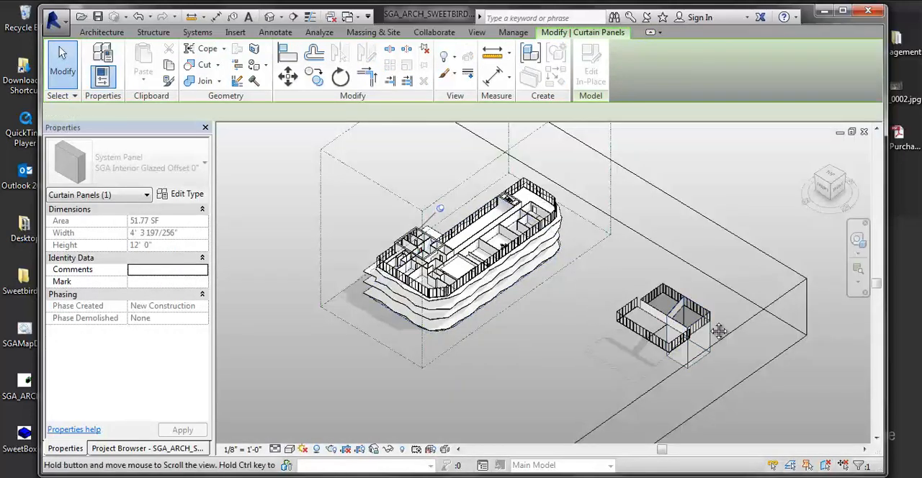
pyautogui.scroll(6, 677, 328)
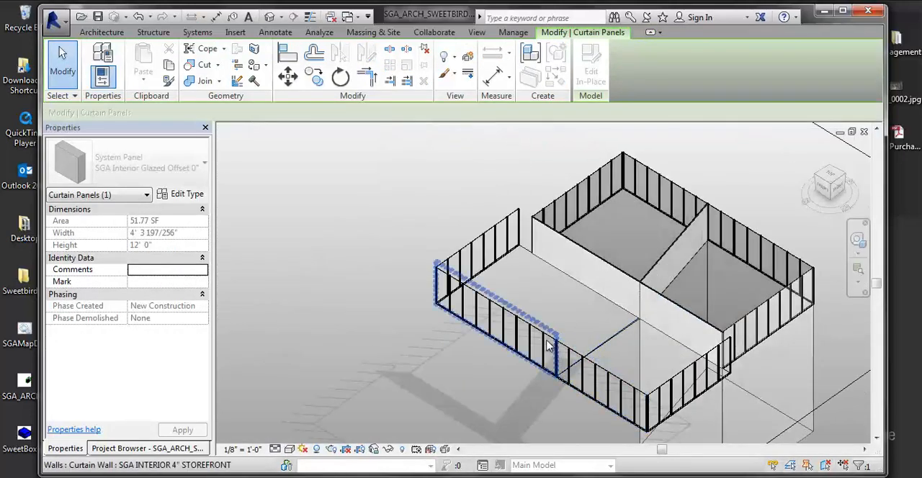
pyautogui.click(549, 344)
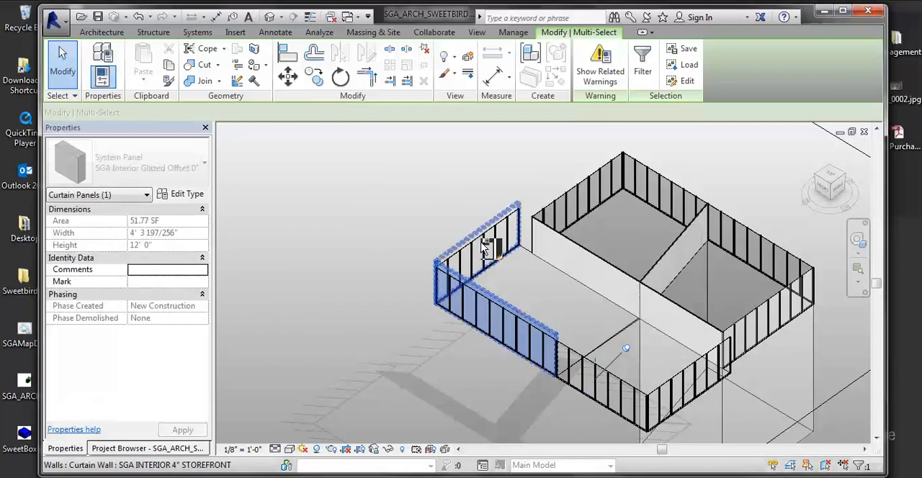
pyautogui.keyDown('ctrl'); pyautogui.click(483, 233); pyautogui.keyUp('ctrl')
pyautogui.keyDown('ctrl'); pyautogui.click(551, 202); pyautogui.keyUp('ctrl')
pyautogui.keyDown('ctrl'); pyautogui.click(552, 205); pyautogui.keyUp('ctrl')
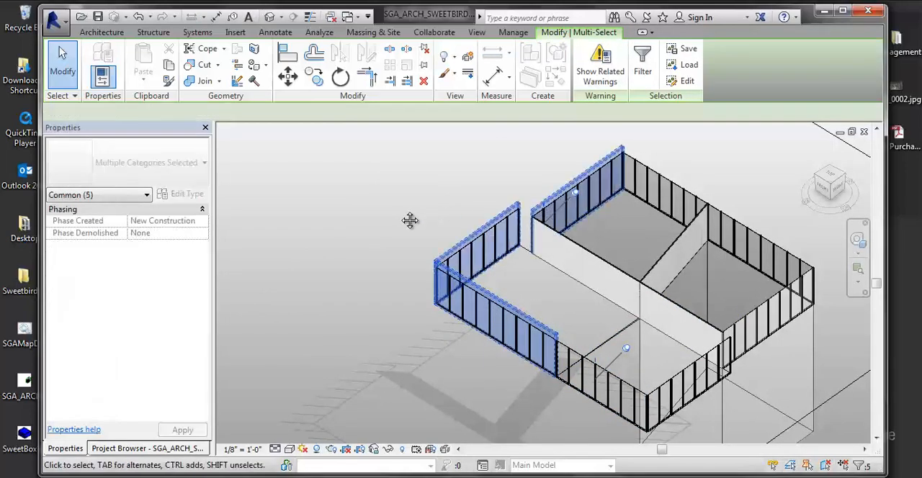
pyautogui.moveTo(410, 220); pyautogui.dragTo(802, 378, button='middle')
pyautogui.scroll(-4, 802, 377)
pyautogui.press('Escape')
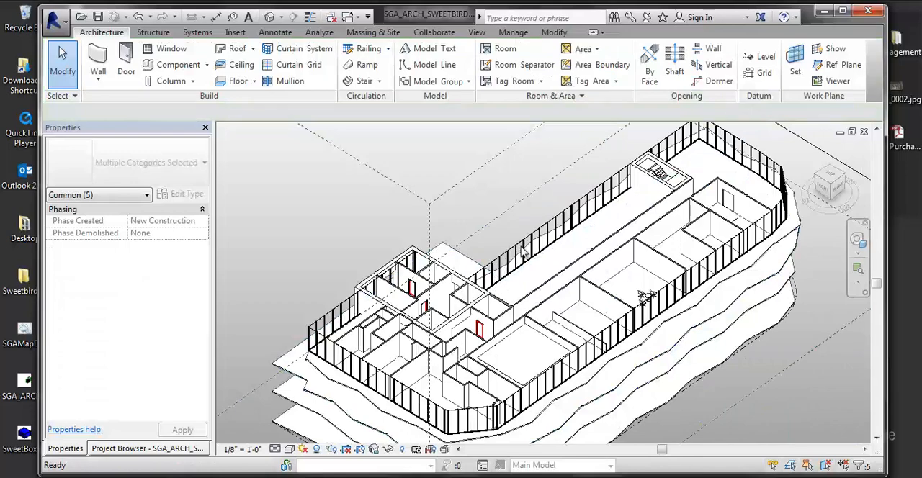
# - Change the main building's long rear curtain wall to type SGA Glass Railing 3' 6", delete its non-type-driven mullions, and inspect the wall
pyautogui.click(551, 246)
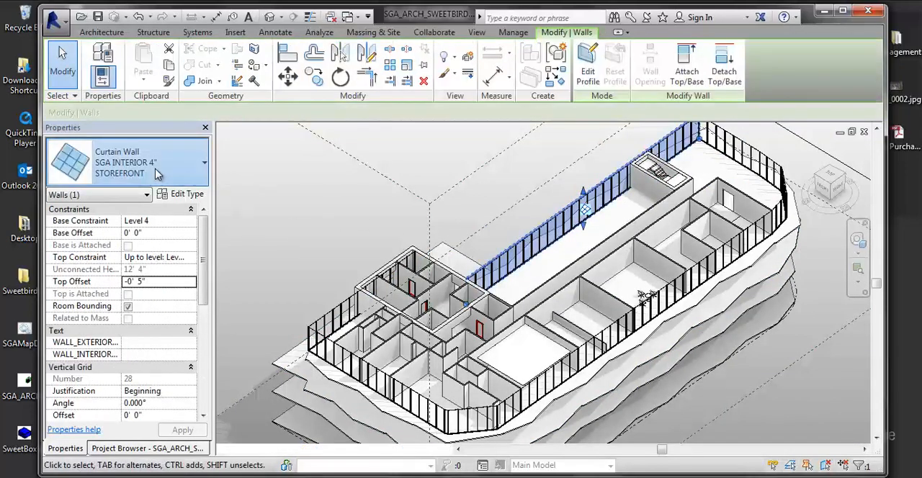
pyautogui.click(153, 173)
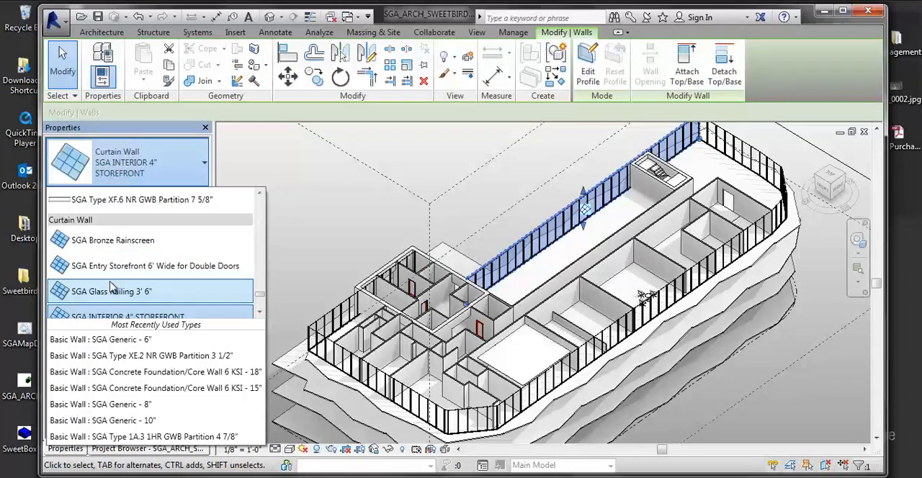
pyautogui.click(115, 292)
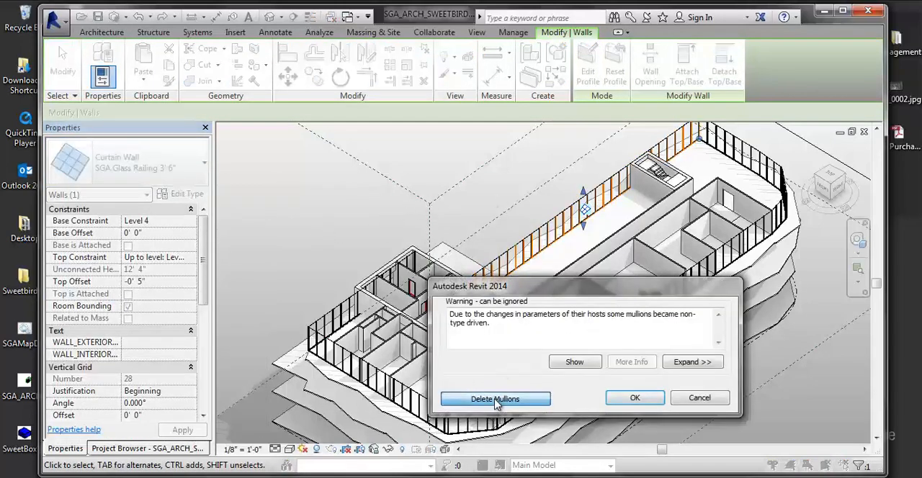
pyautogui.click(495, 399)
pyautogui.scroll(5, 523, 250)
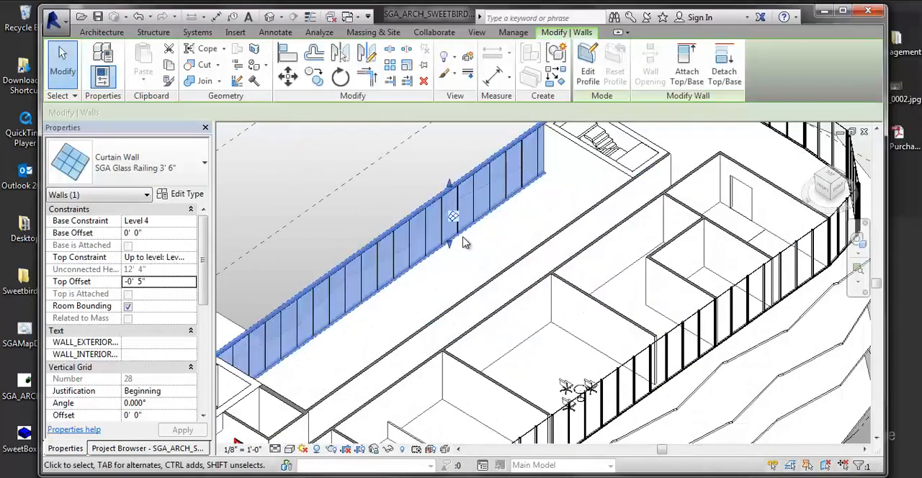
pyautogui.click(351, 194)
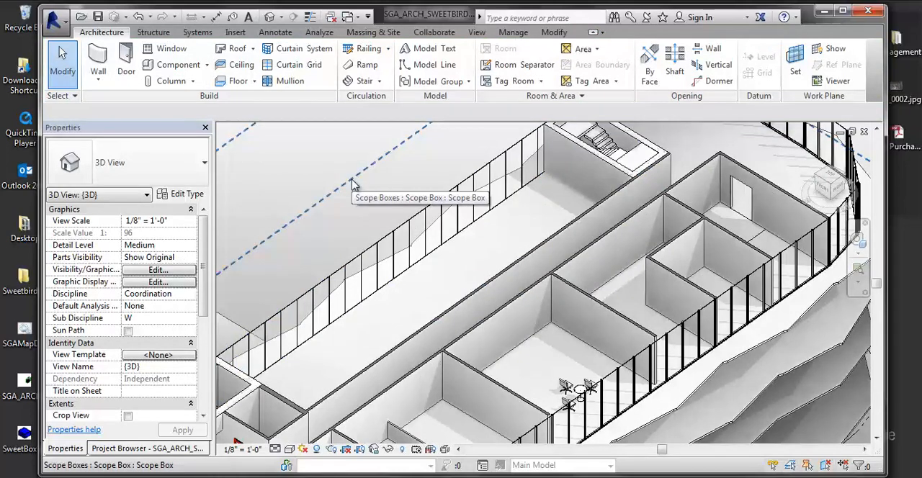
pyautogui.click(382, 236)
pyautogui.moveTo(382, 236); pyautogui.dragTo(432, 223, button='middle')
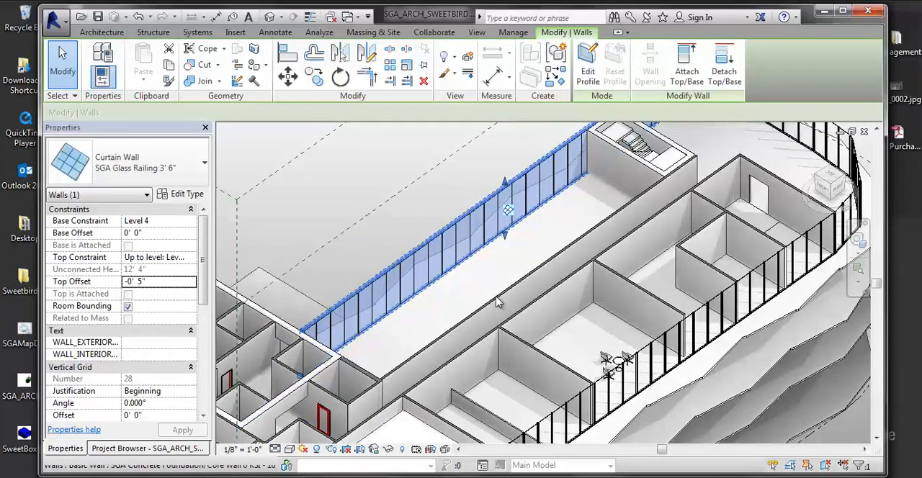
# - Open the Panel Schedule and remove all of its filter conditions so every curtain panel is listed
pyautogui.click(104, 448)
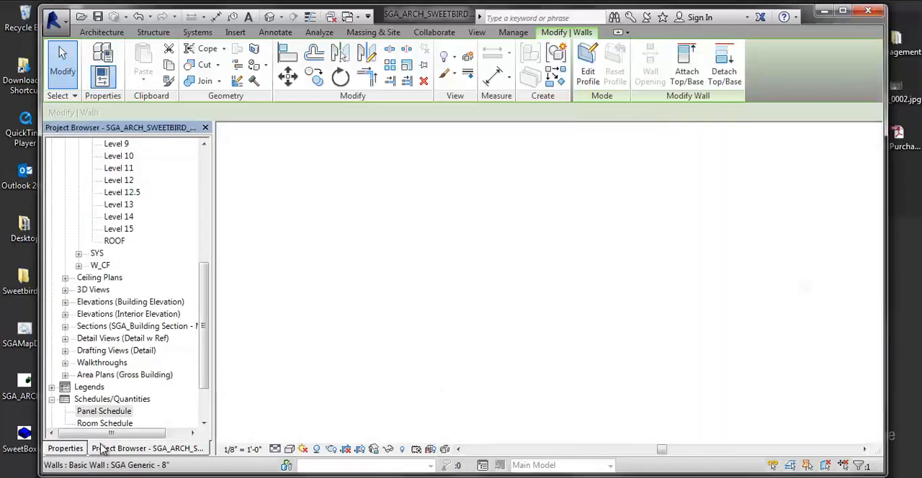
pyautogui.doubleClick(85, 416)
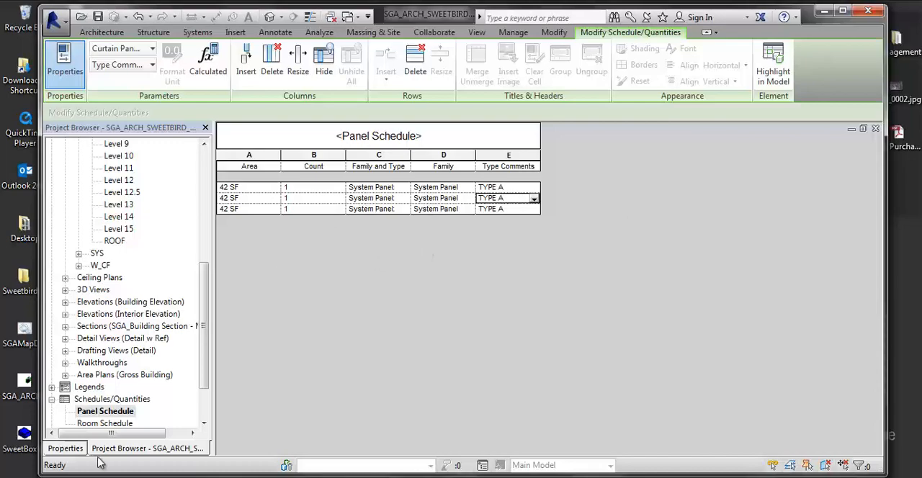
pyautogui.click(65, 448)
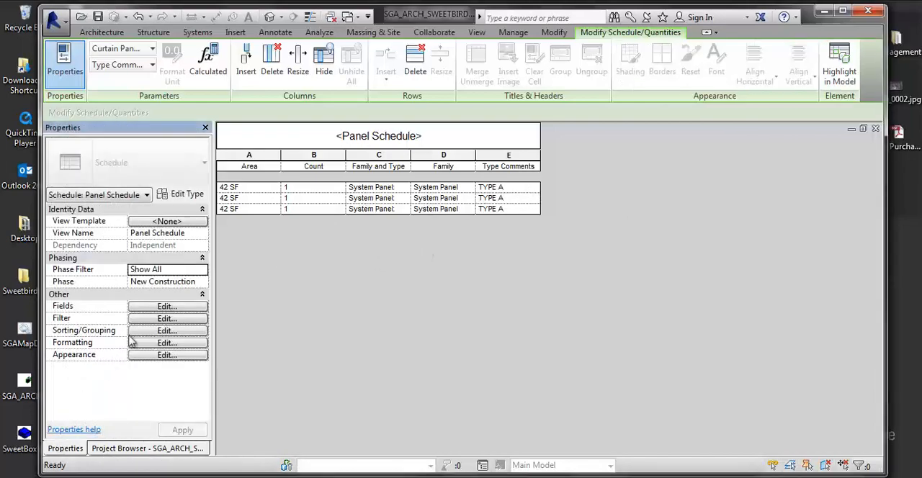
pyautogui.click(144, 319)
pyautogui.click(346, 66)
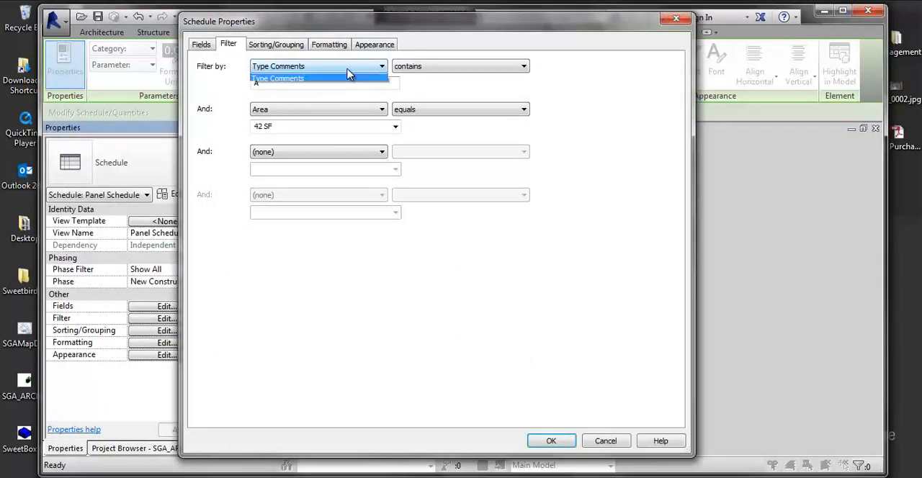
pyautogui.click(278, 87)
pyautogui.click(280, 68)
pyautogui.click(277, 79)
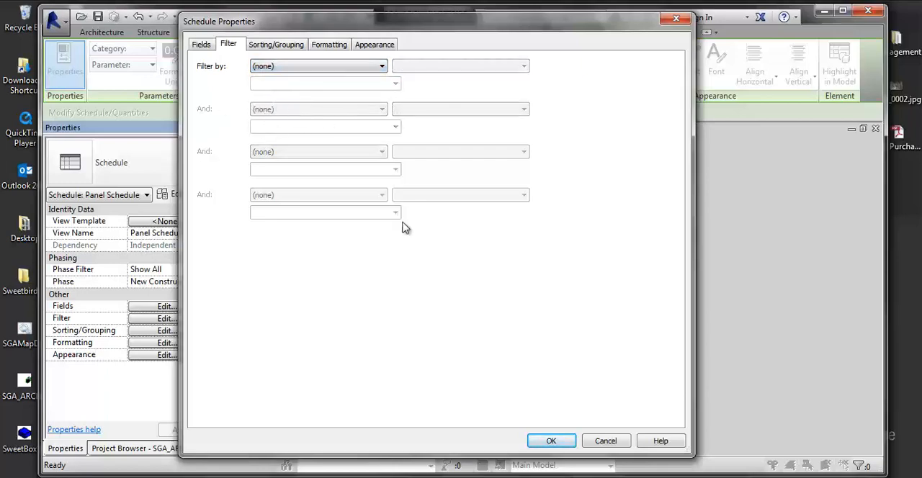
pyautogui.click(553, 442)
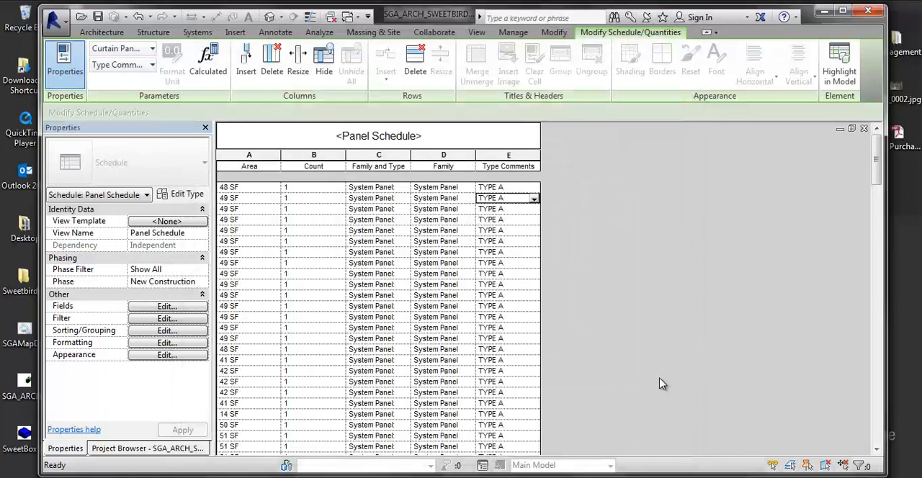
# - Set the type comments of the unlabelled 54 SF SGA Exterior Glazed (GL-1) panels to TYPE B, applying the change to the whole type
pyautogui.scroll(-10, 562, 255)
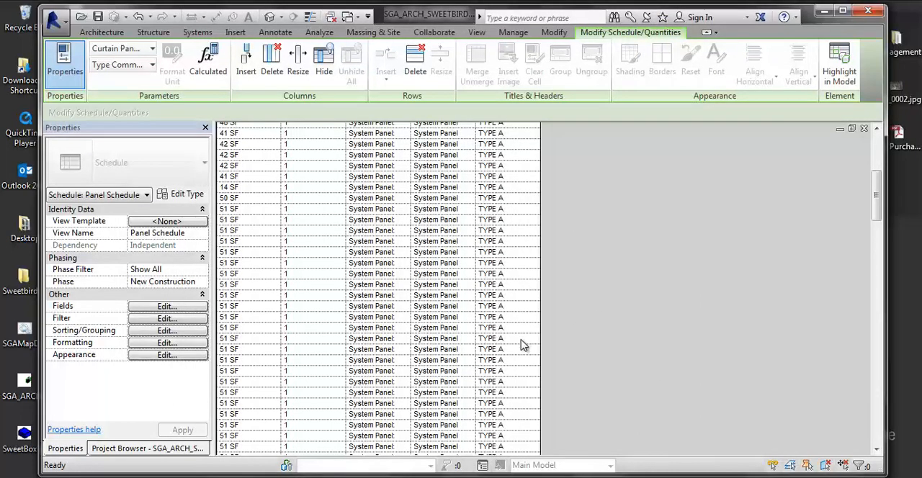
pyautogui.scroll(-10, 469, 306)
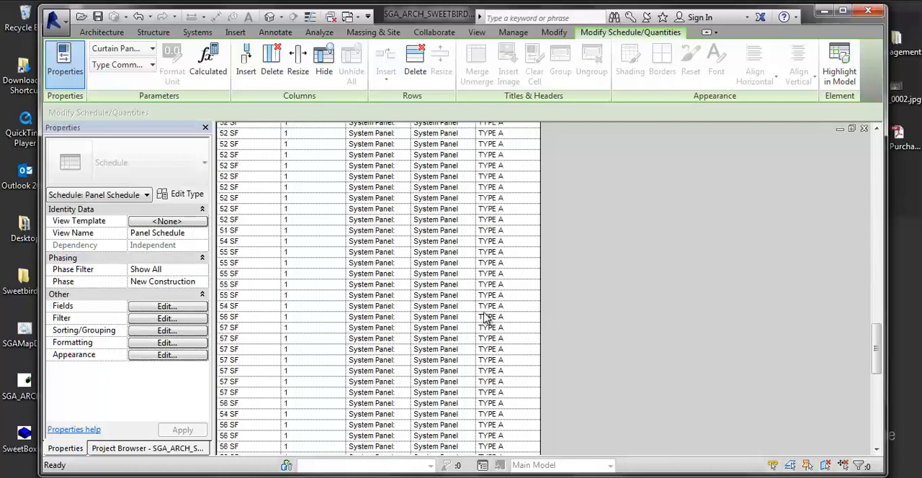
pyautogui.scroll(3, 494, 306)
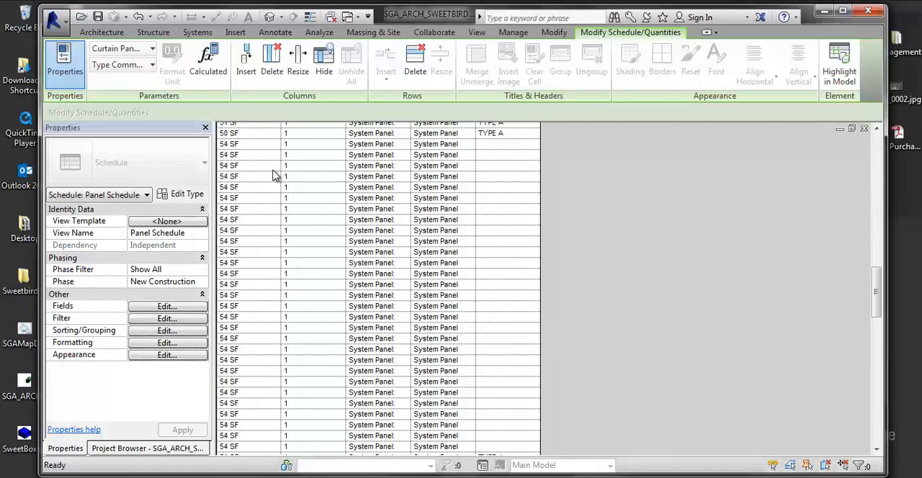
pyautogui.click(503, 145)
pyautogui.write('TYPE A')
pyautogui.press('Return')
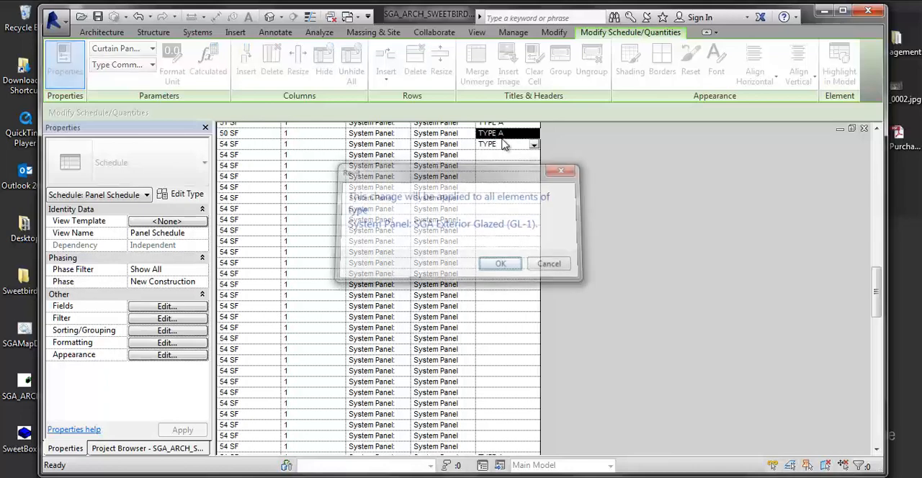
pyautogui.press('Return')
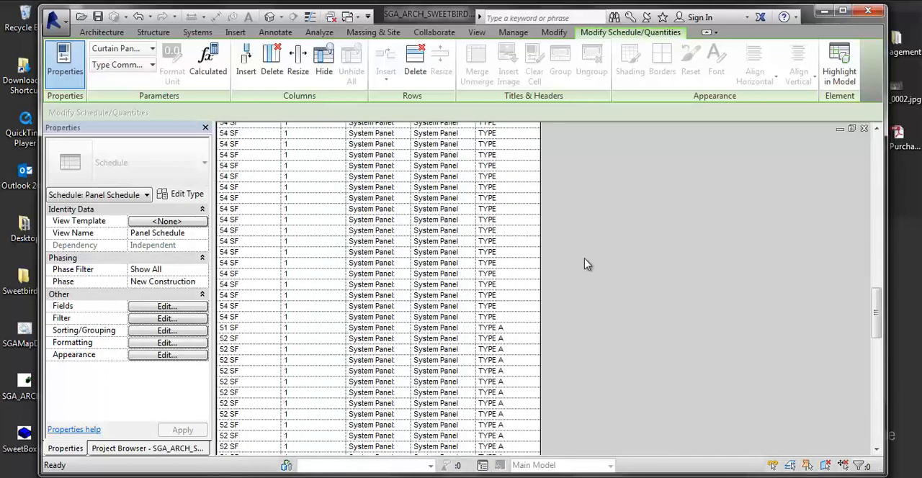
pyautogui.click(502, 284)
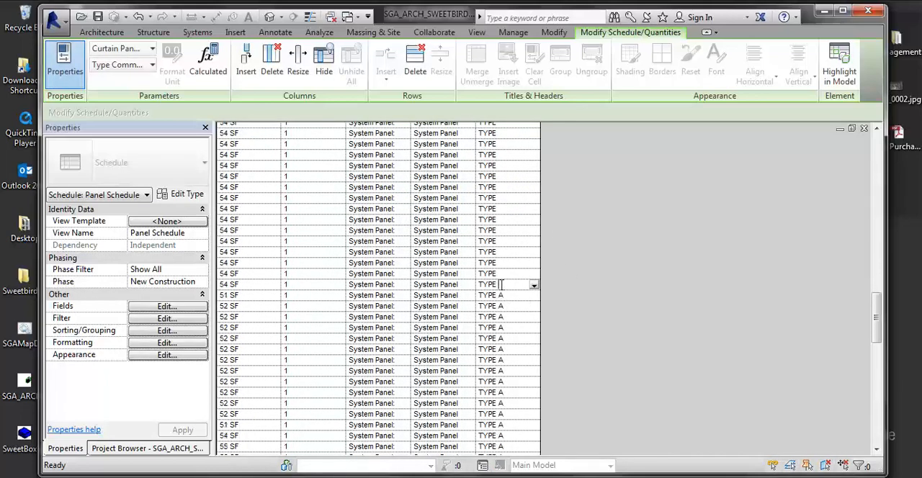
pyautogui.write('B')
pyautogui.press('Return')
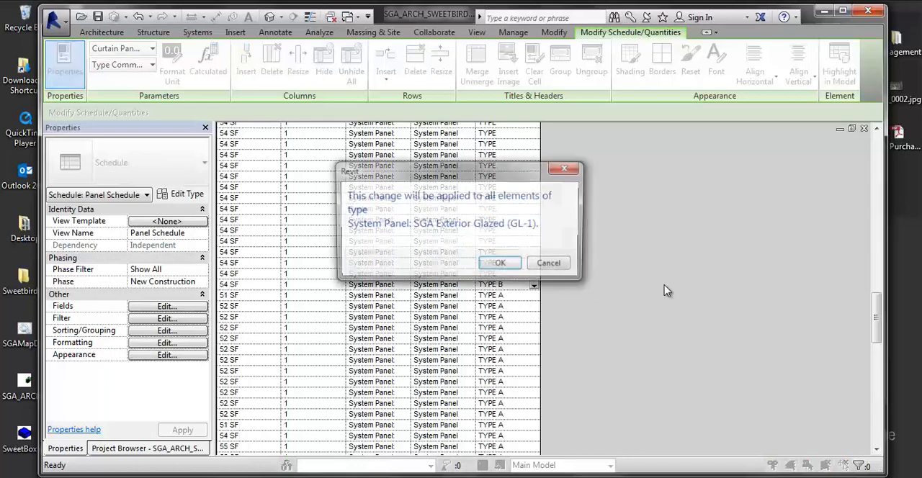
pyautogui.press('Return')
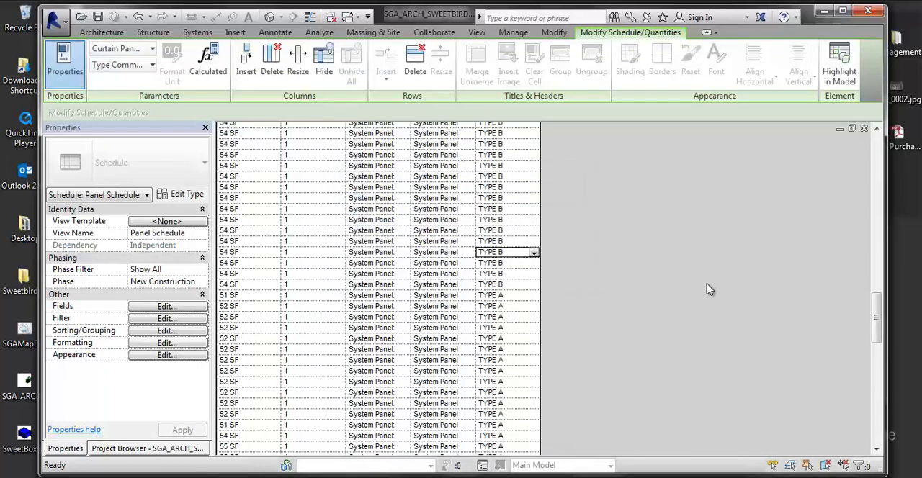
# - Review the areas and type comments throughout the panel schedule
pyautogui.scroll(-3, 627, 244)
pyautogui.scroll(8, 638, 249)
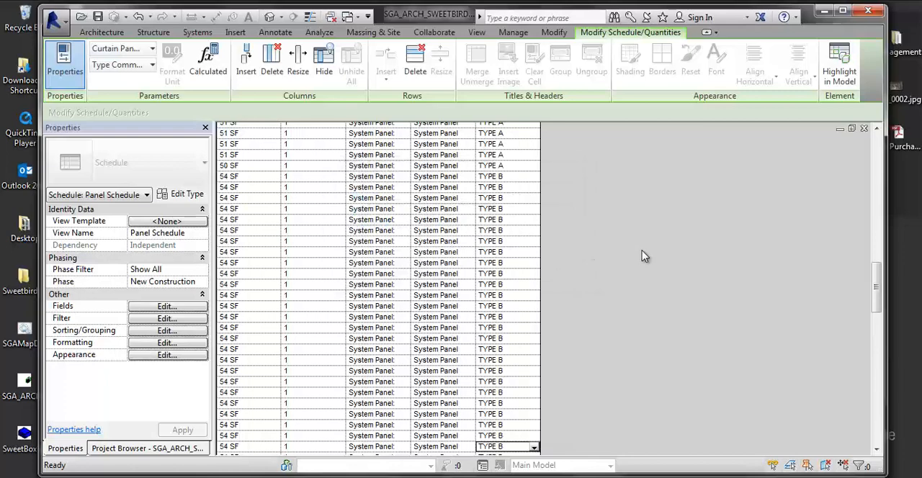
pyautogui.scroll(-3, 642, 256)
pyautogui.scroll(-5, 611, 304)
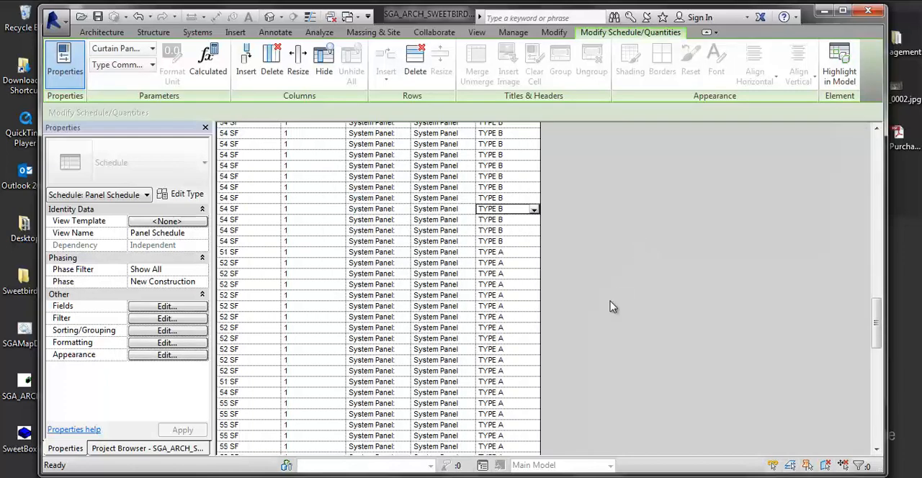
pyautogui.scroll(15, 605, 297)
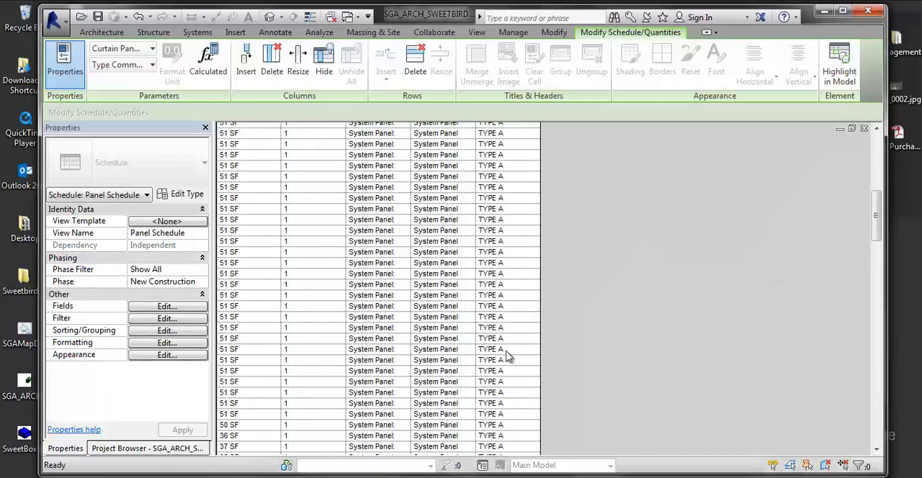
pyautogui.scroll(10, 485, 354)
pyautogui.scroll(3, 623, 252)
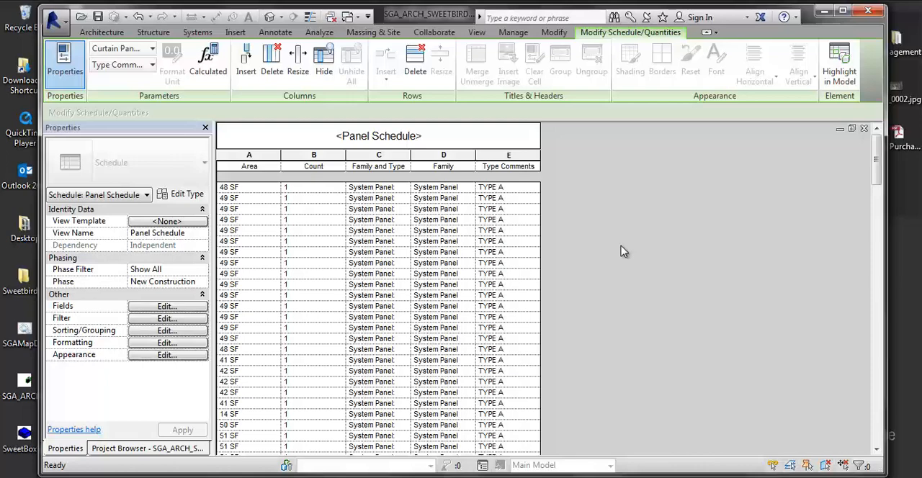
# - Check the selected railing wall's type in the 3D view, and return to the TYPE B rows of the panel schedule
pyautogui.click(119, 451)
pyautogui.click(65, 448)
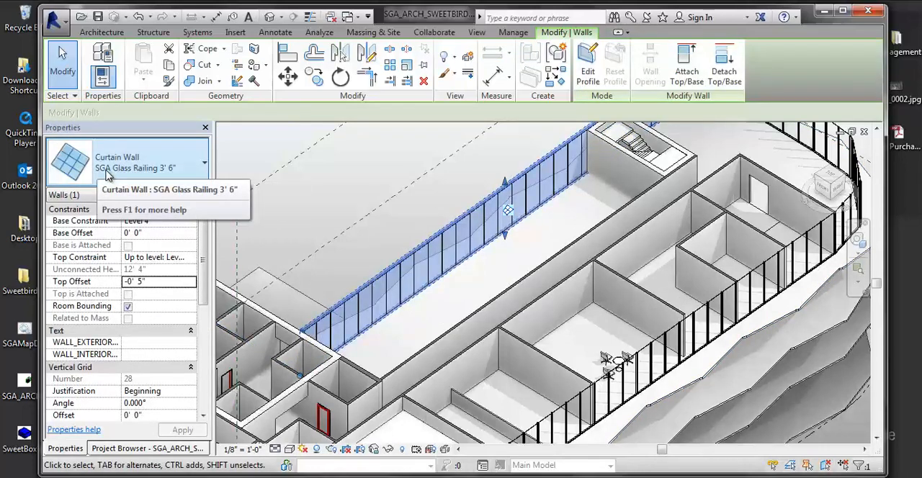
pyautogui.hotkey('ctrl', 'Tab')
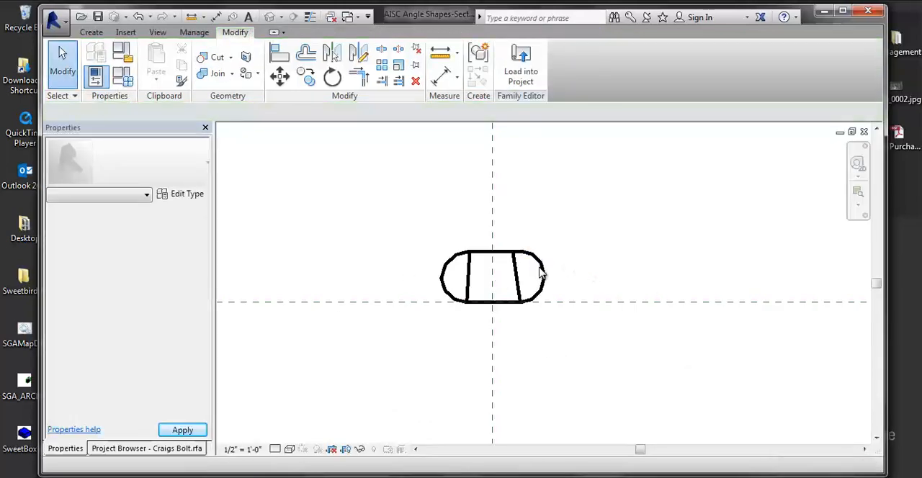
pyautogui.hotkey('ctrl', 'Tab')
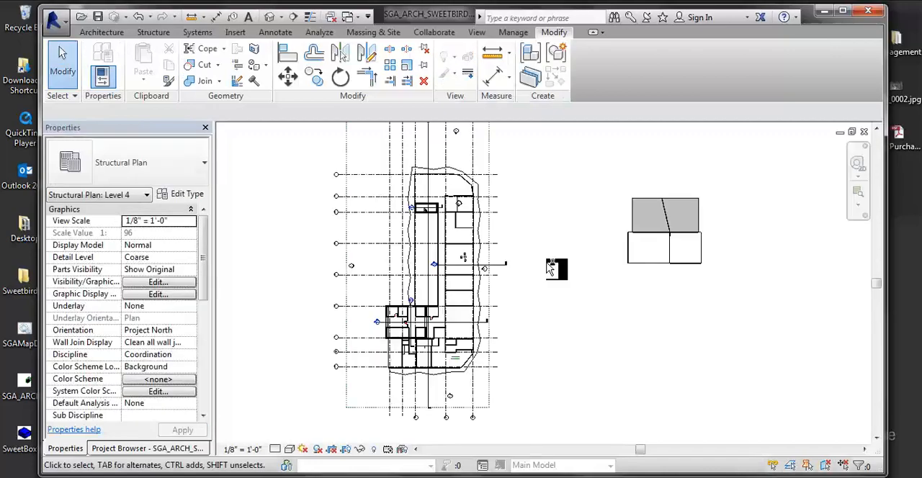
pyautogui.hotkey('ctrl', 'Tab')
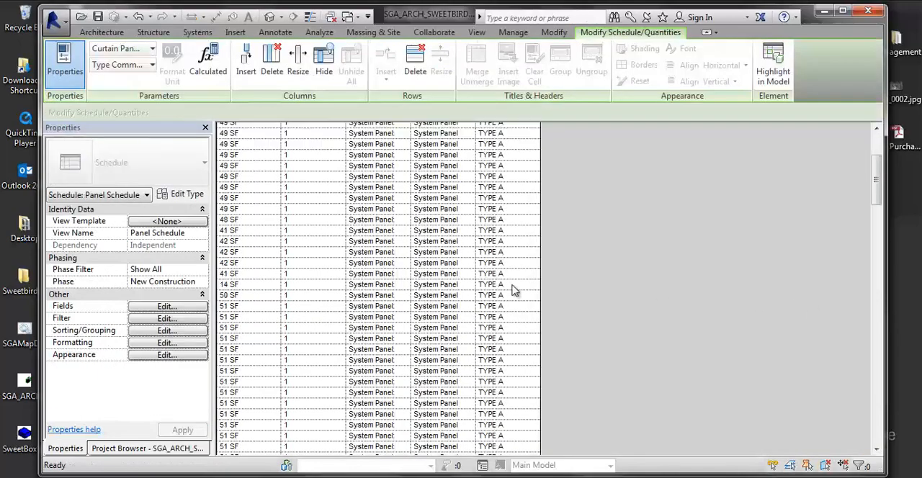
pyautogui.scroll(-10, 508, 388)
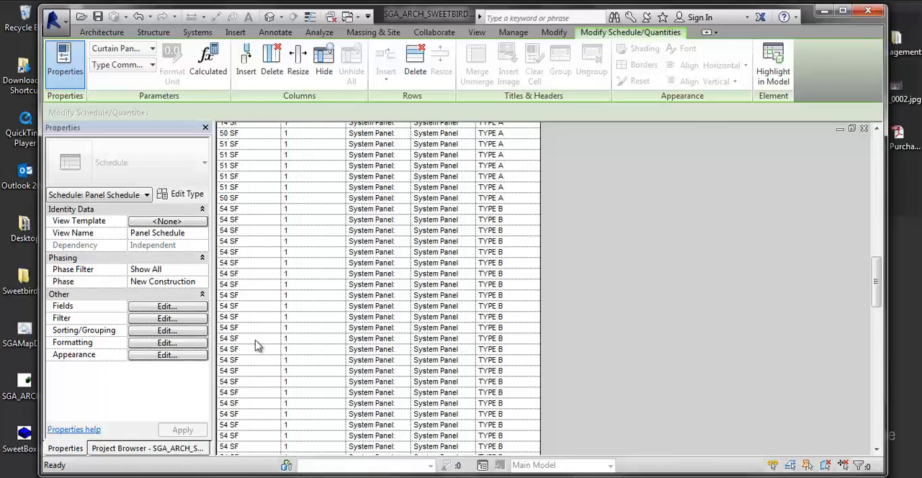
# - Set the panel schedule's first filter condition to Type Comments contains B
pyautogui.click(198, 320)
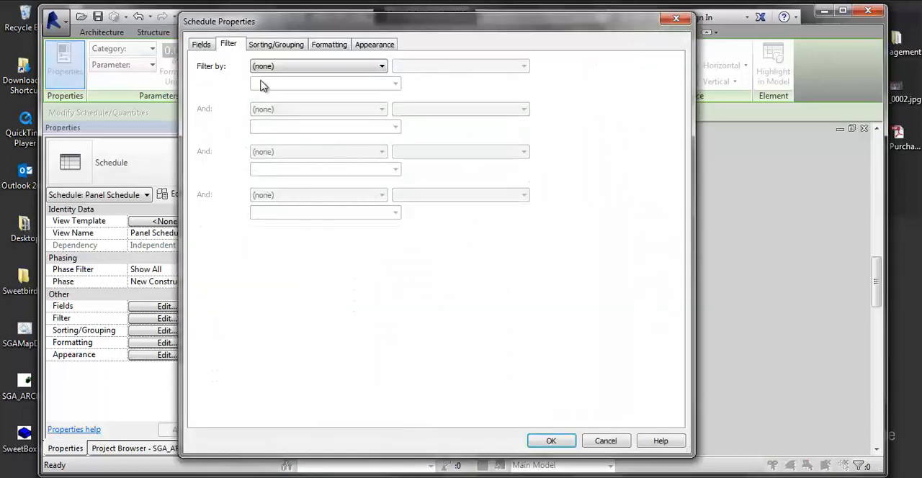
pyautogui.click(271, 67)
pyautogui.click(266, 96)
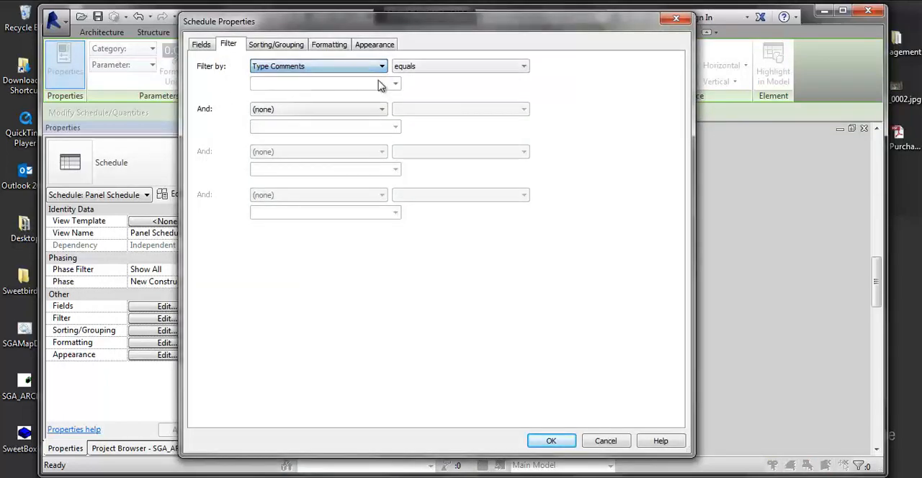
pyautogui.click(425, 67)
pyautogui.click(412, 134)
pyautogui.click(319, 84)
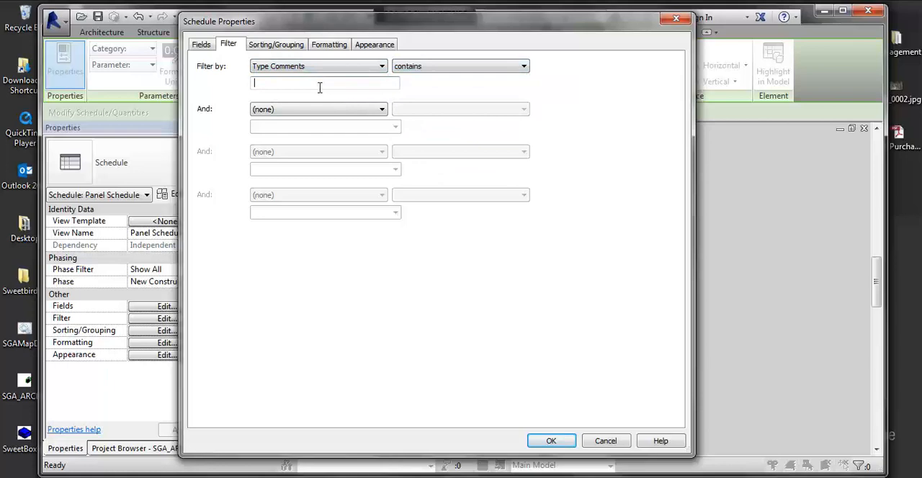
pyautogui.write('B')
# - Add a second filter condition of Area equals 42 SF and apply both conditions to the schedule
pyautogui.click(311, 110)
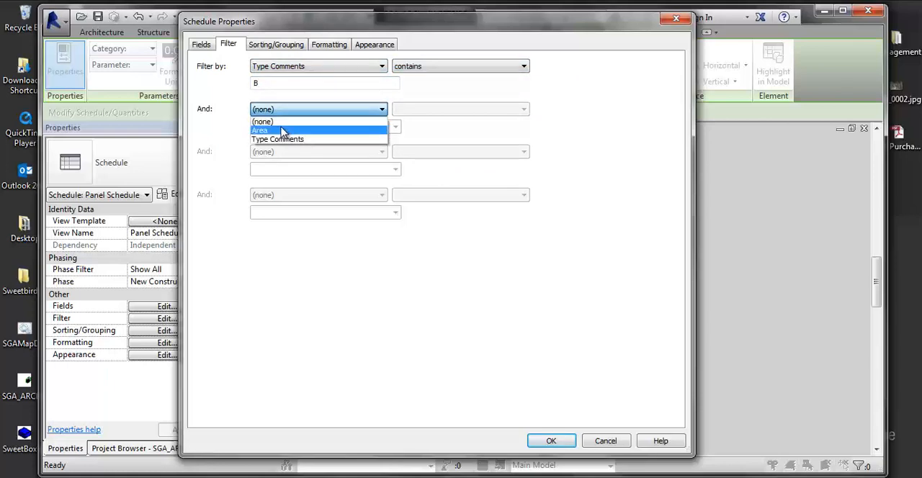
pyautogui.click(288, 127)
pyautogui.click(398, 129)
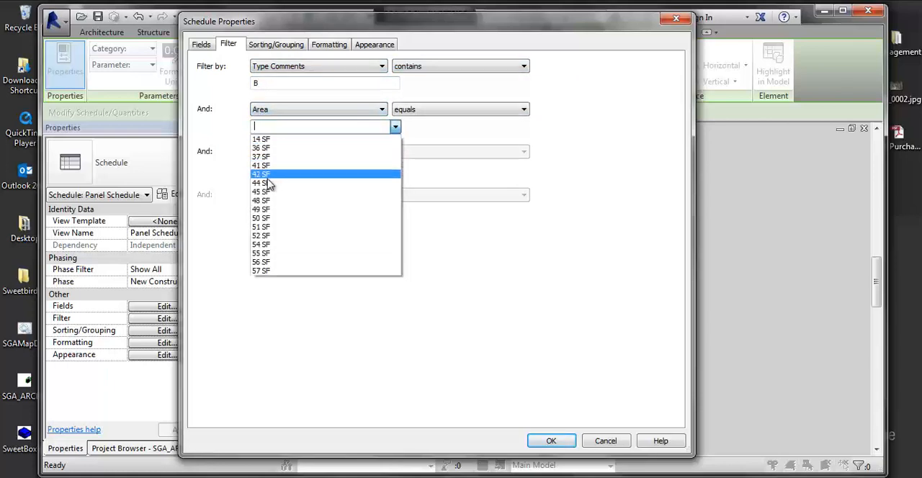
pyautogui.click(292, 178)
pyautogui.click(550, 441)
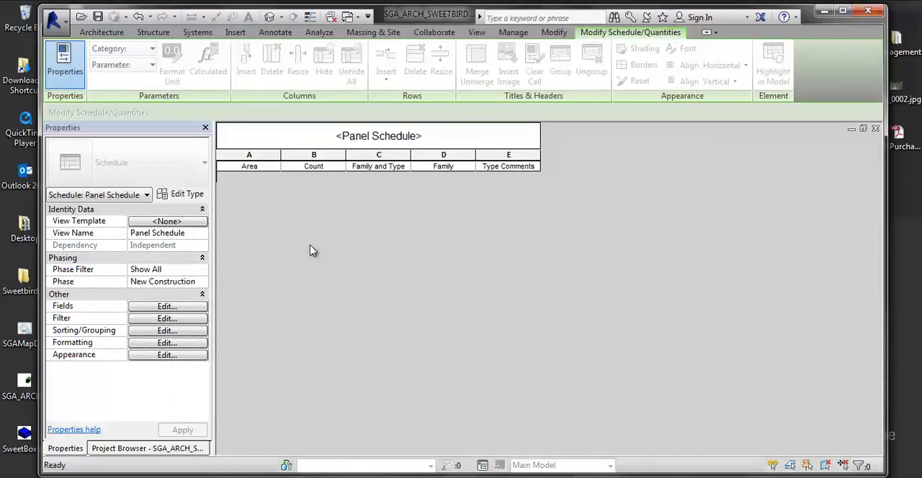
# - Clear the Area and Type Comments filter conditions from the panel schedule
pyautogui.click(179, 321)
pyautogui.click(288, 112)
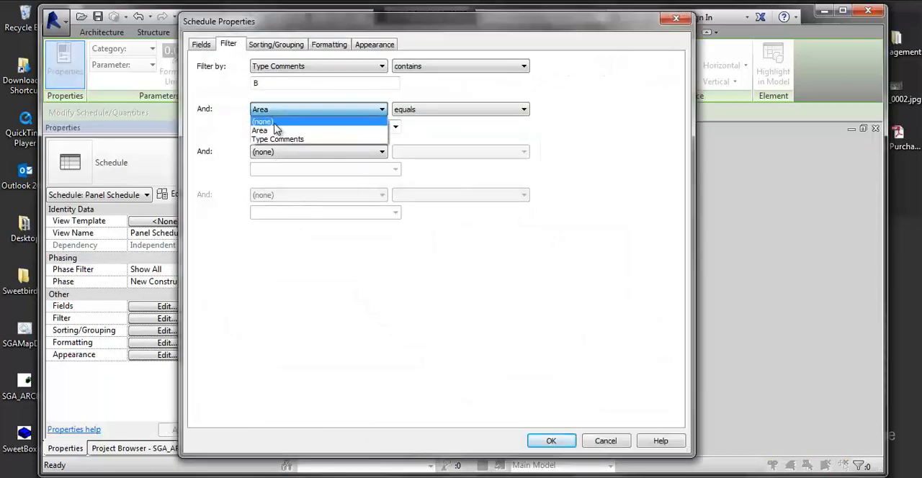
pyautogui.click(274, 123)
pyautogui.click(324, 66)
pyautogui.click(322, 76)
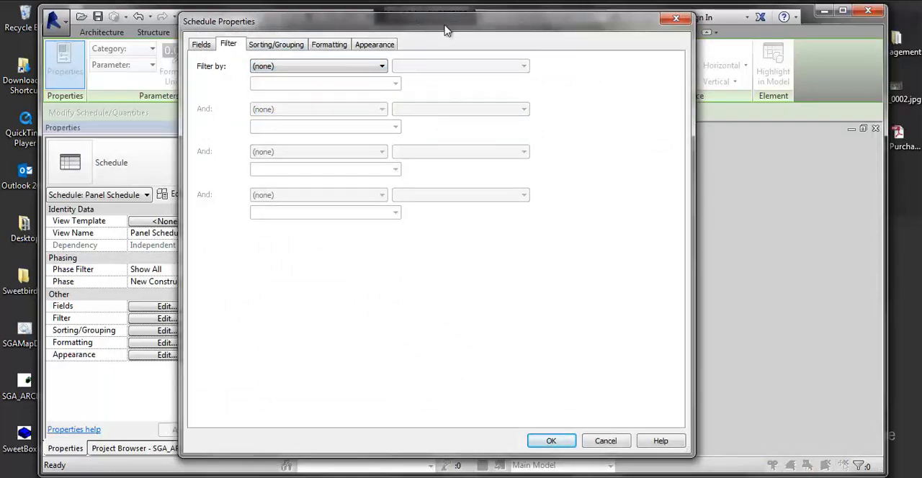
# - Set the panel schedule's primary sorting to Family and Type in ascending order
pyautogui.moveTo(445, 31); pyautogui.dragTo(597, 68)
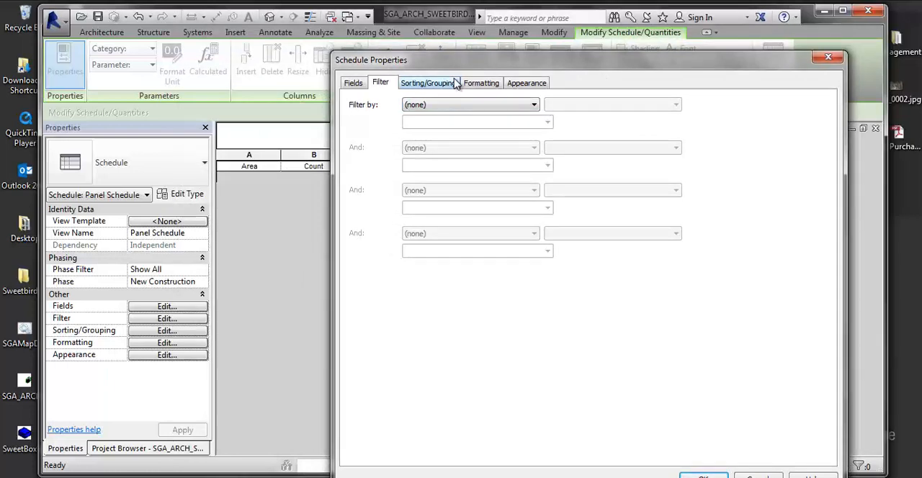
pyautogui.moveTo(453, 62); pyautogui.dragTo(357, 45)
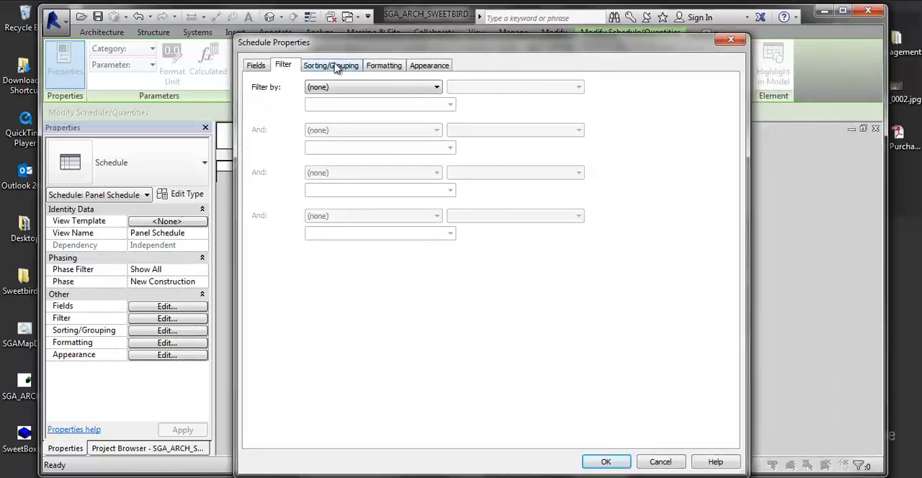
pyautogui.click(333, 66)
pyautogui.click(358, 88)
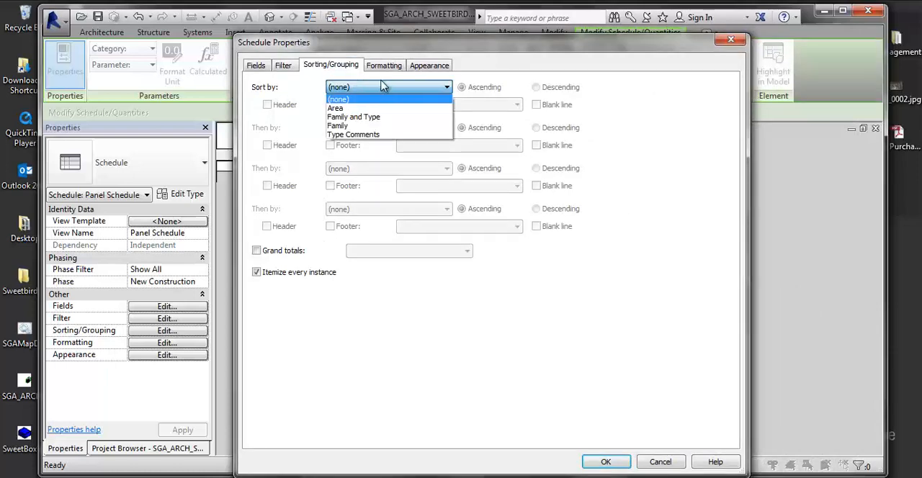
pyautogui.click(353, 117)
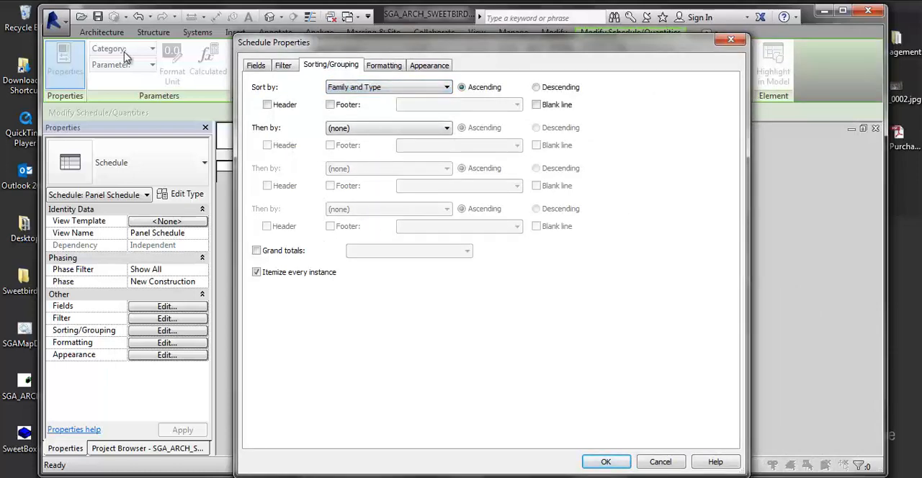
# - Leave the schedule's secondary sort field at (none) and apply the Family and Type sorting
pyautogui.click(333, 129)
pyautogui.click(340, 141)
pyautogui.click(601, 459)
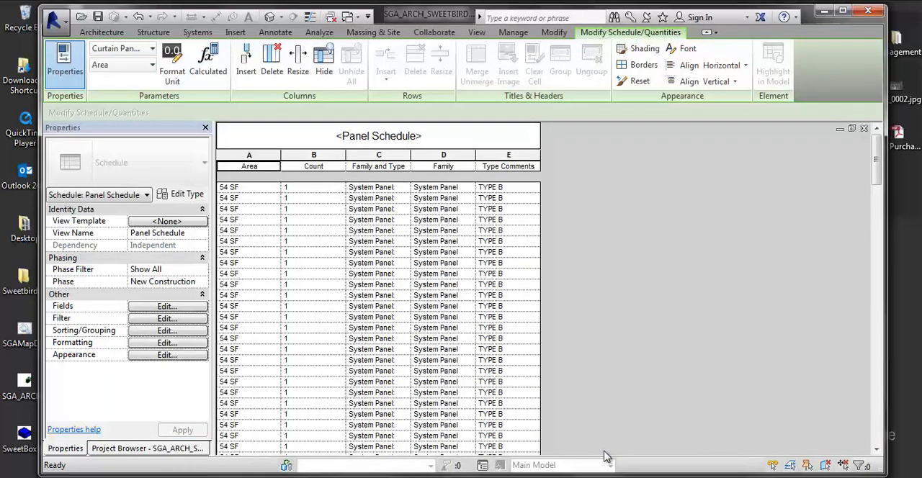
# - Review the sorted panel schedule from beginning to end, checking how the Type B and Type A rows are grouped
pyautogui.scroll(-15, 389, 345)
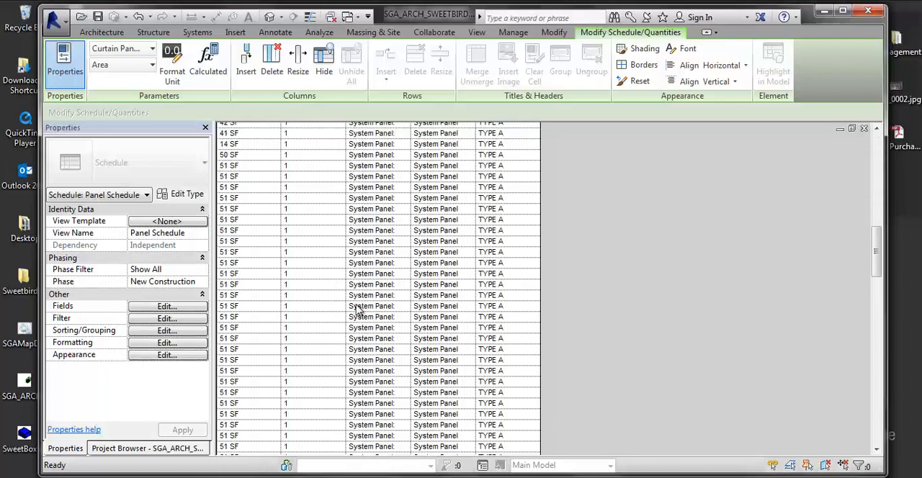
pyautogui.scroll(-15, 533, 243)
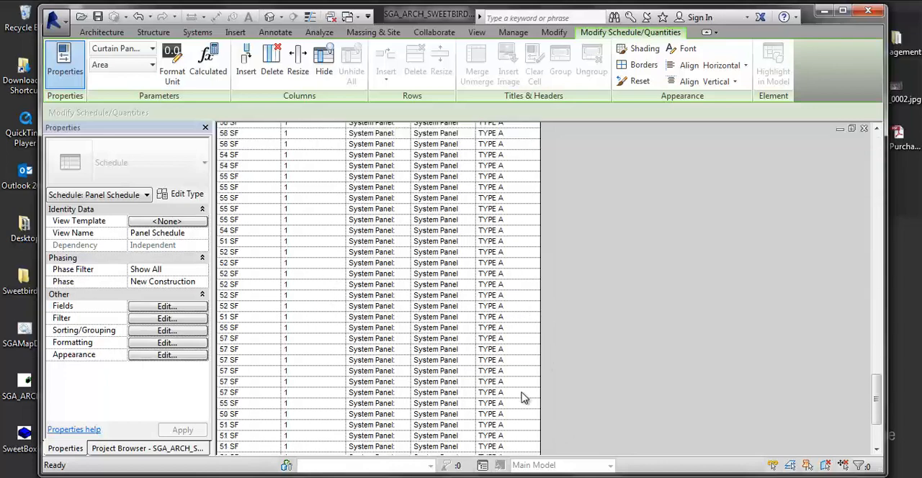
pyautogui.scroll(-2, 525, 395)
pyautogui.scroll(10, 531, 389)
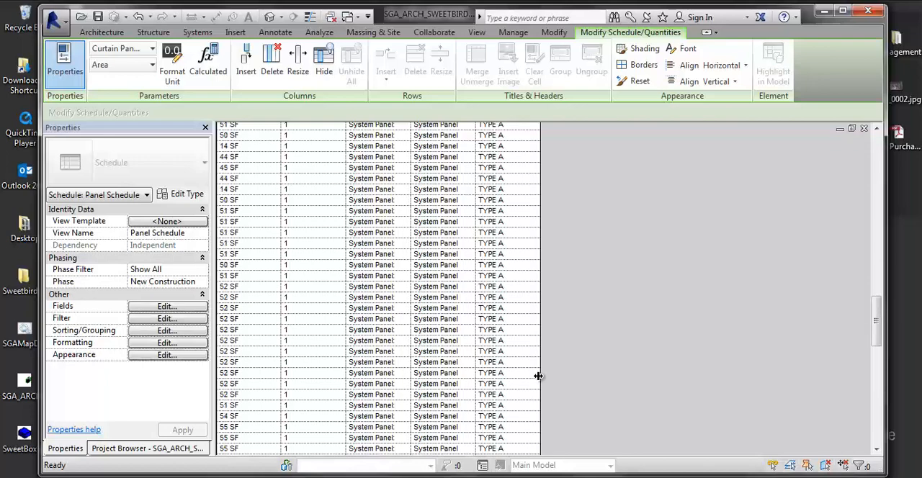
pyautogui.scroll(20, 538, 376)
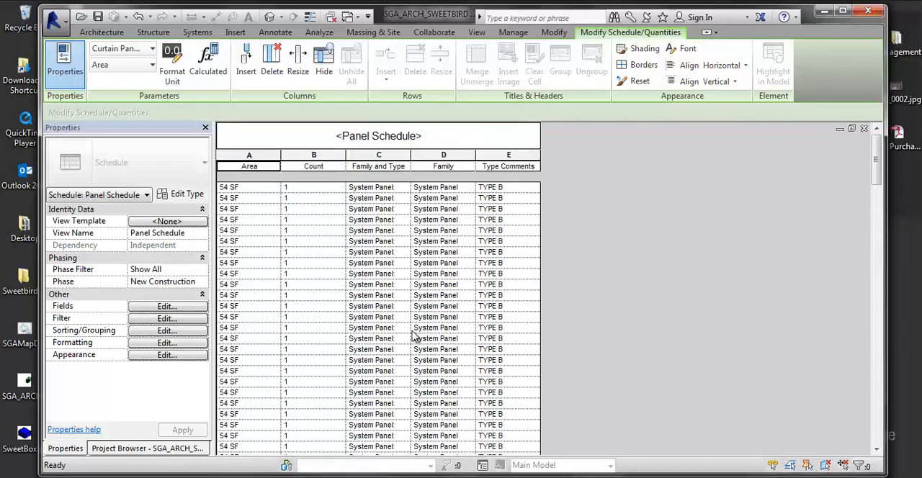
pyautogui.scroll(-5, 324, 322)
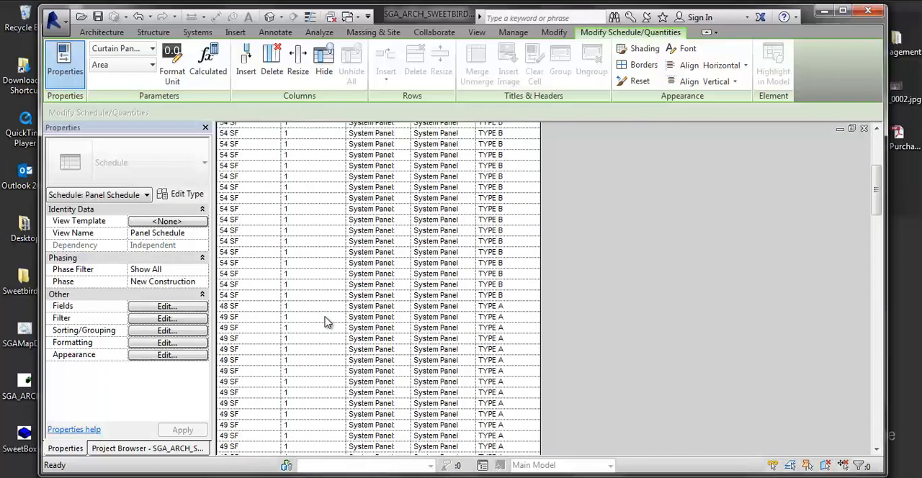
pyautogui.scroll(5, 360, 353)
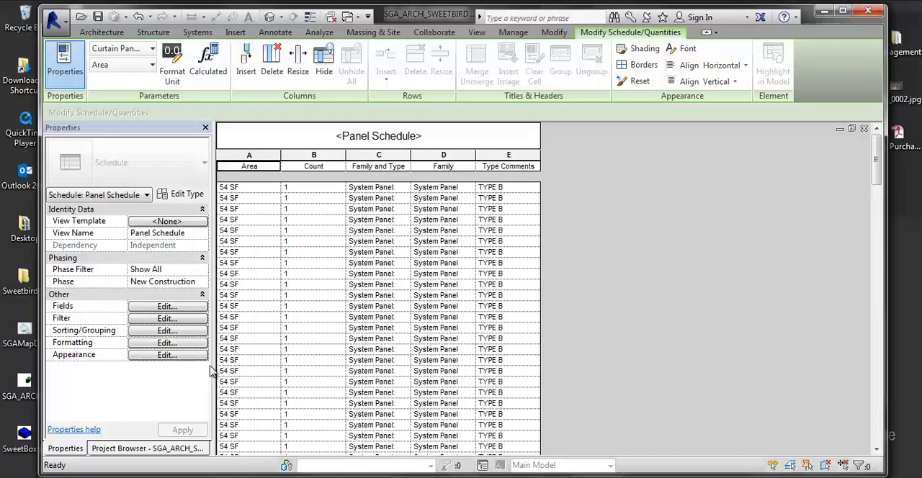
# - Turn off itemizing of every instance so the panel schedule combines matching panels into single rows
pyautogui.click(165, 330)
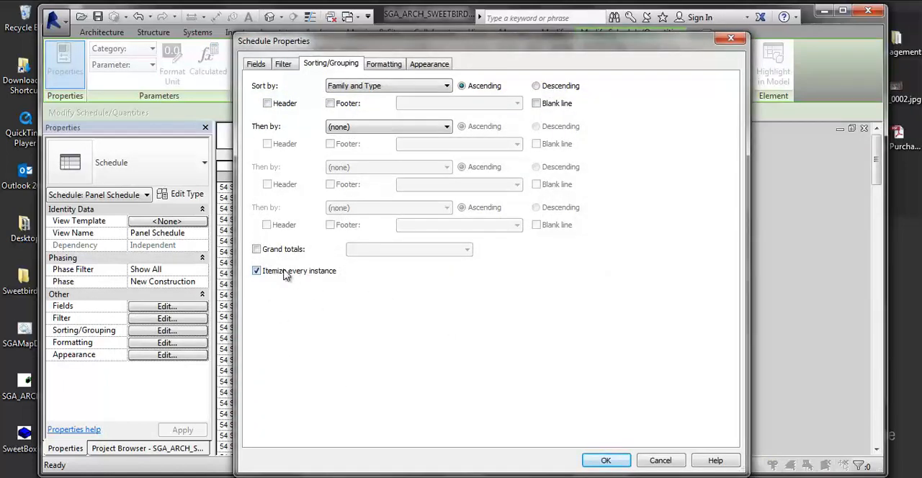
pyautogui.click(257, 271)
pyautogui.click(603, 461)
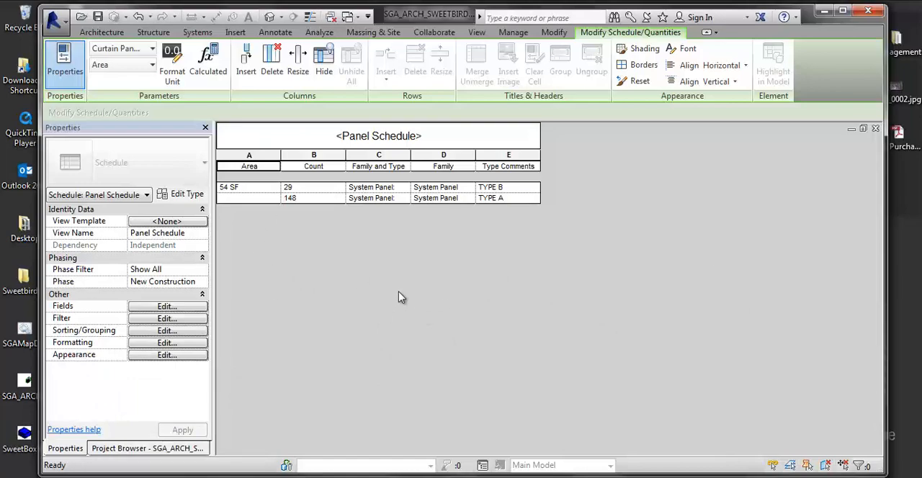
# - Add Area in ascending order as the panel schedule's secondary sort field and apply it
pyautogui.click(154, 331)
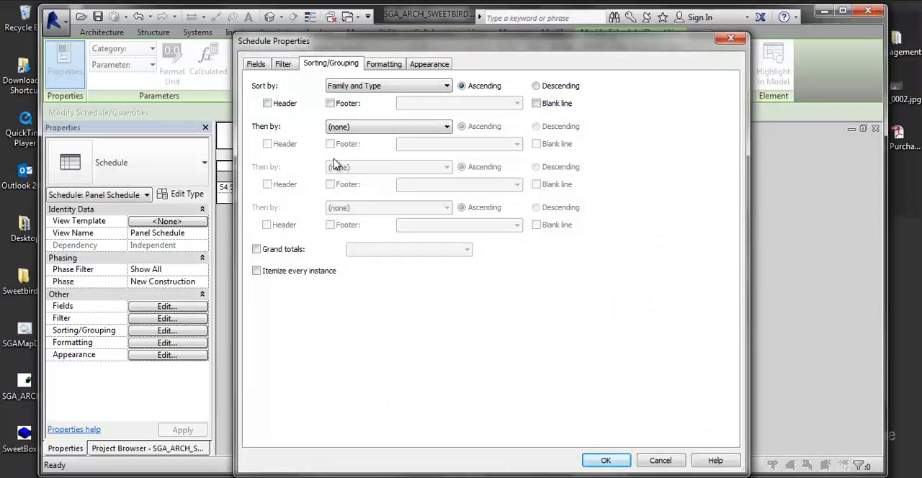
pyautogui.click(339, 127)
pyautogui.click(335, 147)
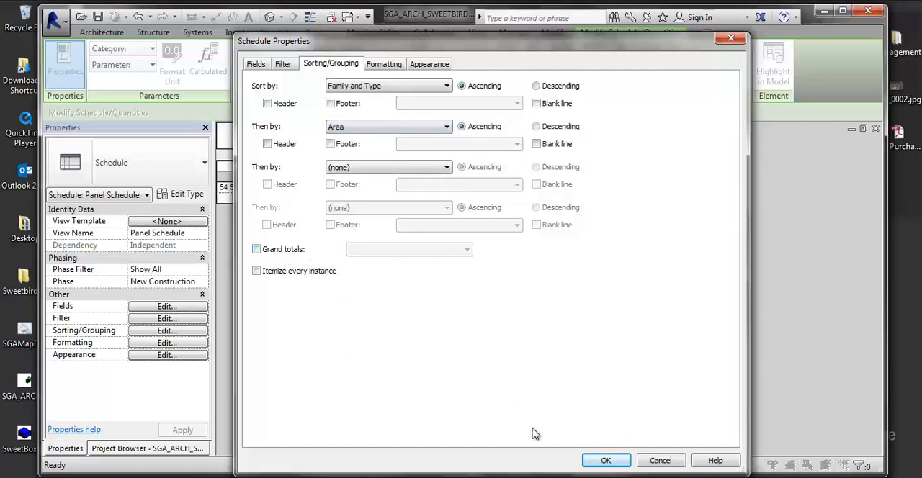
pyautogui.click(592, 460)
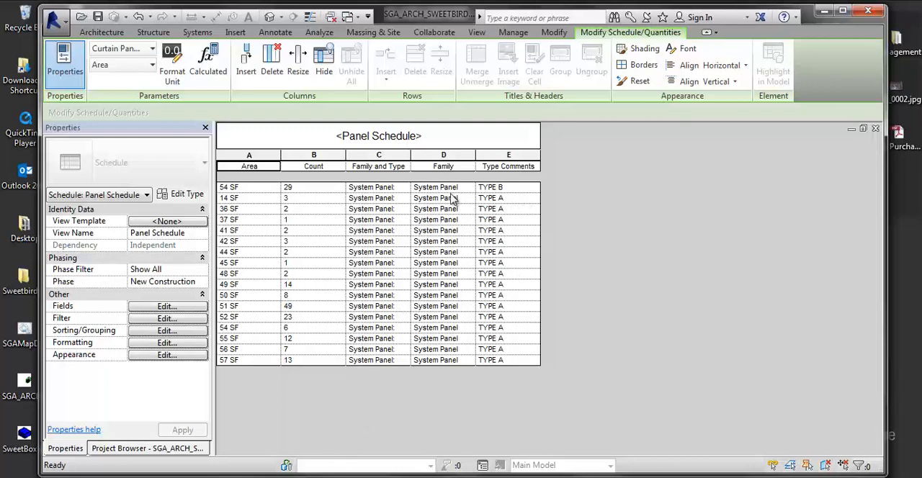
# - Compare the Type B row with the first Type A row in the Area column of the grouped schedule
pyautogui.click(234, 188)
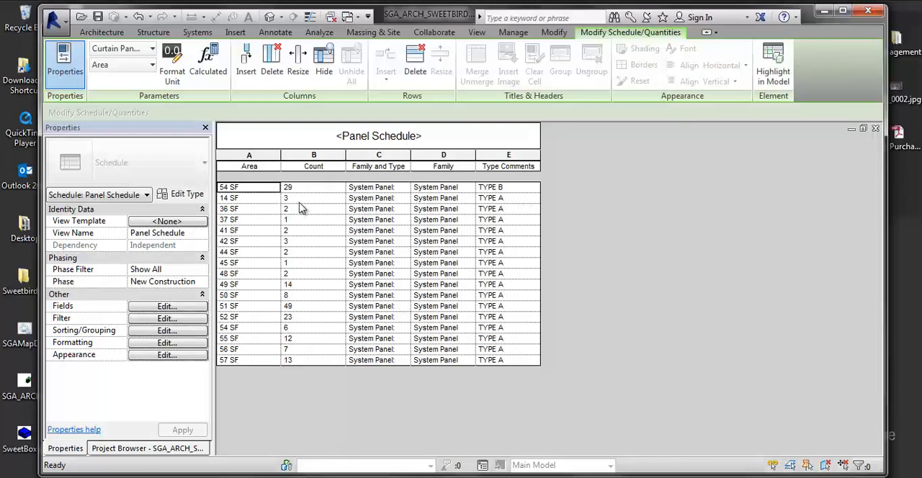
pyautogui.click(255, 199)
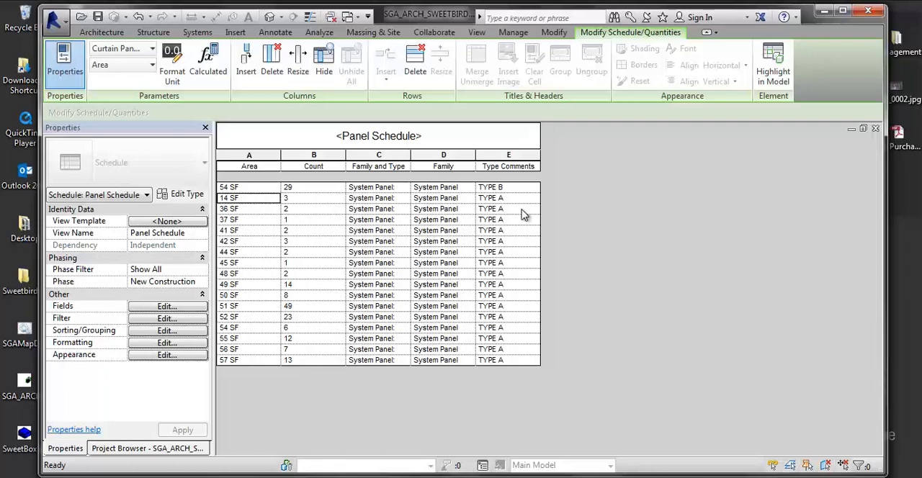
pyautogui.click(258, 189)
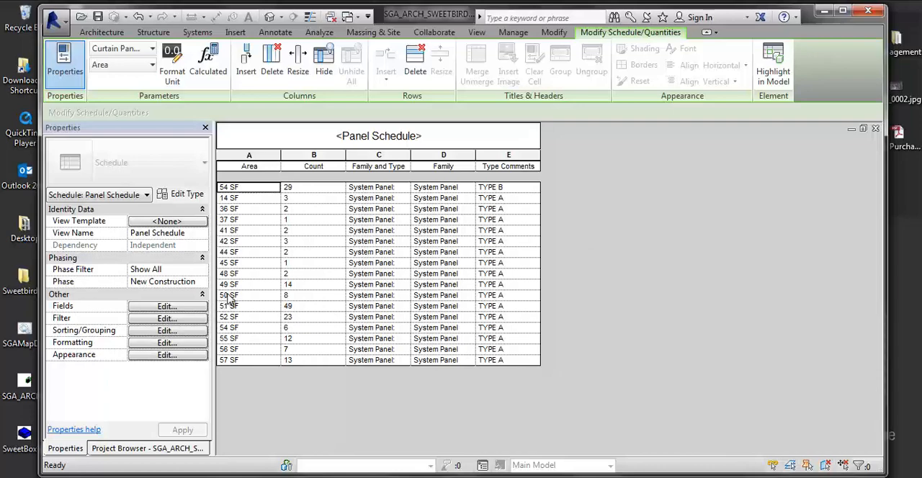
# - Add a footer with title, count, and totals to the schedule's Family and Type grouping
pyautogui.click(167, 330)
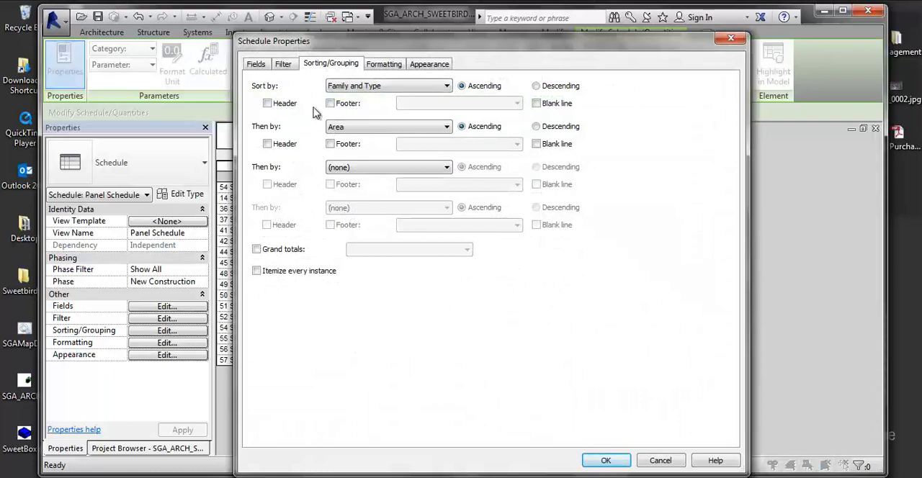
pyautogui.click(330, 104)
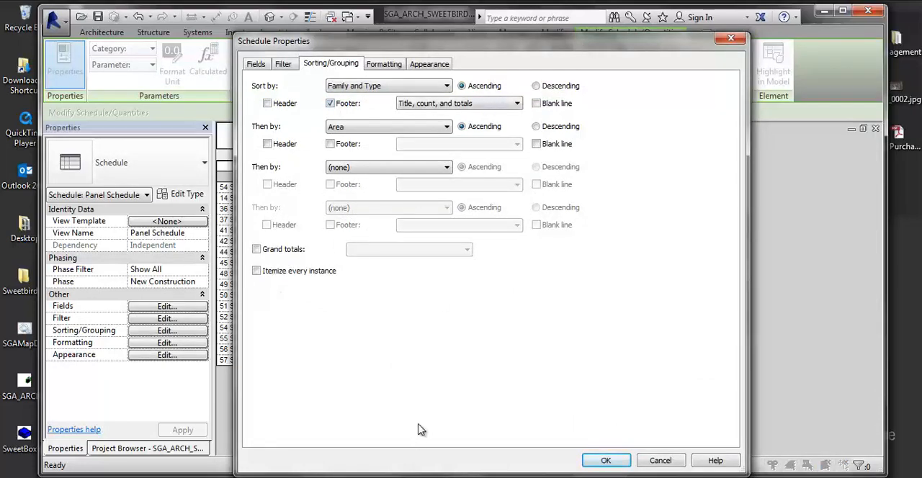
pyautogui.click(605, 461)
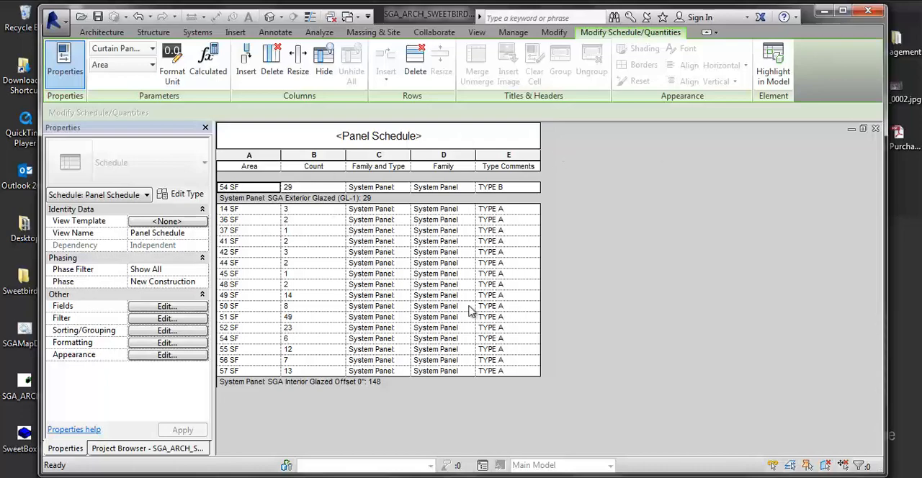
# - Add grand totals with title, count, and totals to the schedule, and enable Calculate totals for the Area field
pyautogui.click(166, 330)
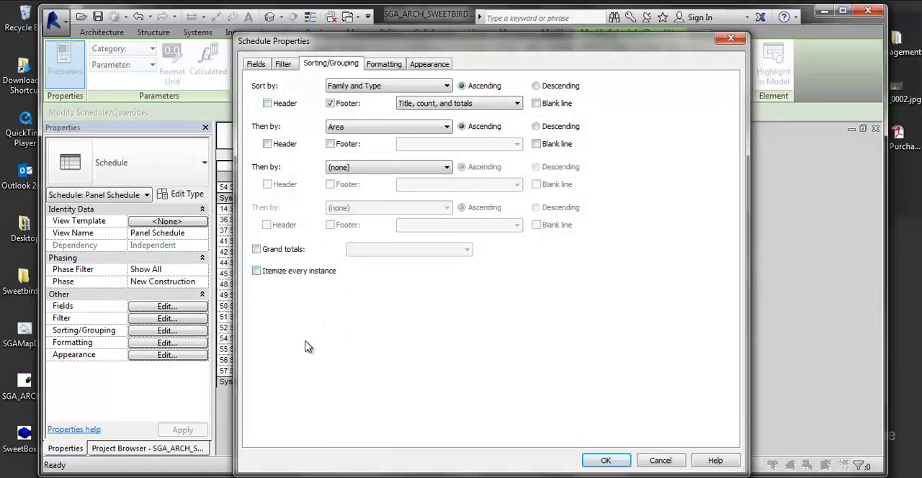
pyautogui.click(256, 249)
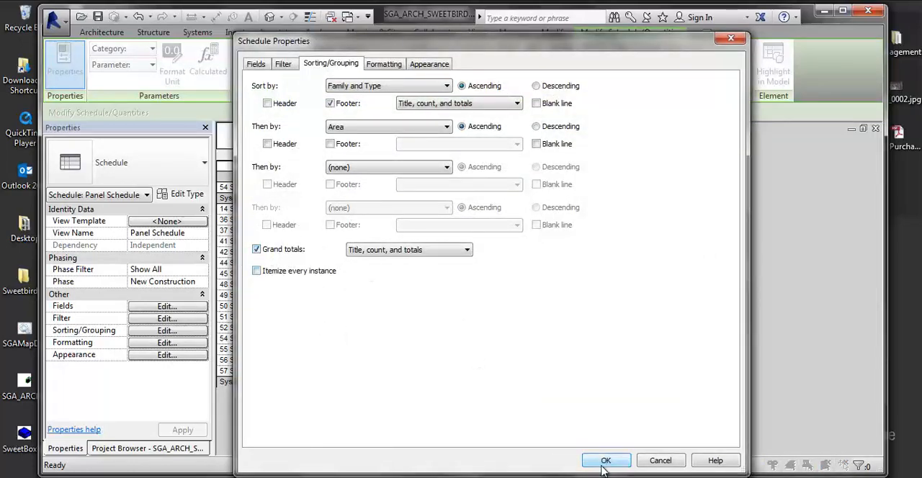
pyautogui.click(605, 461)
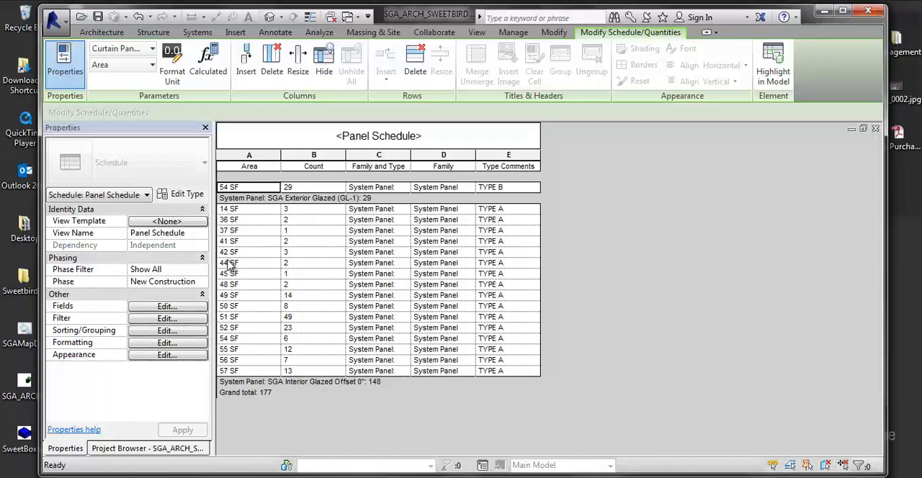
pyautogui.click(141, 344)
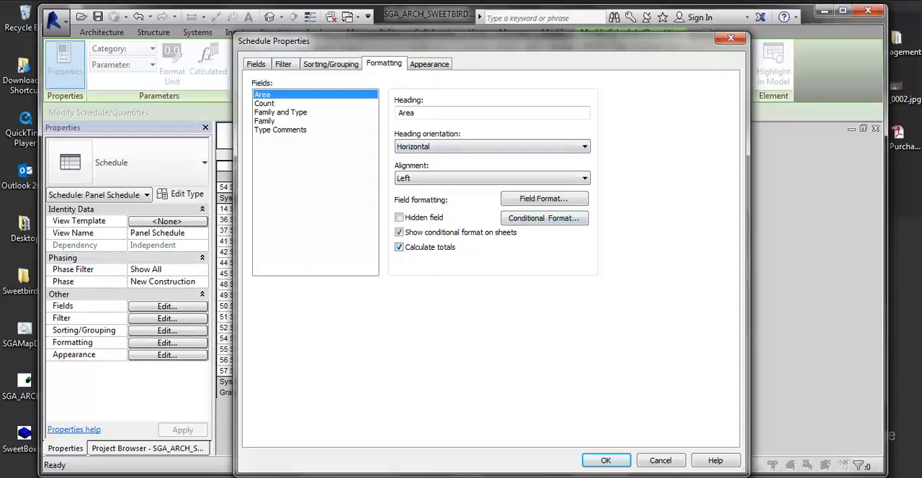
pyautogui.click(606, 459)
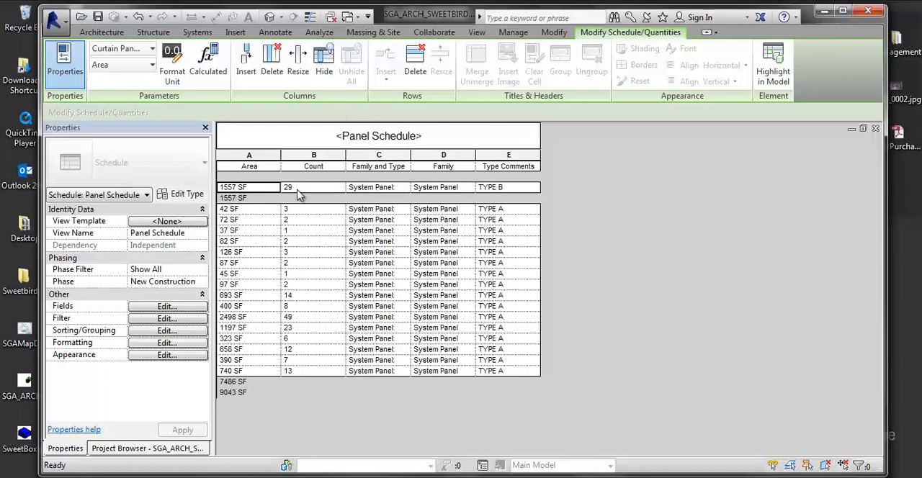
# - Try a footer with title, count, and totals on the Area grouping and undo it
pyautogui.click(167, 330)
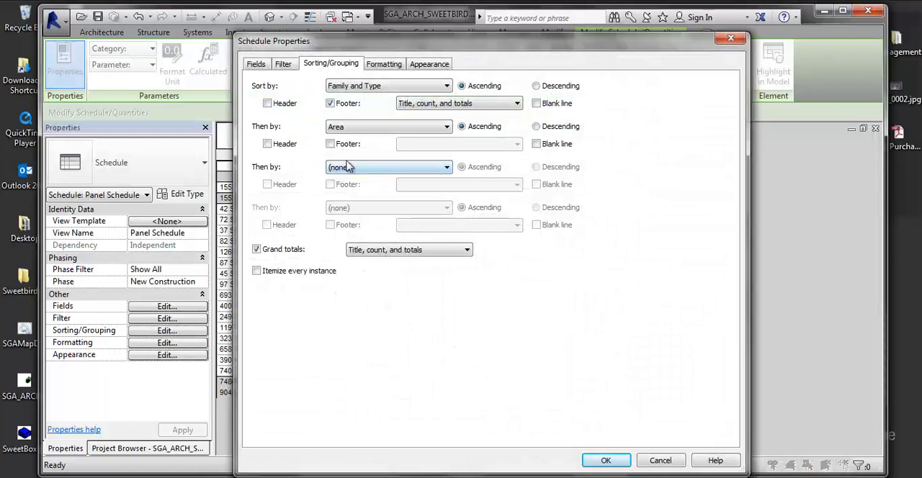
pyautogui.click(330, 144)
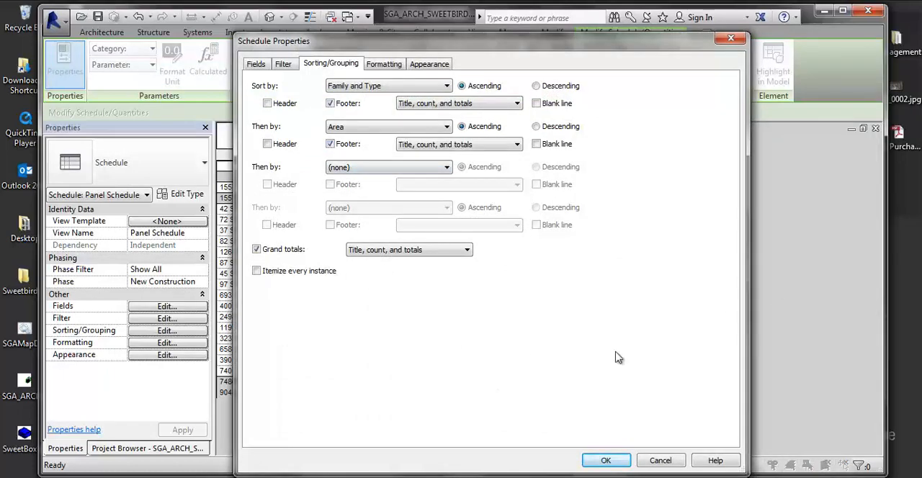
pyautogui.click(606, 460)
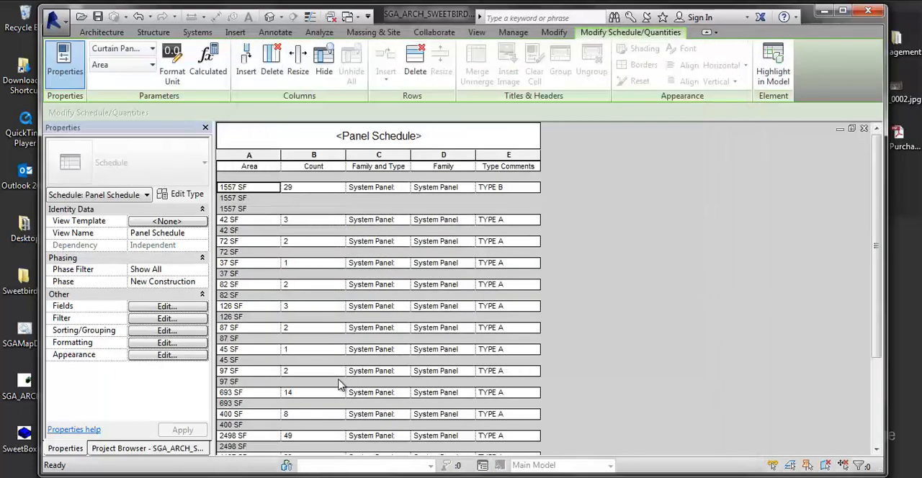
pyautogui.hotkey('ctrl', 'z')
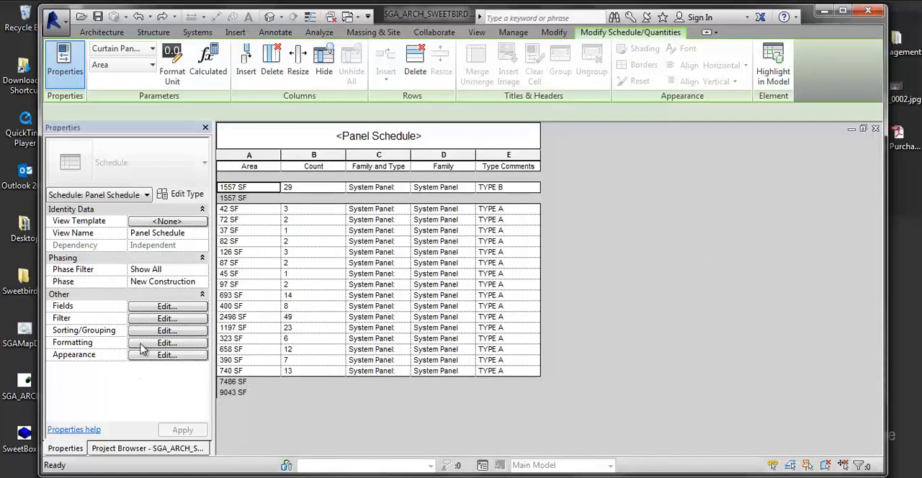
# - Remove the footer from the schedule's Family and Type grouping
pyautogui.click(134, 332)
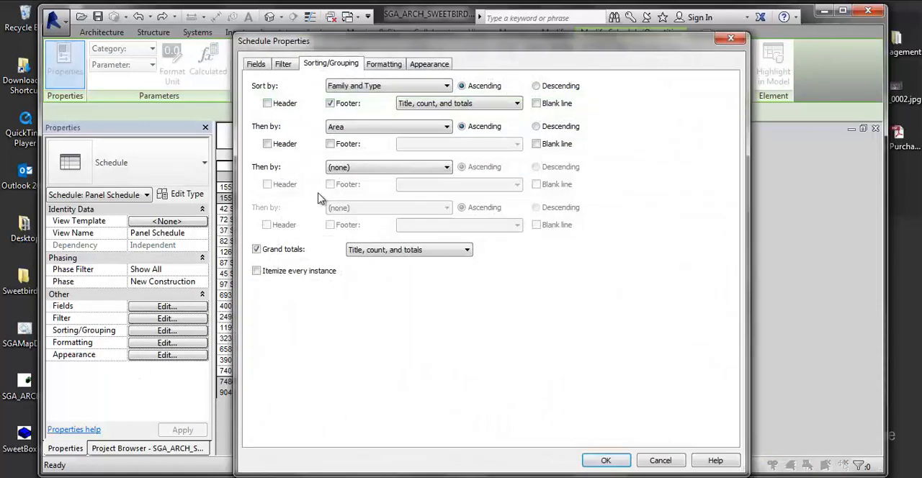
pyautogui.click(330, 103)
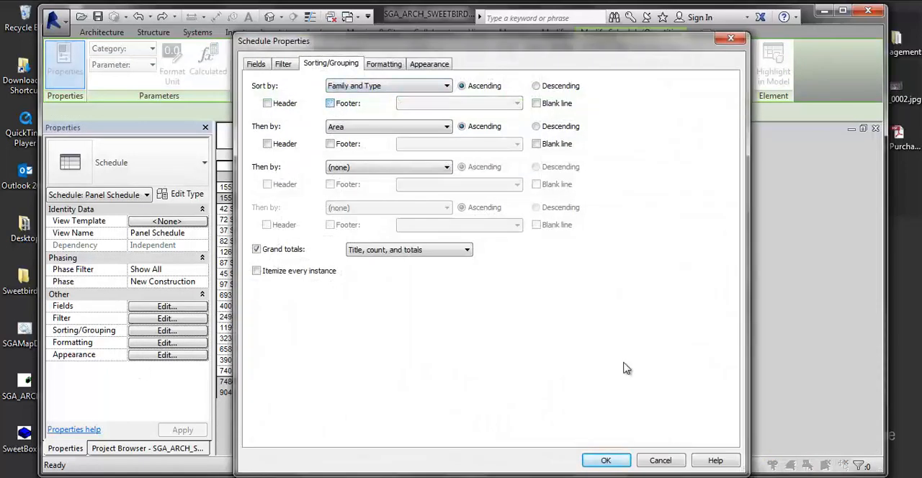
pyautogui.click(606, 460)
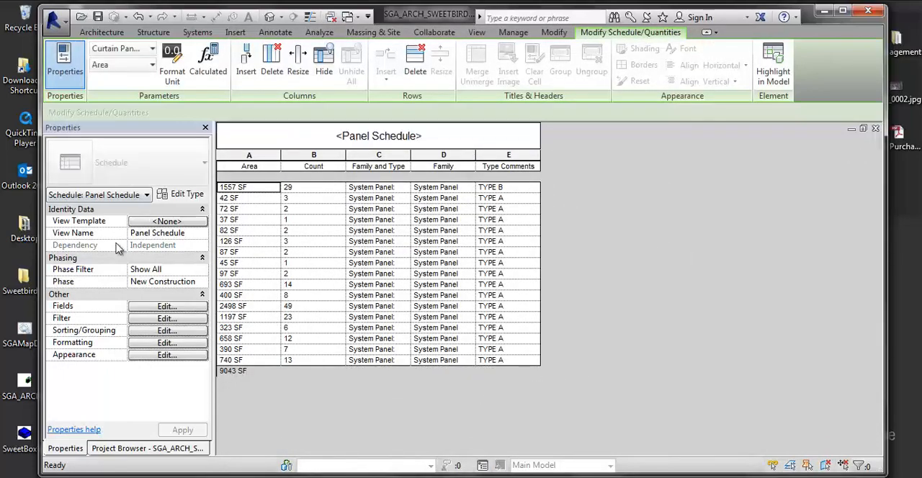
# - Restore the Family and Type footer with title, count, and totals, and turn off the schedule's grand totals
pyautogui.click(177, 329)
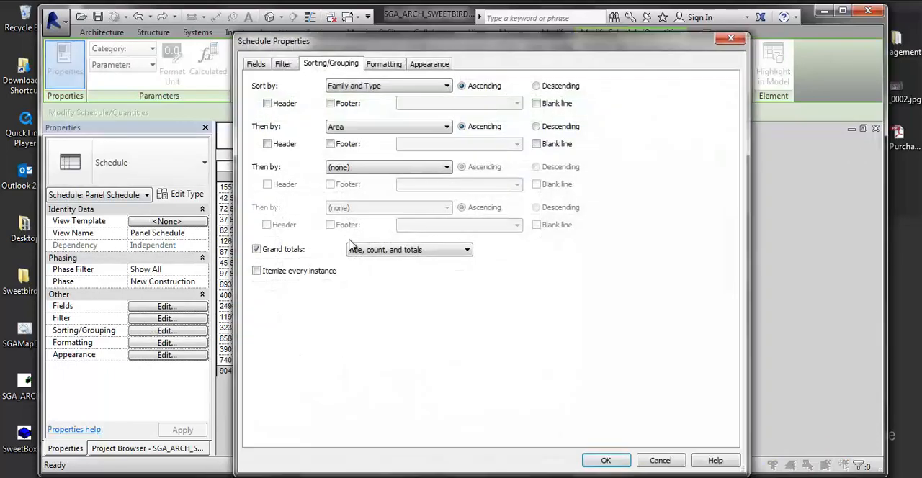
pyautogui.click(330, 103)
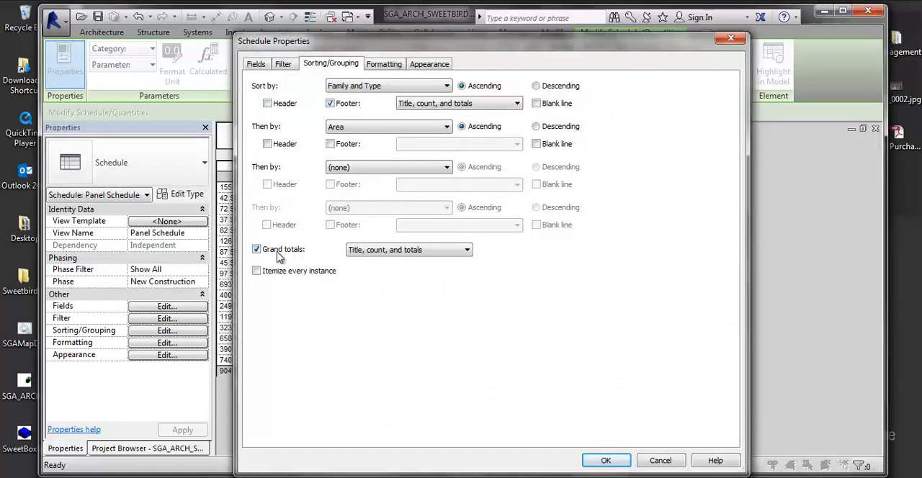
pyautogui.click(256, 249)
pyautogui.click(606, 460)
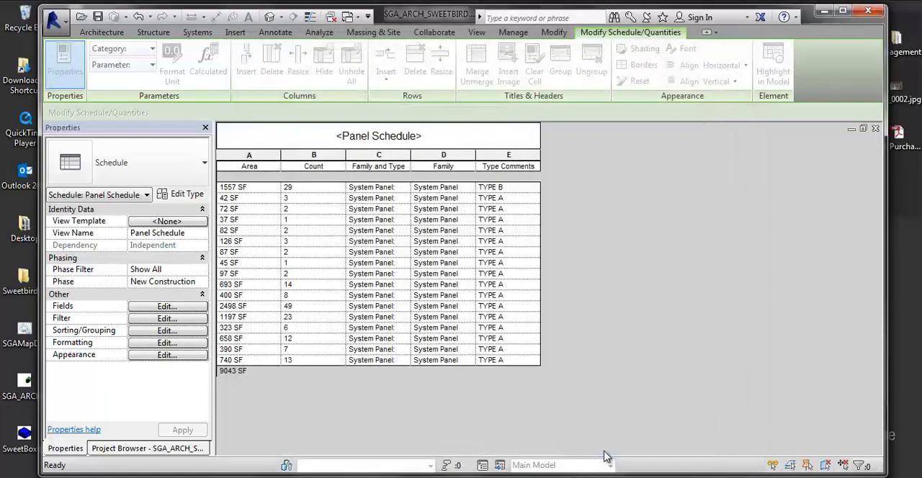
# - Itemize every instance in the panel schedule
pyautogui.click(160, 331)
pyautogui.click(256, 271)
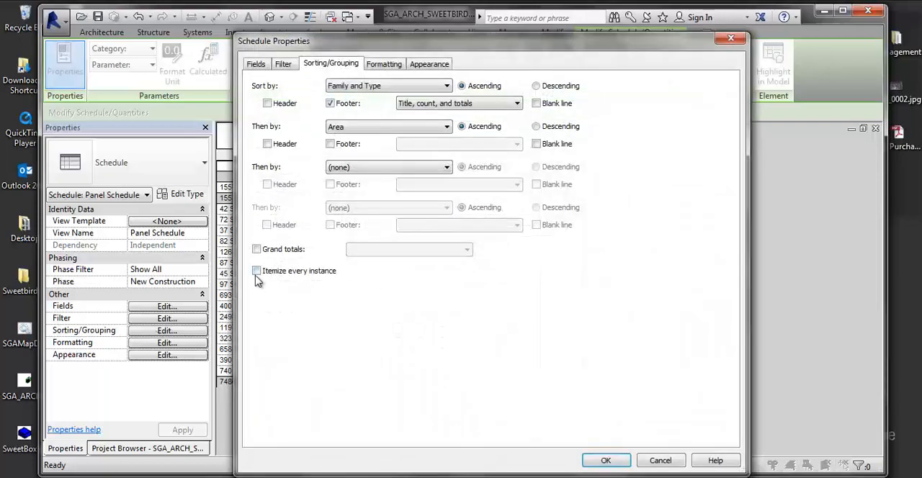
pyautogui.click(604, 461)
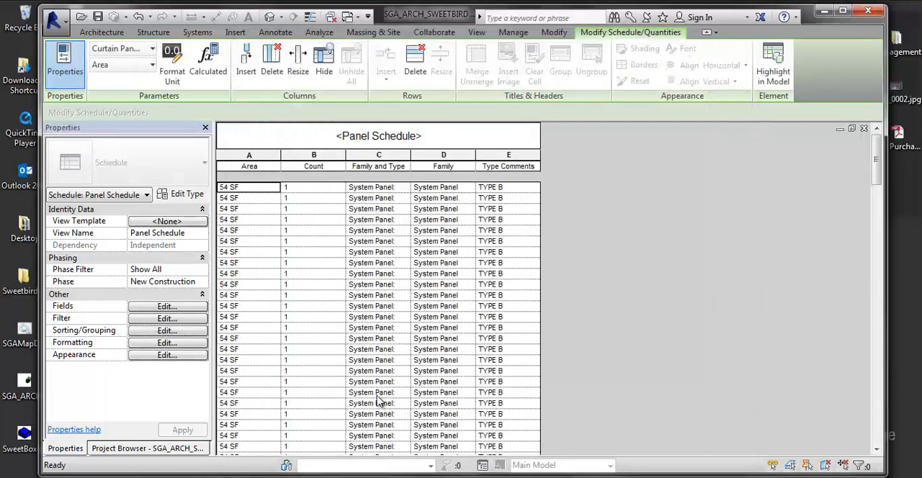
# - Set the Family and Type footer to Count and totals, and turn off itemizing every instance
pyautogui.click(146, 332)
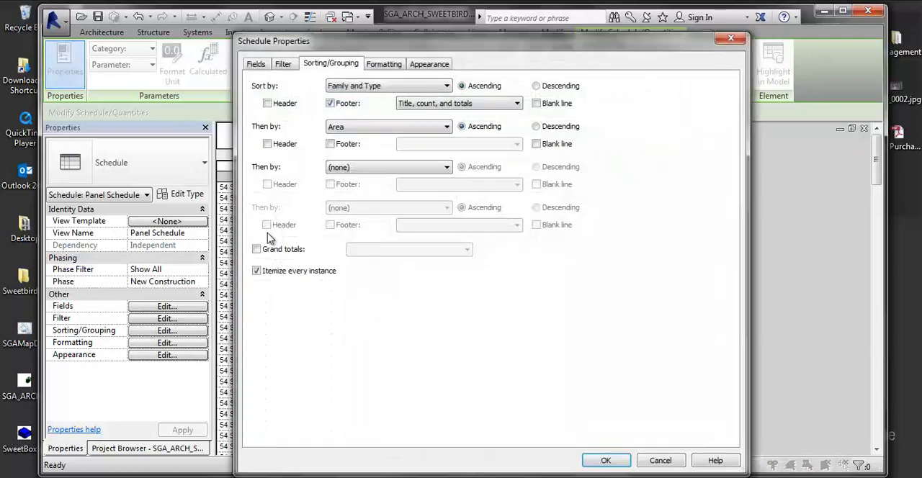
pyautogui.click(412, 102)
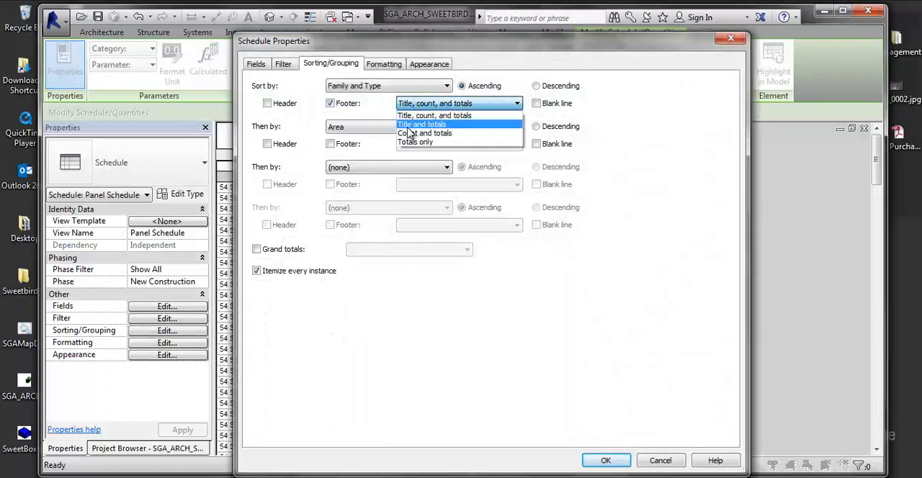
pyautogui.click(414, 133)
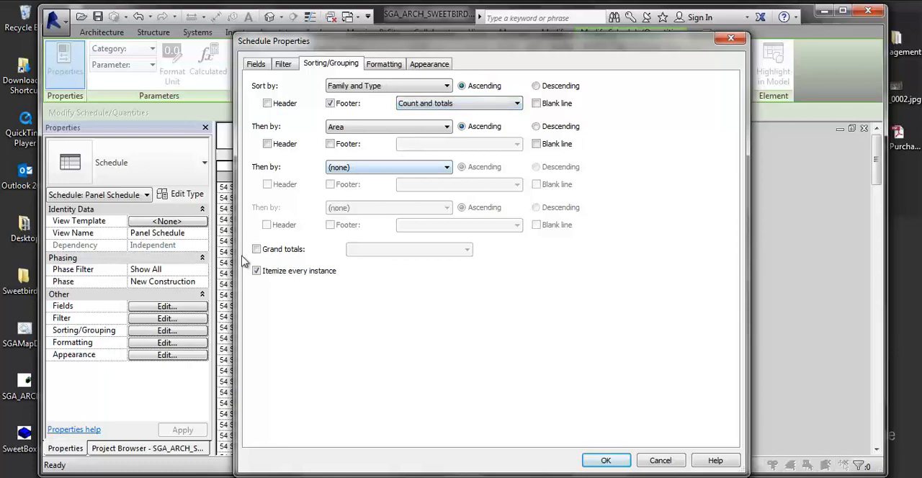
pyautogui.click(257, 272)
pyautogui.click(256, 249)
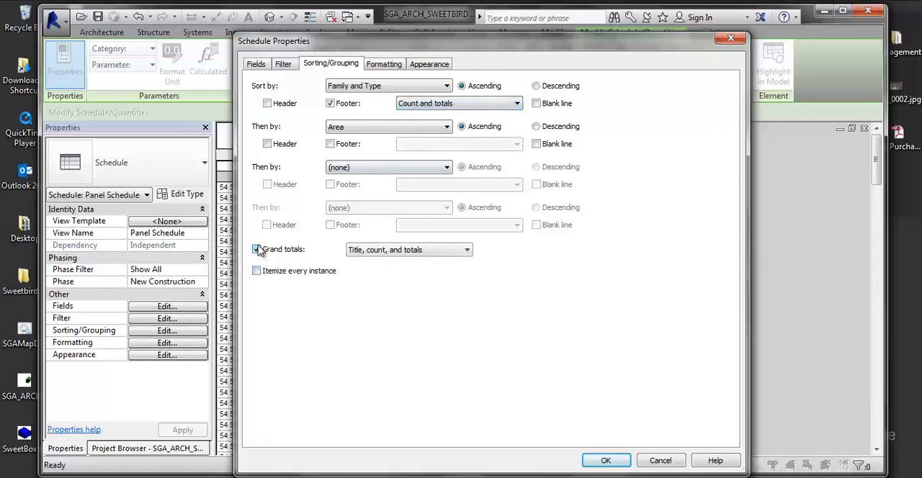
pyautogui.click(256, 249)
pyautogui.click(624, 456)
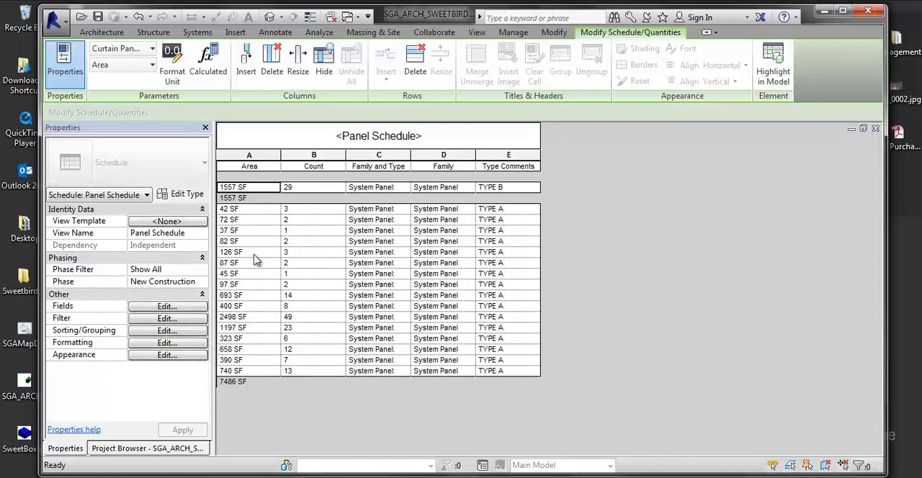
pyautogui.click(260, 231)
pyautogui.click(242, 211)
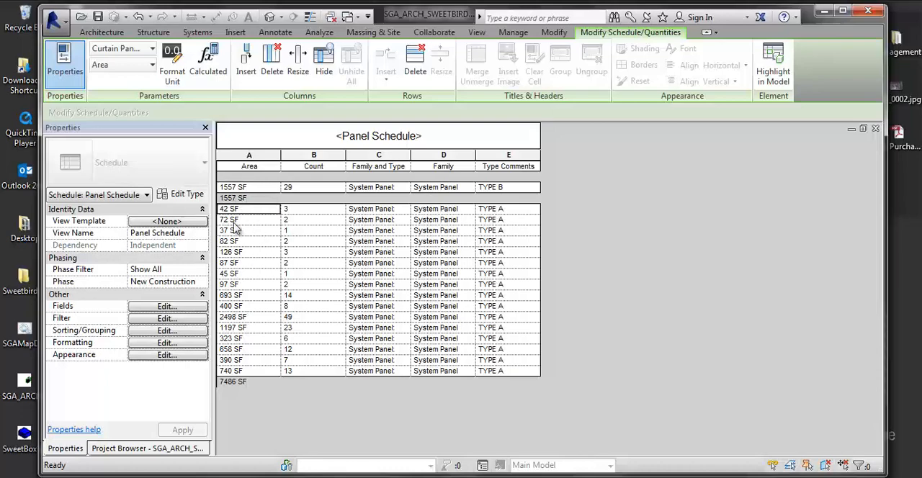
# - Enable showing conditional format on sheets for the Area field, and review the formatting of the Count and Family and Type fields
pyautogui.click(173, 330)
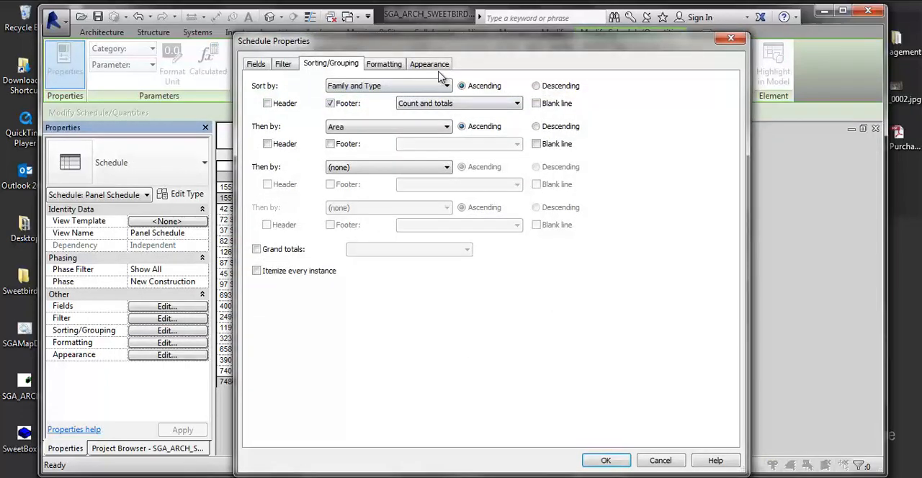
pyautogui.click(384, 64)
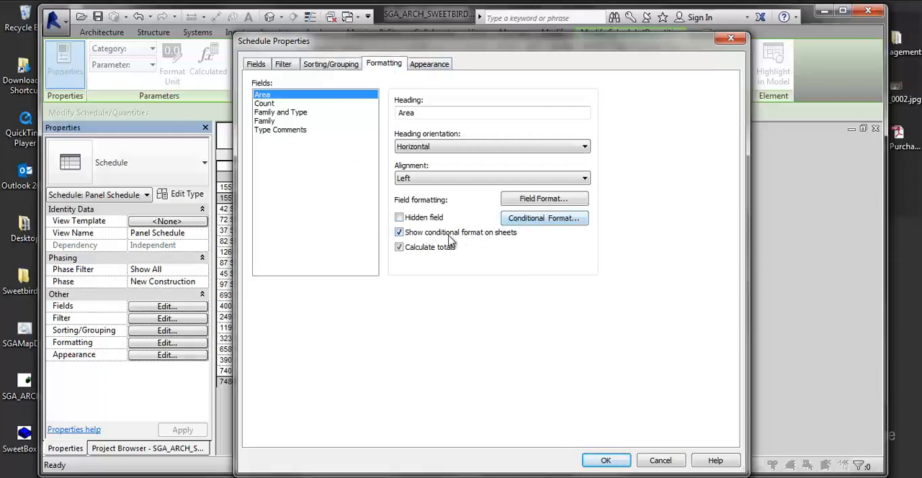
pyautogui.click(400, 234)
pyautogui.click(271, 114)
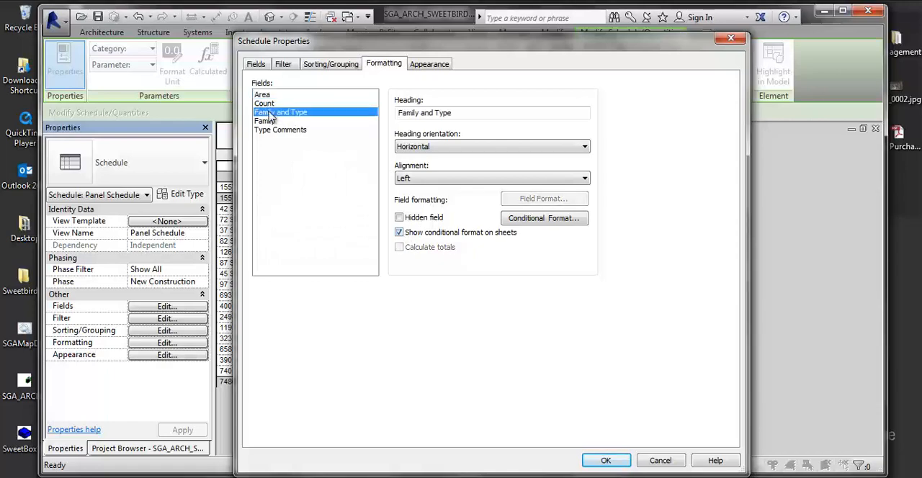
pyautogui.click(266, 104)
pyautogui.click(267, 113)
pyautogui.click(264, 65)
# - Try sorting the schedule by Area first and by Family and Type second
pyautogui.click(331, 65)
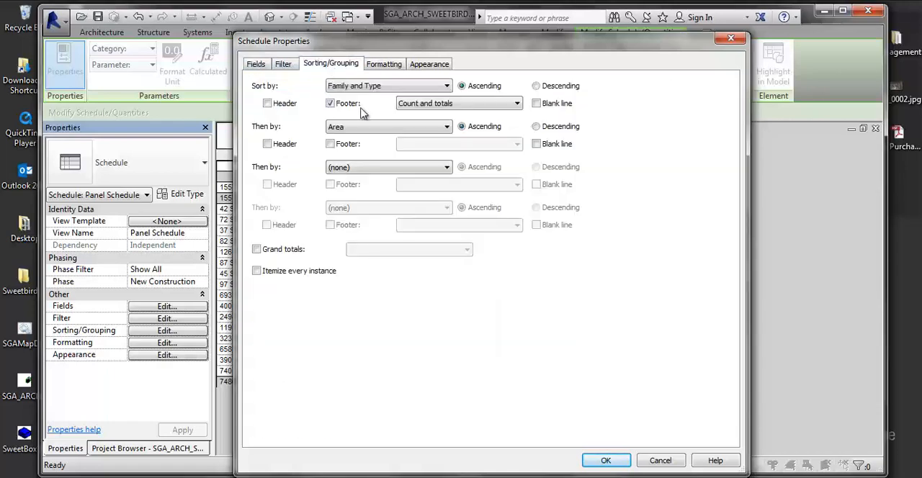
pyautogui.click(358, 86)
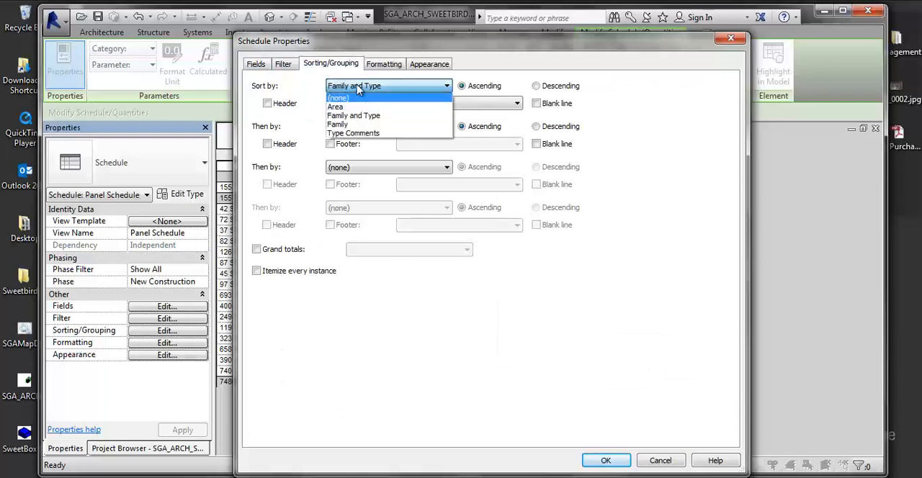
pyautogui.click(358, 87)
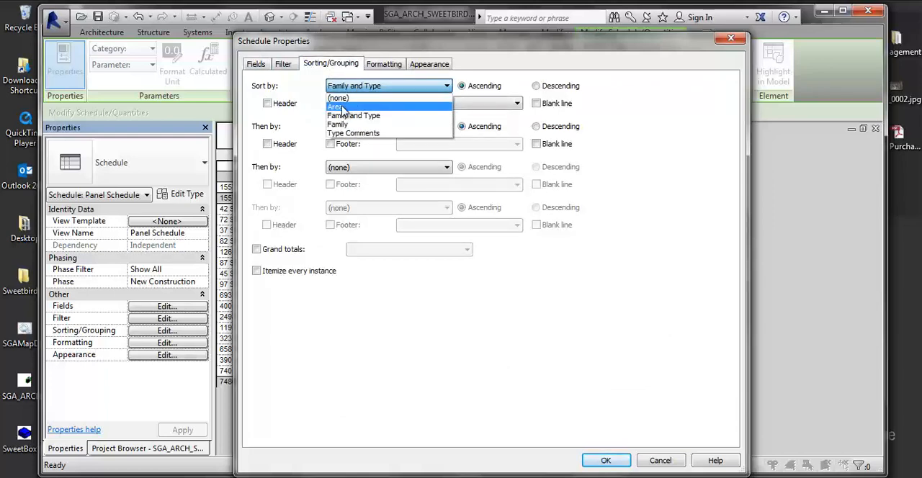
pyautogui.click(340, 106)
pyautogui.click(339, 130)
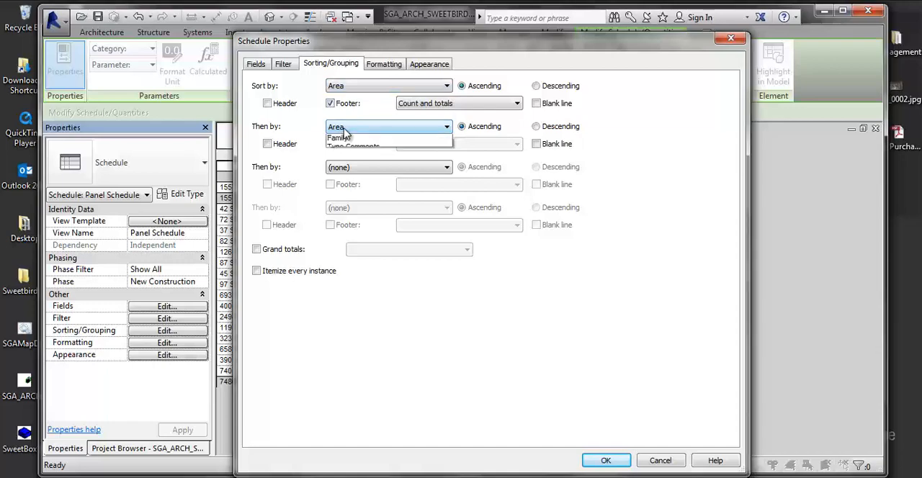
pyautogui.click(350, 147)
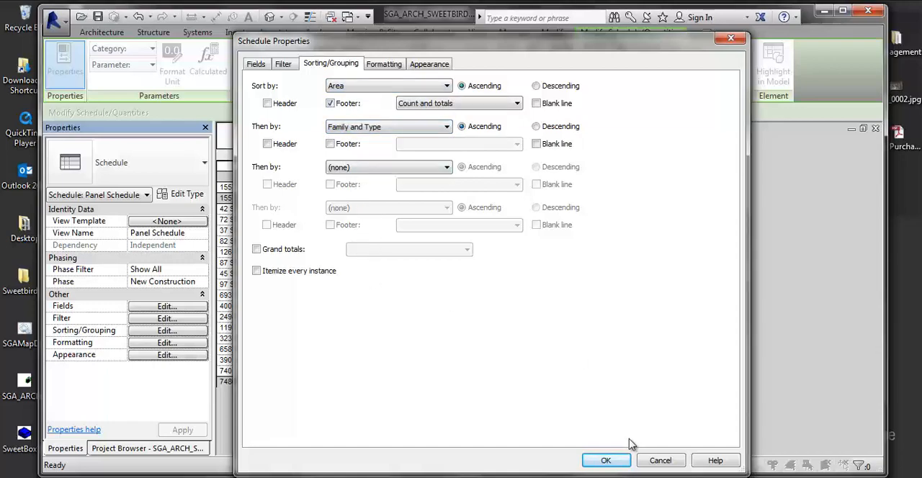
pyautogui.click(606, 460)
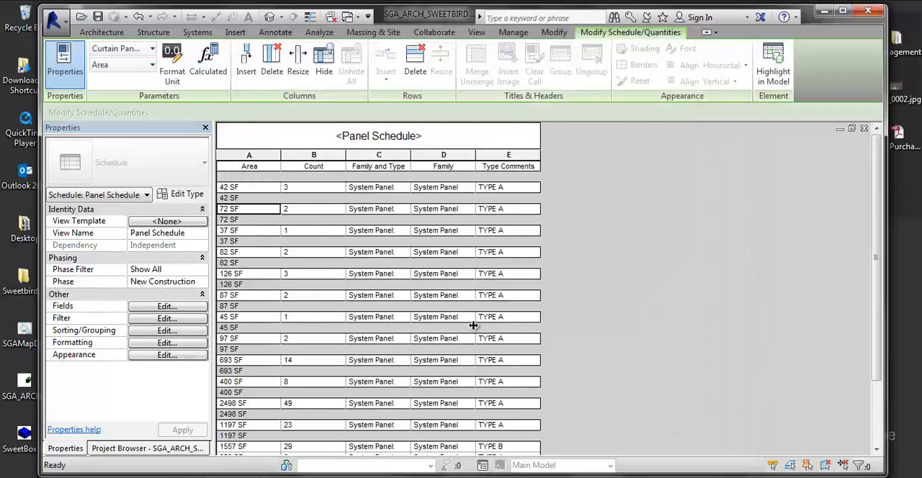
pyautogui.scroll(-3, 451, 335)
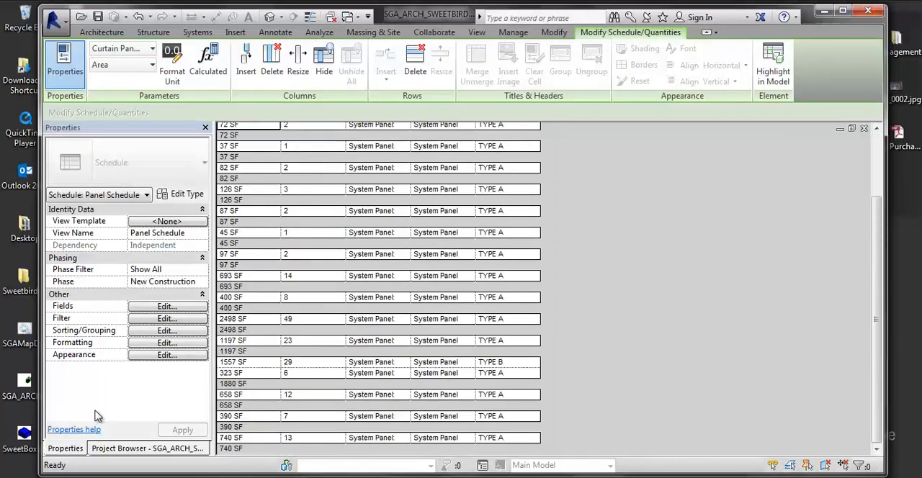
# - Restore the schedule sorting to Family and Type first and Area second
pyautogui.click(164, 331)
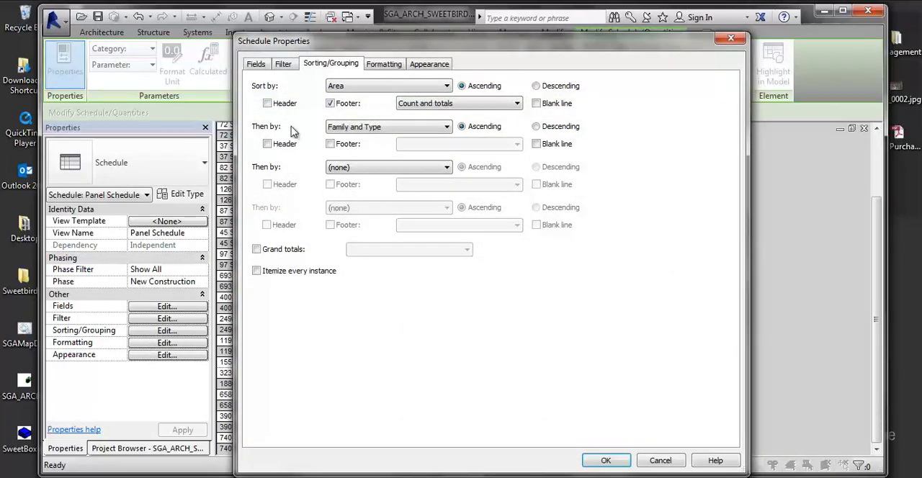
pyautogui.click(364, 87)
pyautogui.click(353, 115)
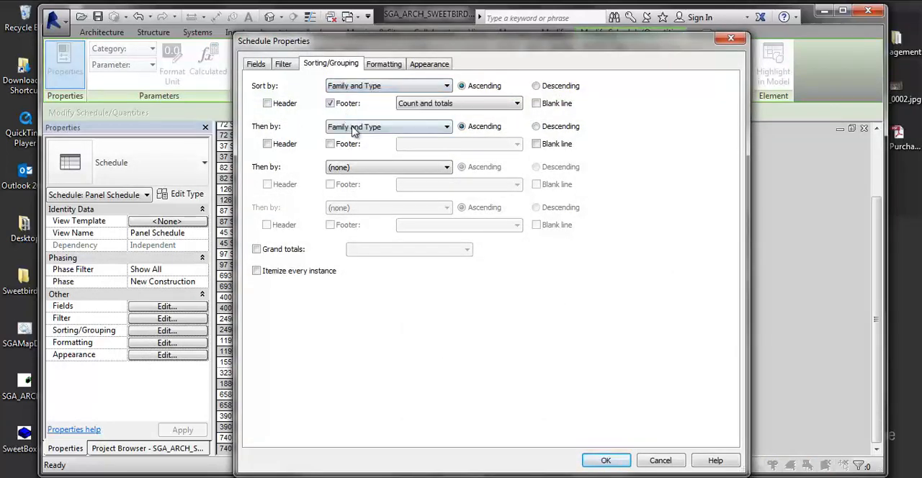
pyautogui.click(367, 126)
pyautogui.click(342, 148)
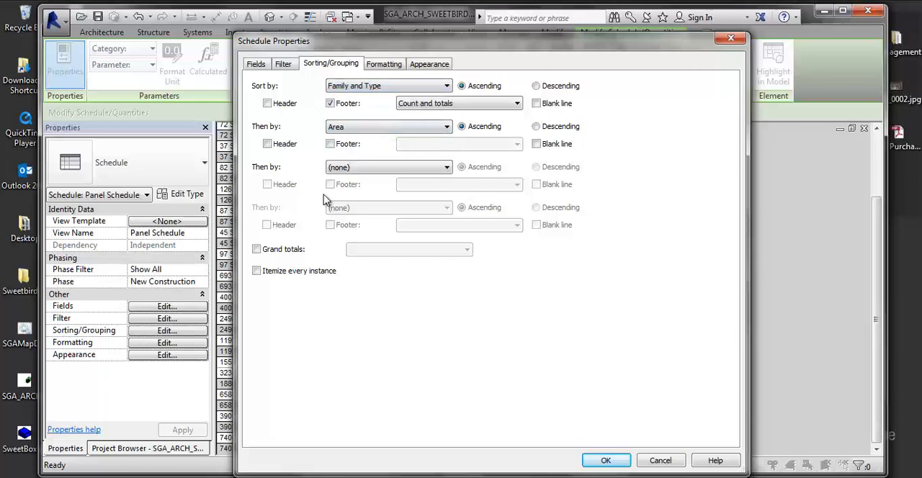
# - Add a footer with Count and totals to the Area grouping and apply it to the schedule
pyautogui.click(335, 146)
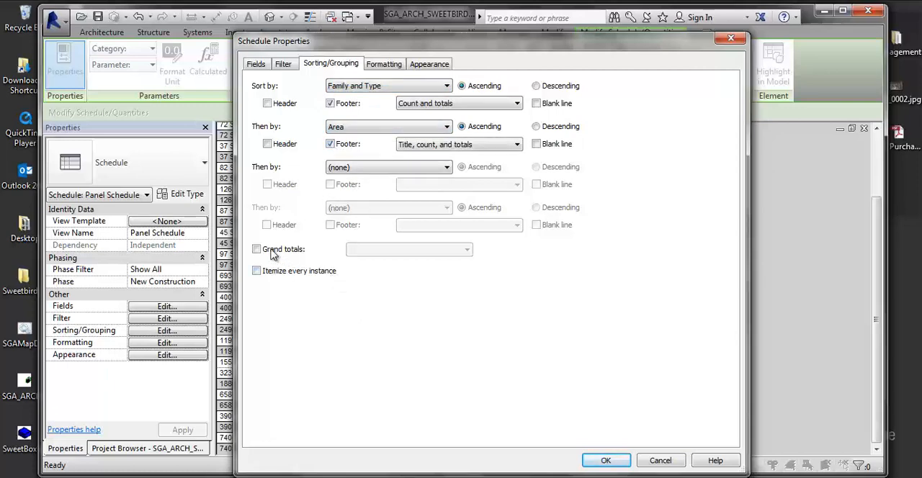
pyautogui.click(432, 145)
pyautogui.click(432, 177)
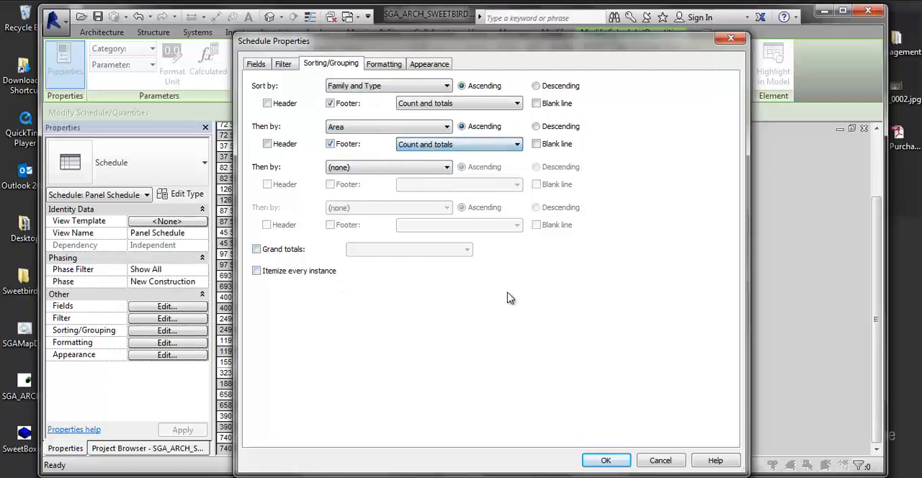
pyautogui.click(419, 146)
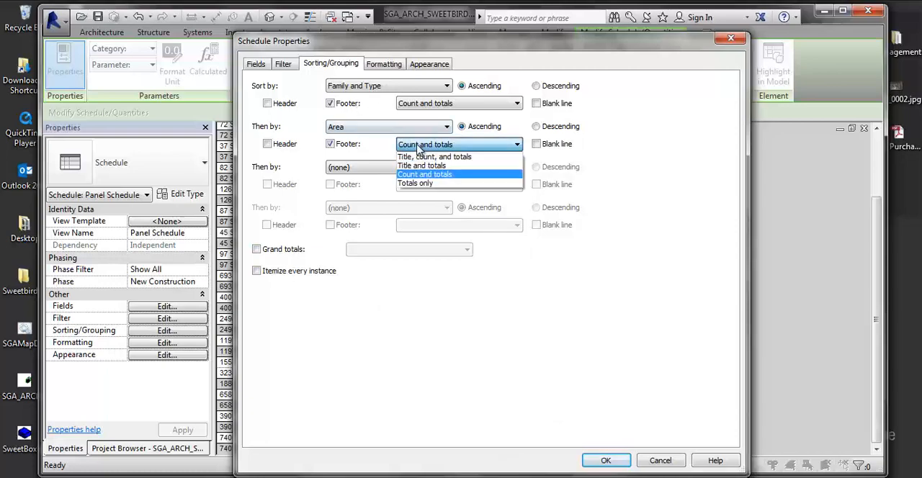
pyautogui.click(419, 146)
pyautogui.click(601, 461)
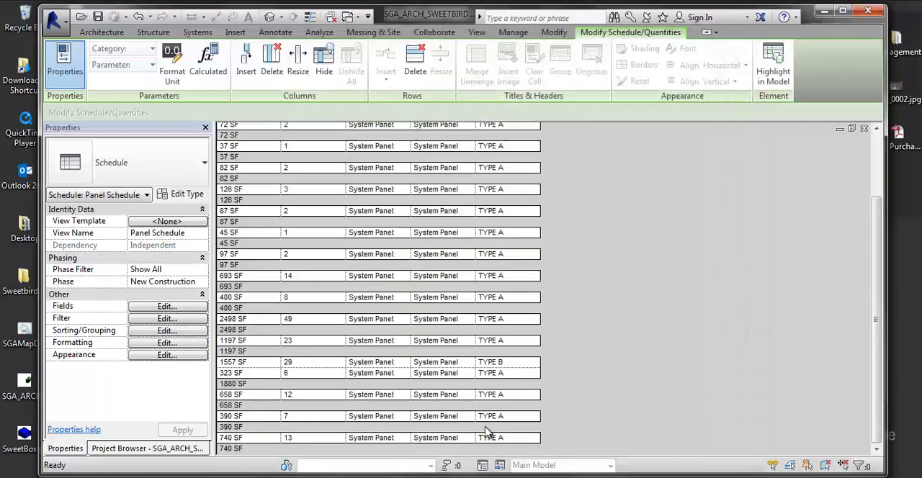
# - Turn on the schedule's grand totals and check the Area field's formatting options
pyautogui.click(152, 332)
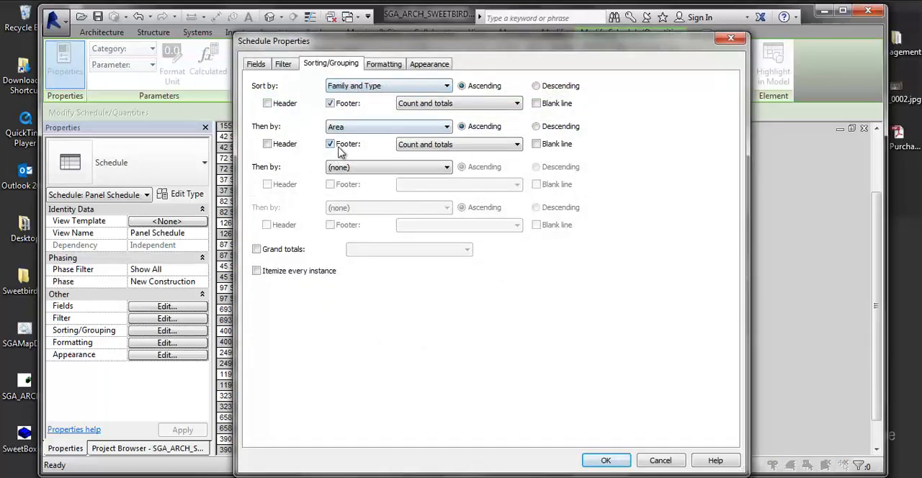
pyautogui.click(257, 249)
pyautogui.click(384, 64)
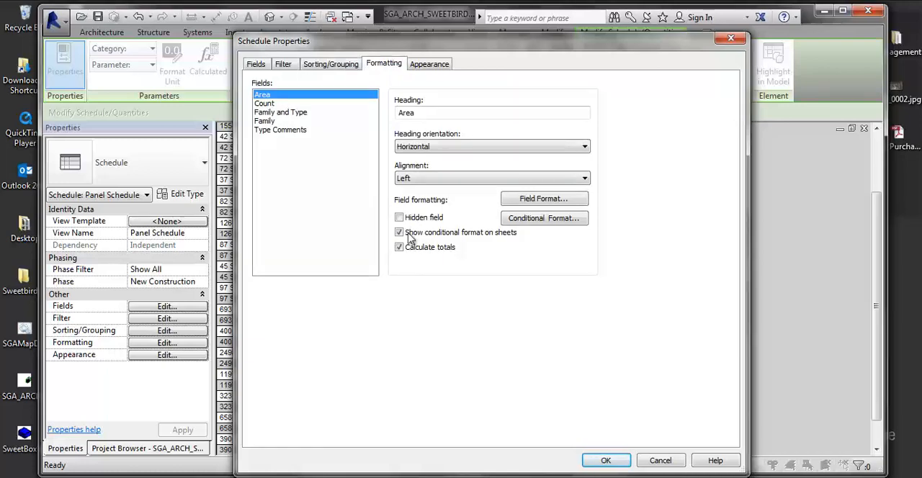
pyautogui.click(607, 460)
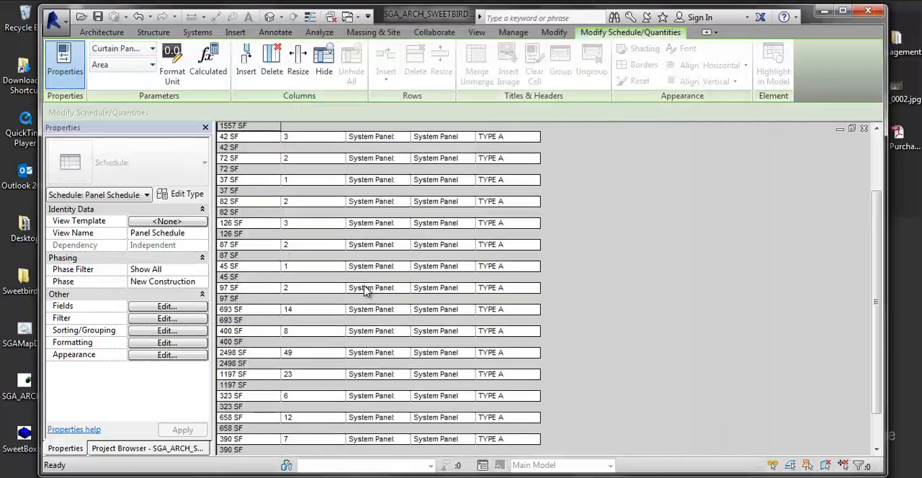
pyautogui.scroll(3, 356, 288)
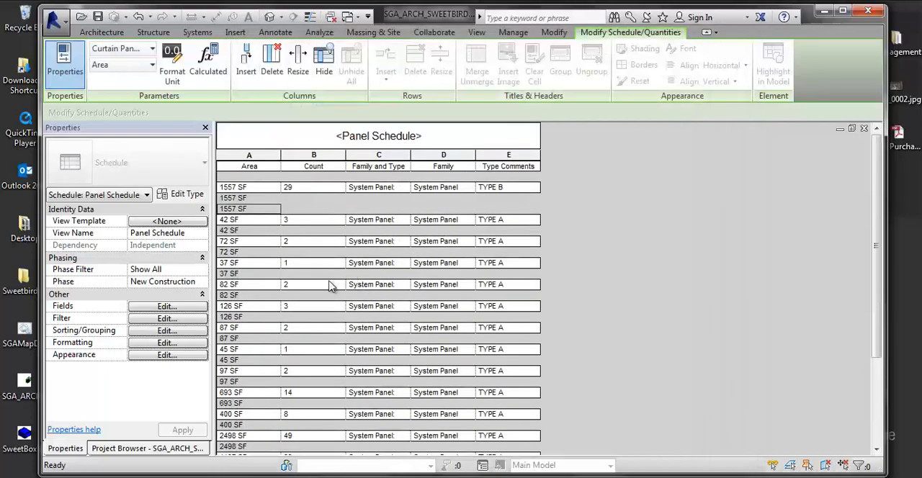
pyautogui.click(314, 210)
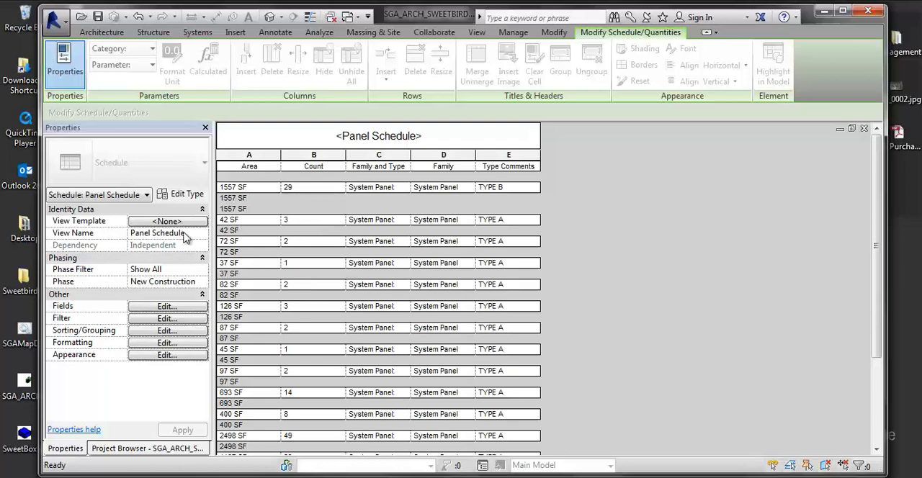
# - Remove the footer from the schedule's Area grouping
pyautogui.click(154, 331)
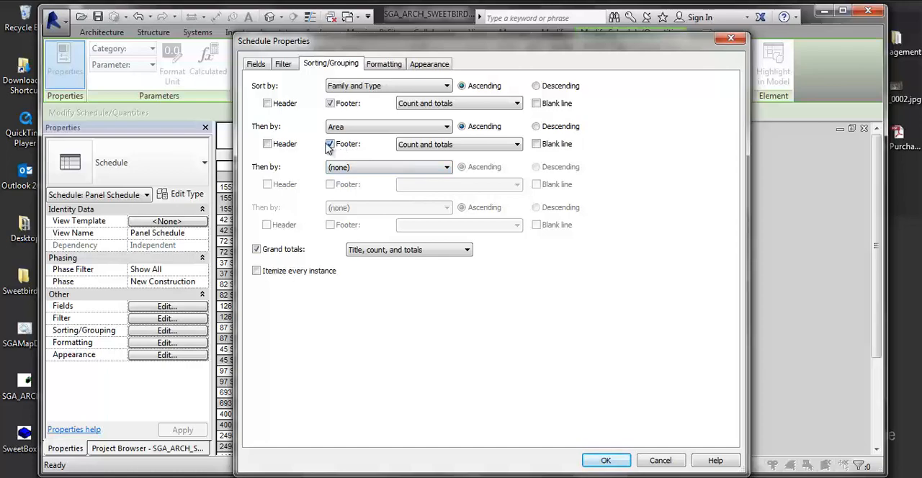
pyautogui.click(329, 145)
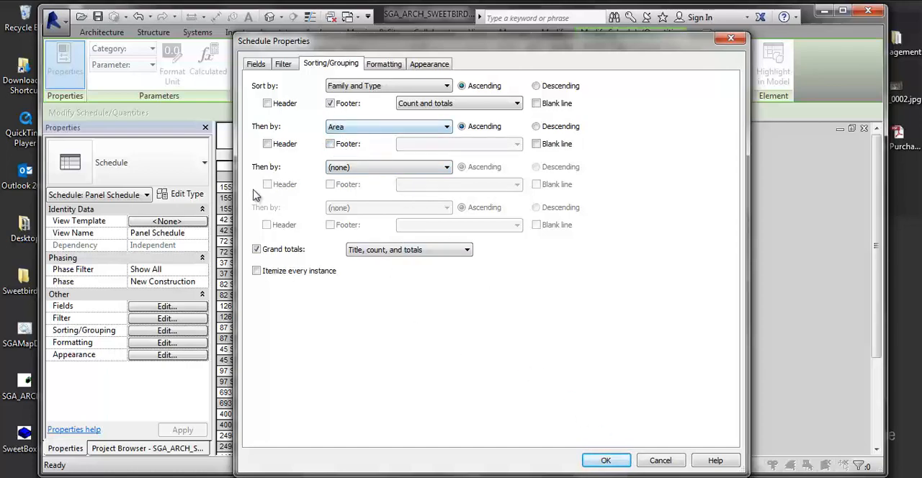
pyautogui.click(605, 460)
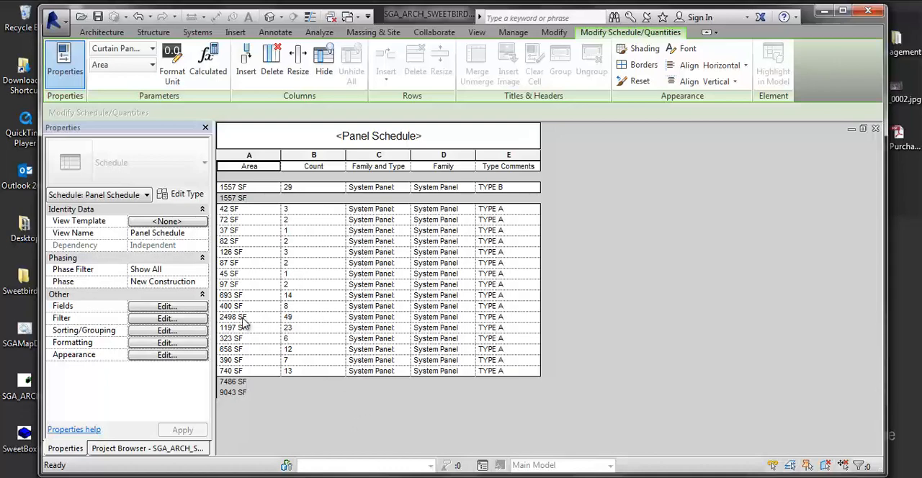
# - Add a conditional format to the schedule's Area field that tests for Greater Than 144 SF
pyautogui.click(165, 345)
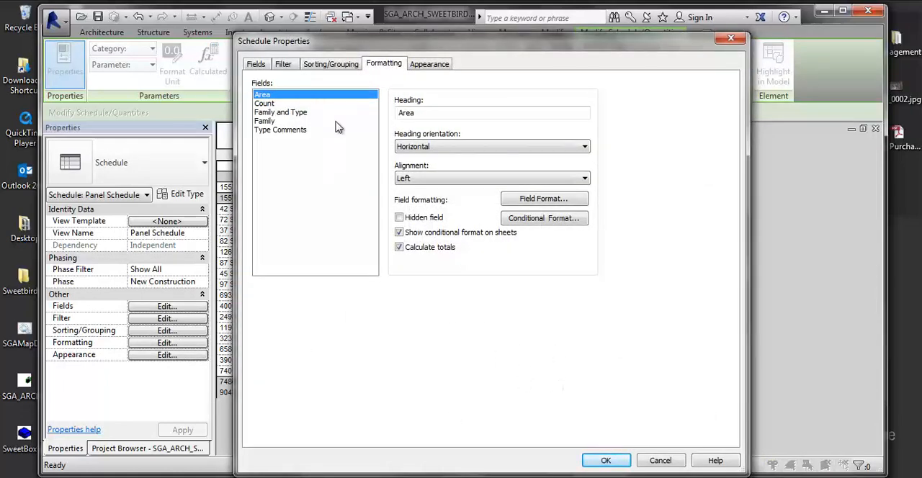
pyautogui.click(553, 219)
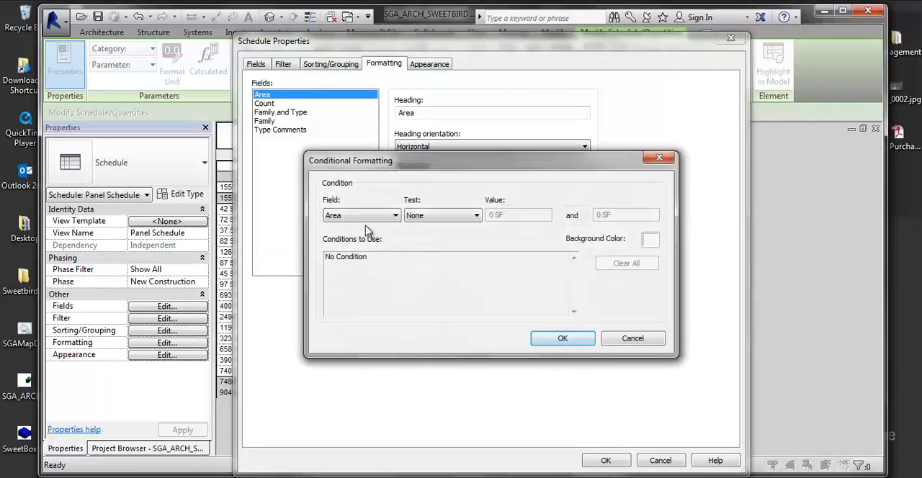
pyautogui.click(461, 216)
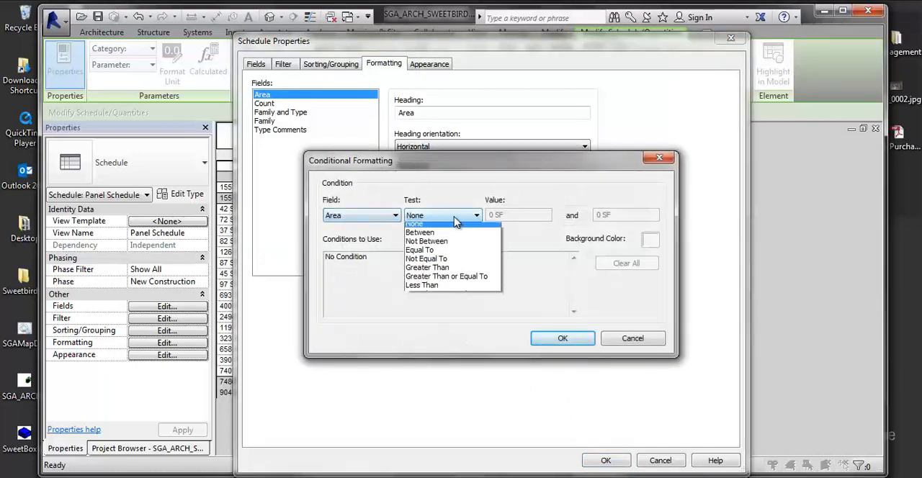
pyautogui.click(431, 271)
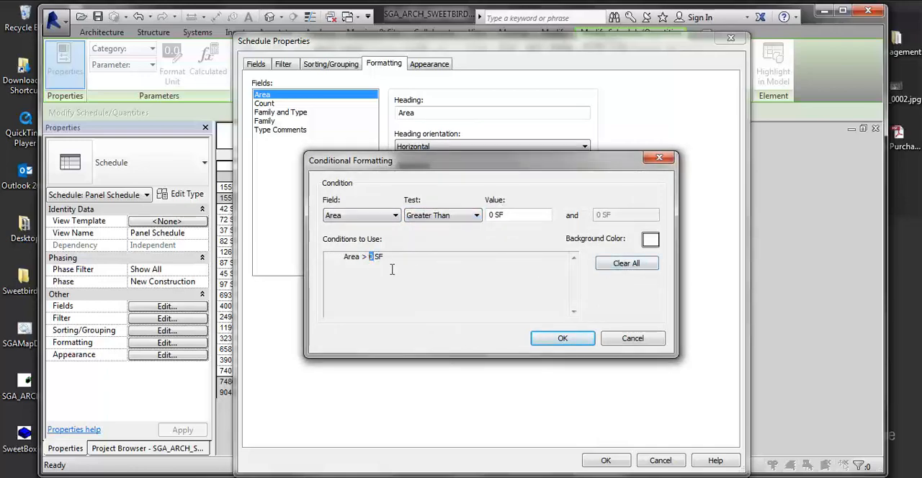
pyautogui.click(527, 304)
pyautogui.click(494, 215)
pyautogui.click(477, 215)
pyautogui.click(495, 216)
pyautogui.write('14')
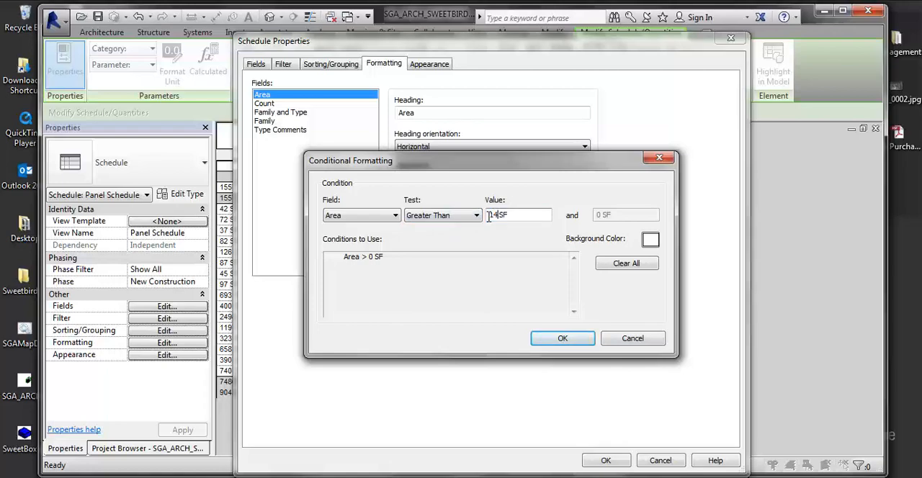
pyautogui.write('40')
pyautogui.click(562, 339)
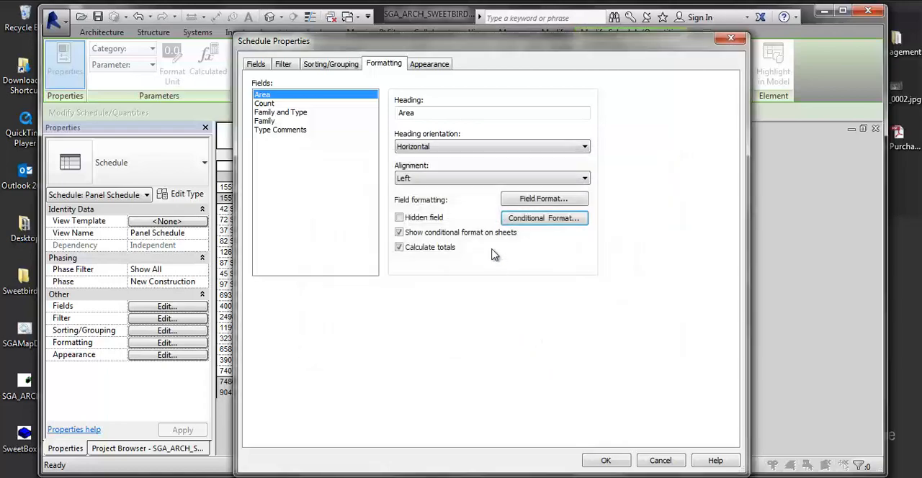
# - Set the Area condition's background color to green and apply the formatting to the schedule
pyautogui.click(531, 217)
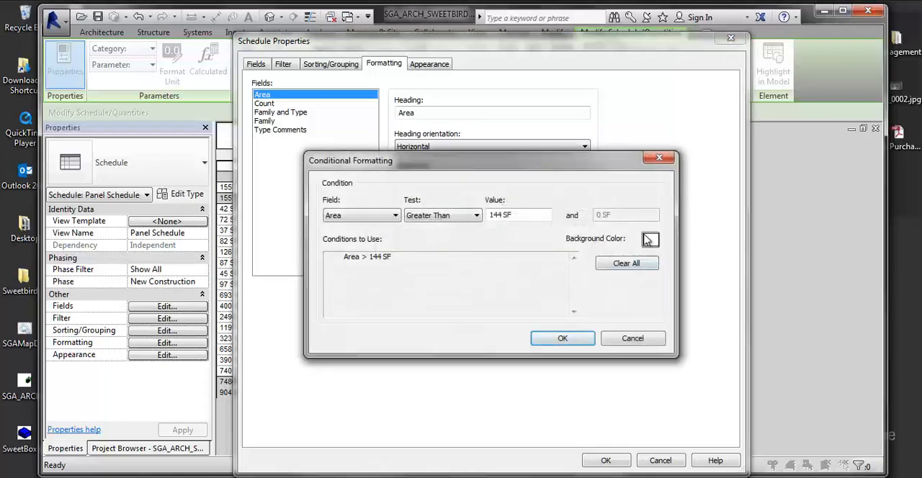
pyautogui.click(648, 240)
pyautogui.click(386, 190)
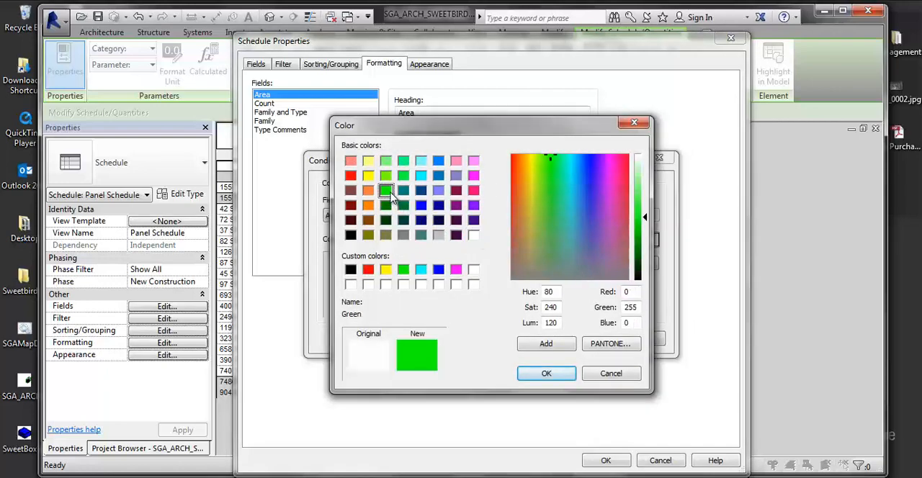
pyautogui.click(546, 373)
pyautogui.click(562, 339)
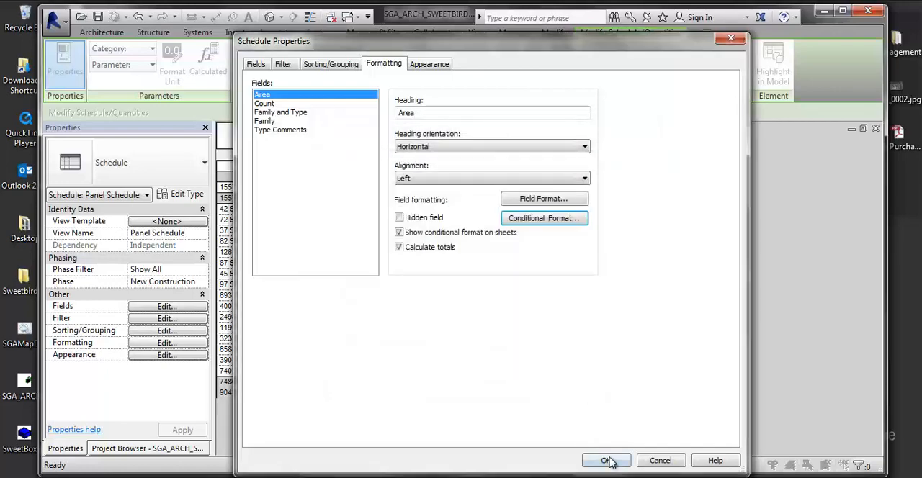
pyautogui.click(605, 461)
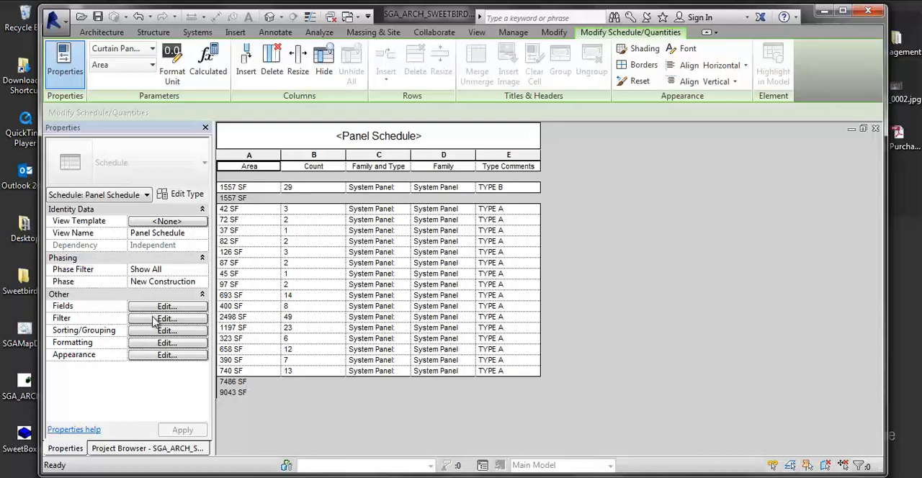
# - Change the Area field's conditional format threshold to 50 SF and apply it to the schedule
pyautogui.click(149, 344)
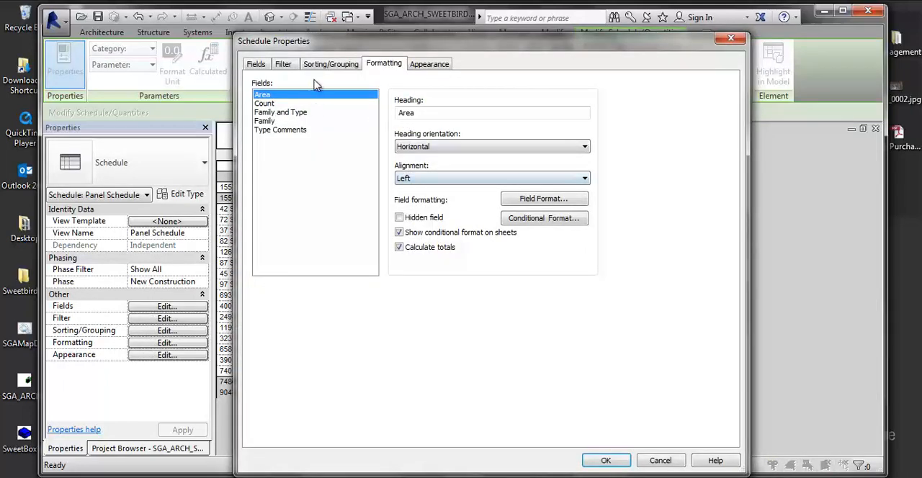
pyautogui.click(512, 219)
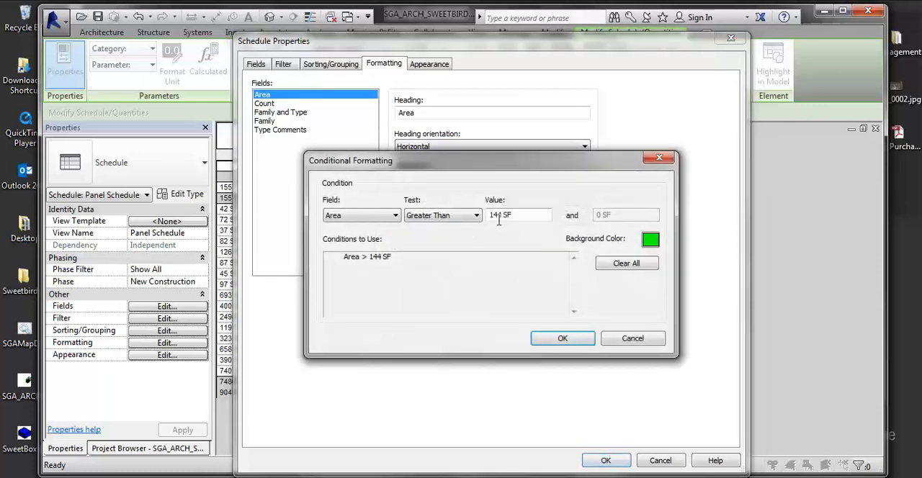
pyautogui.doubleClick(504, 215)
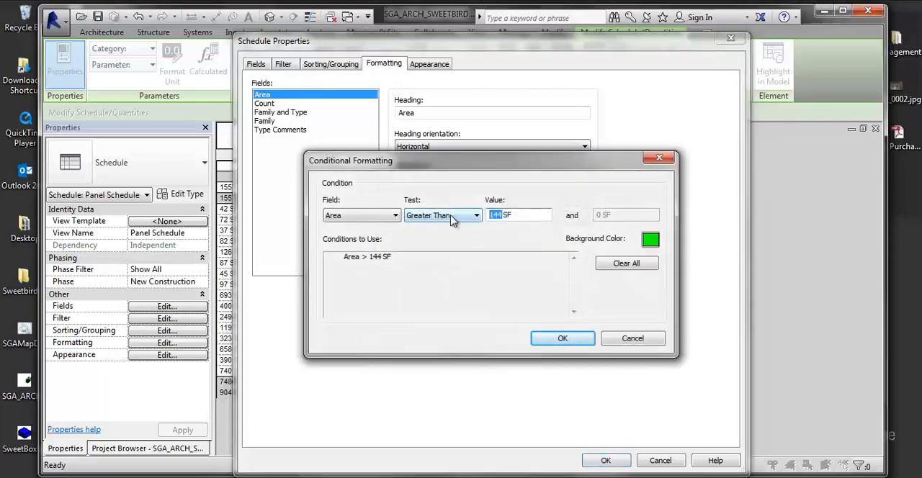
pyautogui.write('50')
pyautogui.click(561, 338)
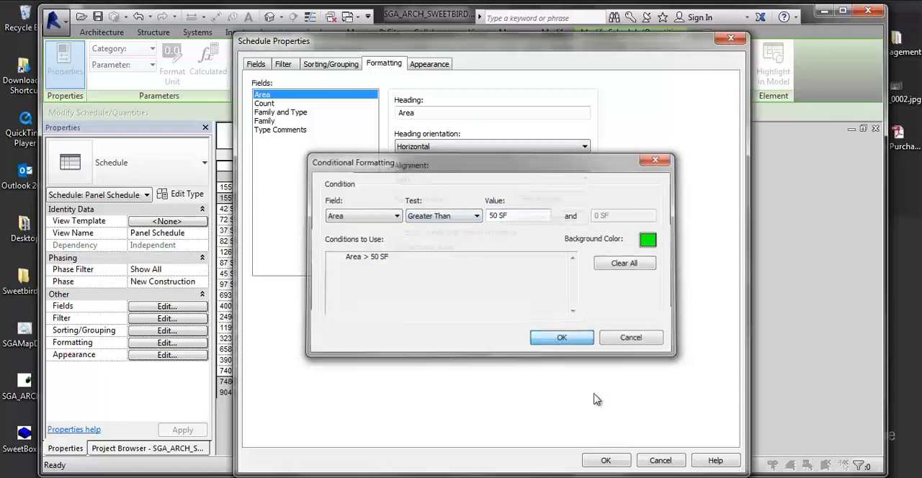
pyautogui.click(606, 460)
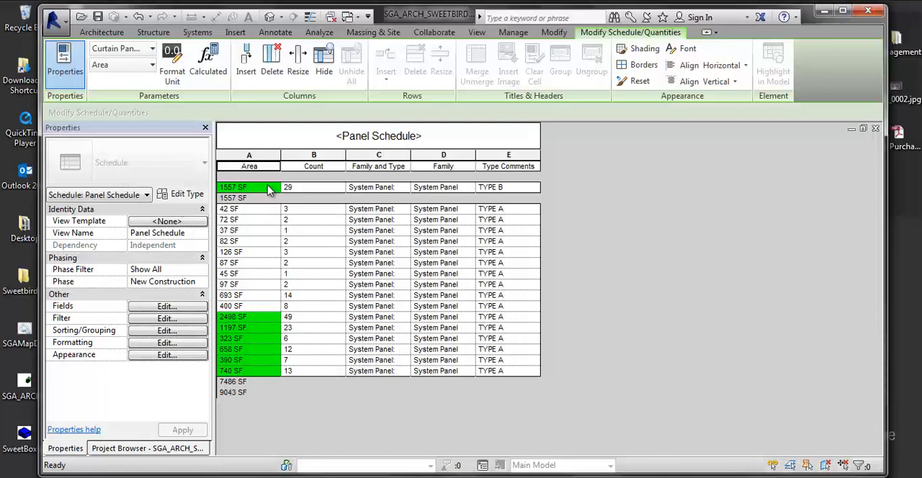
# - Begin a formula-based calculated value named Panel Area for the schedule, with the Number type
pyautogui.click(167, 307)
pyautogui.moveTo(403, 26); pyautogui.dragTo(568, 20)
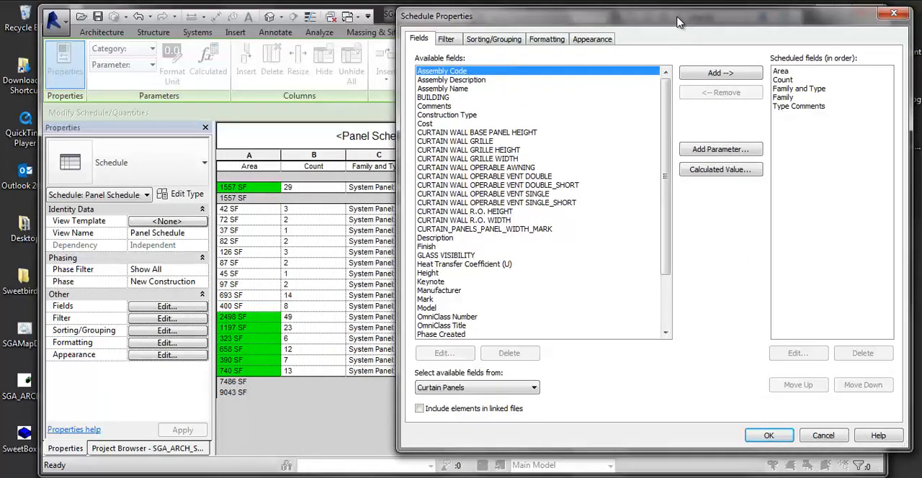
pyautogui.moveTo(684, 17); pyautogui.dragTo(555, 15)
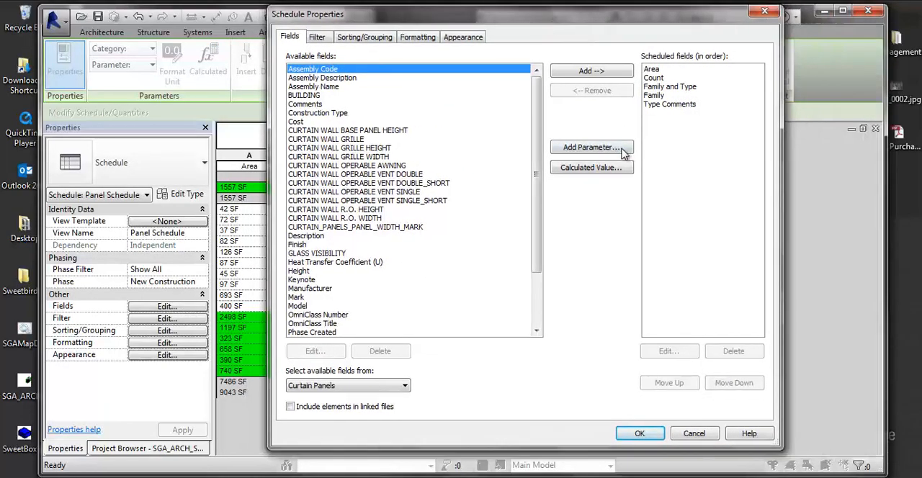
pyautogui.click(578, 173)
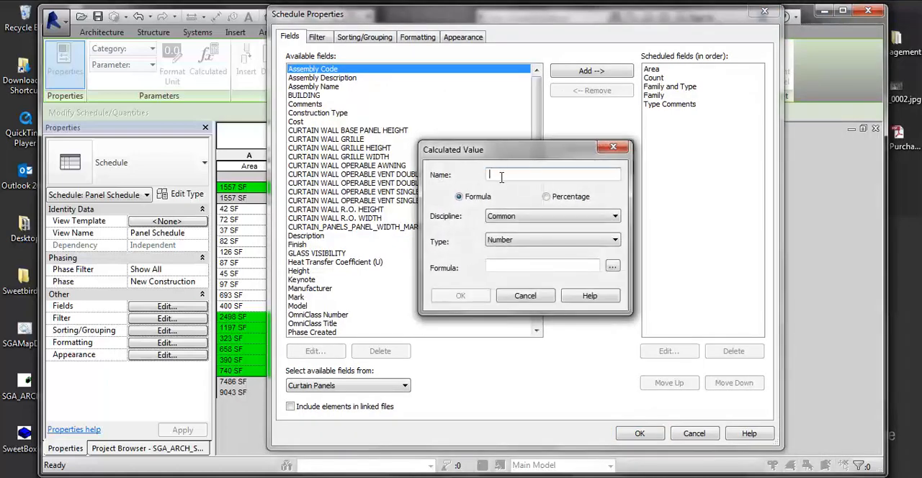
pyautogui.write('Parte')
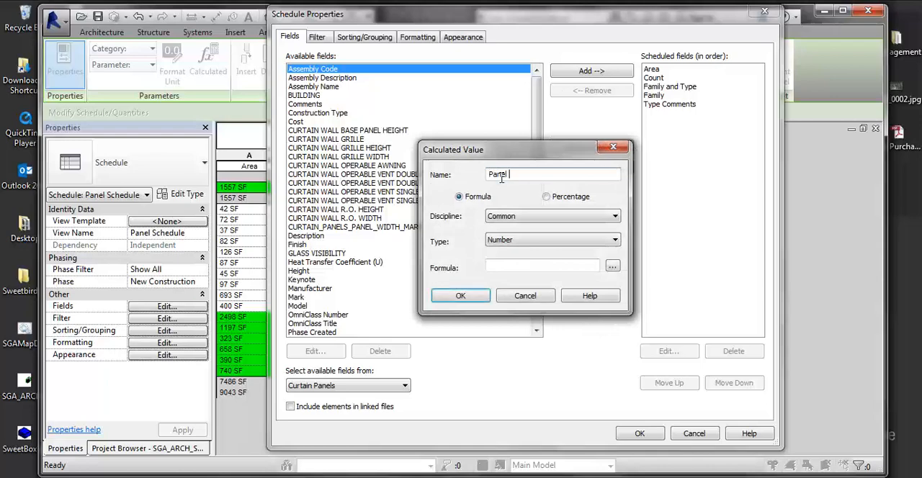
pyautogui.write('l Area')
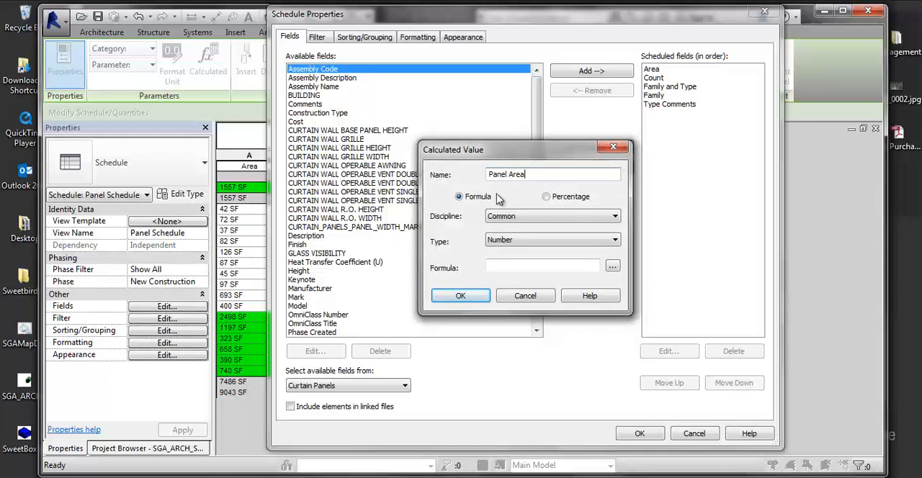
pyautogui.moveTo(506, 152); pyautogui.dragTo(383, 137)
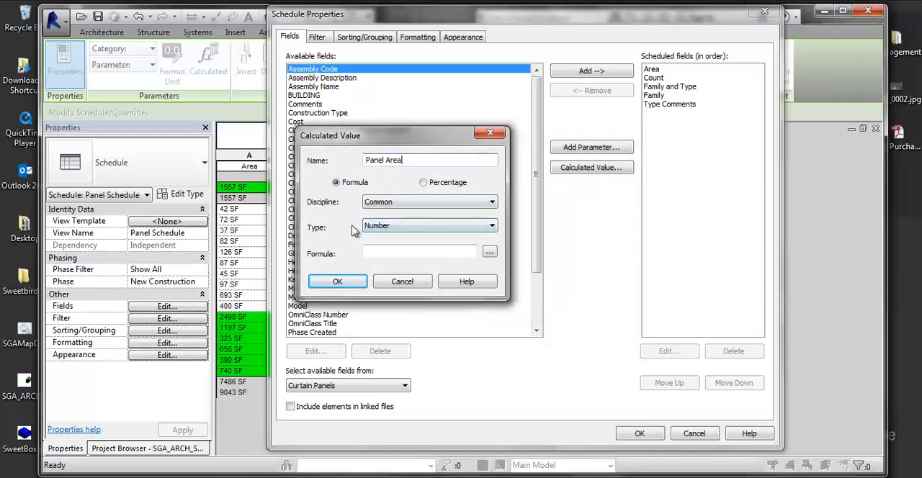
pyautogui.click(380, 229)
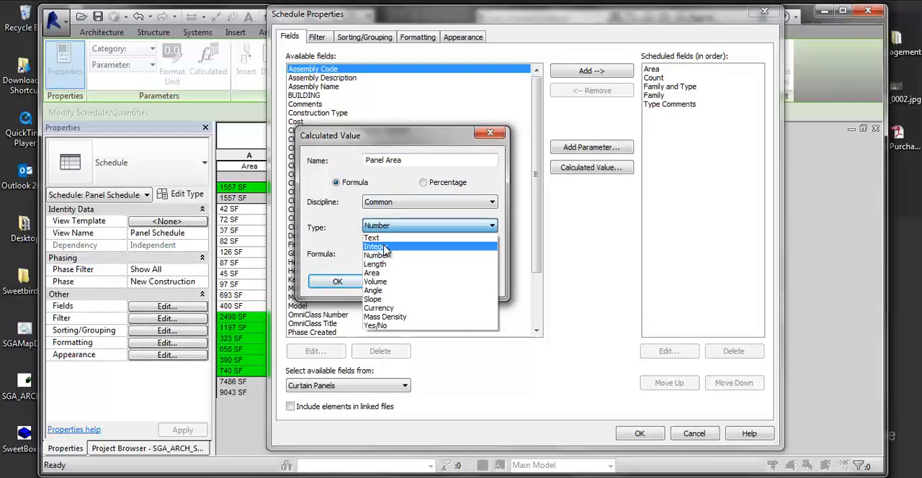
pyautogui.click(383, 256)
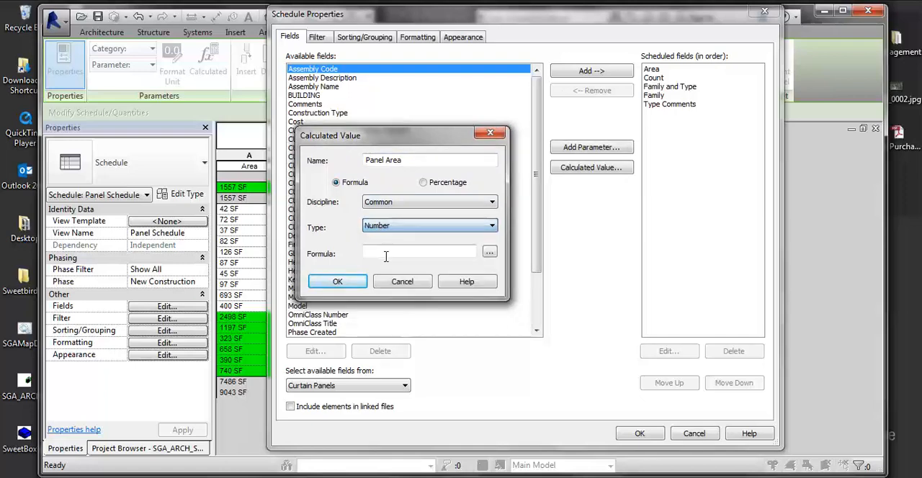
# - Try to define the Panel Area calculated value with the formula Area/Count
pyautogui.click(489, 254)
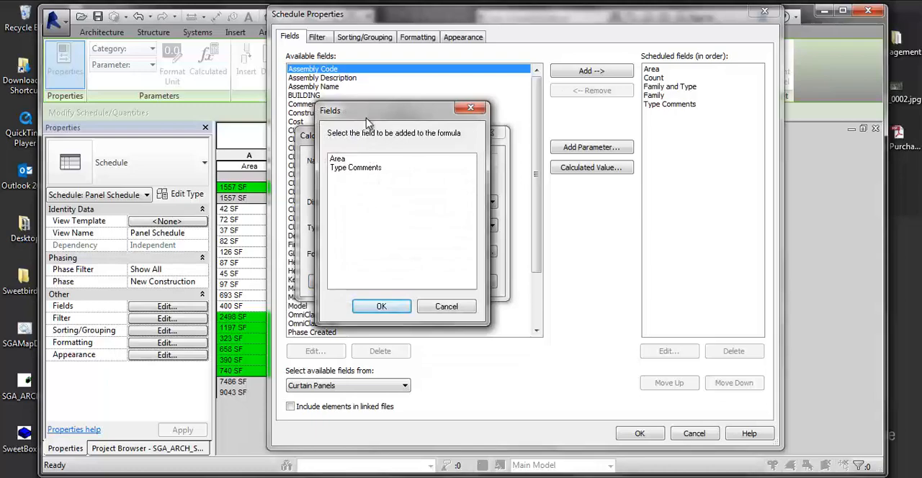
pyautogui.click(329, 153)
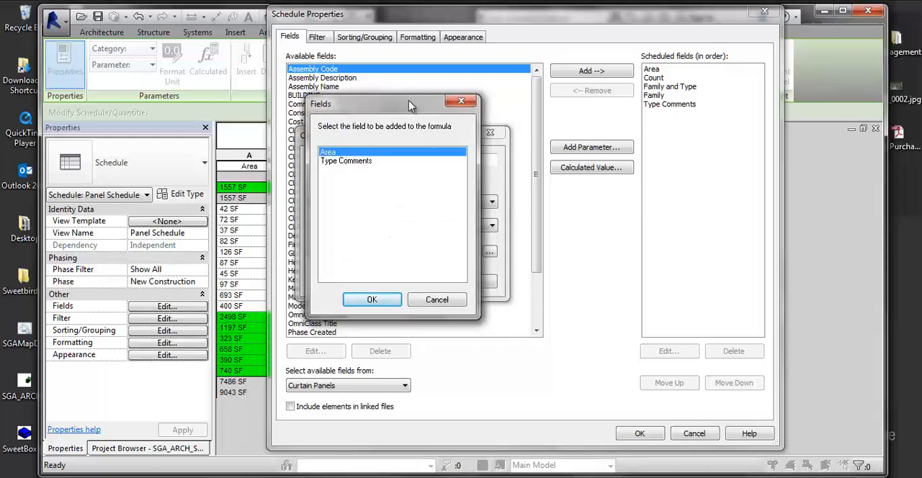
pyautogui.click(353, 300)
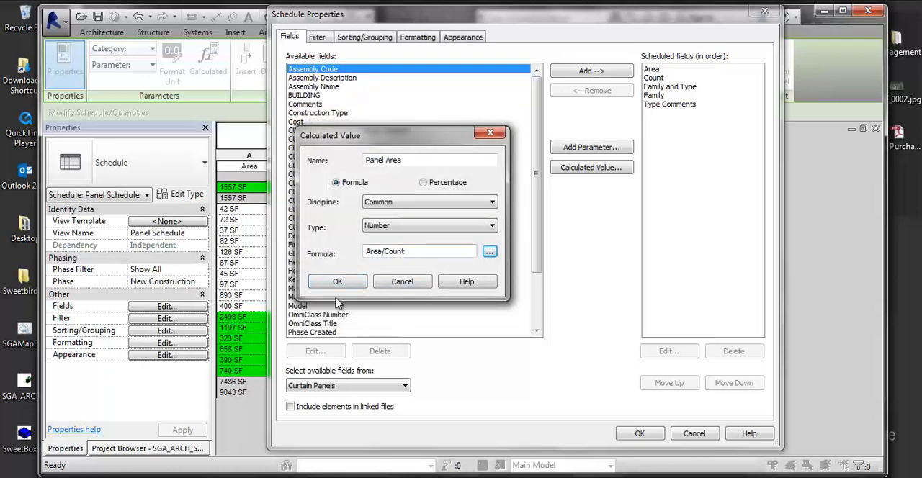
pyautogui.click(350, 284)
pyautogui.moveTo(438, 138); pyautogui.dragTo(233, 128)
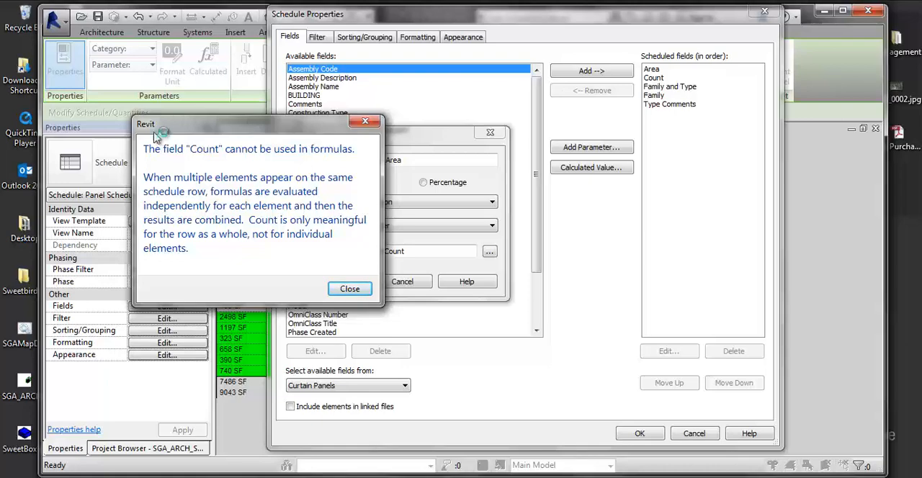
pyautogui.click(350, 288)
# - Try switching the Panel Area value to the Integer type and adding a field to its formula
pyautogui.click(408, 251)
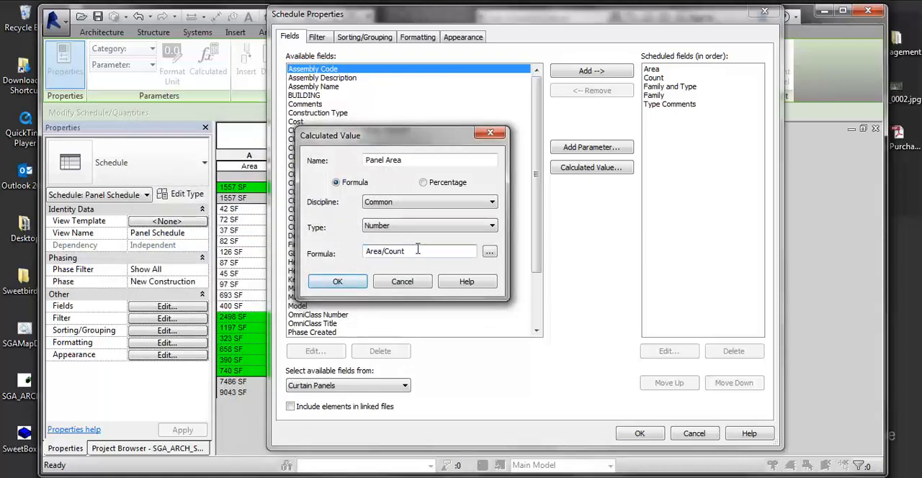
pyautogui.moveTo(419, 139); pyautogui.dragTo(547, 167)
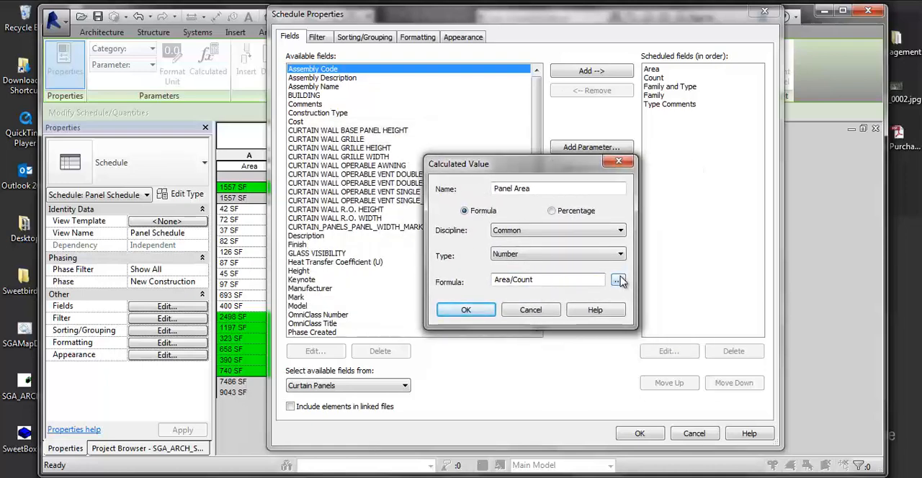
pyautogui.click(525, 257)
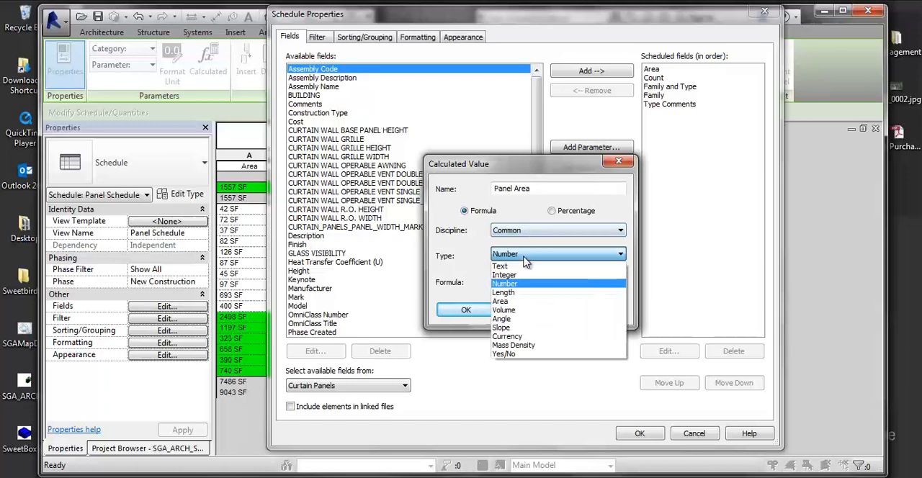
pyautogui.click(508, 274)
pyautogui.click(617, 282)
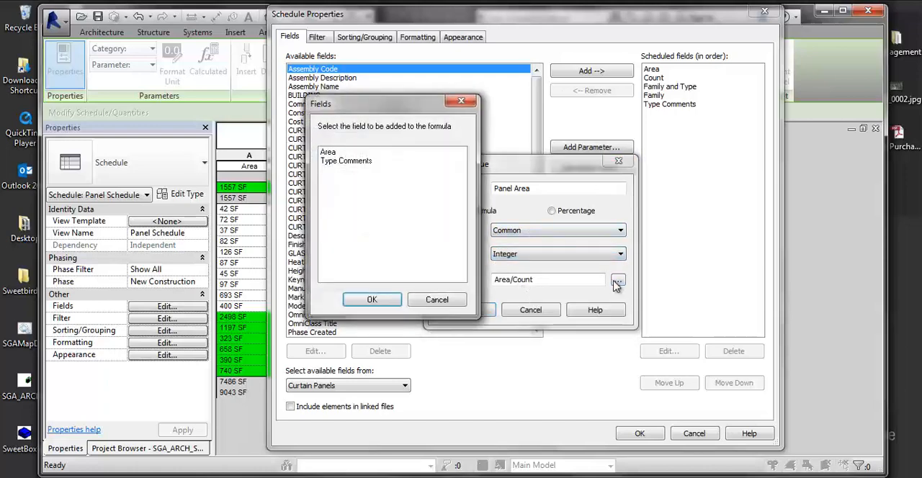
pyautogui.click(385, 299)
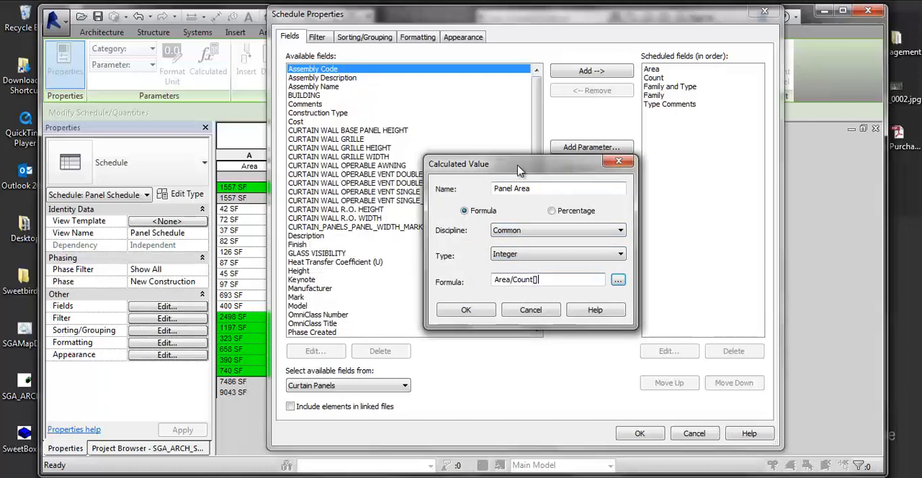
# - Check the discipline setting of the Panel Area calculated value and discard the value
pyautogui.moveTo(520, 171); pyautogui.dragTo(222, 206)
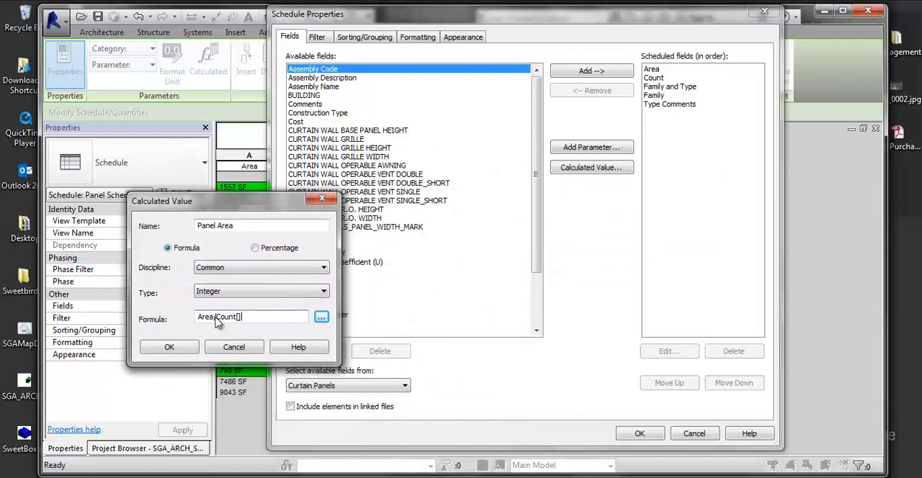
pyautogui.click(249, 268)
pyautogui.click(250, 269)
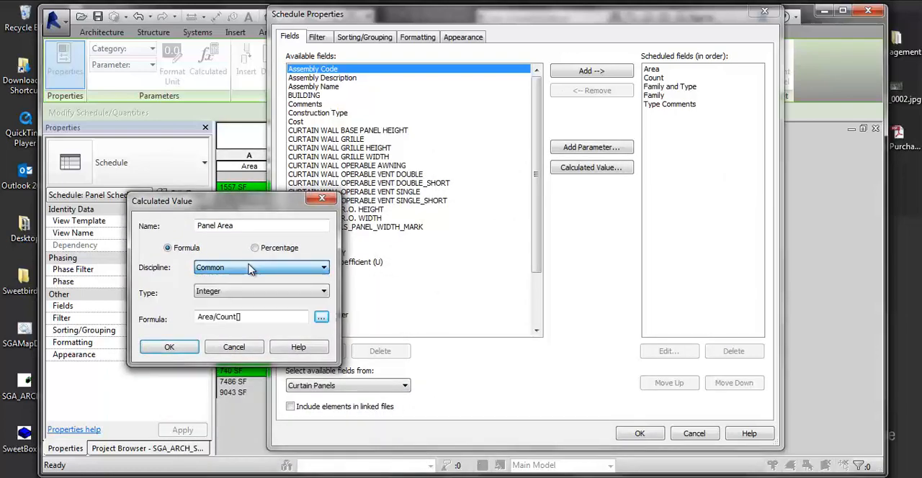
pyautogui.click(234, 348)
pyautogui.click(461, 302)
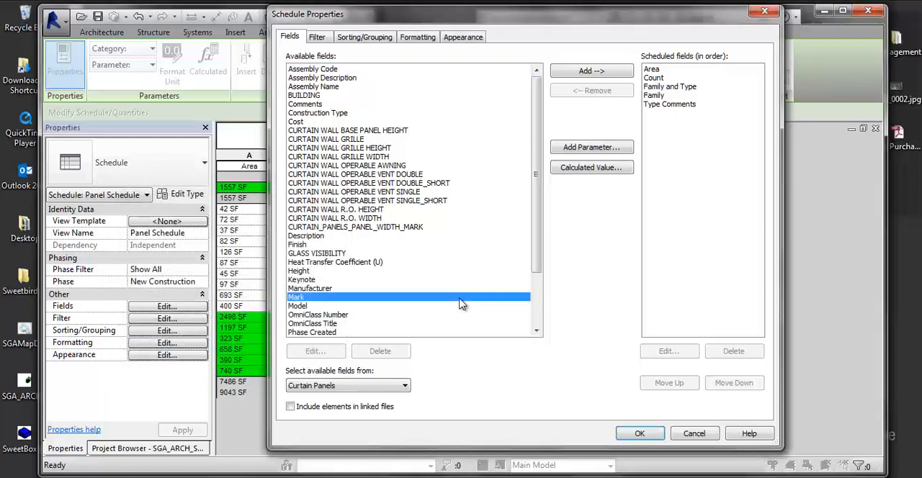
# - Add a percentage calculated value named Ratio to the schedule, taken of Area by <Grand total>
pyautogui.moveTo(487, 28); pyautogui.dragTo(567, 35)
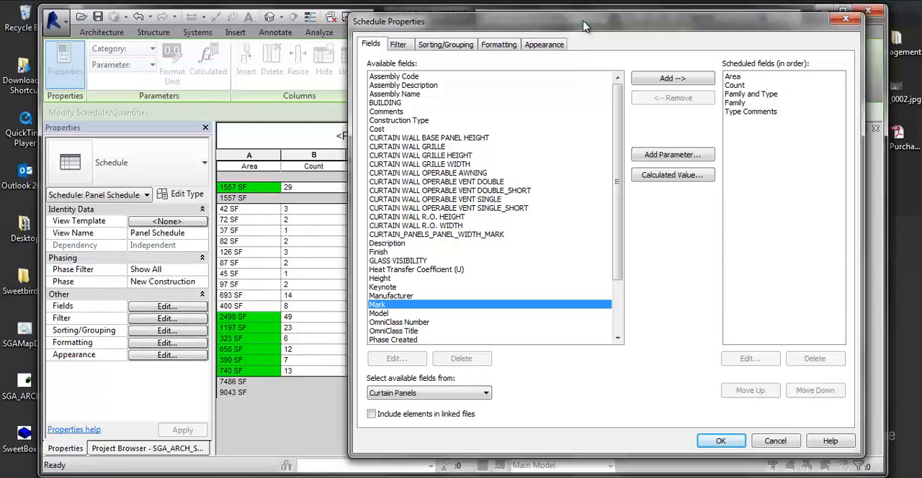
pyautogui.click(664, 176)
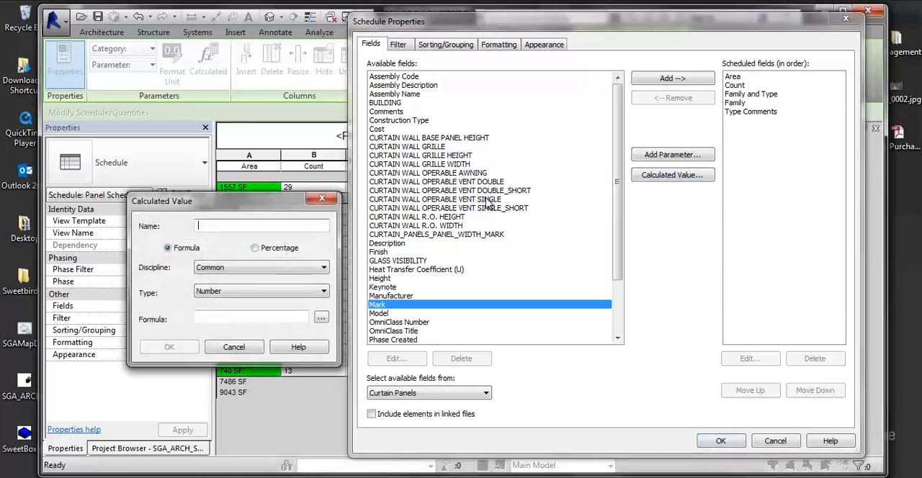
pyautogui.click(255, 247)
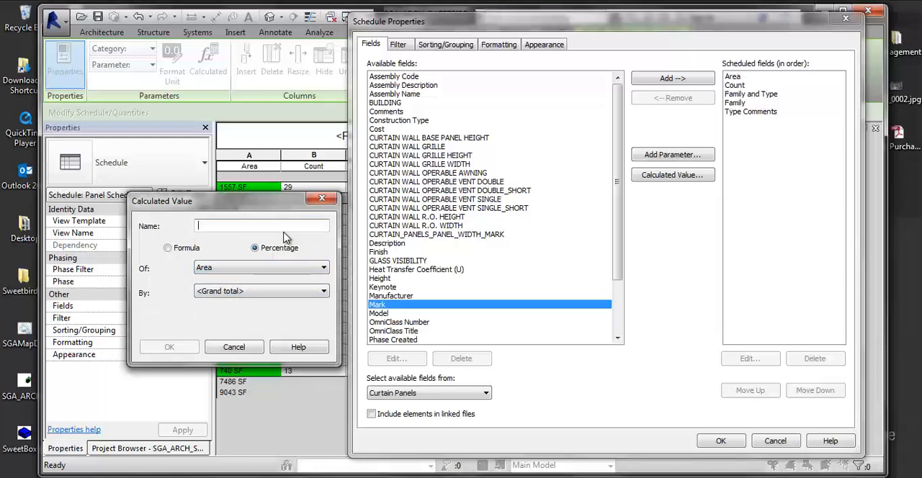
pyautogui.write('Ratio')
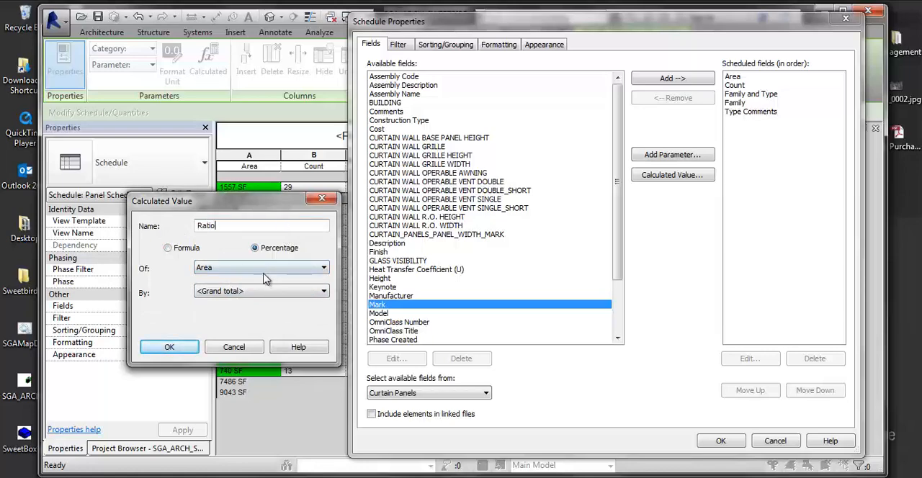
pyautogui.click(230, 291)
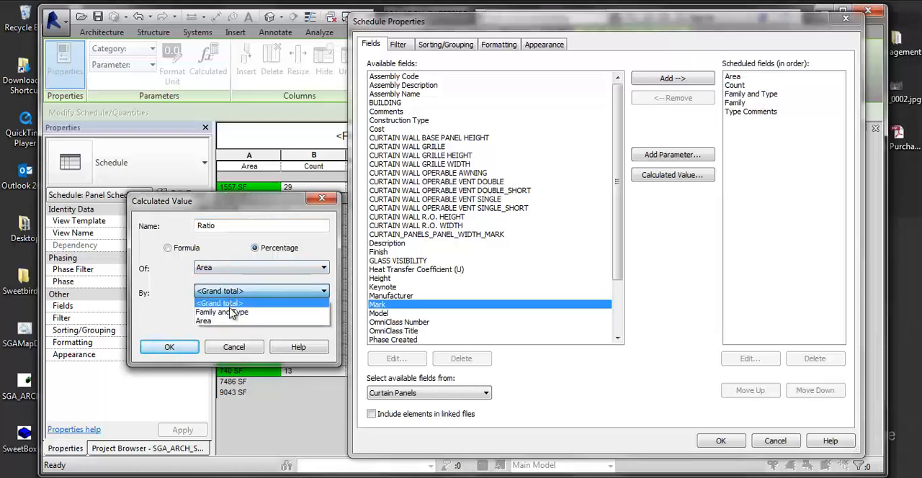
pyautogui.click(218, 303)
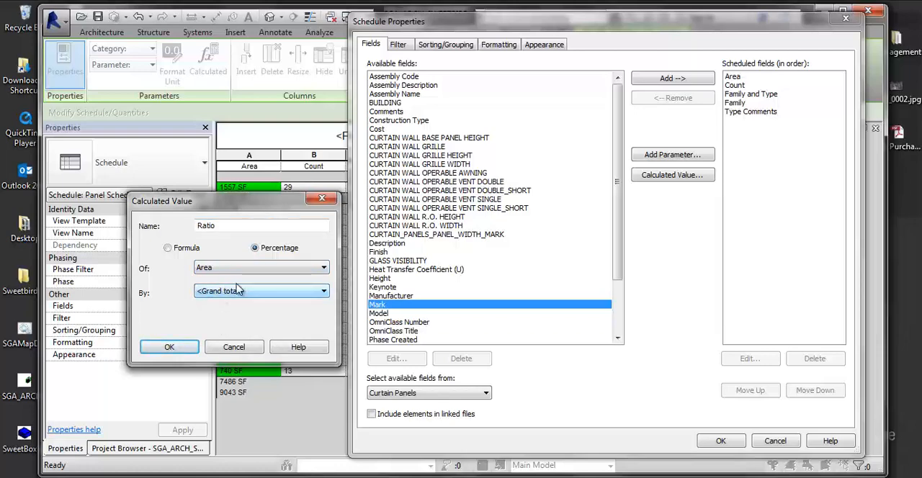
pyautogui.click(169, 347)
pyautogui.click(729, 441)
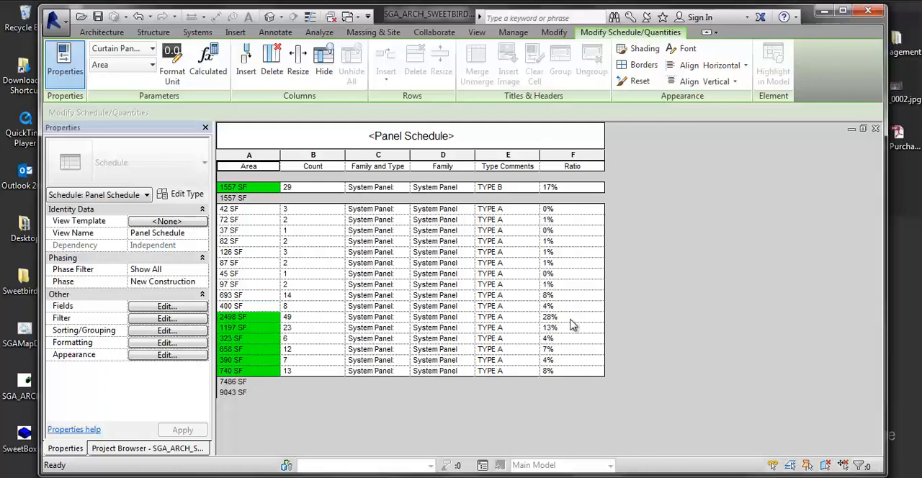
# - Turn on total calculation for the Ratio field and give it a conditional format test of Greater Than 10%
pyautogui.click(161, 344)
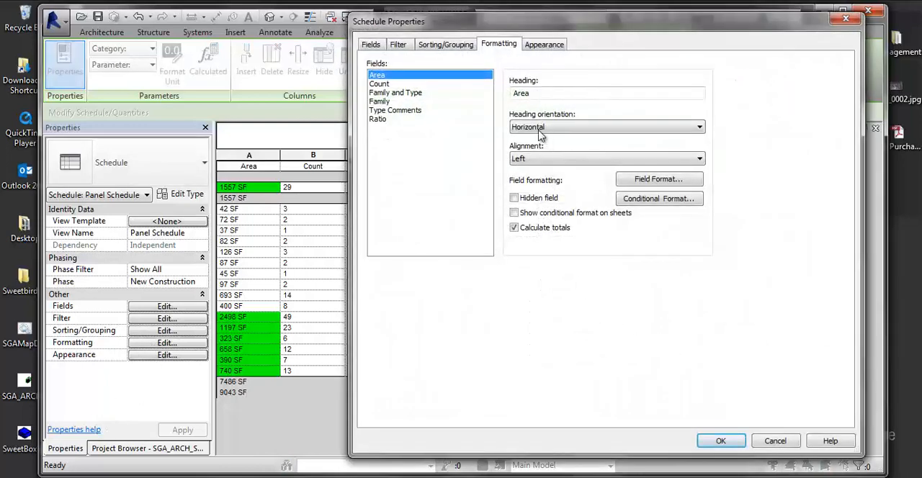
pyautogui.click(374, 119)
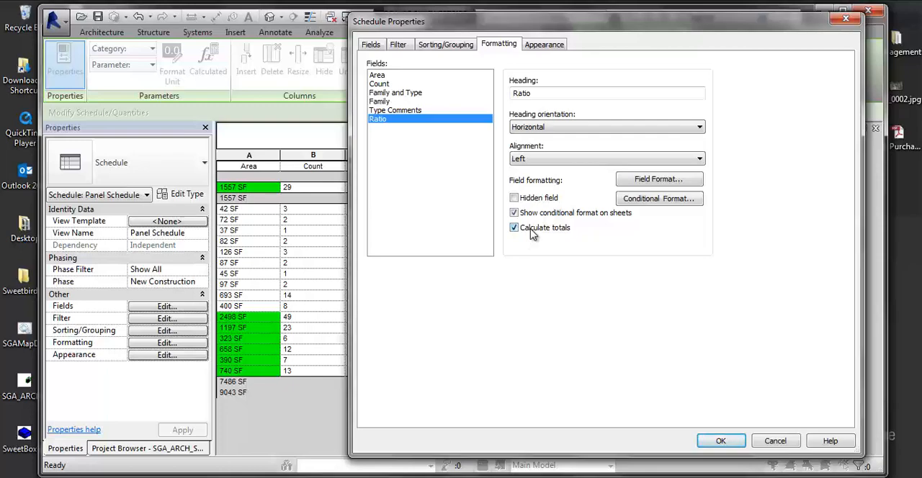
pyautogui.click(635, 204)
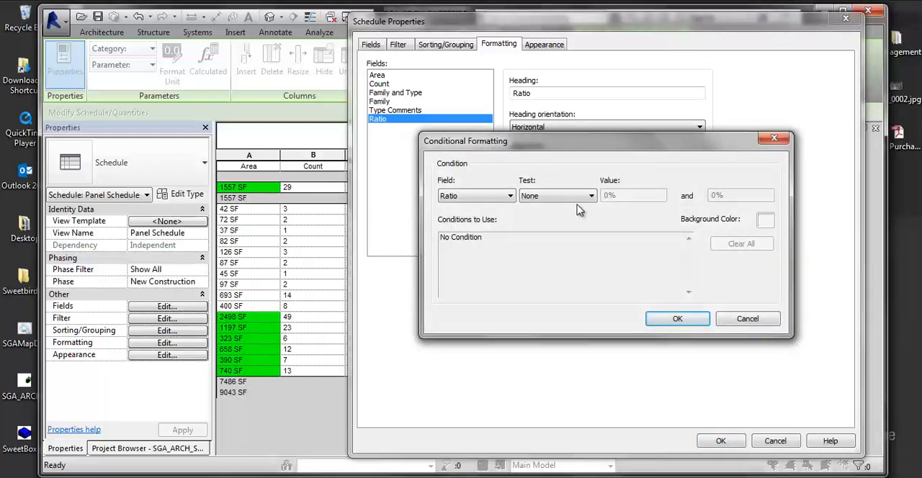
pyautogui.click(580, 198)
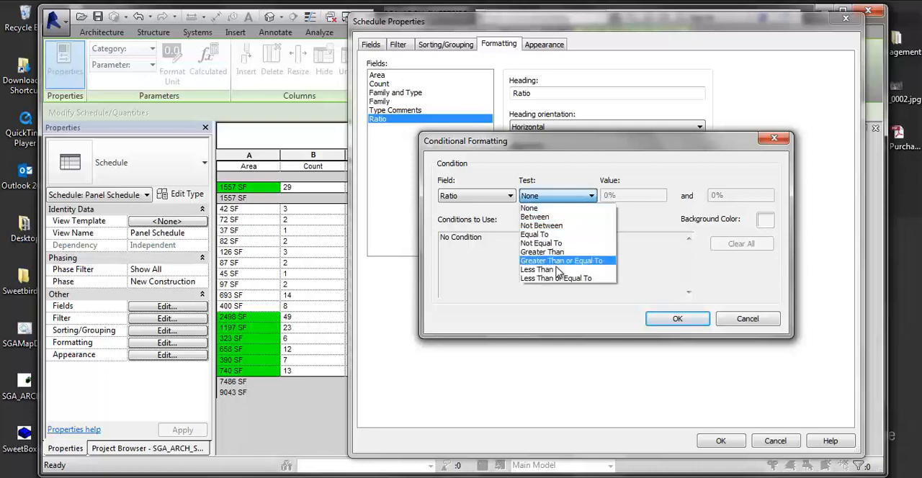
pyautogui.click(542, 252)
pyautogui.click(606, 196)
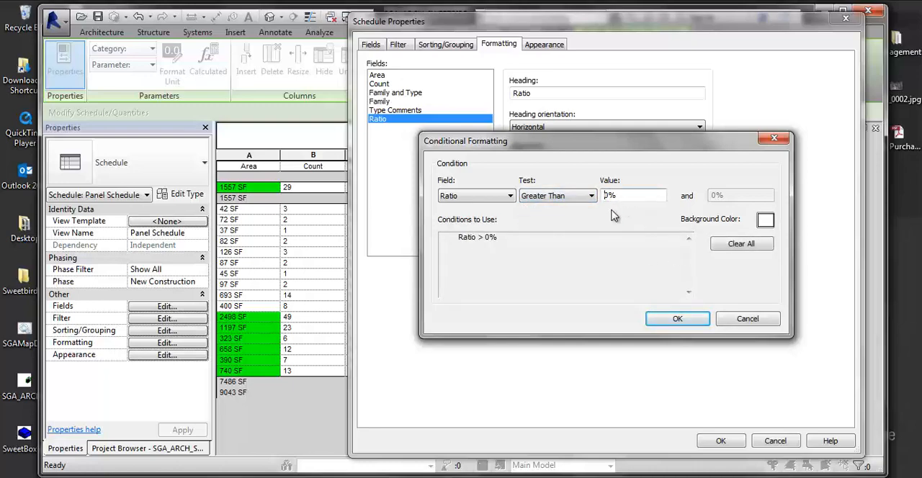
pyautogui.write('1')
# - Set the Ratio condition's background color to red and apply the formatting to the schedule
pyautogui.click(765, 221)
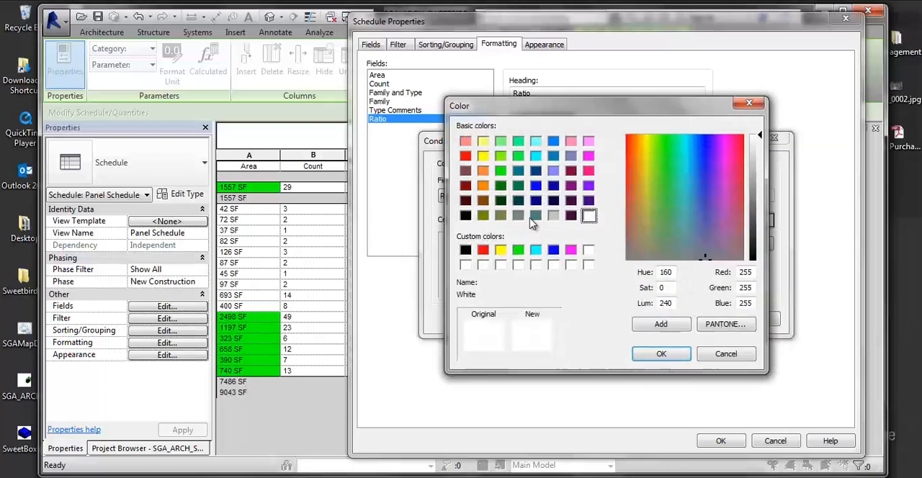
pyautogui.click(483, 250)
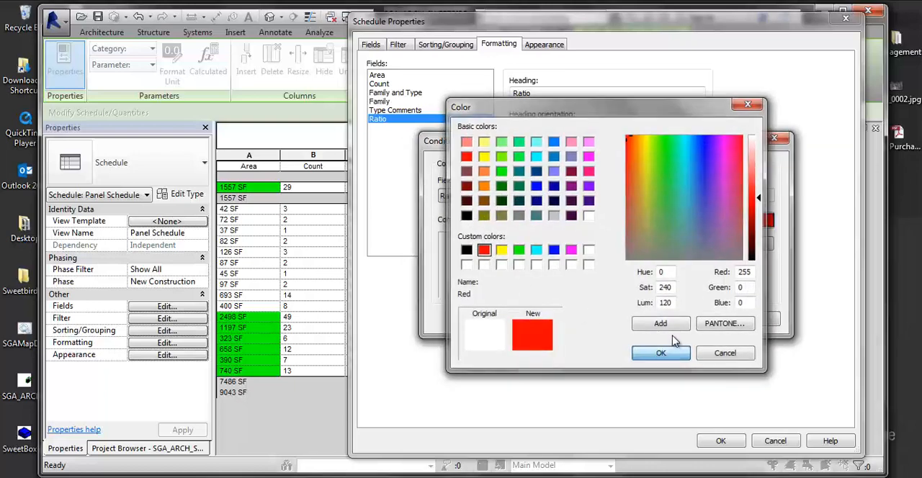
pyautogui.click(659, 353)
pyautogui.click(677, 321)
pyautogui.click(724, 442)
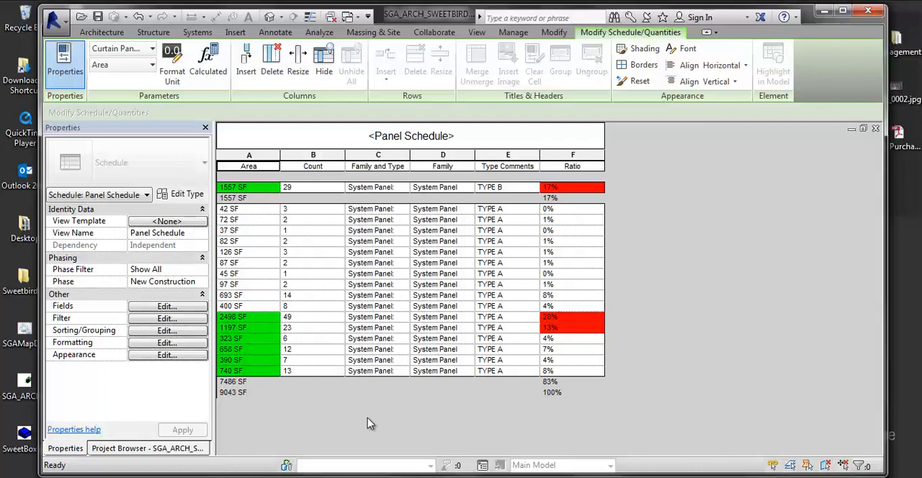
# - Hide the title of the panel schedule in its appearance settings
pyautogui.click(155, 357)
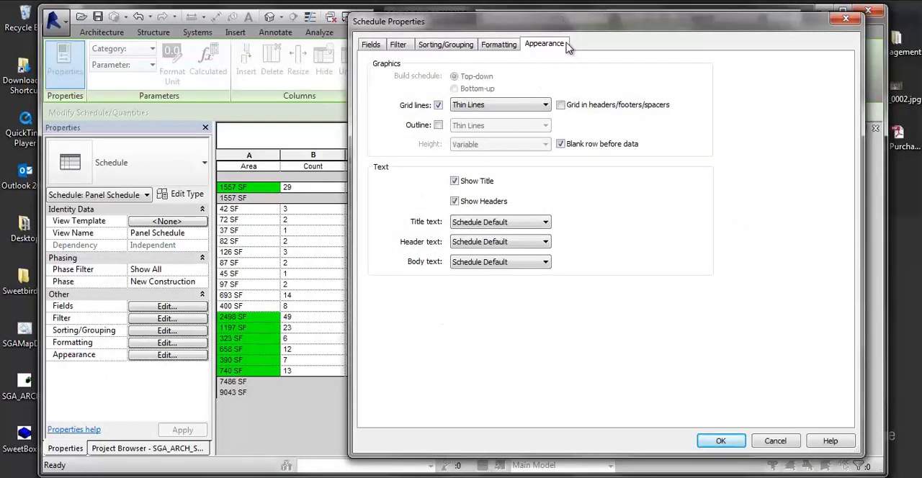
pyautogui.moveTo(576, 29); pyautogui.dragTo(651, 46)
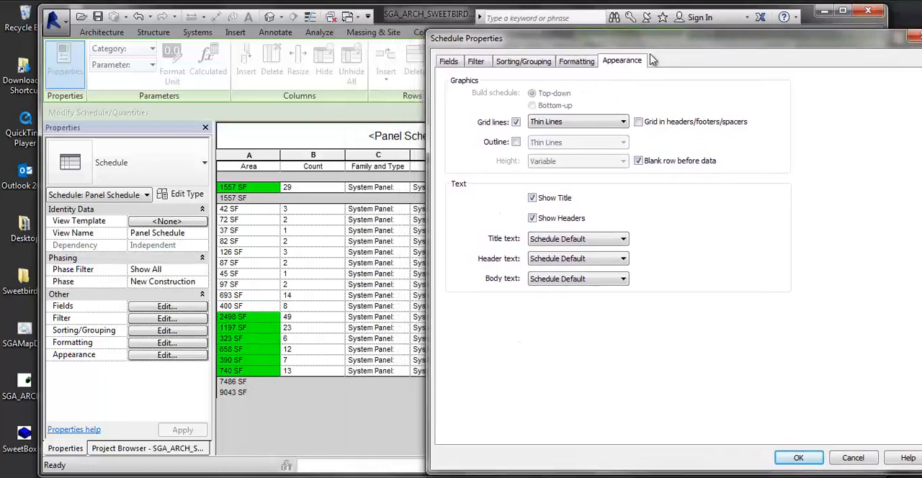
pyautogui.click(531, 198)
pyautogui.click(805, 458)
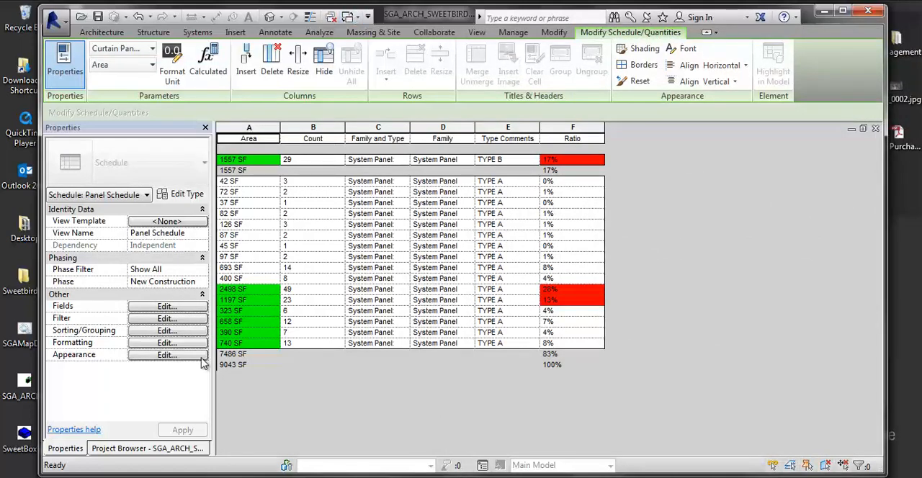
# - Hide the column headers of the panel schedule in its appearance settings
pyautogui.click(178, 358)
pyautogui.click(179, 362)
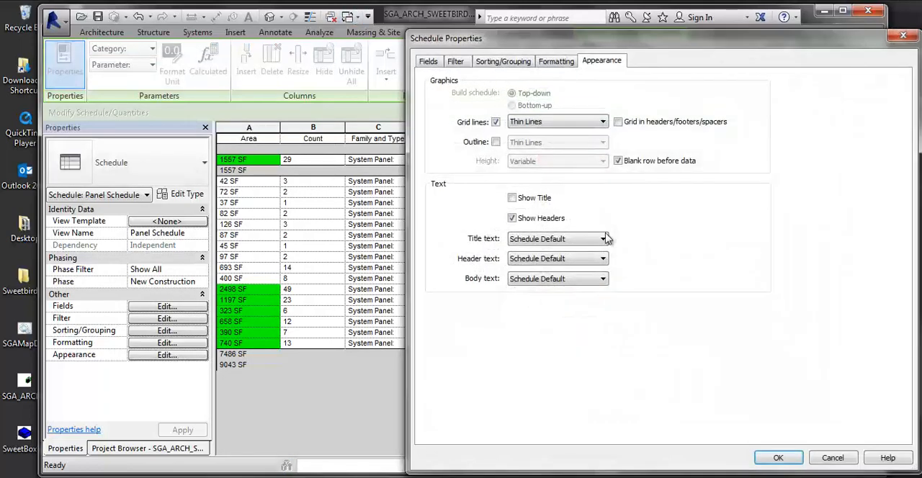
pyautogui.click(512, 219)
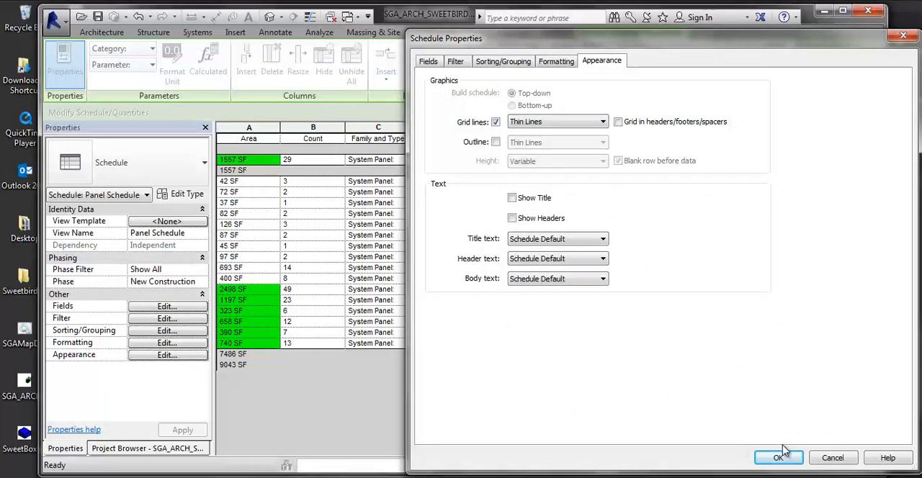
pyautogui.click(778, 458)
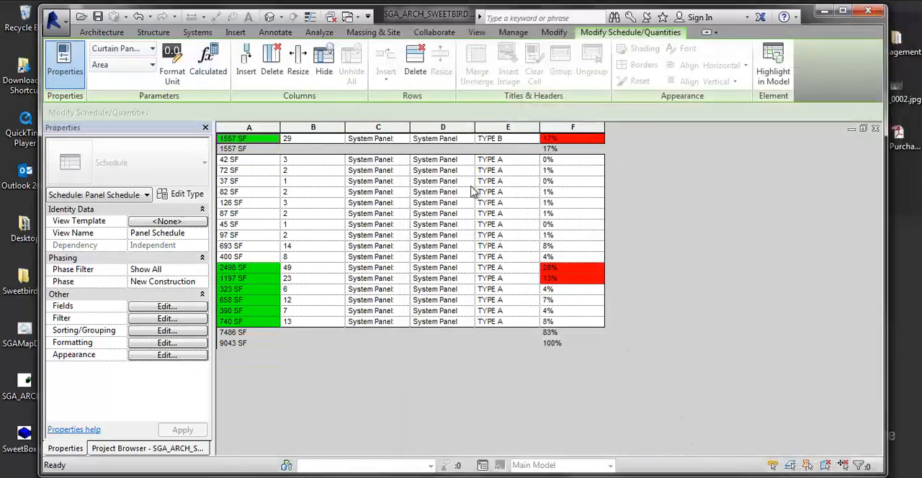
# - Turn off the grid lines in the panel schedule's appearance settings
pyautogui.click(167, 355)
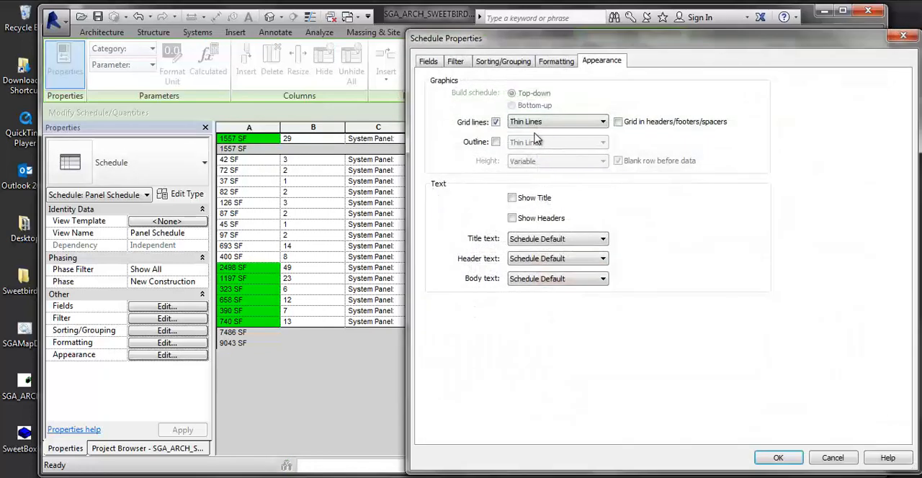
pyautogui.click(495, 122)
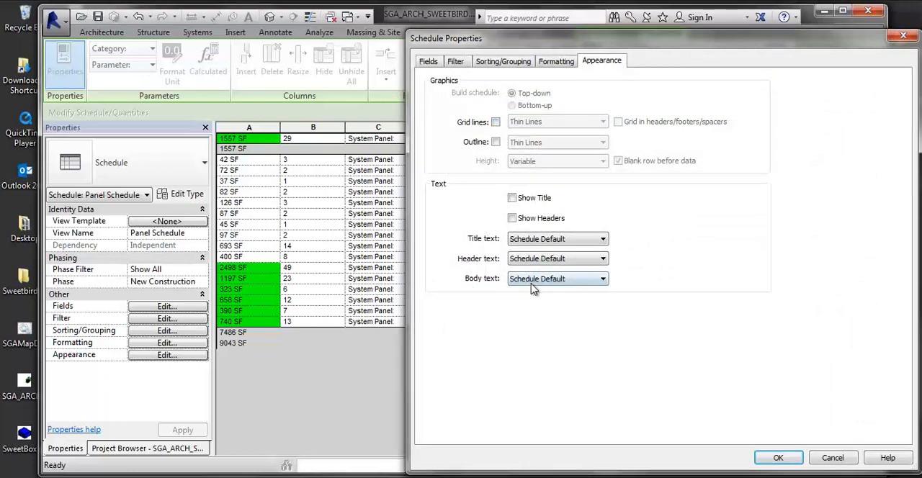
pyautogui.click(789, 459)
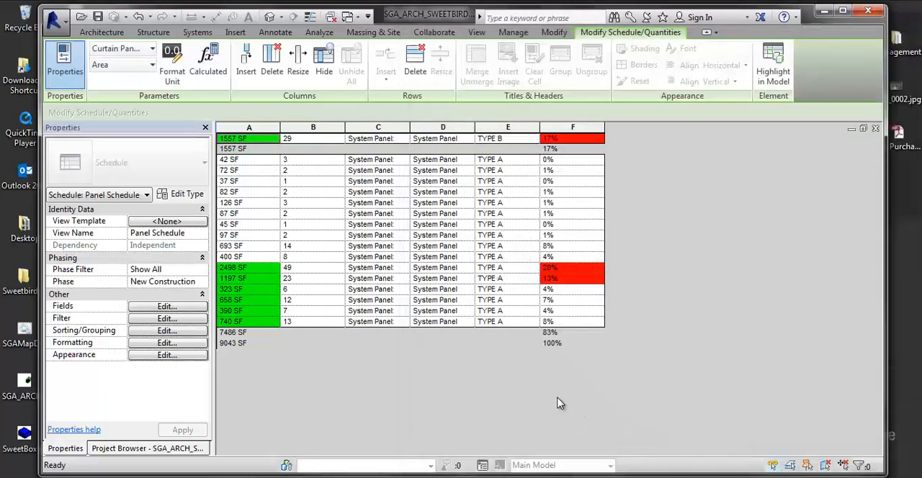
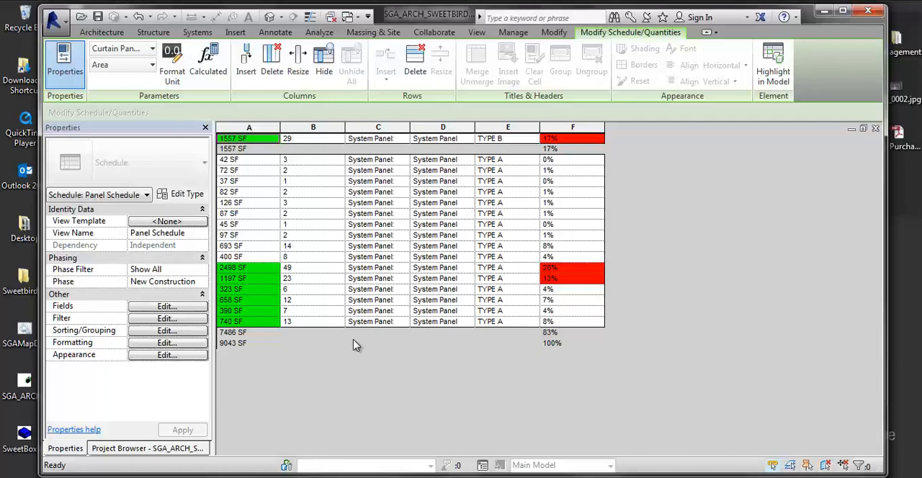
# - Open the {3D} view of the project so the whole building is in view
pyautogui.click(134, 448)
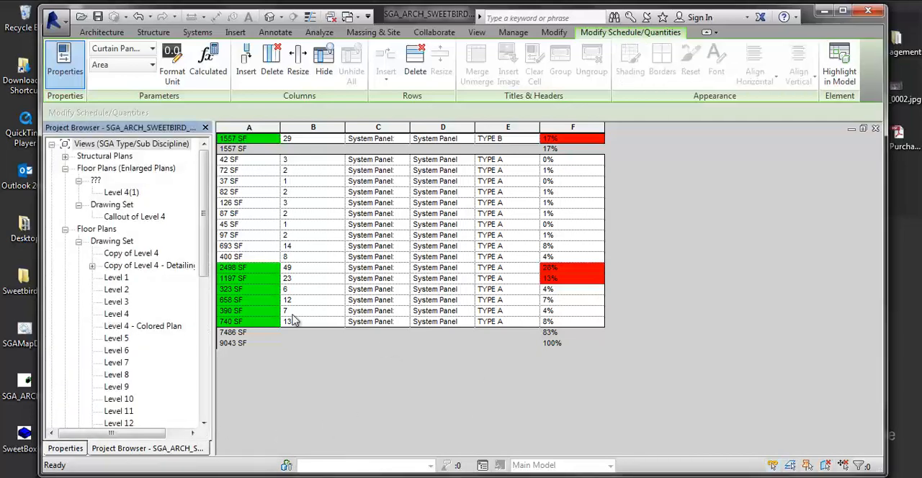
pyautogui.click(122, 340)
pyautogui.scroll(-1, 127, 388)
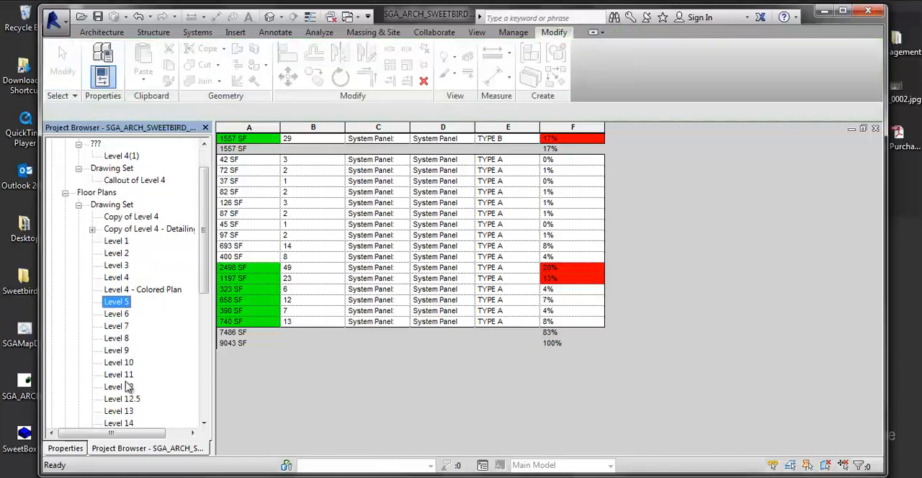
pyautogui.scroll(-4, 127, 387)
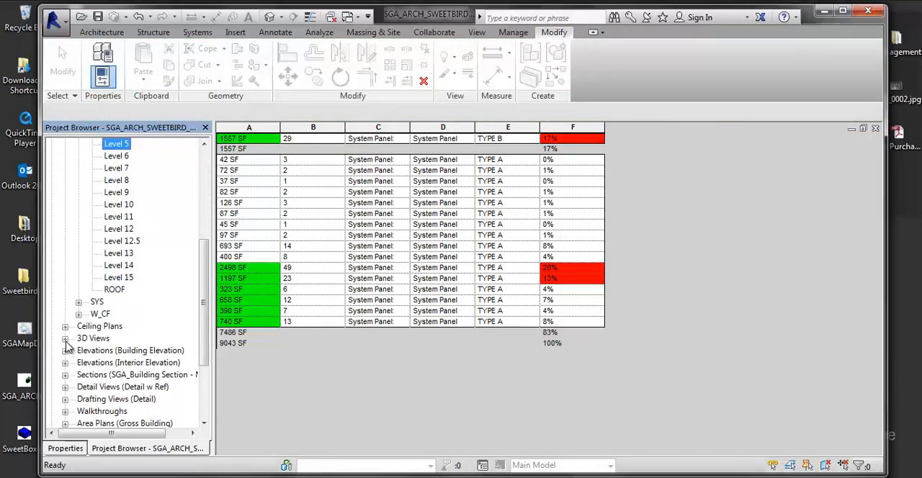
pyautogui.click(64, 338)
pyautogui.click(121, 362)
pyautogui.click(79, 374)
pyautogui.doubleClick(112, 387)
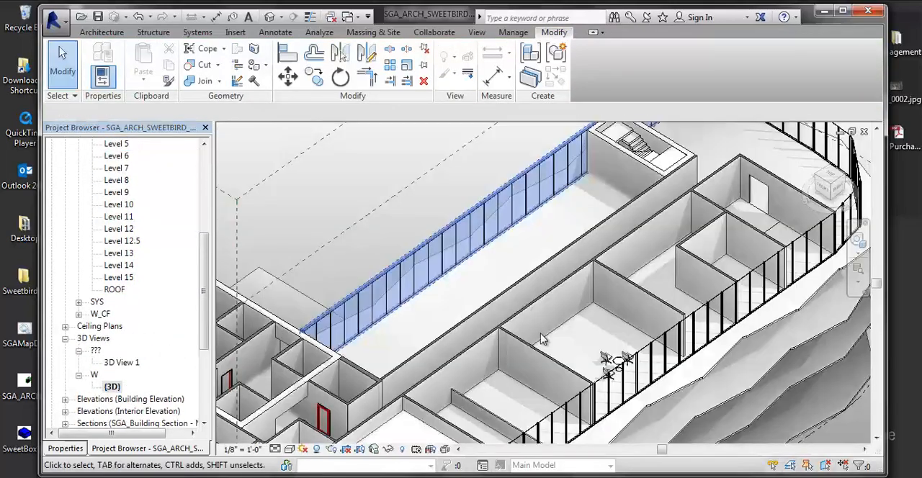
pyautogui.scroll(-5, 555, 288)
pyautogui.moveTo(547, 274); pyautogui.dragTo(528, 340, button='middle')
pyautogui.moveTo(415, 305)
pyautogui.mouseDown(button='middle')
pyautogui.moveTo(418, 291)
pyautogui.moveTo(490, 301)
pyautogui.moveTo(437, 296)
pyautogui.mouseUp(button='middle')
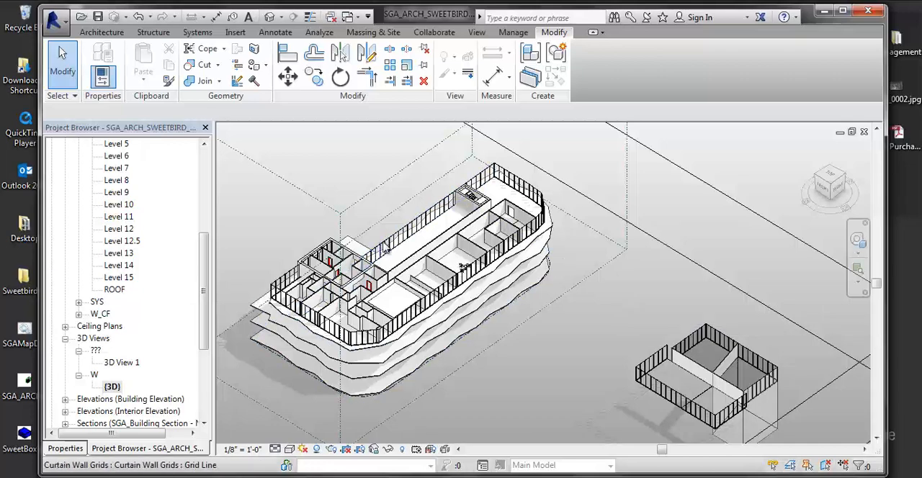
# - Examine the storefront curtain walls along the building's long facade and at its angled corner
pyautogui.click(391, 247)
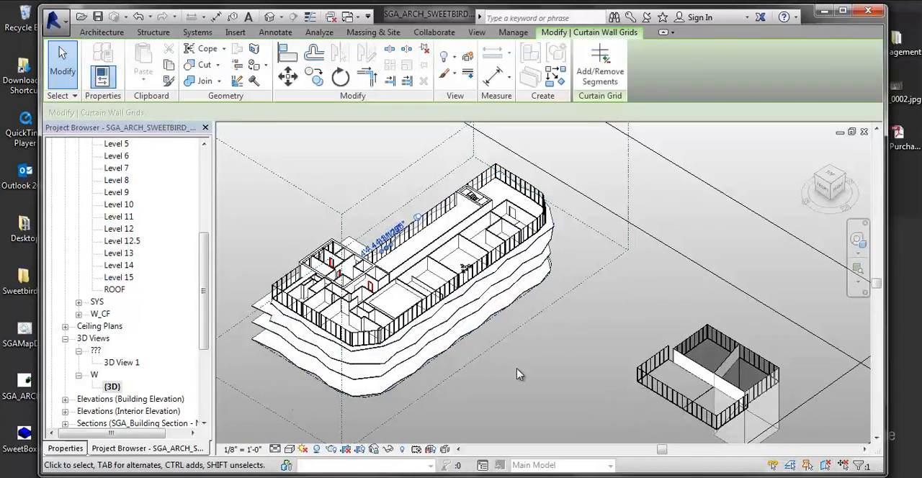
pyautogui.press('Escape')
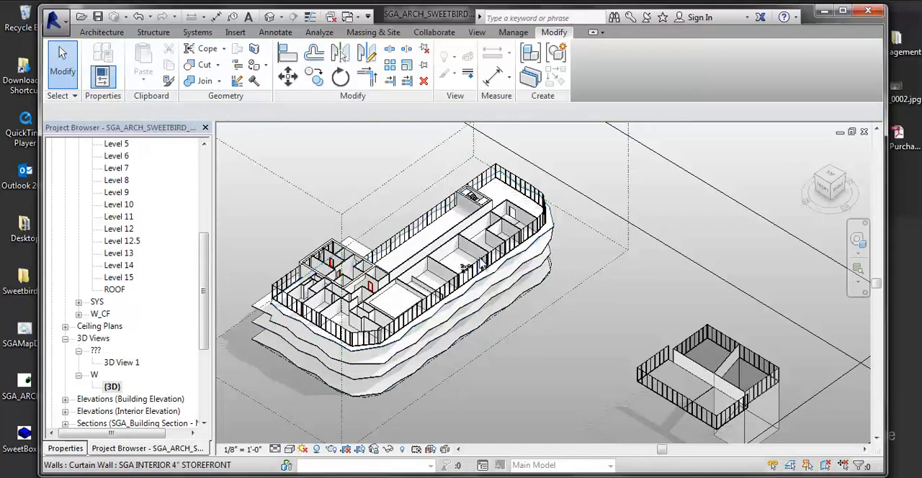
pyautogui.click(387, 330)
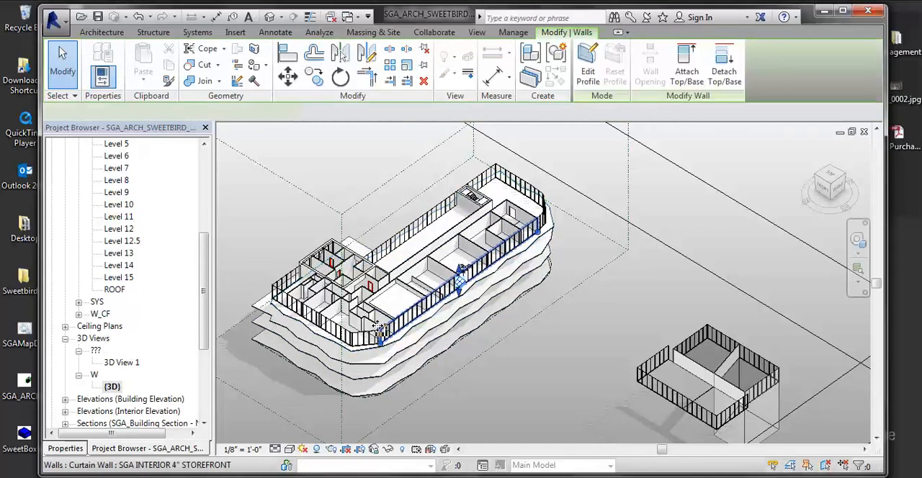
pyautogui.scroll(2, 375, 347)
pyautogui.scroll(1, 375, 347)
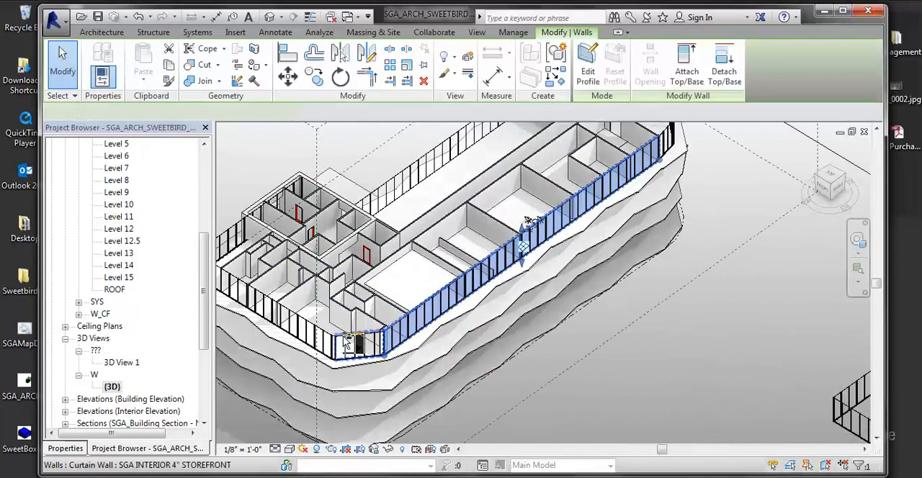
pyautogui.keyDown('ctrl'); pyautogui.click(335, 338); pyautogui.keyUp('ctrl')
pyautogui.click(697, 400)
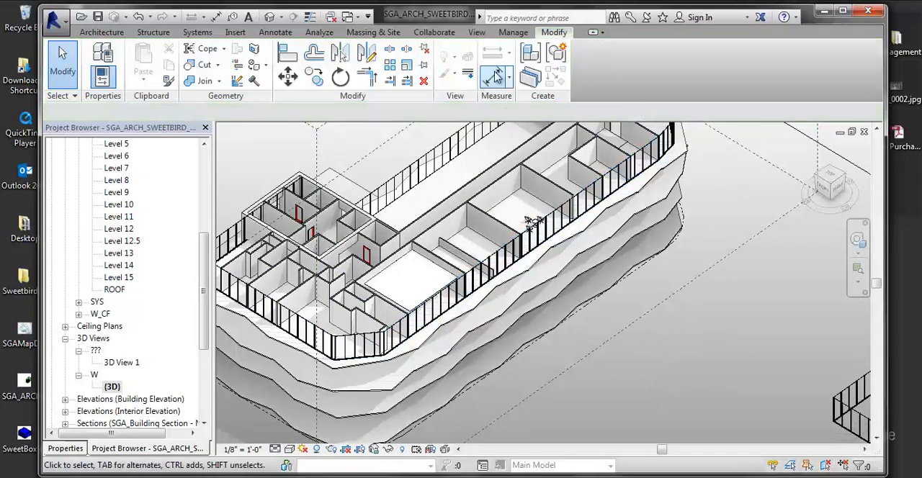
# - Create a new design option set without saving the project and rename the set PANELS
pyautogui.click(512, 32)
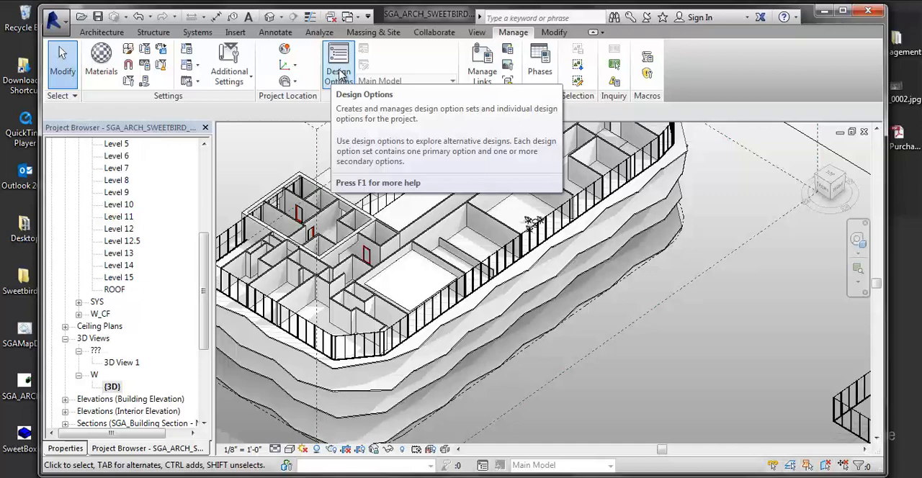
pyautogui.click(342, 76)
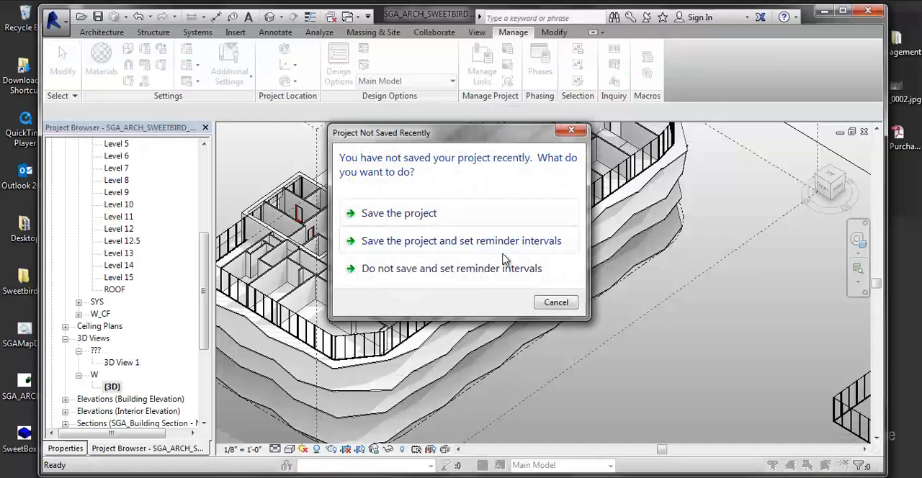
pyautogui.click(556, 302)
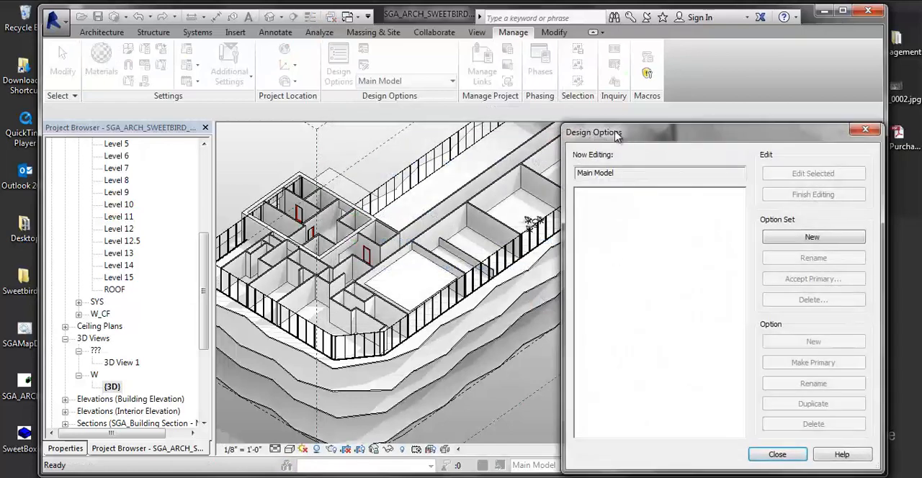
pyautogui.moveTo(613, 134); pyautogui.dragTo(322, 89)
pyautogui.click(516, 192)
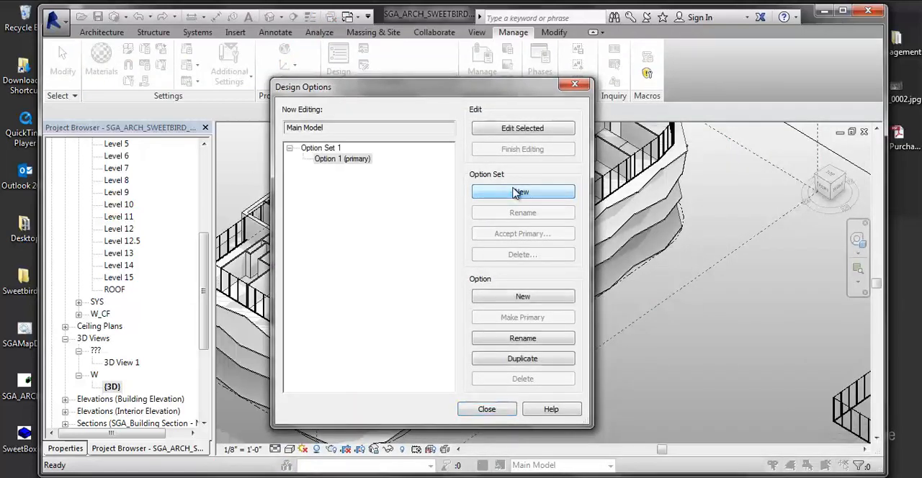
pyautogui.click(323, 148)
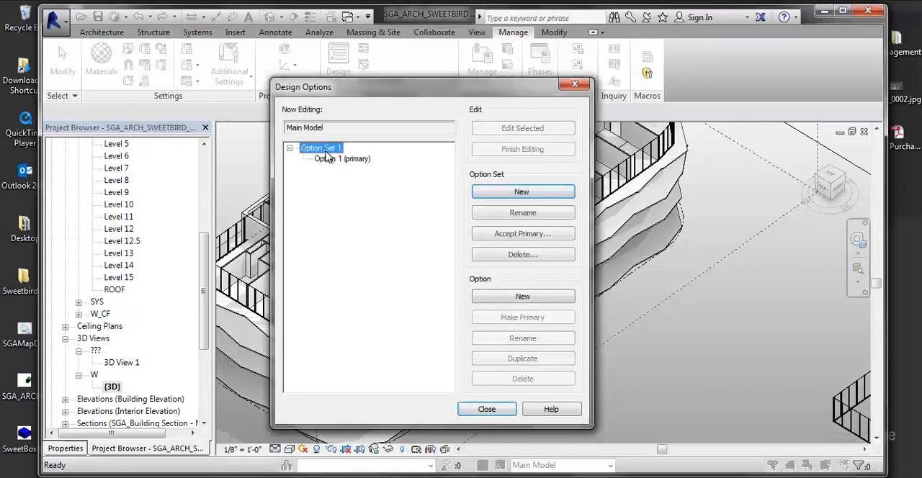
pyautogui.click(533, 213)
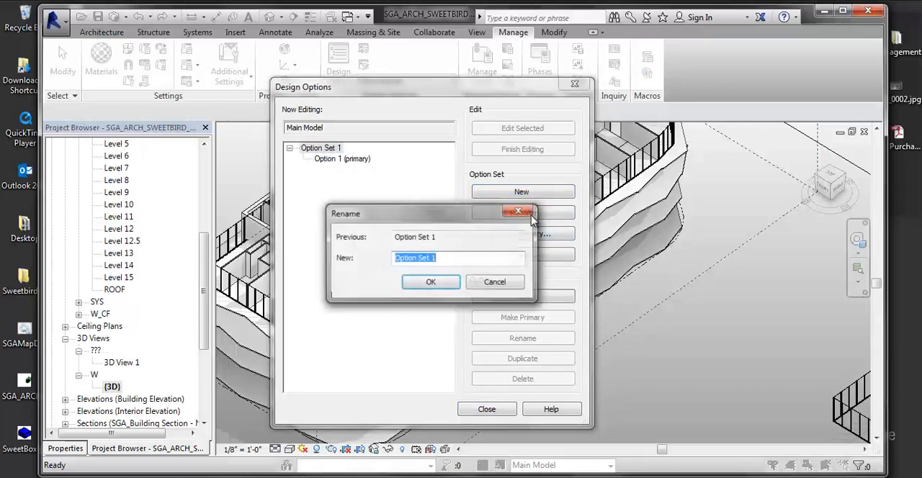
pyautogui.press('BackSpace')
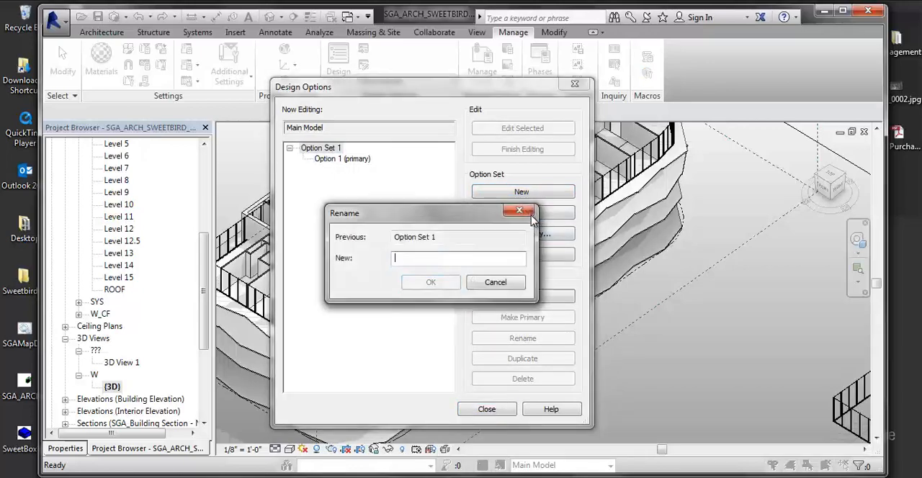
pyautogui.write('PANELS')
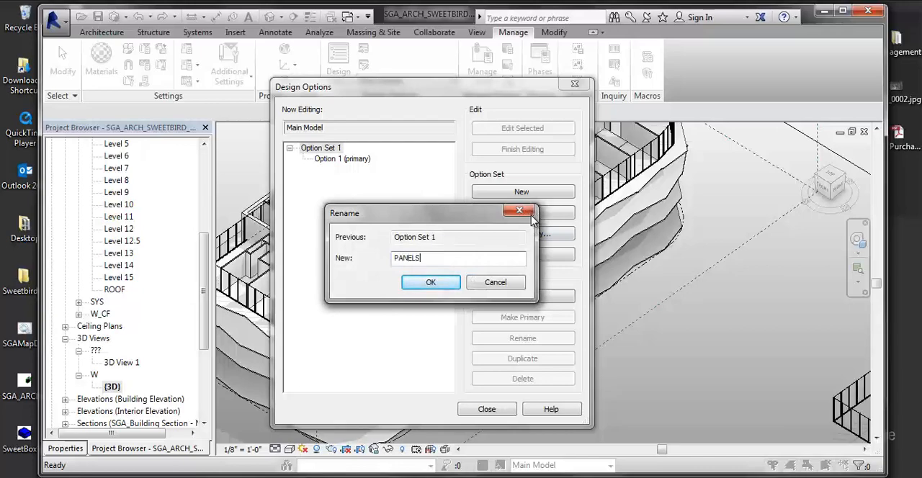
pyautogui.click(455, 283)
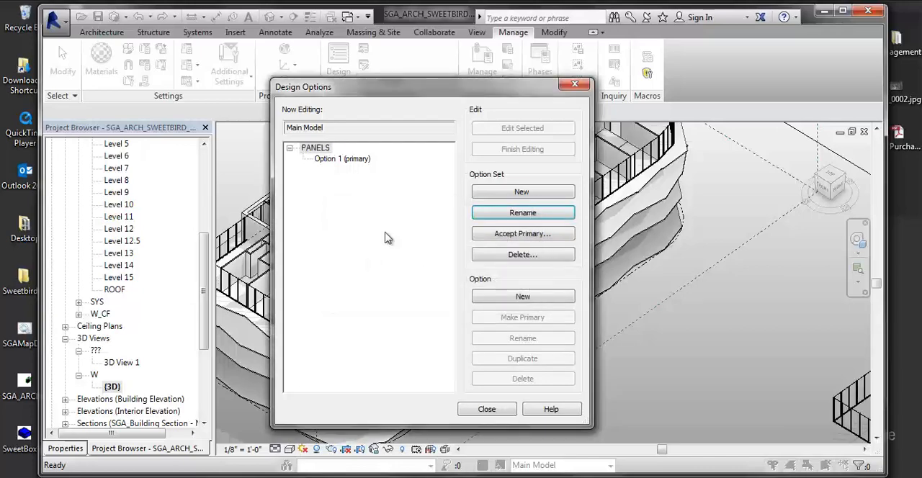
# - Rename the primary option of the PANELS set to A
pyautogui.click(344, 159)
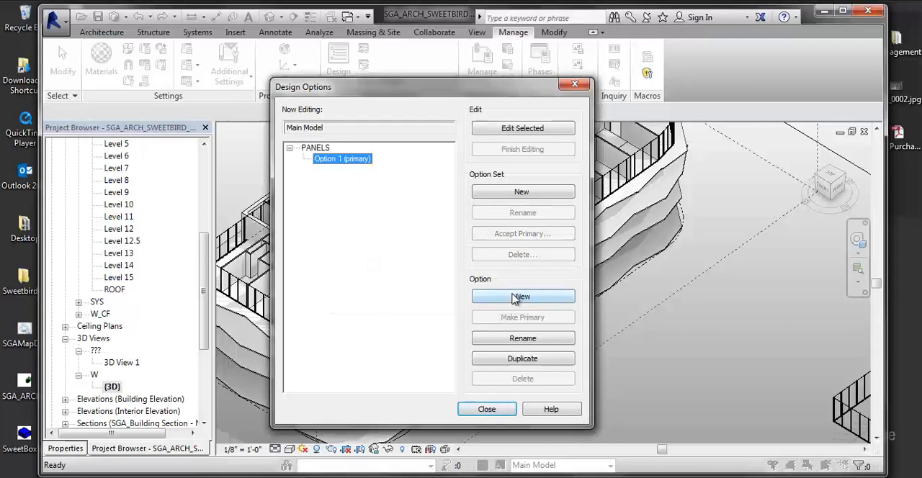
pyautogui.click(504, 338)
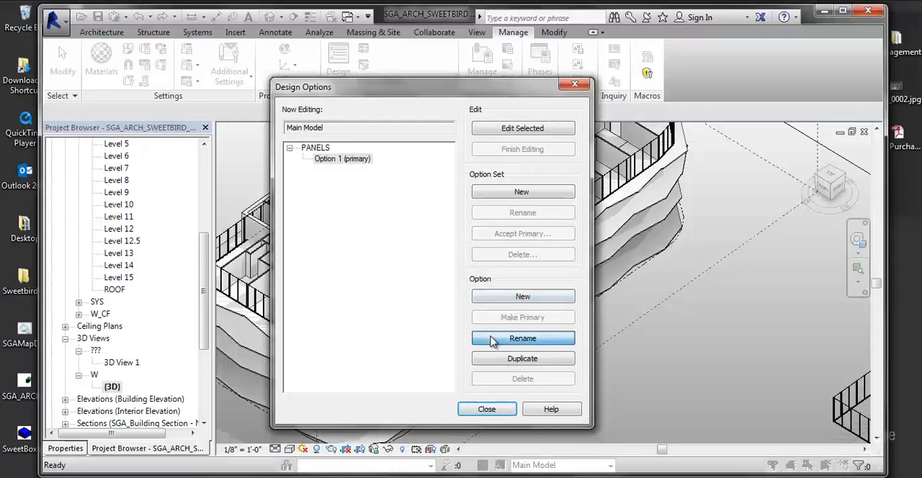
pyautogui.write('TYPE A')
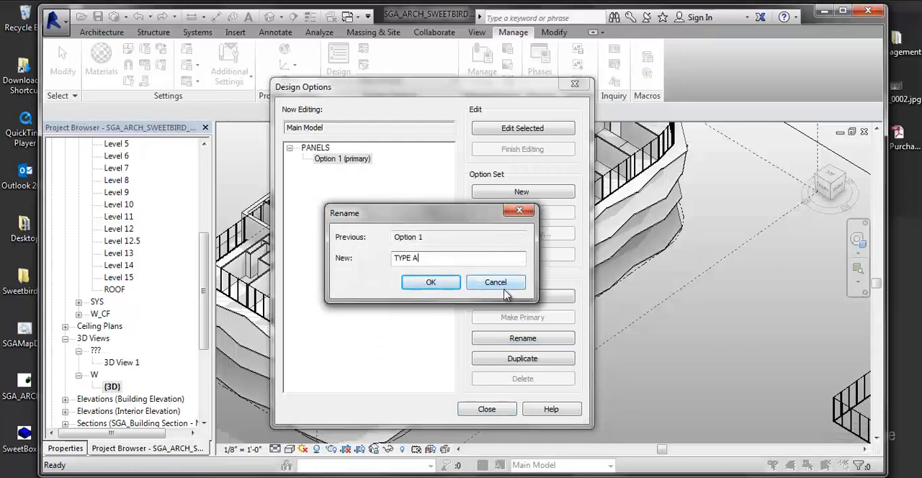
pyautogui.press('BackSpace')
pyautogui.press('BackSpace')
pyautogui.press('BackSpace')
pyautogui.press('BackSpace')
pyautogui.press('BackSpace')
pyautogui.press('BackSpace')
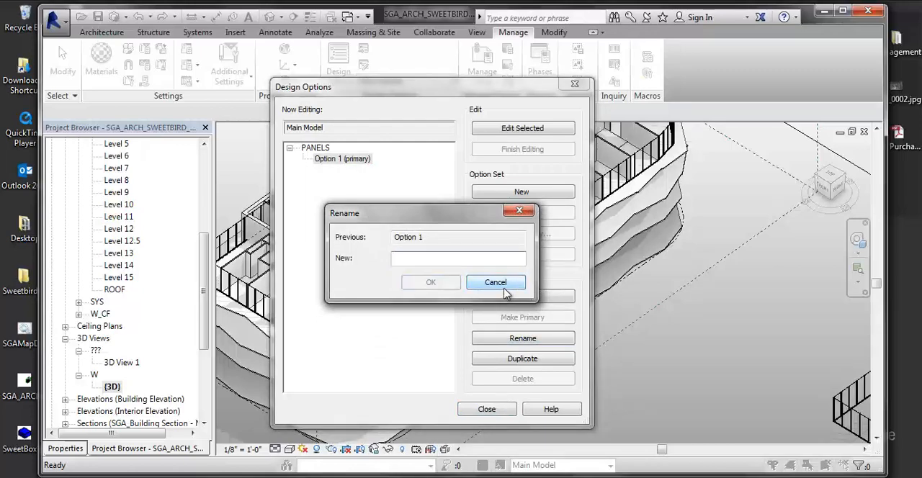
pyautogui.write('A')
pyautogui.click(431, 282)
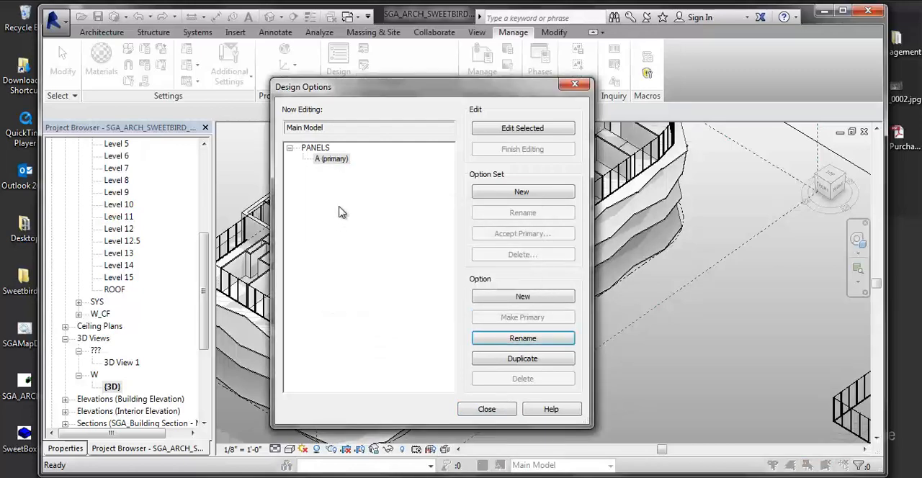
# - Add a second option named B to the PANELS set and finish the design options setup
pyautogui.click(494, 298)
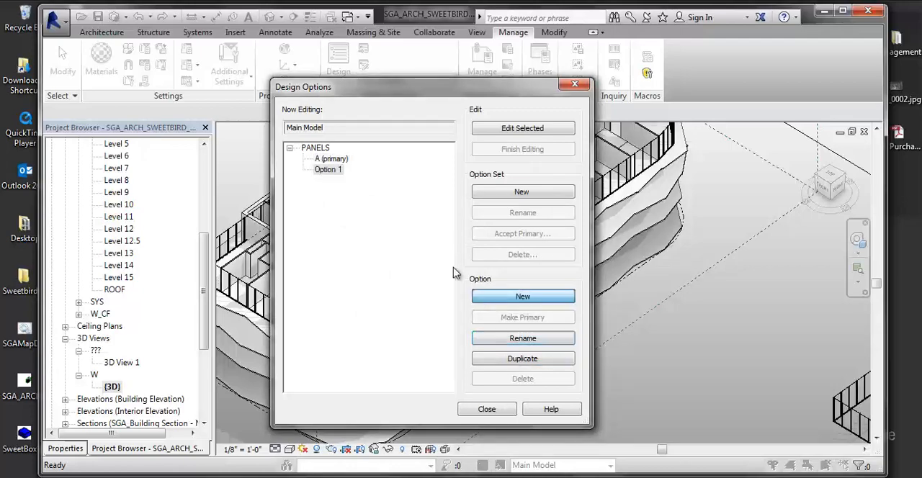
pyautogui.click(332, 171)
pyautogui.click(502, 338)
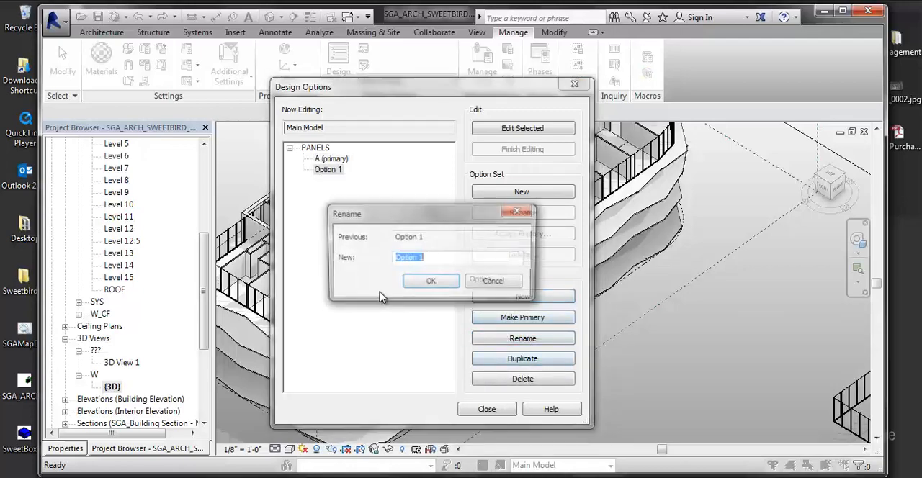
pyautogui.write('B')
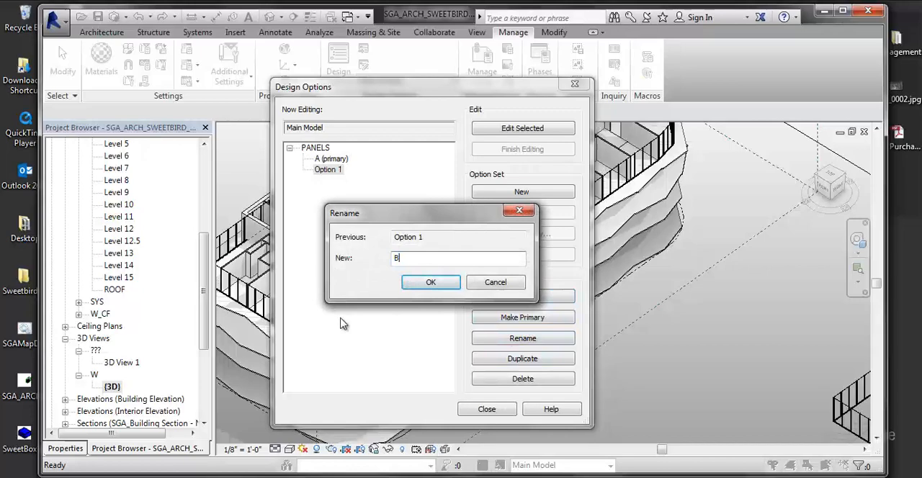
pyautogui.click(432, 283)
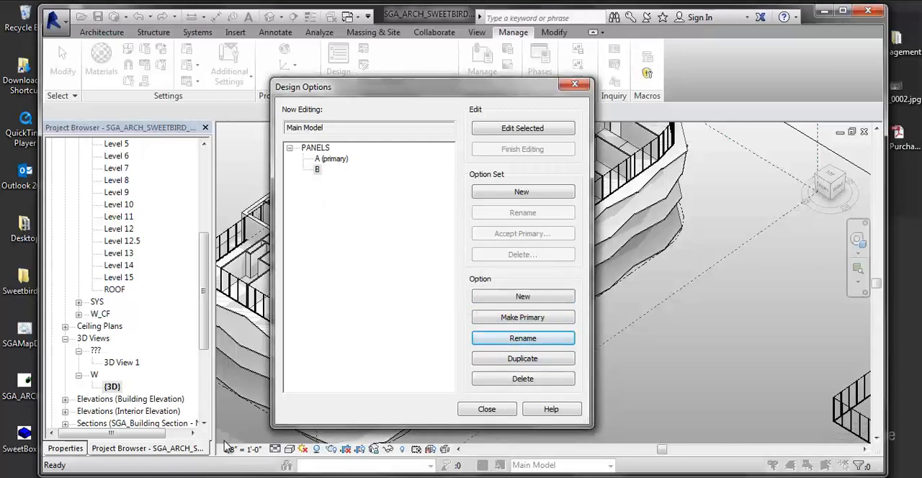
pyautogui.moveTo(432, 82); pyautogui.dragTo(569, 86)
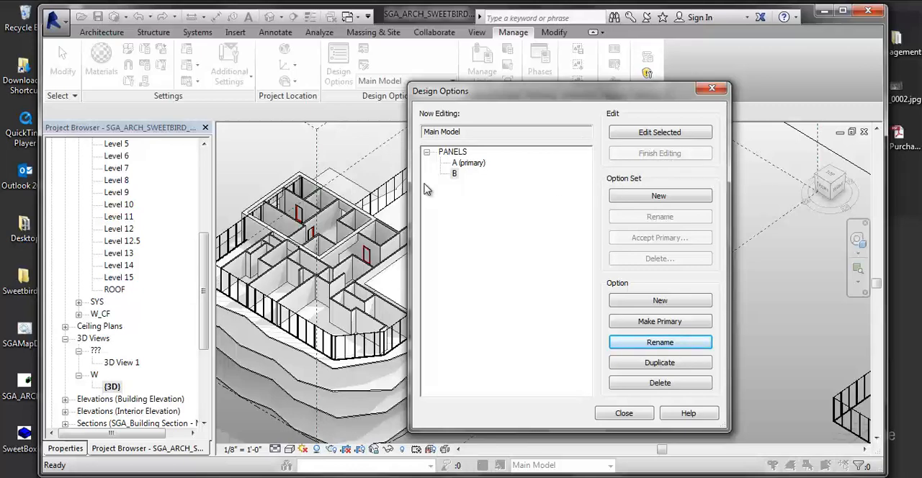
pyautogui.moveTo(473, 94); pyautogui.dragTo(460, 102)
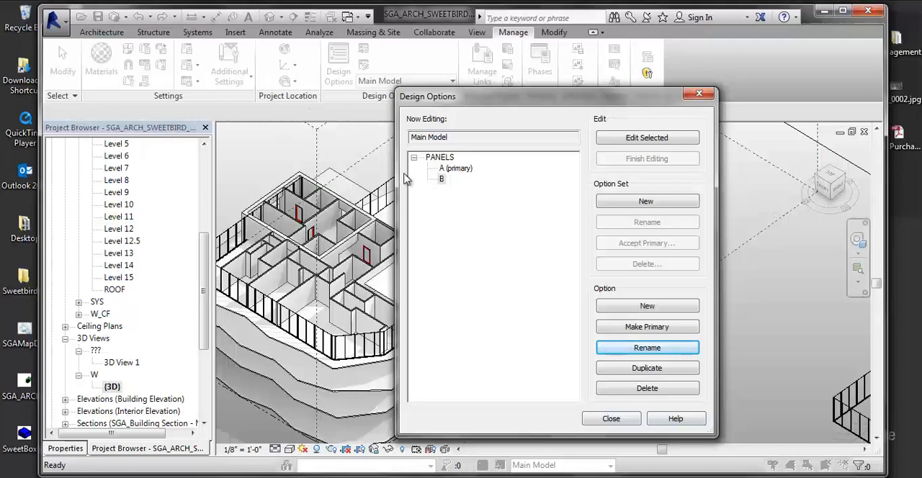
pyautogui.click(596, 419)
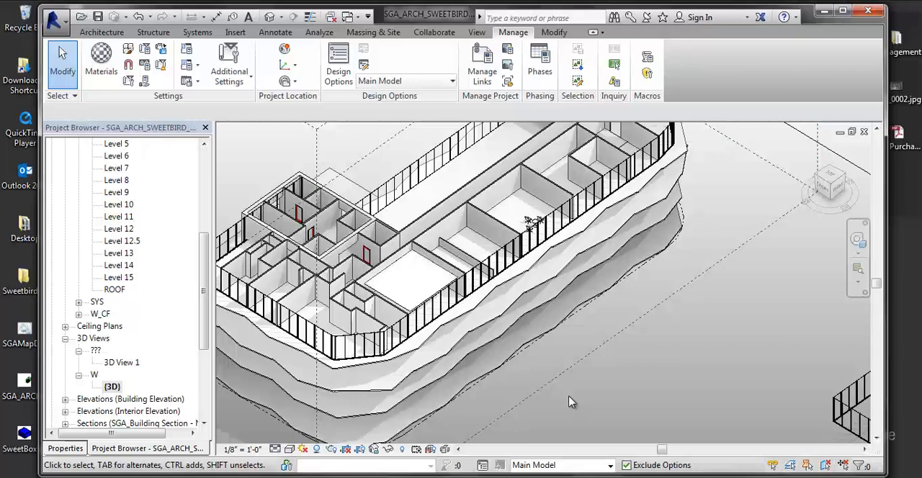
# - Review the PANELS design option setting in the 3D view's visibility overrides, and display the view's properties
pyautogui.press('v')
pyautogui.press('v')
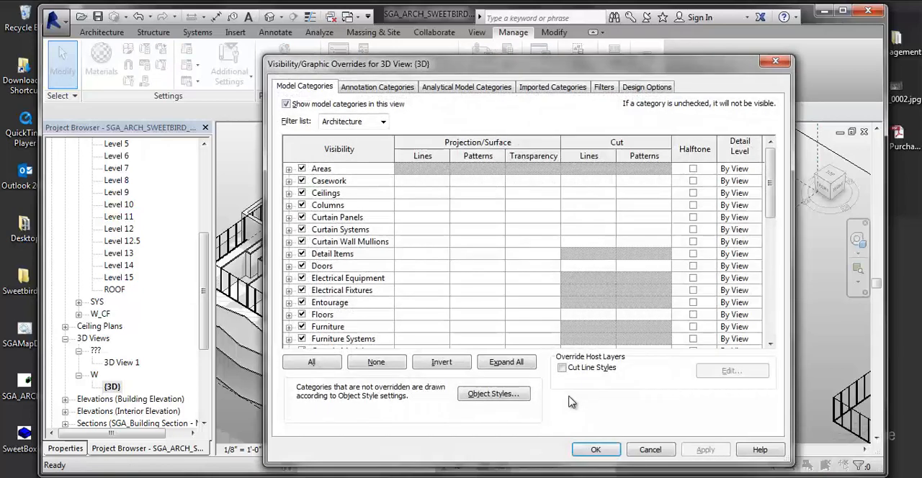
pyautogui.click(667, 87)
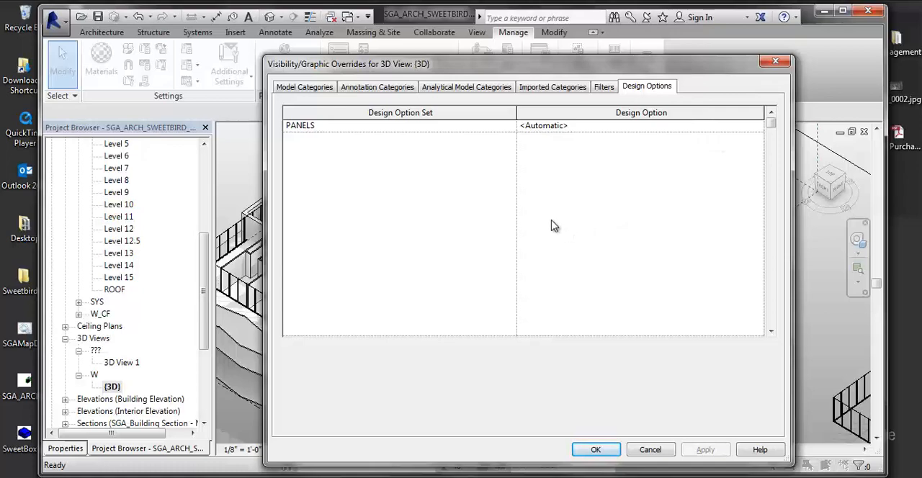
pyautogui.click(775, 60)
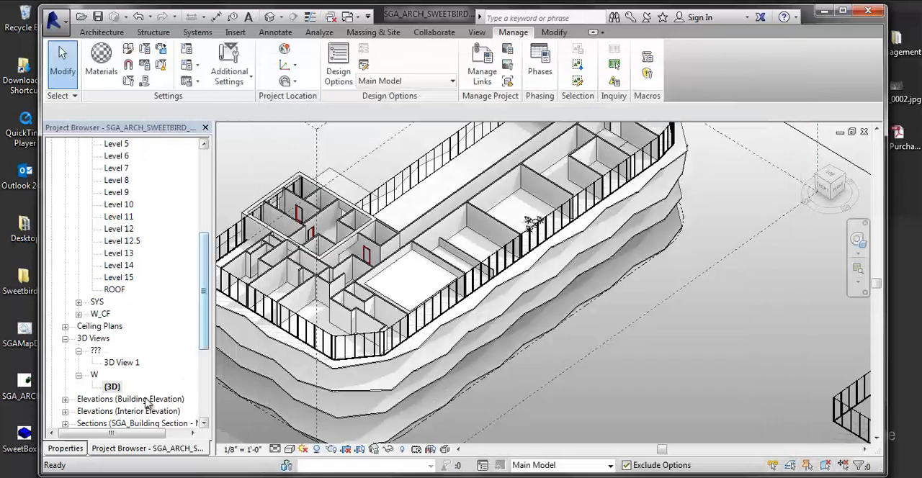
pyautogui.click(66, 448)
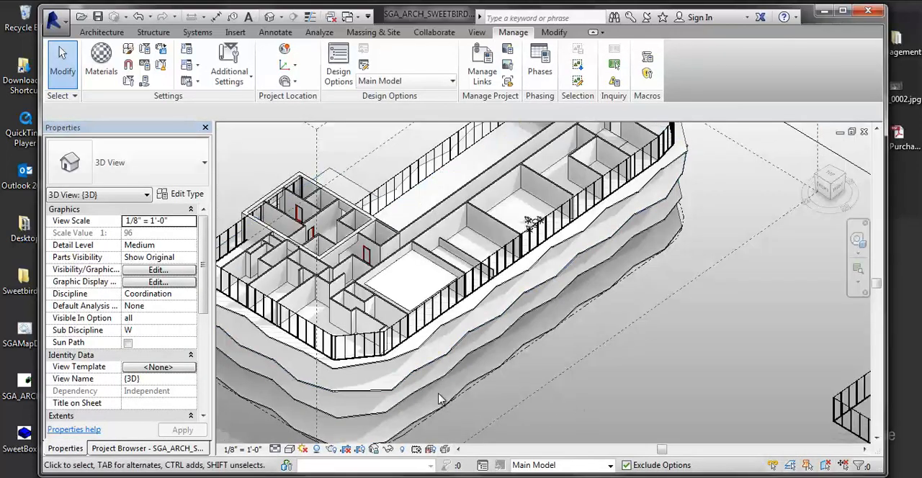
# - Duplicate the Panel Schedule
pyautogui.click(160, 448)
pyautogui.click(115, 399)
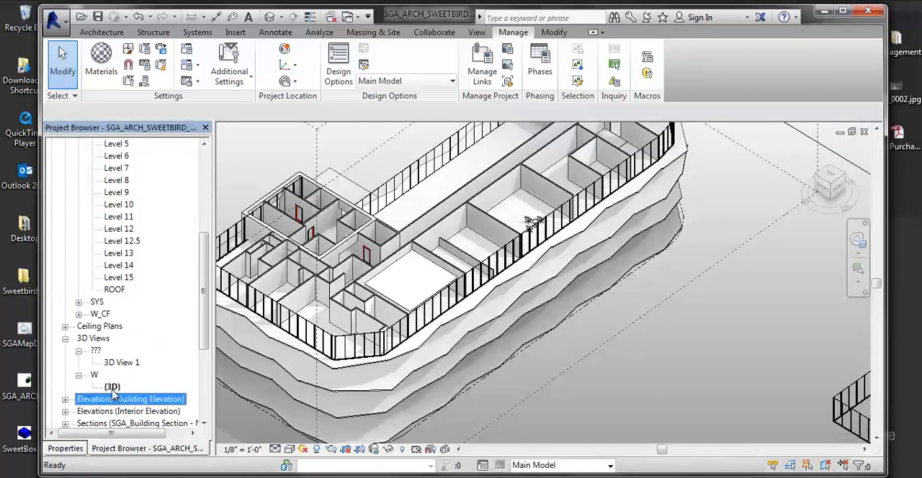
pyautogui.scroll(-3, 108, 360)
pyautogui.click(92, 399)
pyautogui.click(96, 388)
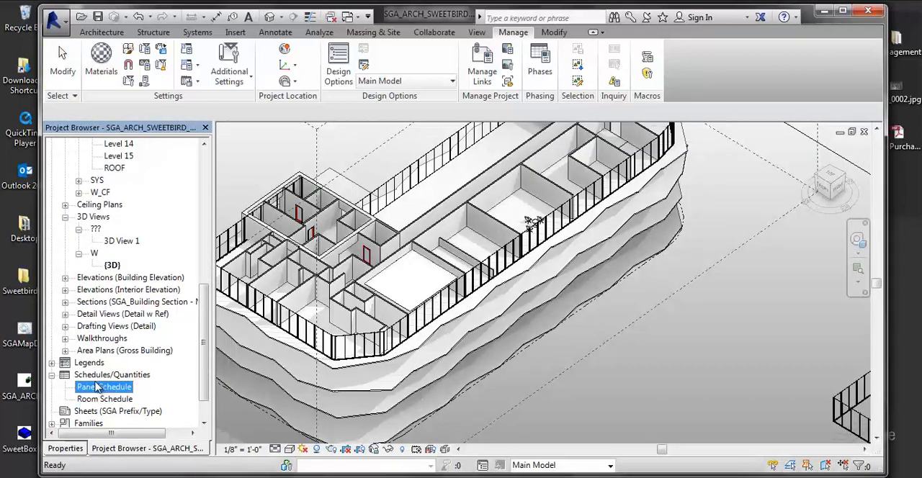
pyautogui.rightClick(102, 388)
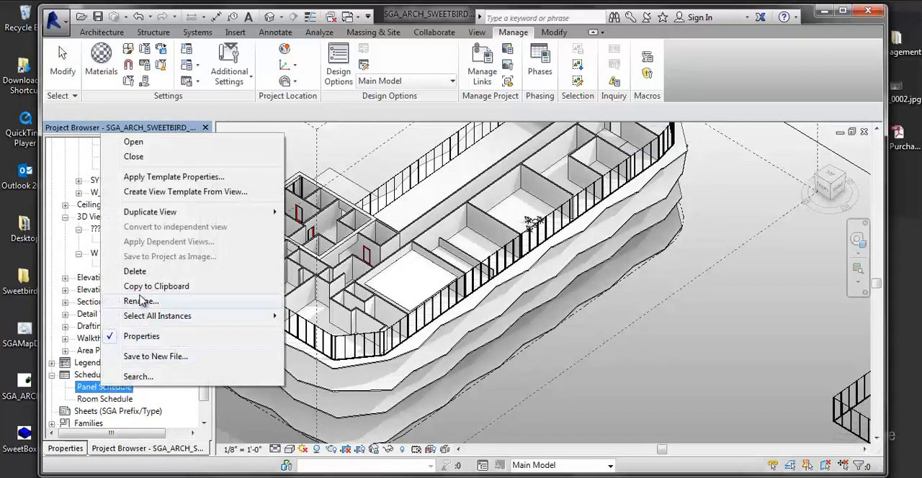
pyautogui.moveTo(166, 211)
pyautogui.click(403, 212)
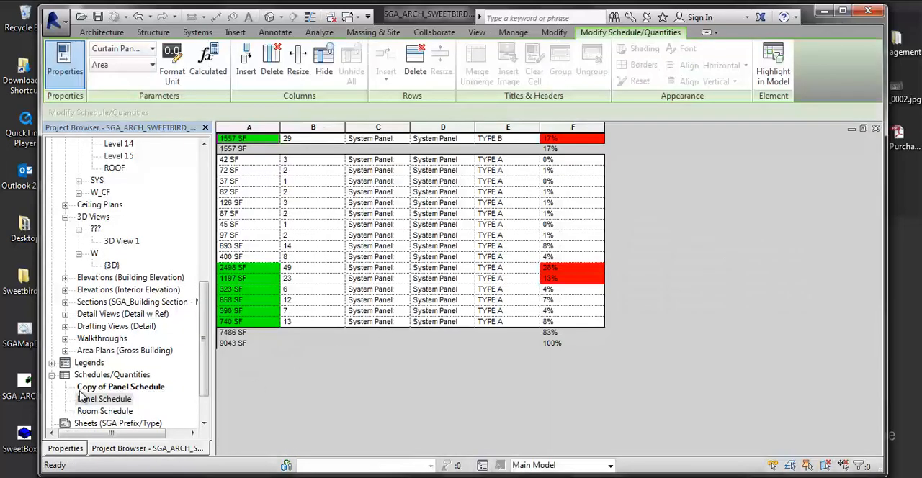
# - Rename the duplicated panel schedule as PANEL A
pyautogui.click(87, 389)
pyautogui.rightClick(87, 389)
pyautogui.click(121, 354)
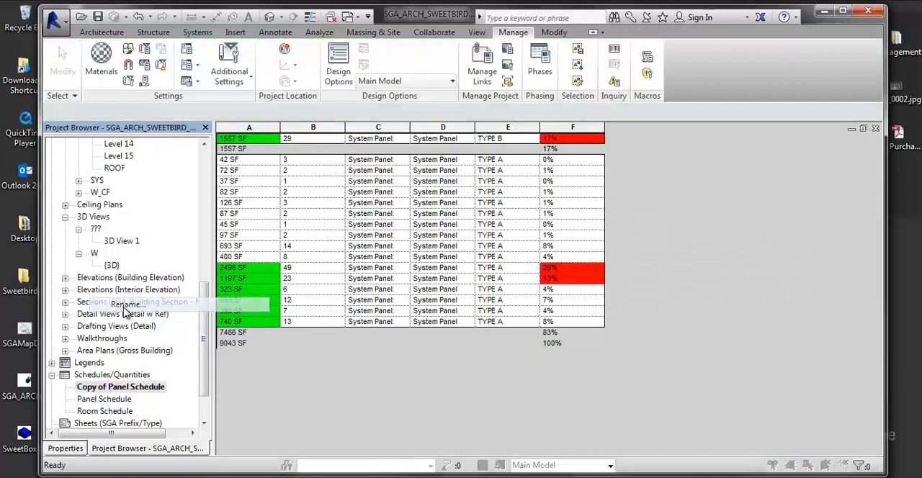
pyautogui.write('PA')
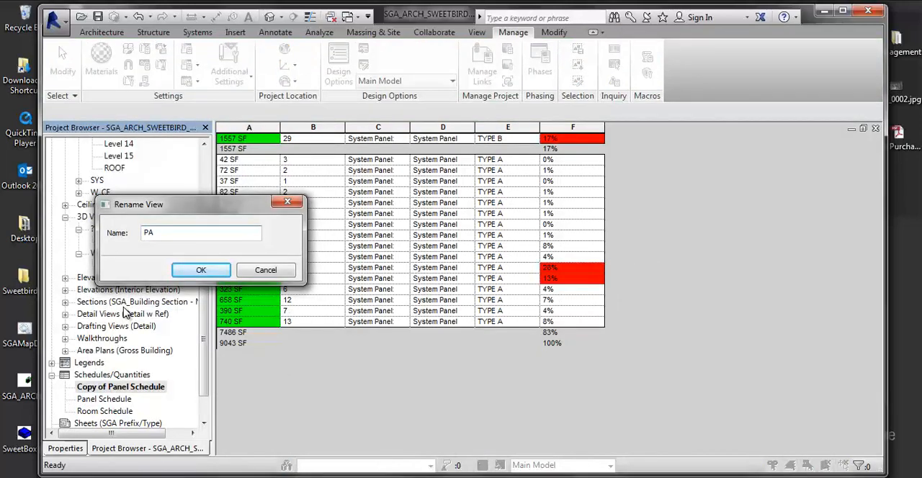
pyautogui.write('NEL A')
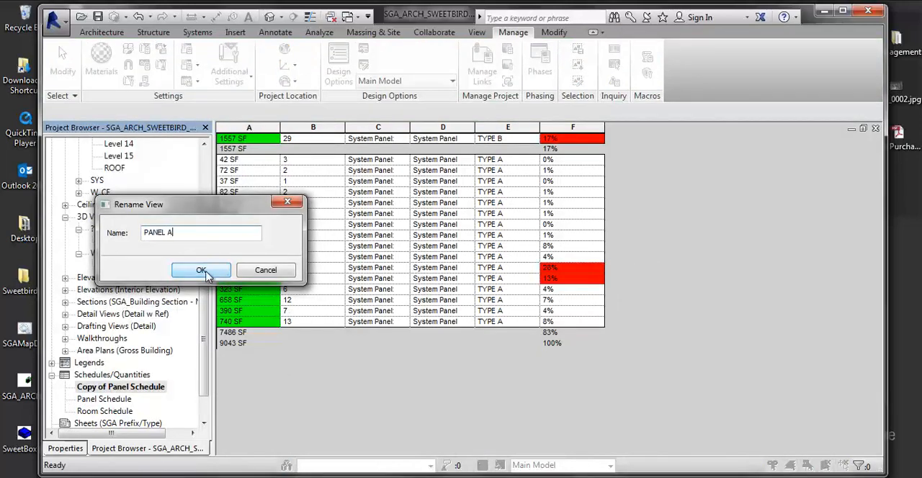
pyautogui.click(224, 273)
# - Rename the original Panel Schedule as PANEL B
pyautogui.click(108, 399)
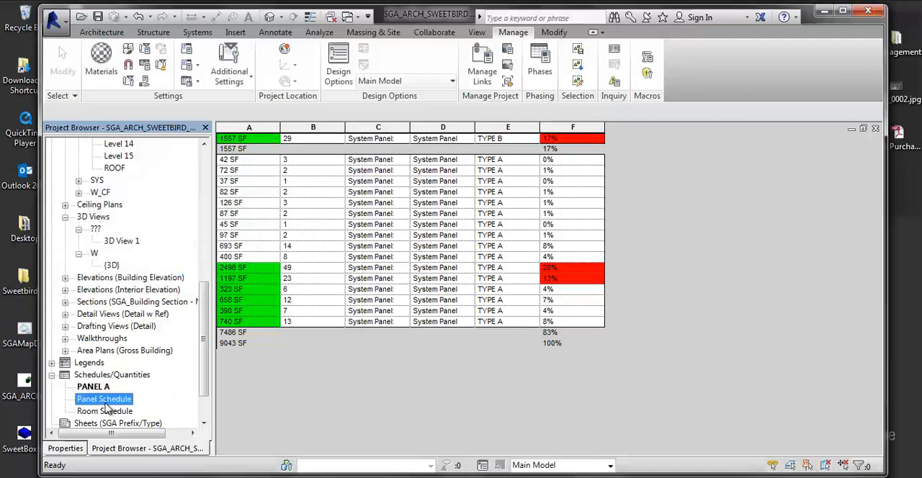
pyautogui.rightClick(108, 399)
pyautogui.click(197, 314)
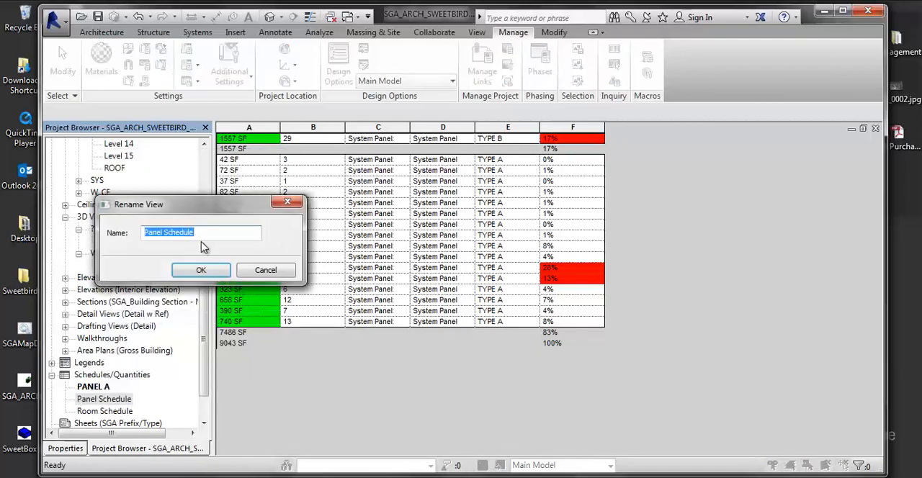
pyautogui.write('PANEL B')
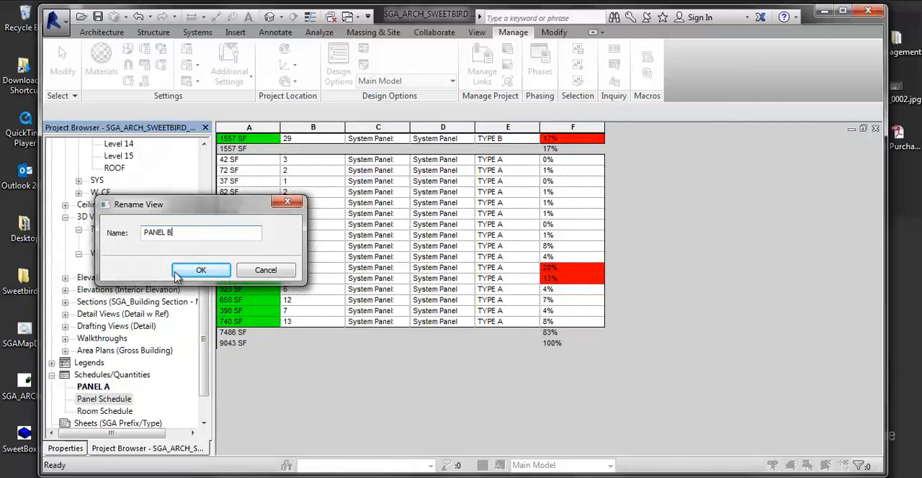
pyautogui.click(201, 270)
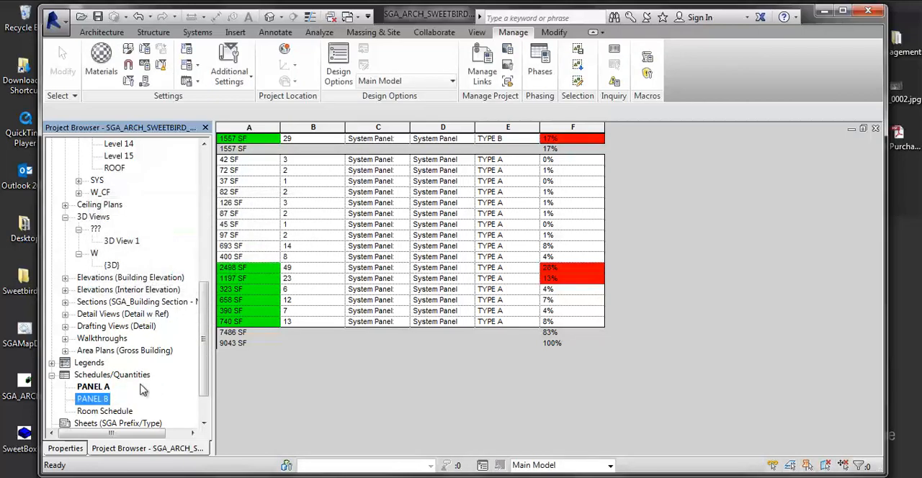
# - Open the PANEL B schedule and set its visibility for the PANELS design option set to option B
pyautogui.doubleClick(93, 399)
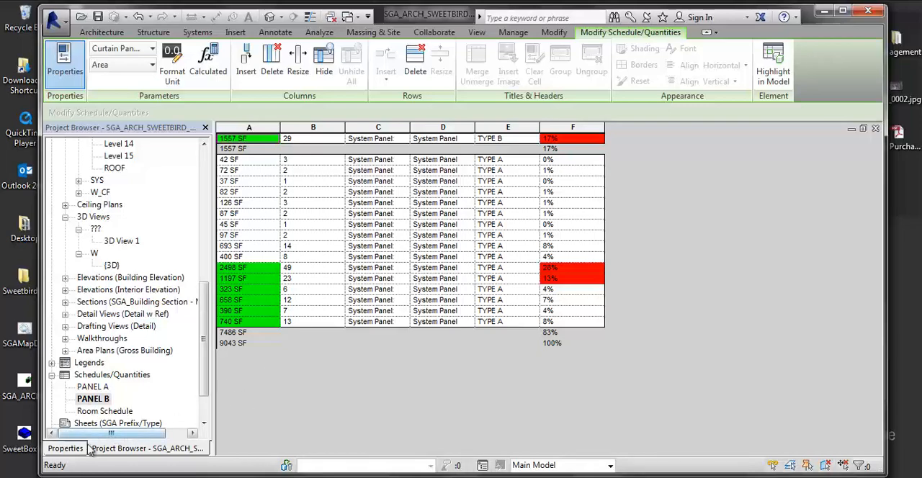
pyautogui.click(65, 448)
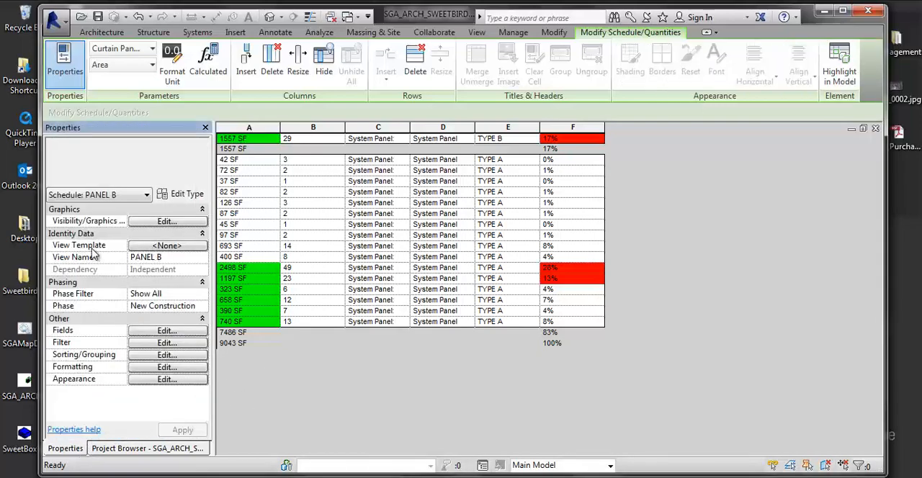
pyautogui.click(165, 221)
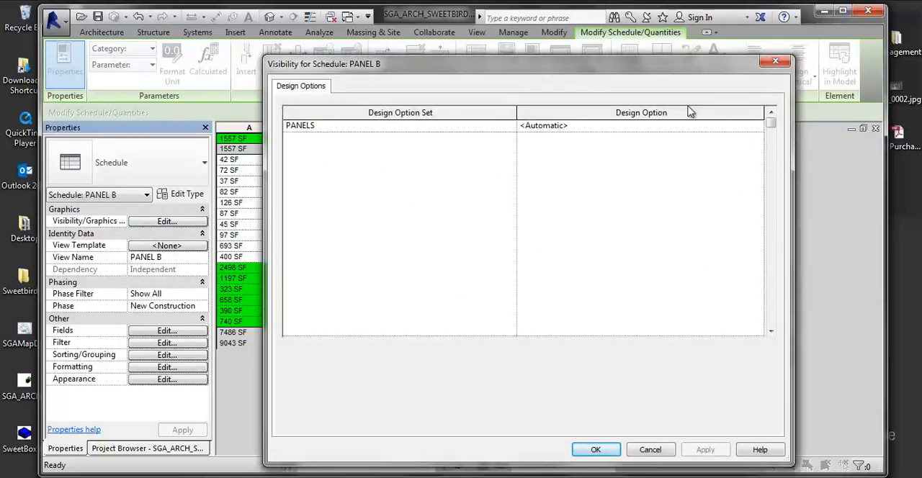
pyautogui.click(641, 127)
pyautogui.click(757, 129)
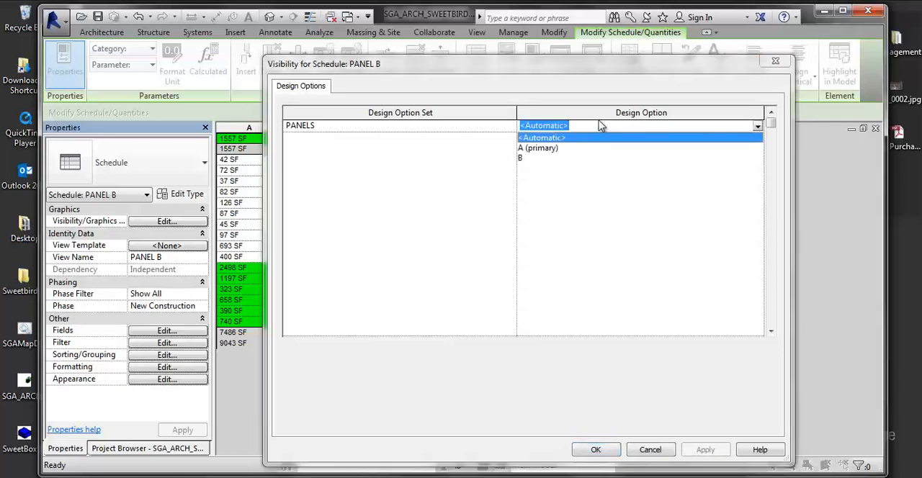
pyautogui.click(523, 162)
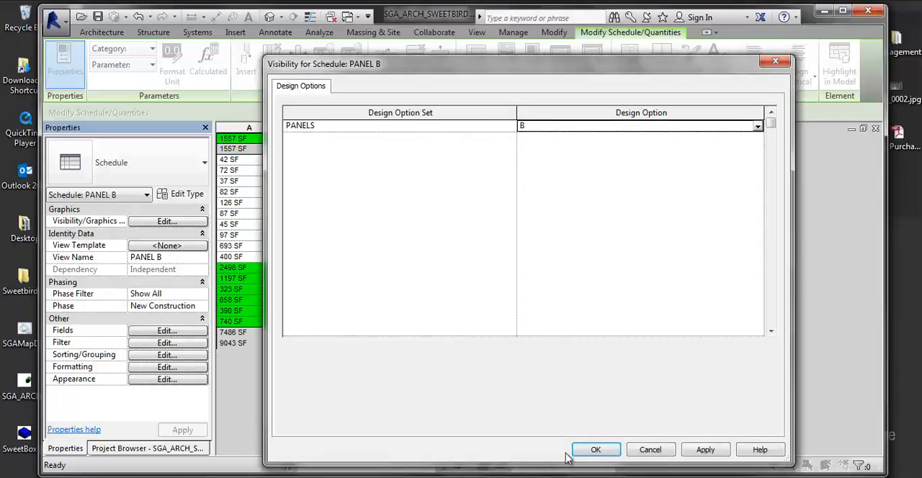
pyautogui.click(702, 452)
pyautogui.click(596, 449)
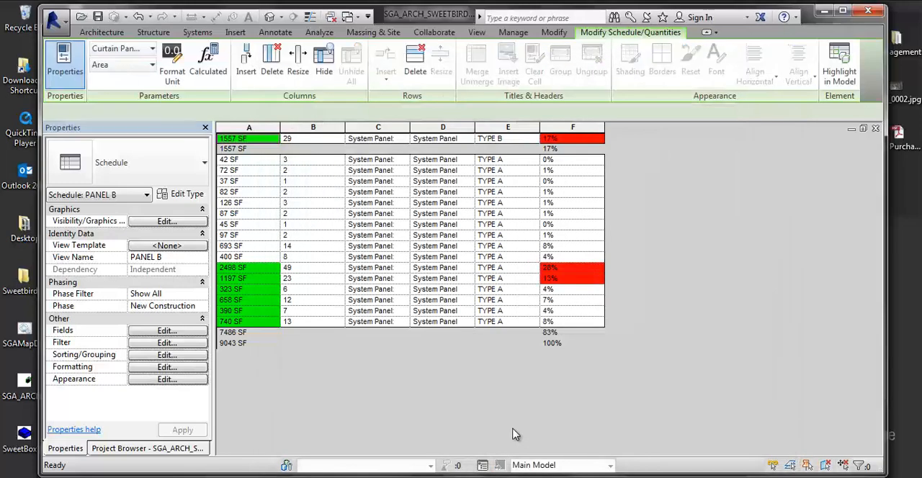
# - Open the PANEL A schedule and set its visibility for the PANELS design option set to A (primary)
pyautogui.click(98, 450)
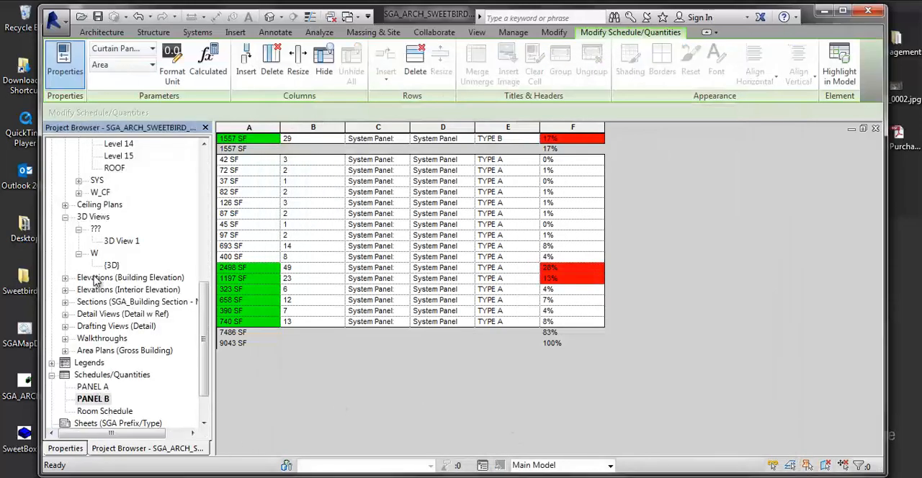
pyautogui.click(90, 387)
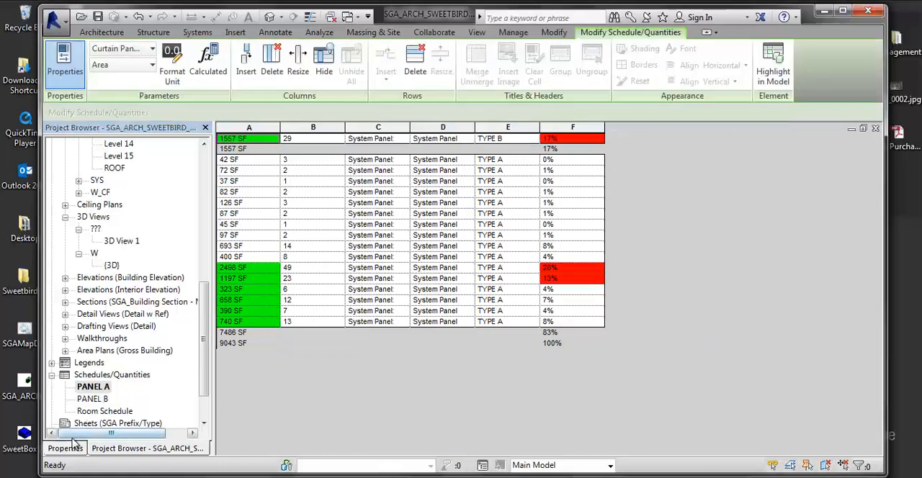
pyautogui.click(65, 448)
pyautogui.click(165, 221)
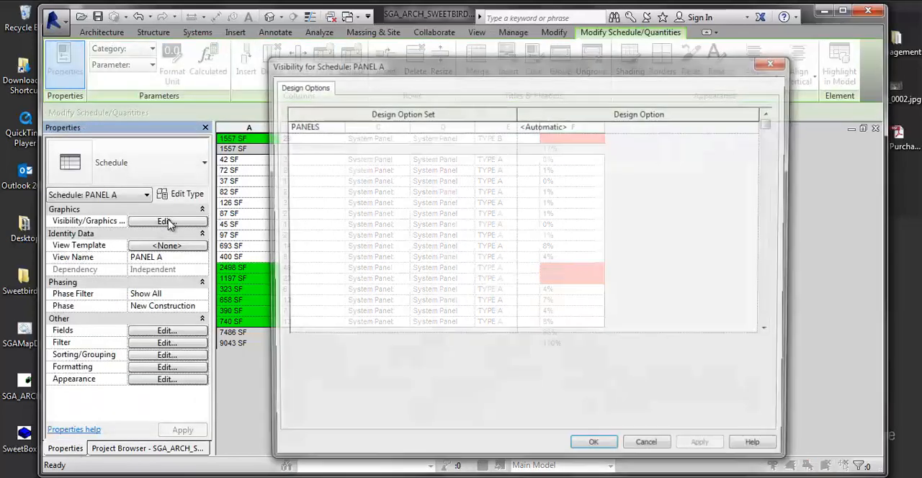
pyautogui.click(555, 126)
pyautogui.click(758, 127)
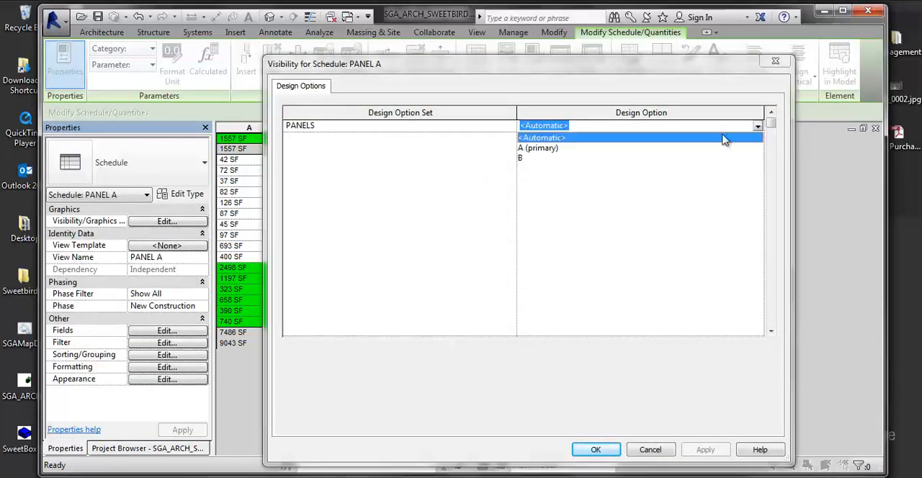
pyautogui.click(533, 148)
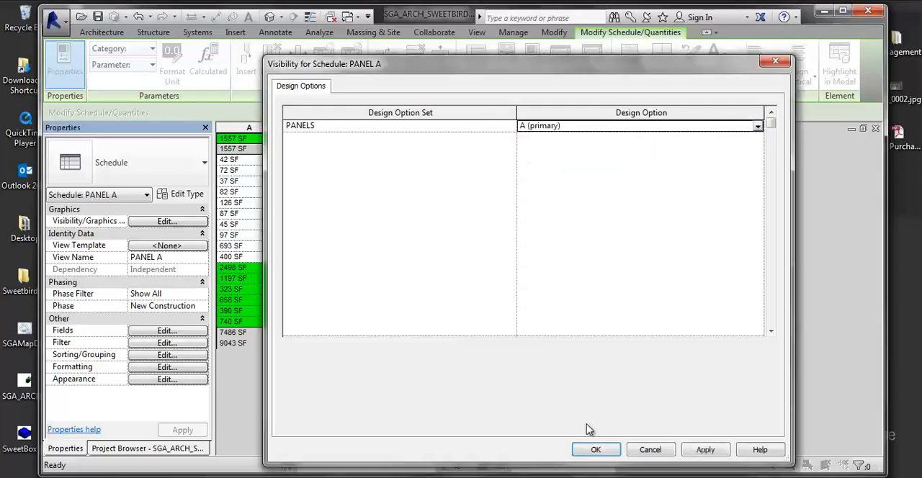
pyautogui.click(699, 450)
pyautogui.click(596, 449)
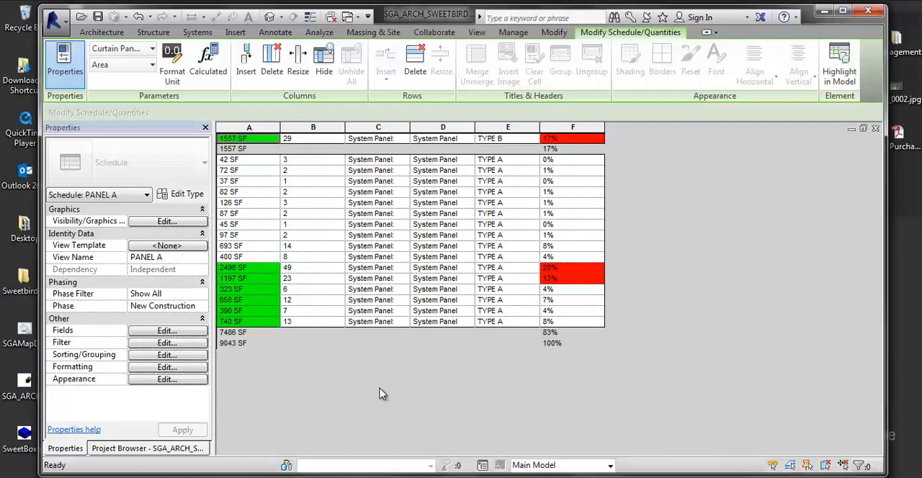
# - Open the {3D} view to show the floor's exterior curtain walls
pyautogui.click(113, 452)
pyautogui.click(66, 449)
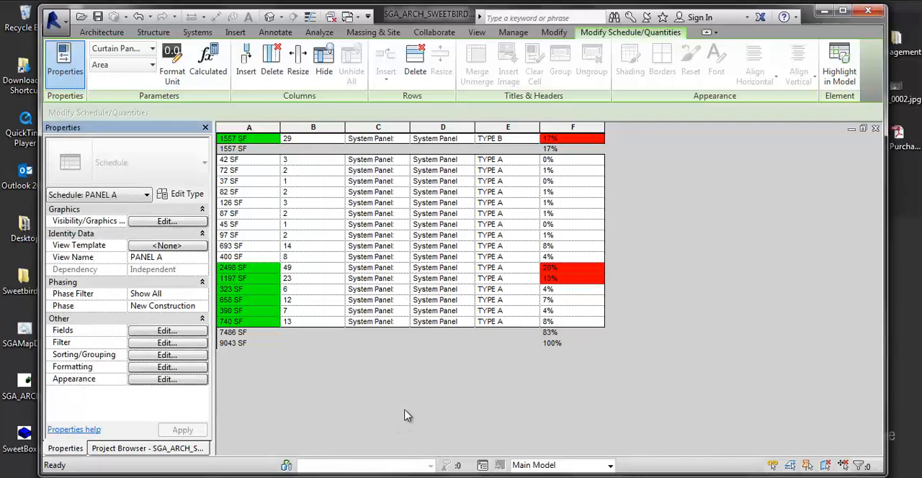
pyautogui.click(180, 450)
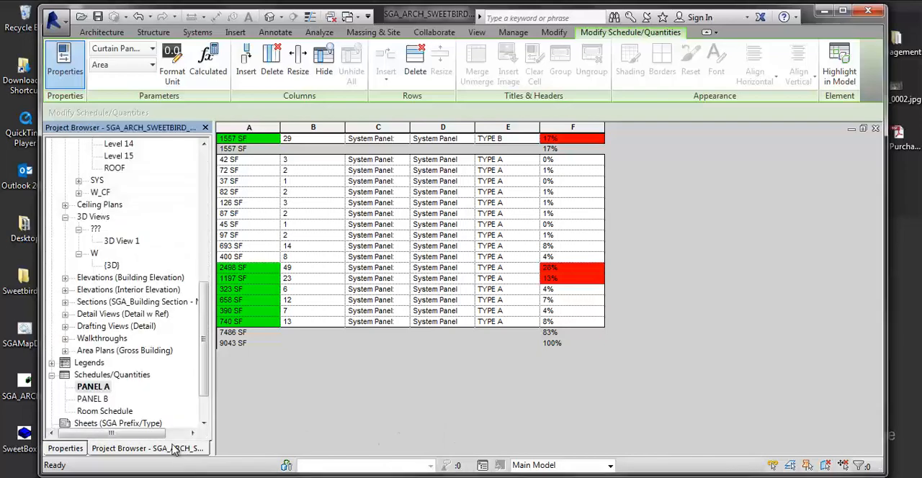
pyautogui.click(112, 266)
pyautogui.doubleClick(108, 266)
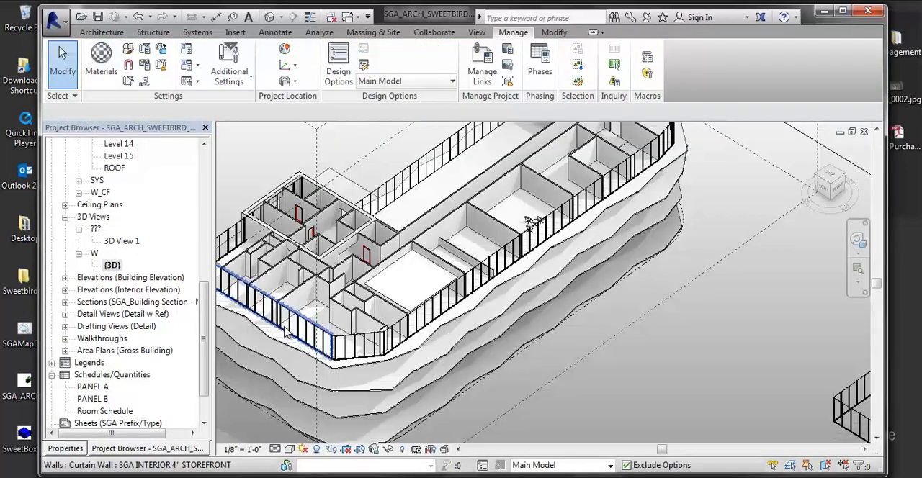
pyautogui.moveTo(468, 315); pyautogui.dragTo(531, 302, button='middle')
pyautogui.moveTo(454, 322); pyautogui.dragTo(429, 344, button='middle')
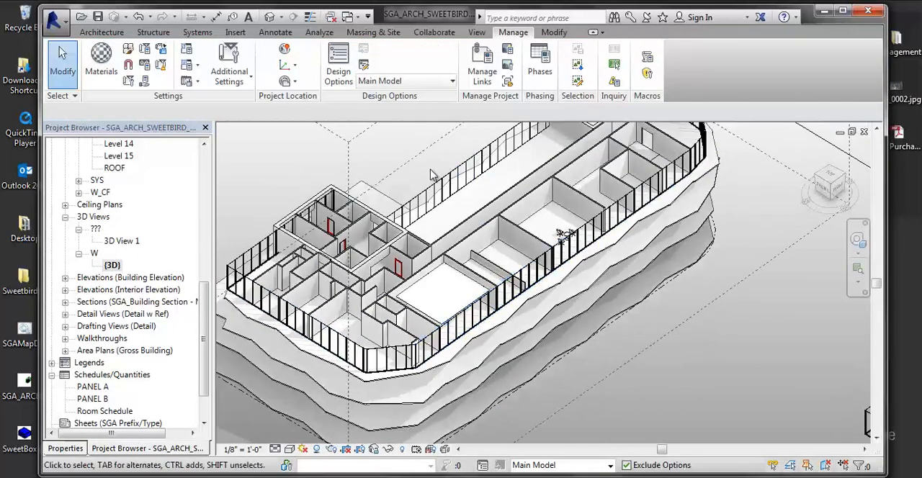
pyautogui.click(449, 196)
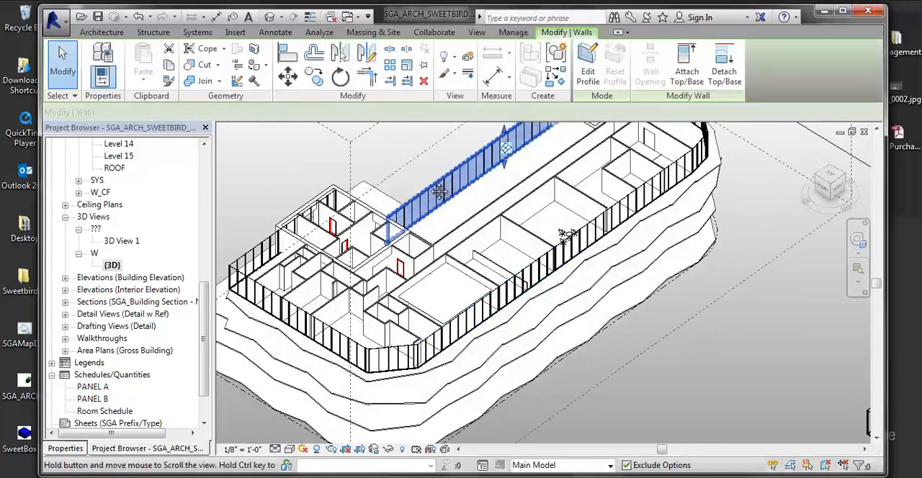
pyautogui.keyDown('ctrl'); pyautogui.click(253, 277); pyautogui.keyUp('ctrl')
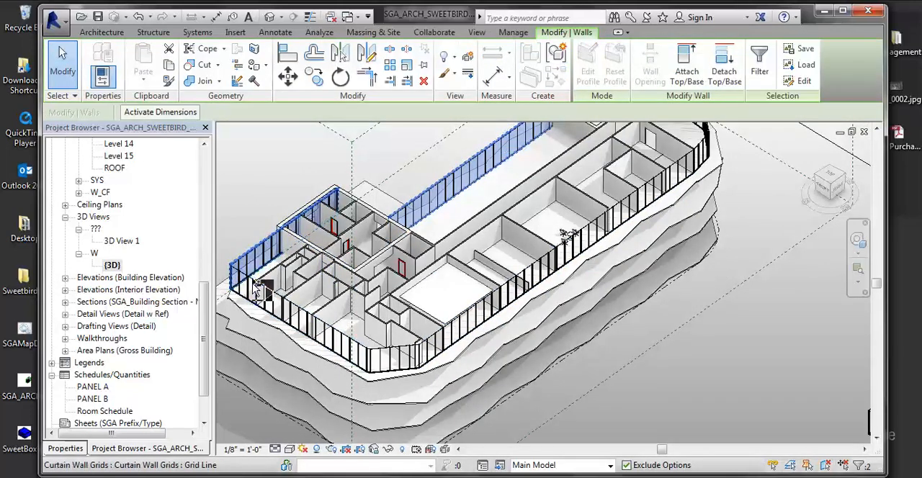
pyautogui.keyDown('ctrl'); pyautogui.click(254, 281); pyautogui.keyUp('ctrl')
pyautogui.click(265, 220)
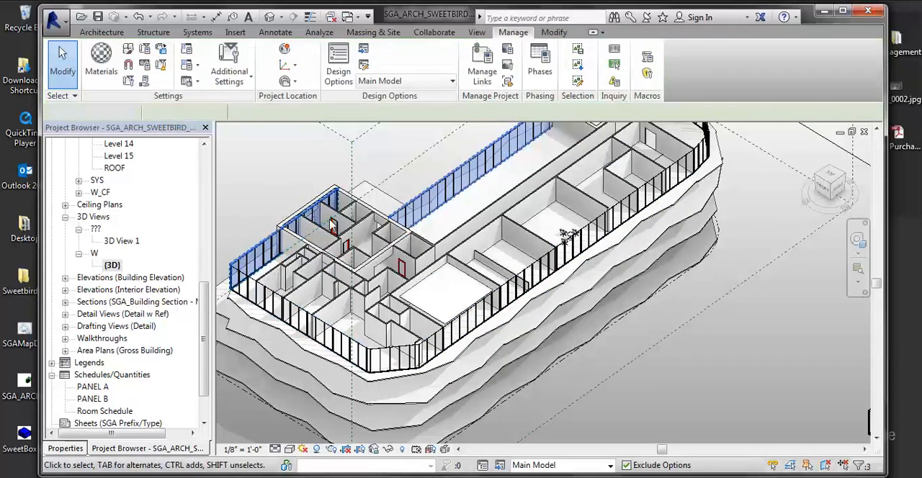
# - Select the exterior curtain walls along both long sides and around the near end of the floor
pyautogui.scroll(1, 256, 277)
pyautogui.moveTo(256, 277); pyautogui.dragTo(282, 274, button='middle')
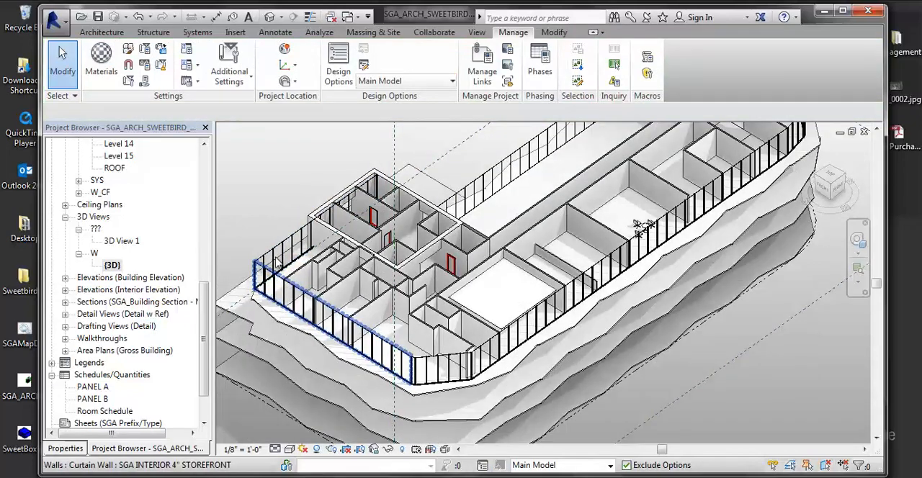
pyautogui.click(285, 282)
pyautogui.keyDown('ctrl'); pyautogui.click(282, 247); pyautogui.keyUp('ctrl')
pyautogui.keyDown('ctrl'); pyautogui.click(492, 187); pyautogui.keyUp('ctrl')
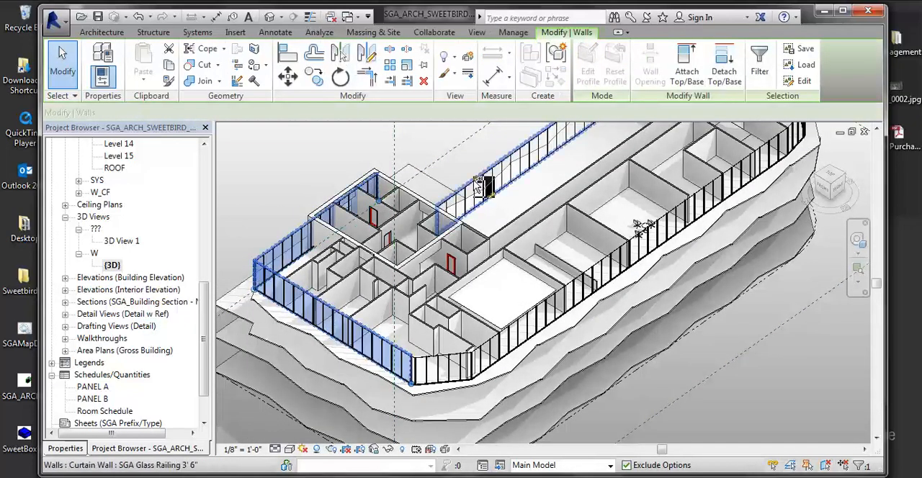
pyautogui.keyDown('ctrl'); pyautogui.click(449, 360); pyautogui.keyUp('ctrl')
# - Add the curtain wall segments around the far end of the floor to the selection
pyautogui.moveTo(668, 283); pyautogui.dragTo(492, 383, button='middle')
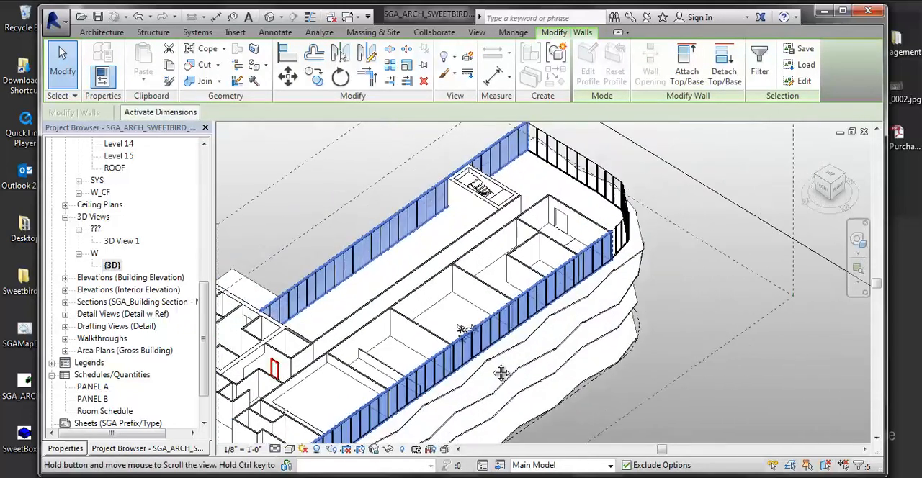
pyautogui.keyDown('ctrl'); pyautogui.click(623, 229); pyautogui.keyUp('ctrl')
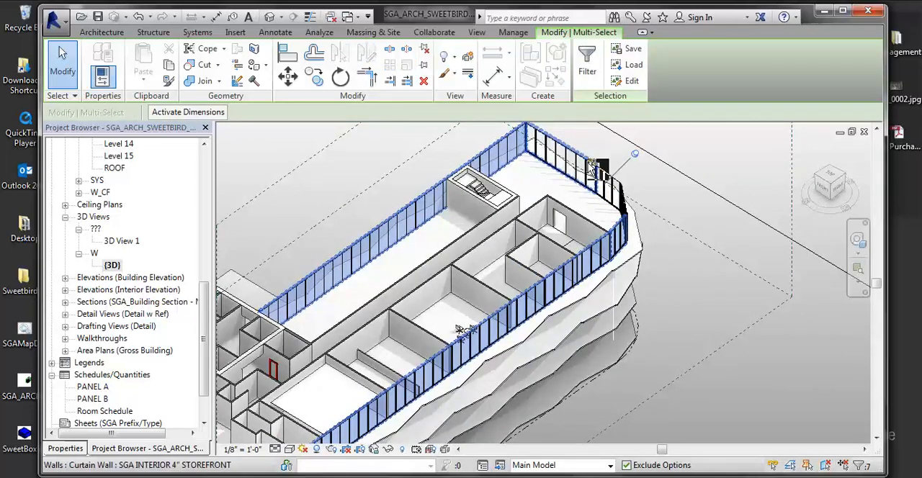
pyautogui.keyDown('ctrl'); pyautogui.click(607, 176); pyautogui.keyUp('ctrl')
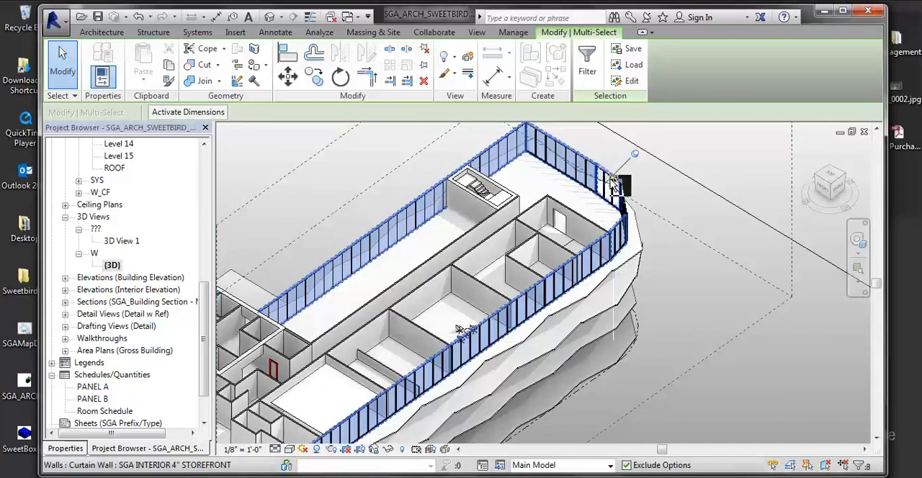
pyautogui.keyDown('ctrl'); pyautogui.click(623, 209); pyautogui.keyUp('ctrl')
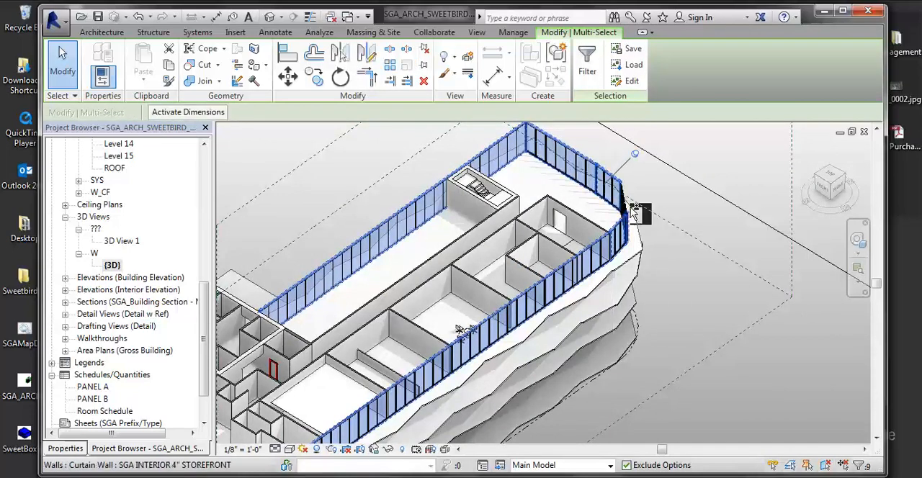
pyautogui.keyDown('ctrl'); pyautogui.click(631, 213); pyautogui.keyUp('ctrl')
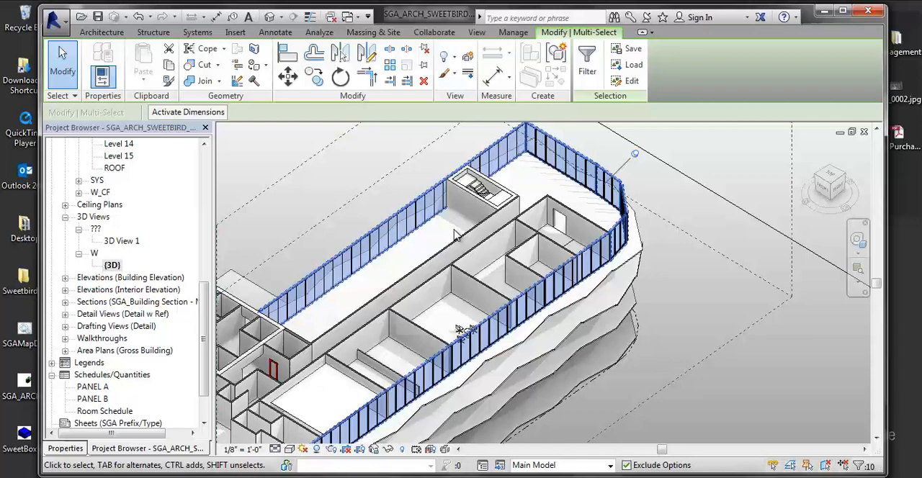
# - Add the selected perimeter curtain walls to the PANELS design option set, in both options A (primary) and B
pyautogui.click(504, 36)
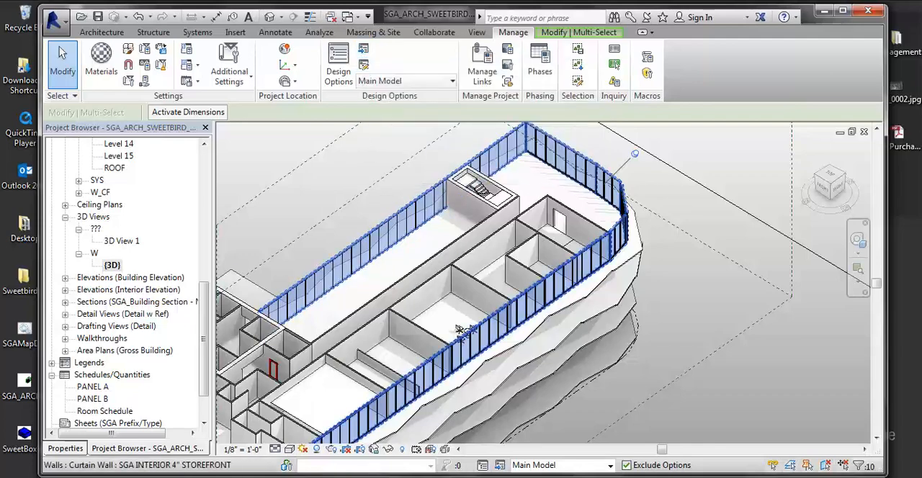
pyautogui.click(372, 476)
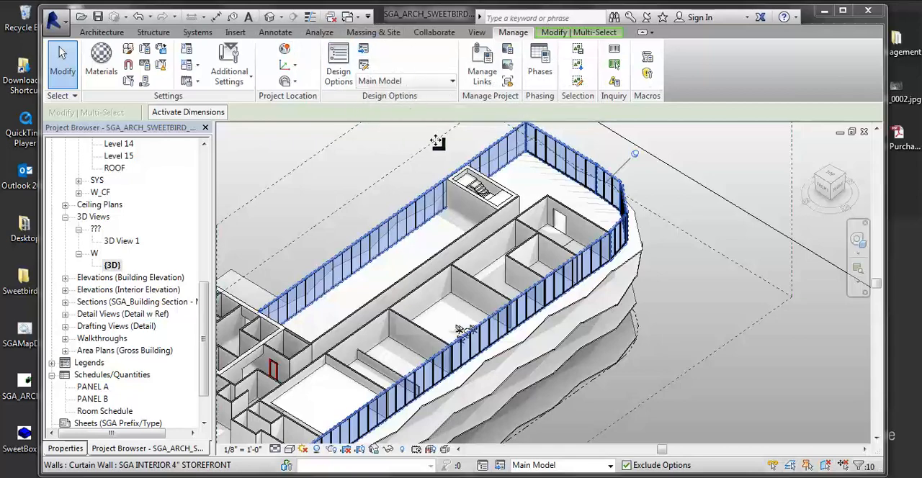
pyautogui.click(363, 50)
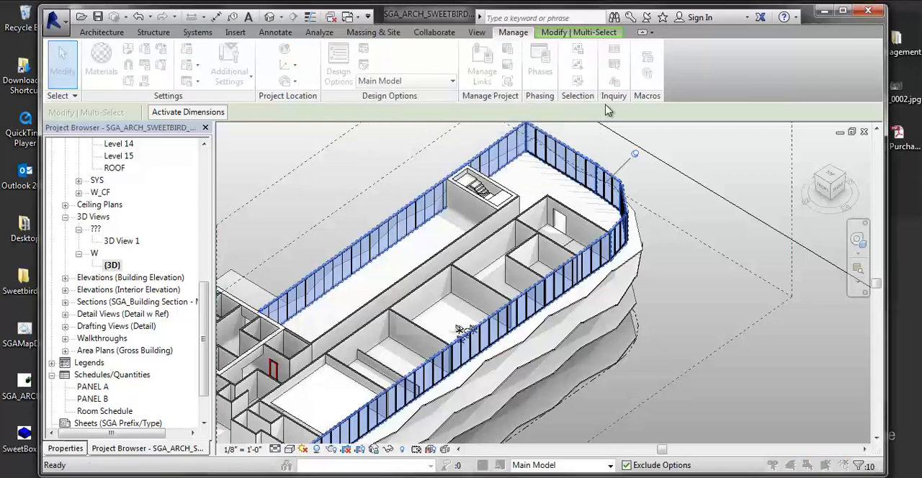
pyautogui.moveTo(173, 106); pyautogui.dragTo(263, 119)
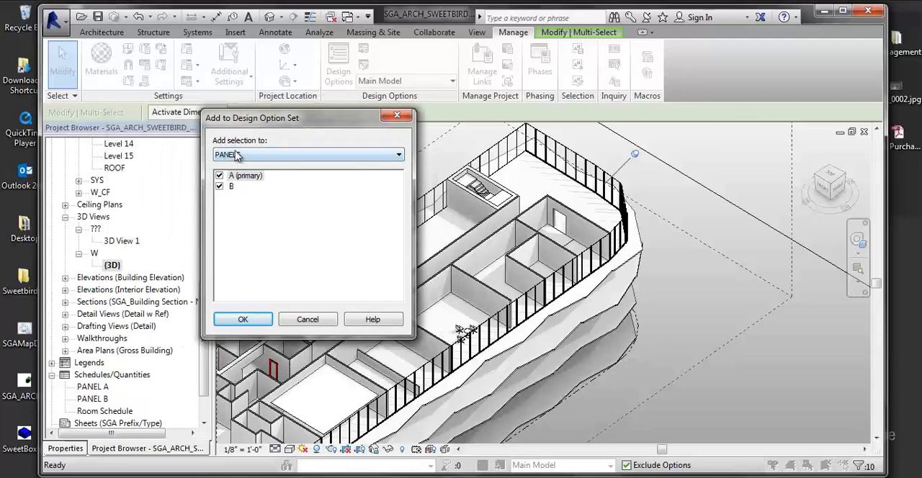
pyautogui.click(312, 156)
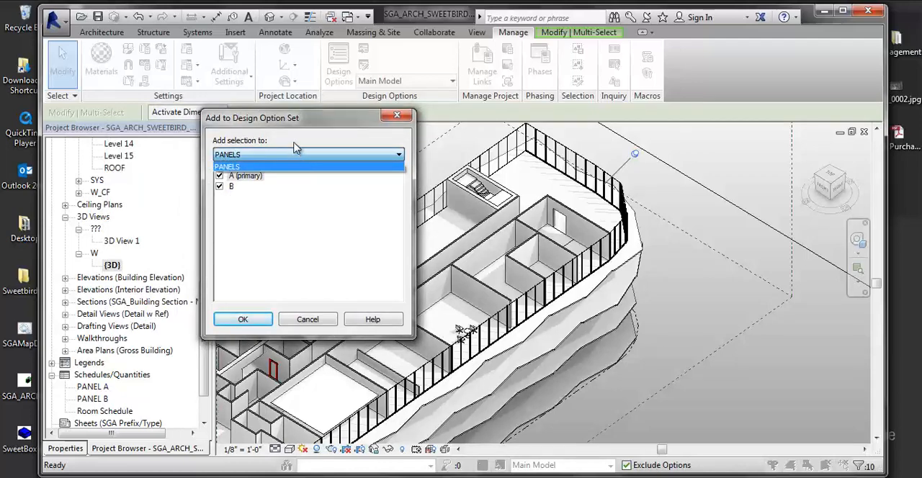
pyautogui.click(324, 225)
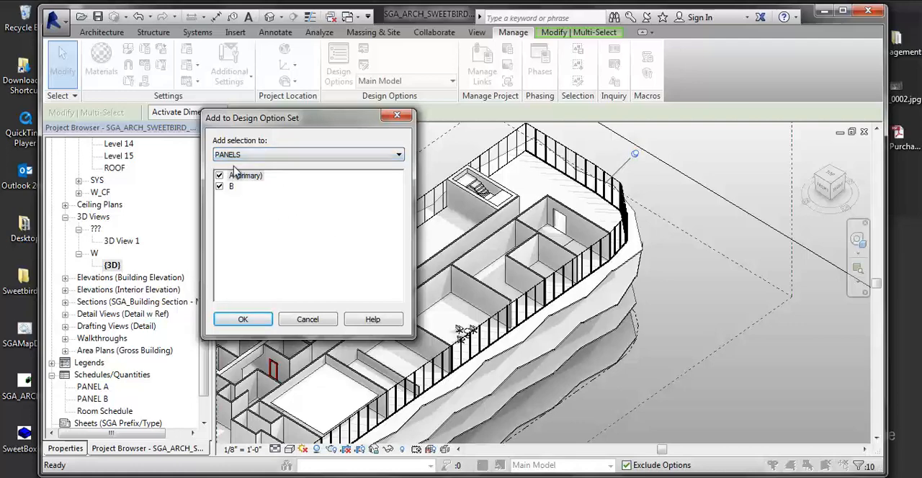
pyautogui.click(255, 321)
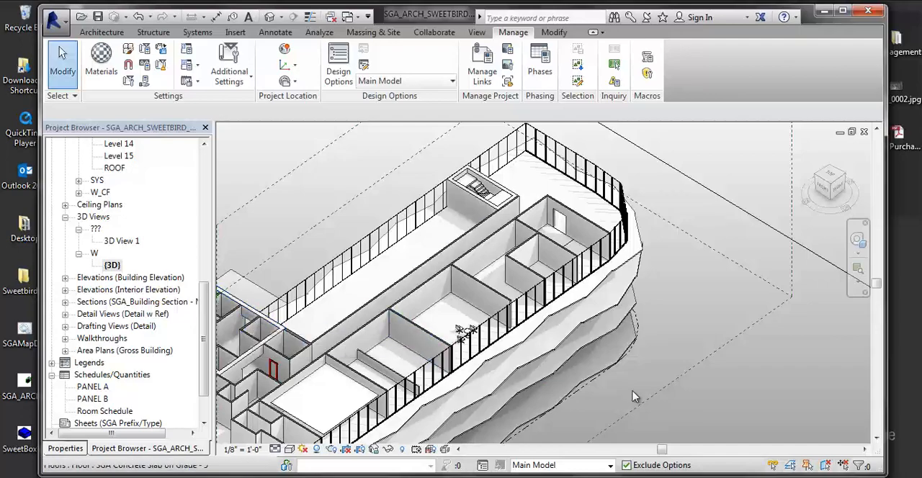
# - Make PANELS options A (primary) and B active in turn to compare the curtain walls in each
pyautogui.moveTo(545, 306); pyautogui.dragTo(585, 245, button='middle')
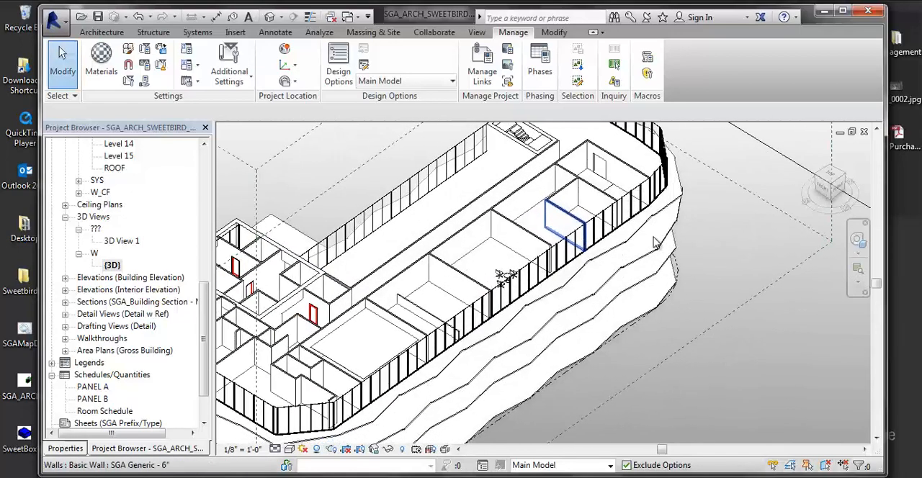
pyautogui.moveTo(470, 232); pyautogui.dragTo(555, 232, button='middle')
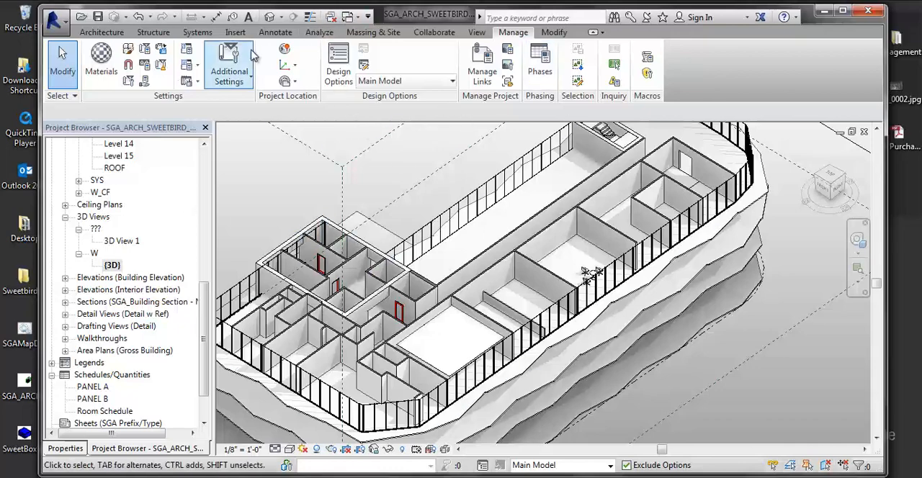
pyautogui.click(422, 82)
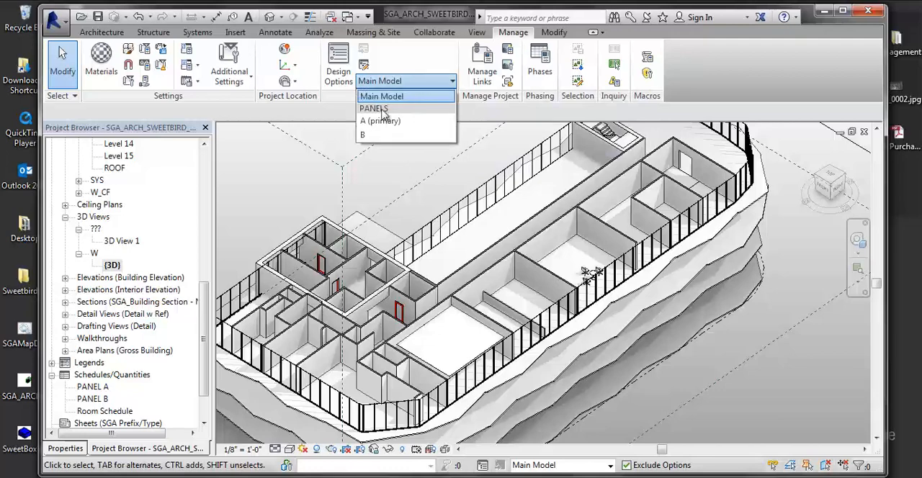
pyautogui.click(382, 122)
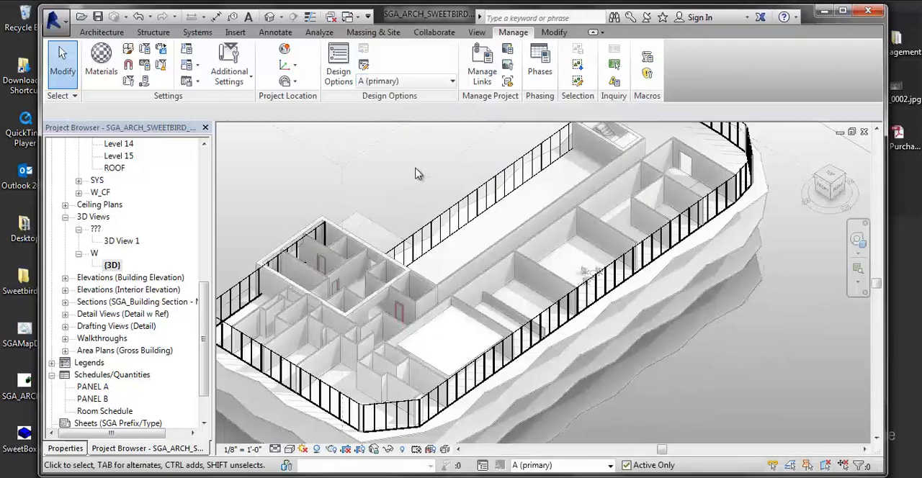
pyautogui.click(425, 80)
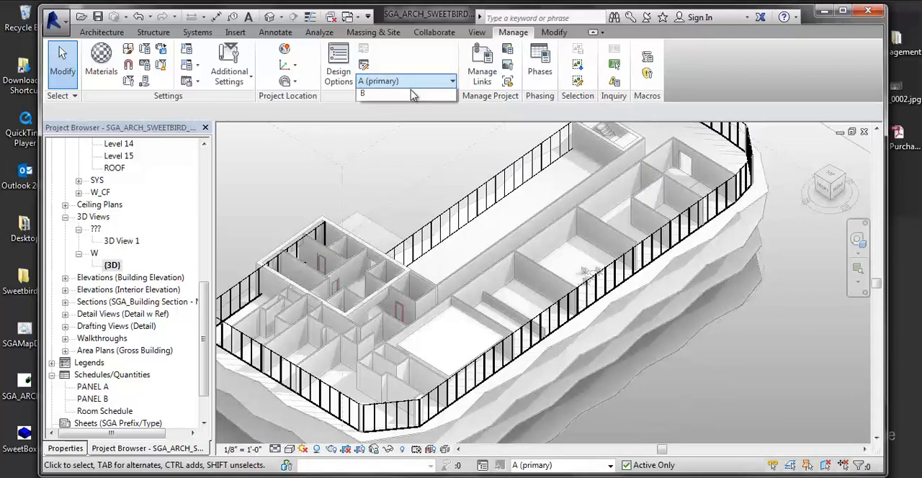
pyautogui.click(382, 135)
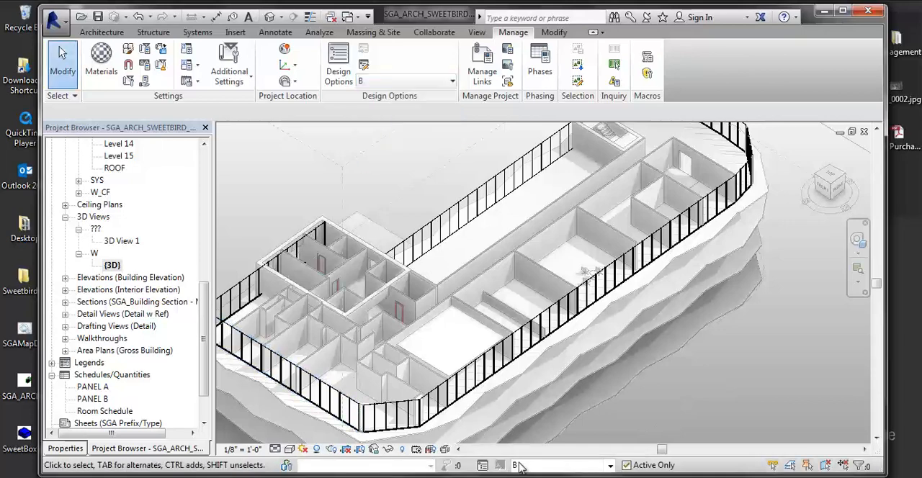
# - Make option A (primary) active and change the long SGA Glass Railing 3' 6" curtain wall to type SGA INTERIOR 4" STOREFRONT
pyautogui.click(432, 82)
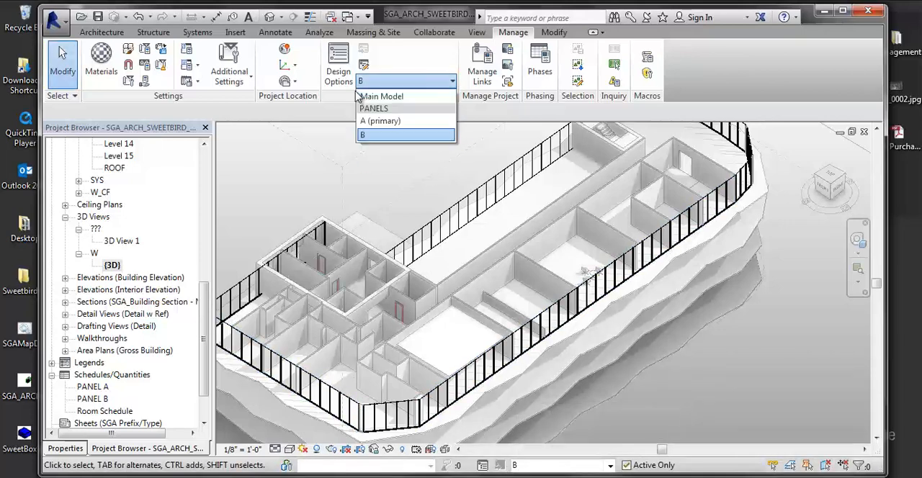
pyautogui.click(524, 176)
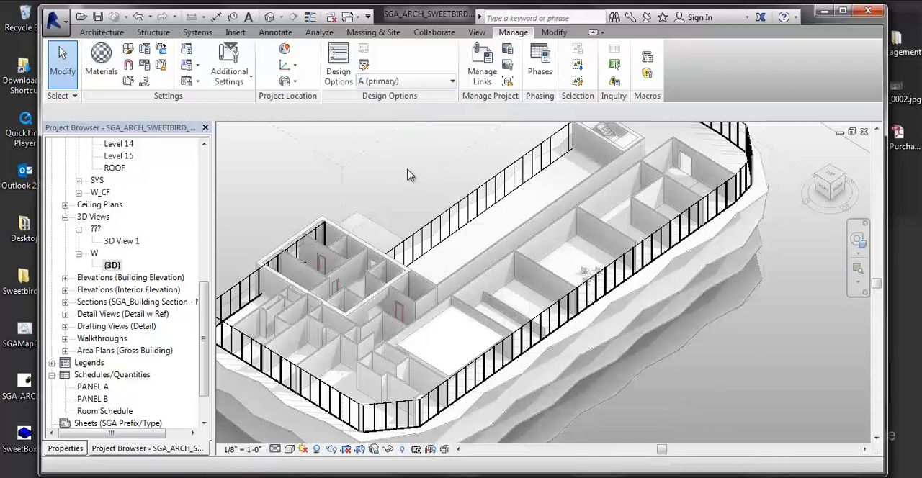
pyautogui.click(435, 229)
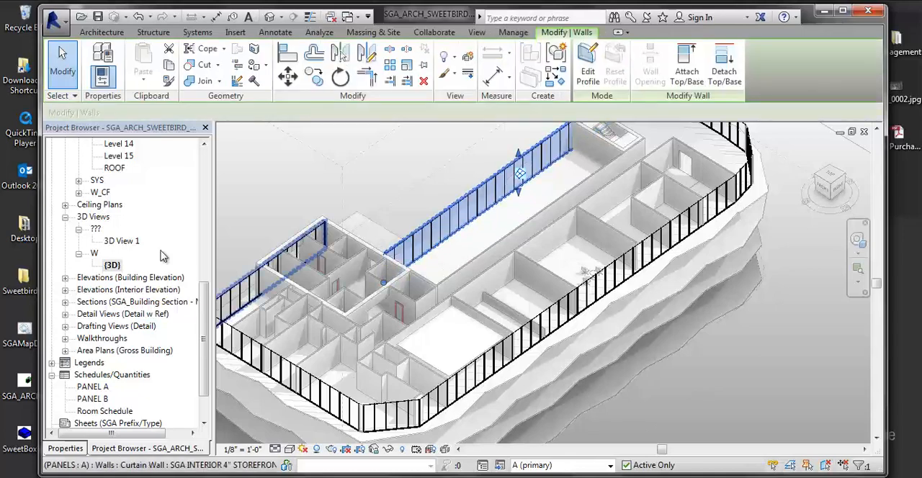
pyautogui.click(66, 448)
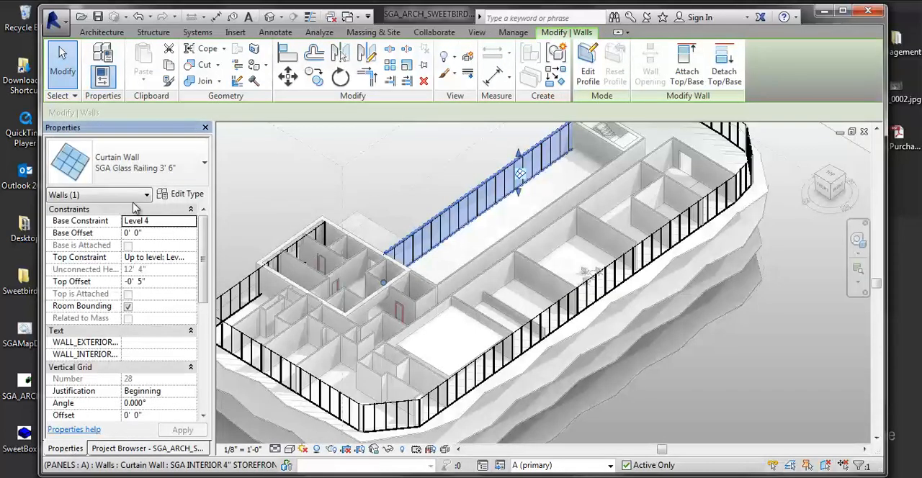
pyautogui.click(142, 180)
pyautogui.scroll(-2, 124, 259)
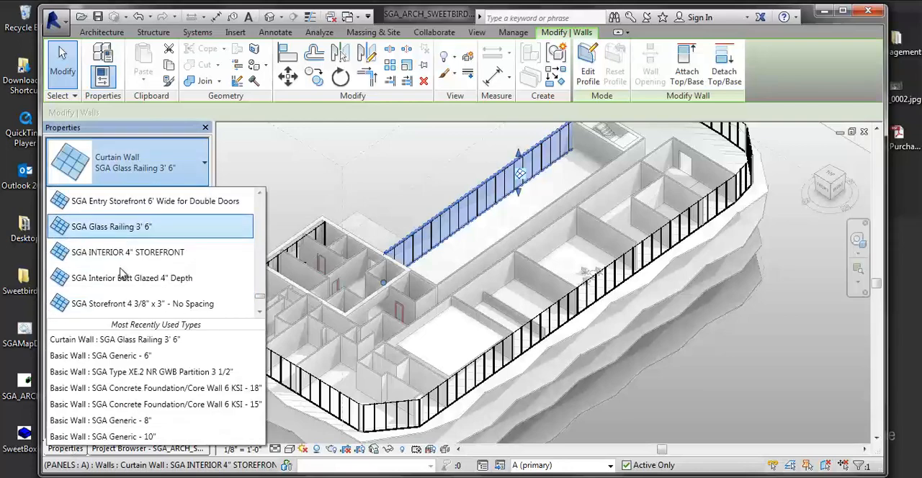
pyautogui.click(402, 186)
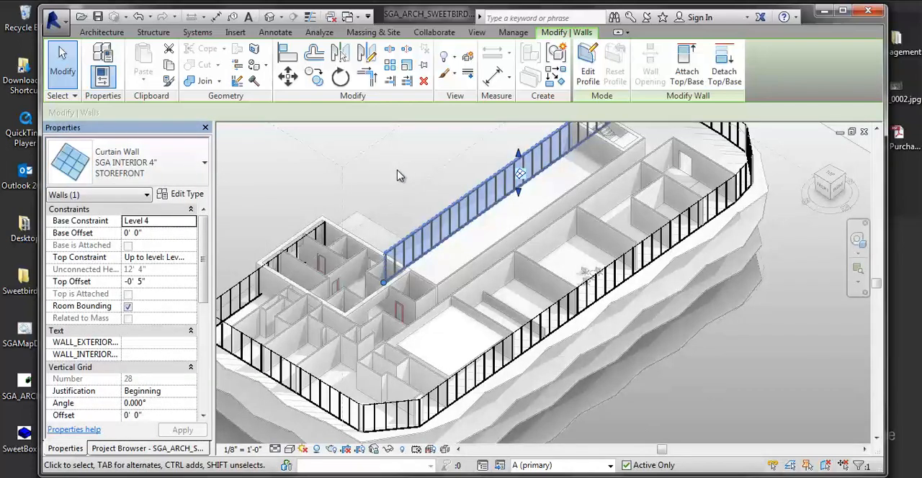
pyautogui.click(398, 176)
# - Select option A's curtain walls around the near end and along the long outer side of the floor
pyautogui.click(240, 288)
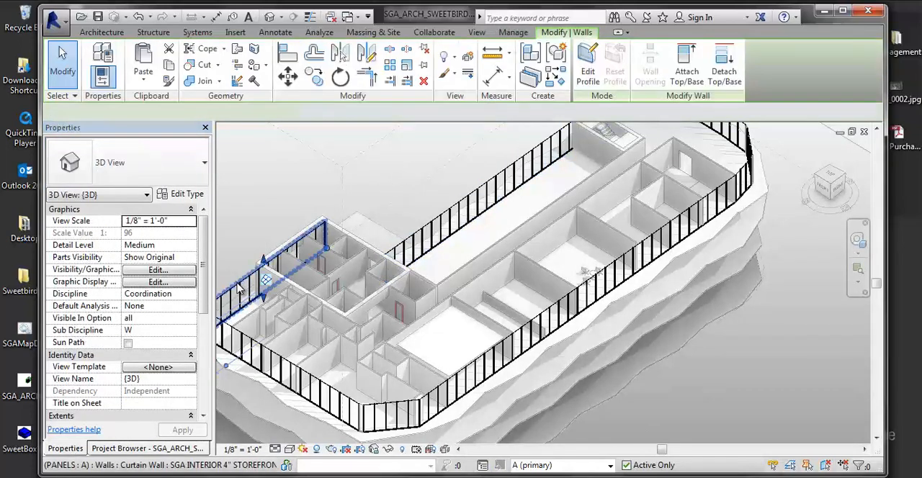
pyautogui.press('Tab')
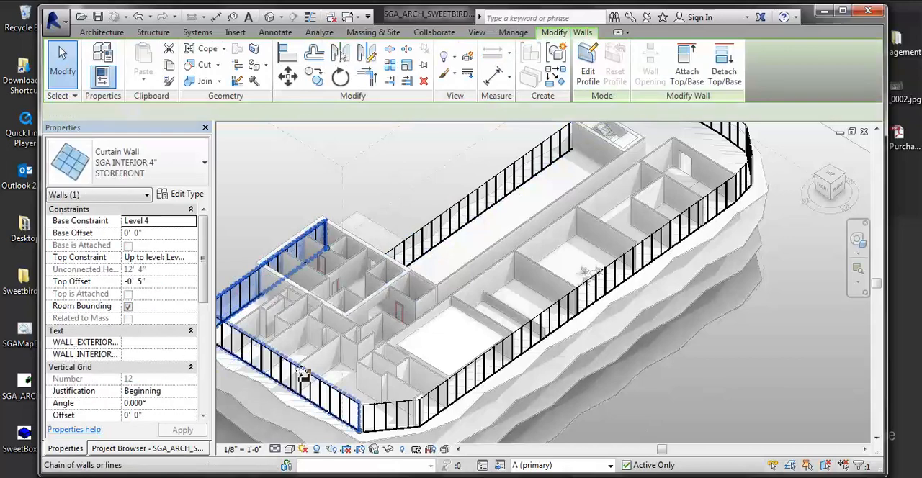
pyautogui.keyDown('ctrl'); pyautogui.click(302, 376); pyautogui.keyUp('ctrl')
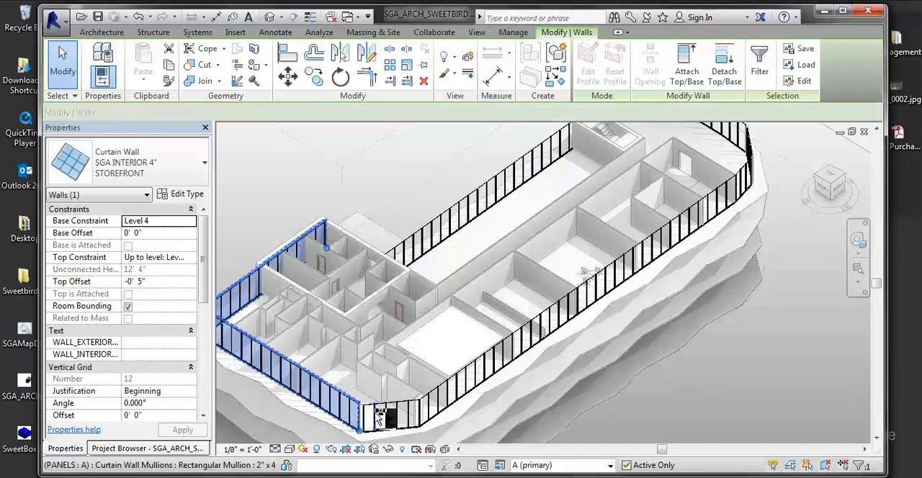
pyautogui.keyDown('ctrl'); pyautogui.click(438, 389); pyautogui.keyUp('ctrl')
pyautogui.keyDown('ctrl'); pyautogui.click(438, 385); pyautogui.keyUp('ctrl')
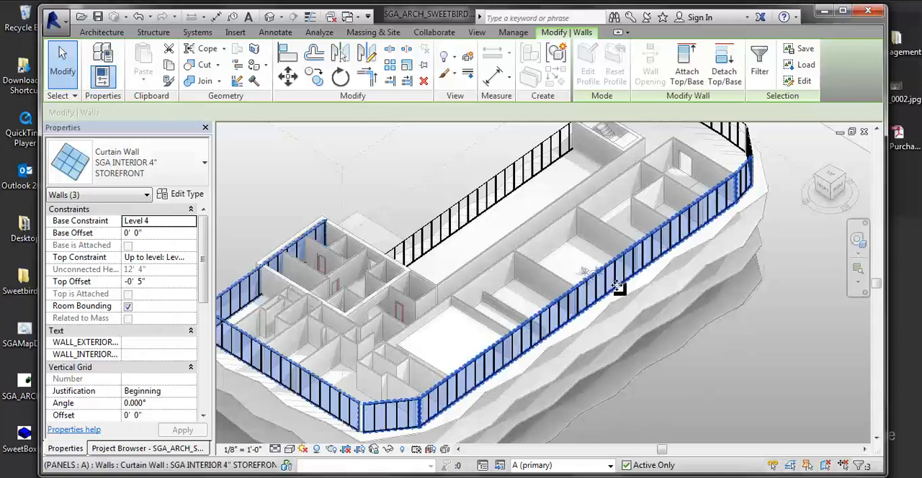
# - Extend the selection to option A's curtain walls around the far end of the floor
pyautogui.moveTo(630, 296); pyautogui.dragTo(581, 392, button='middle')
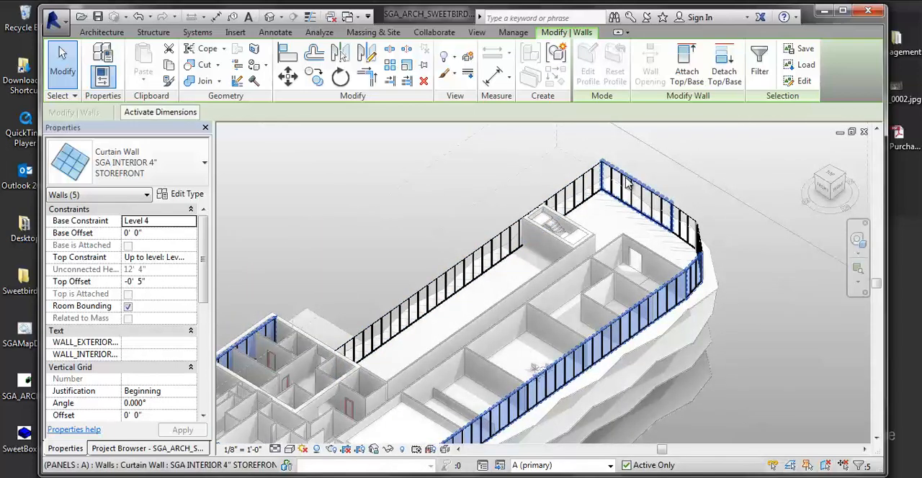
pyautogui.press('Tab')
pyautogui.press('Tab')
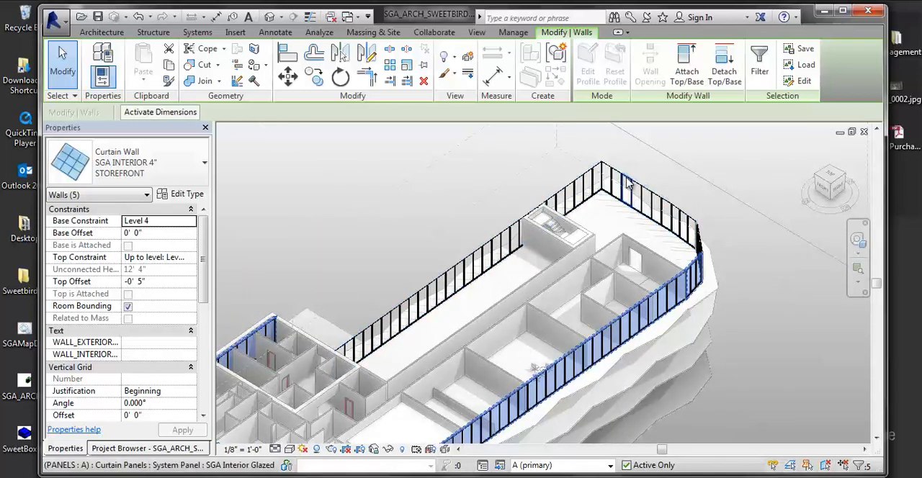
pyautogui.press('Tab')
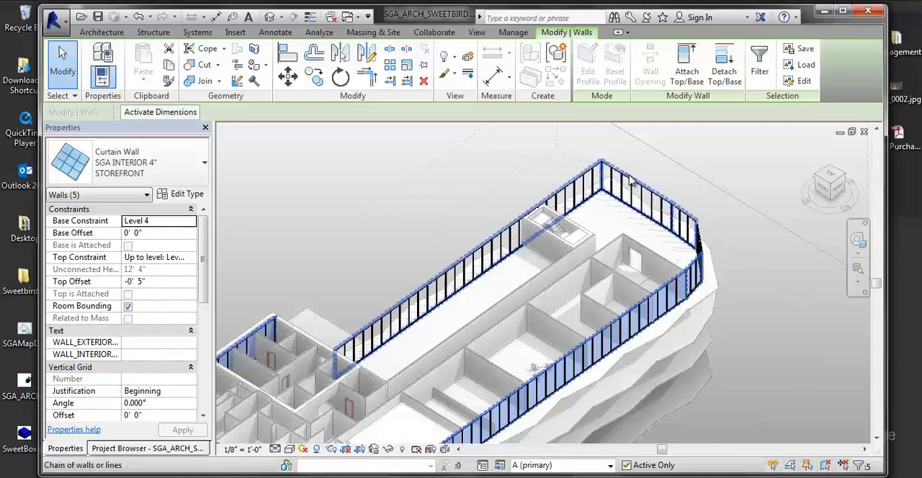
pyautogui.press('Tab')
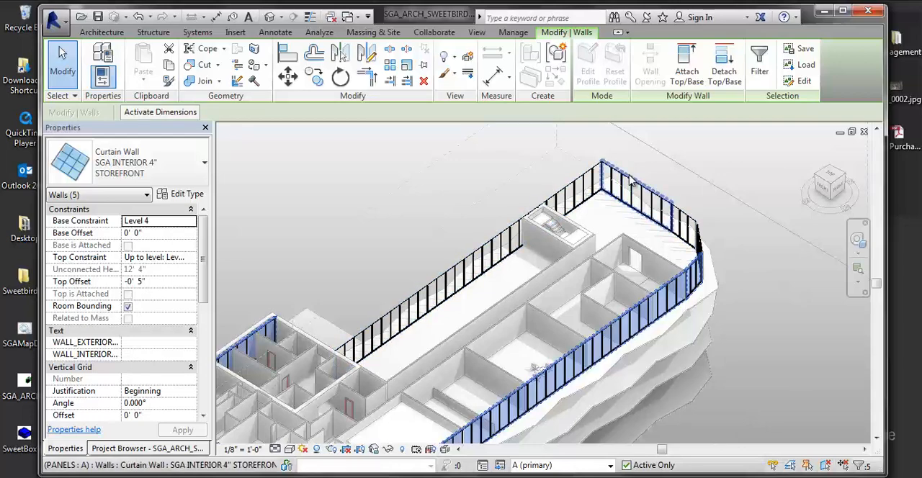
pyautogui.keyDown('ctrl'); pyautogui.click(688, 218); pyautogui.keyUp('ctrl')
pyautogui.keyDown('ctrl'); pyautogui.click(692, 220); pyautogui.keyUp('ctrl')
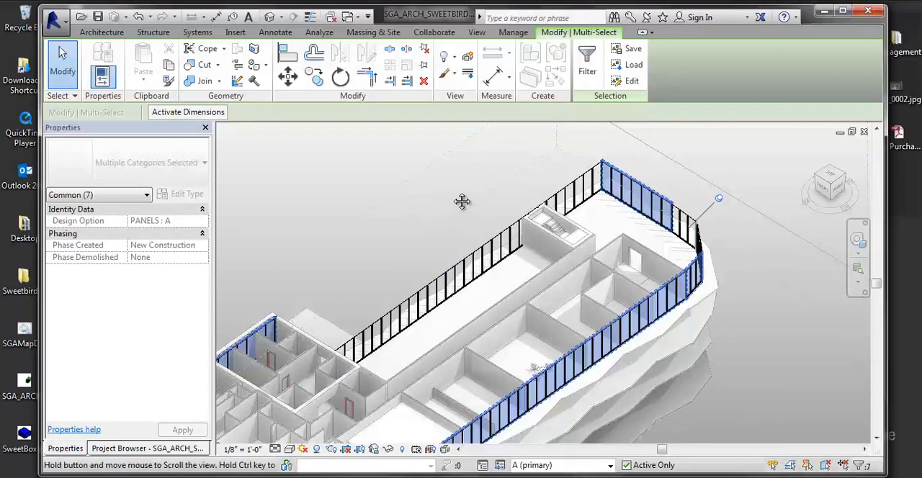
pyautogui.scroll(-3, 463, 201)
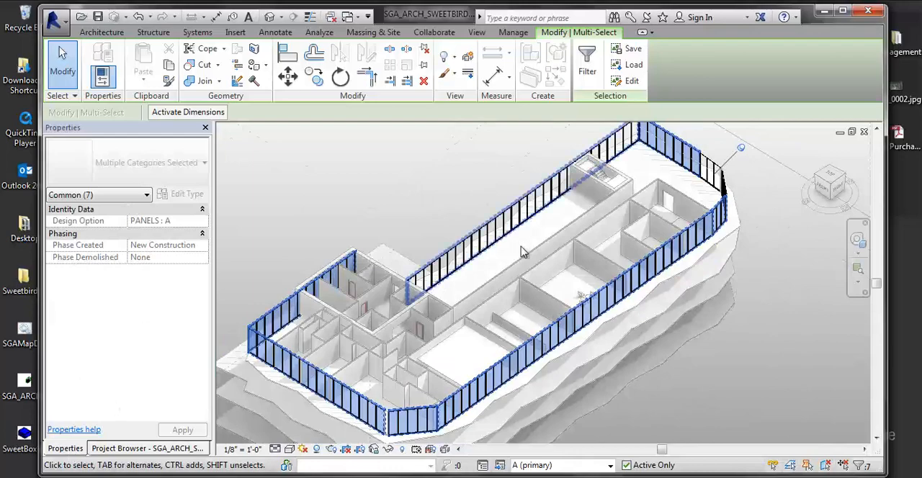
pyautogui.scroll(1, 697, 198)
pyautogui.moveTo(696, 199); pyautogui.dragTo(650, 229, button='middle')
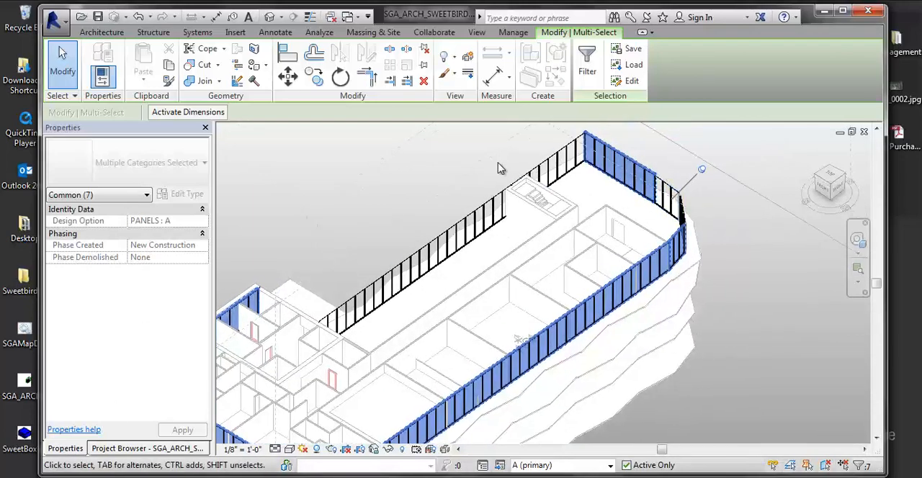
# - Filter the selection to keep only Walls, excluding Curtain Wall Grids
pyautogui.click(587, 64)
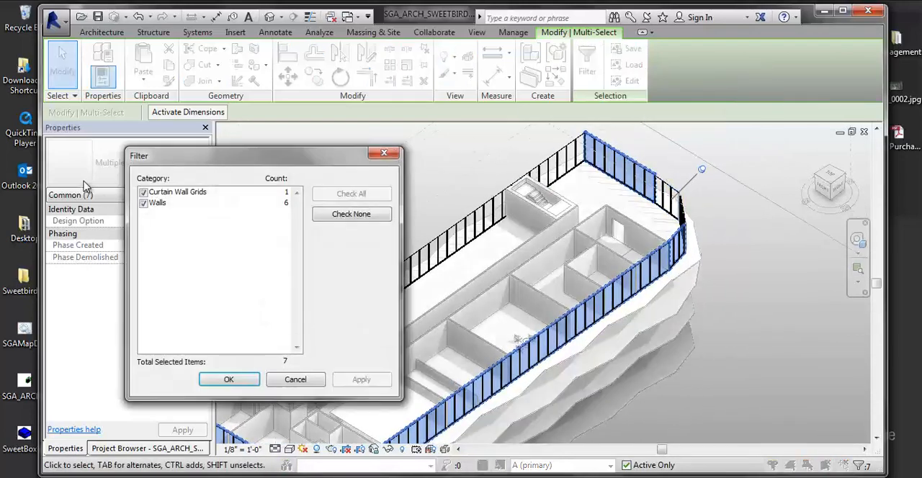
pyautogui.click(143, 192)
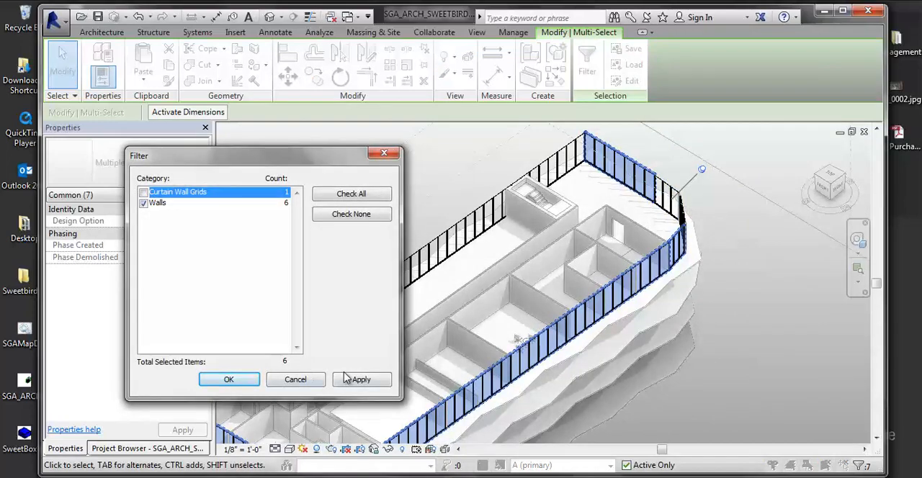
pyautogui.click(360, 380)
pyautogui.click(228, 380)
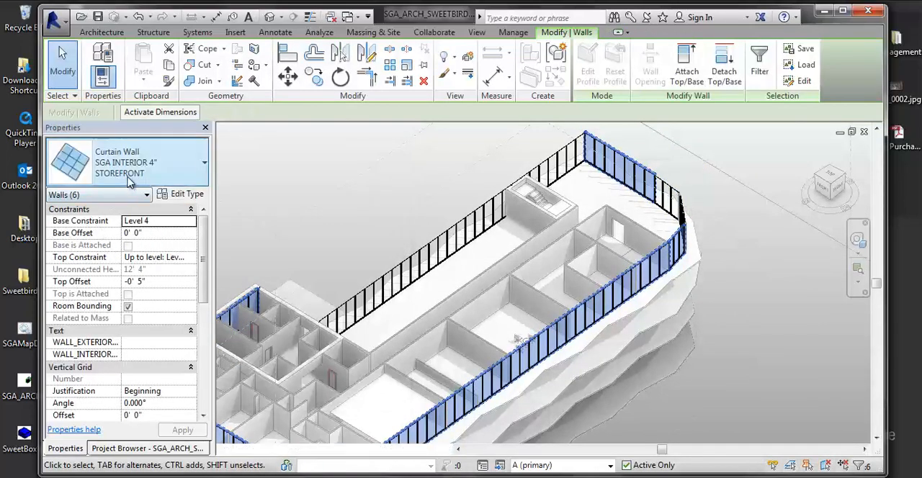
# - Change the selected curtain walls to type SGA Glass Railing 3' 6" and delete the mullions that are no longer type driven
pyautogui.click(128, 177)
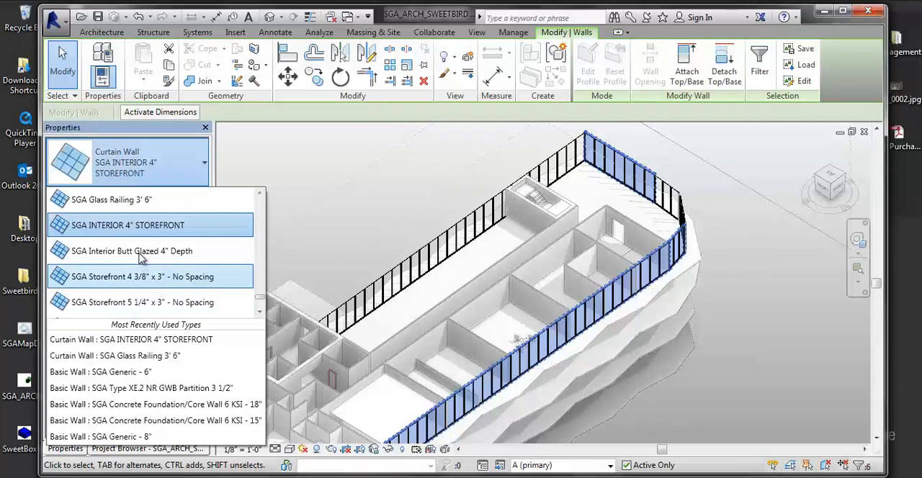
pyautogui.click(123, 216)
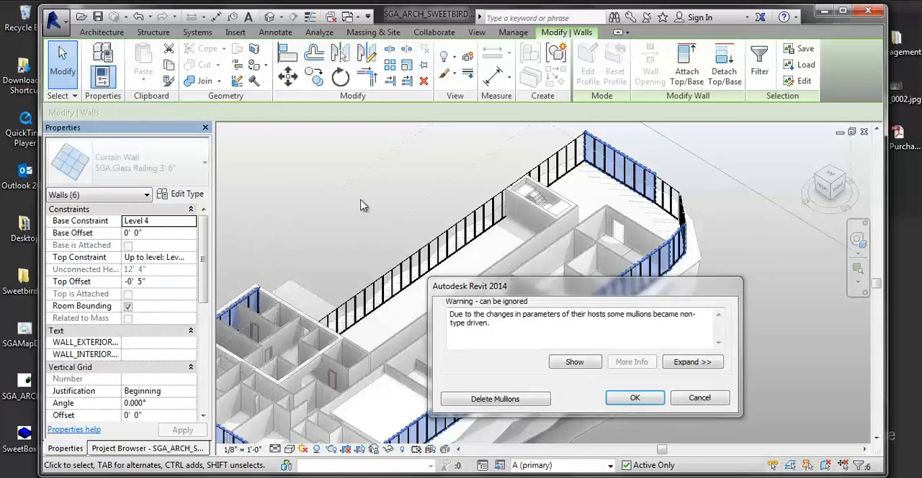
pyautogui.click(501, 401)
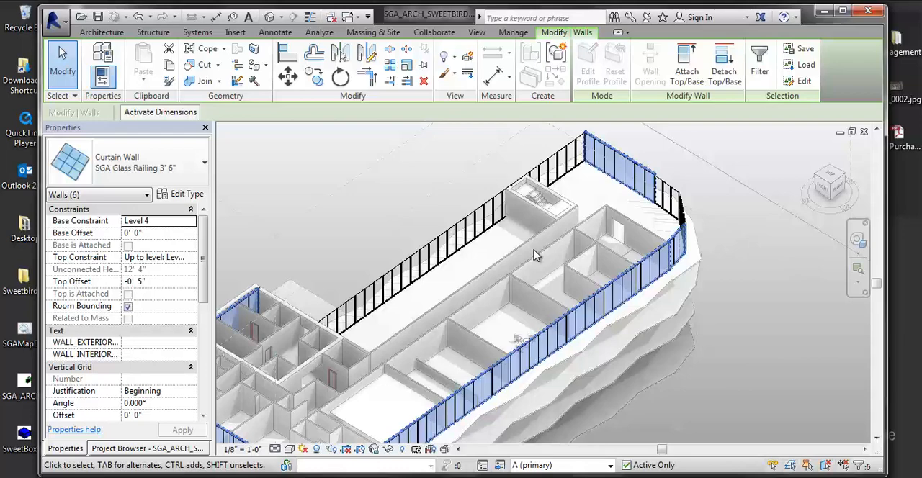
# - Deselect the walls and make Main Model the active design option
pyautogui.click(513, 32)
pyautogui.click(793, 189)
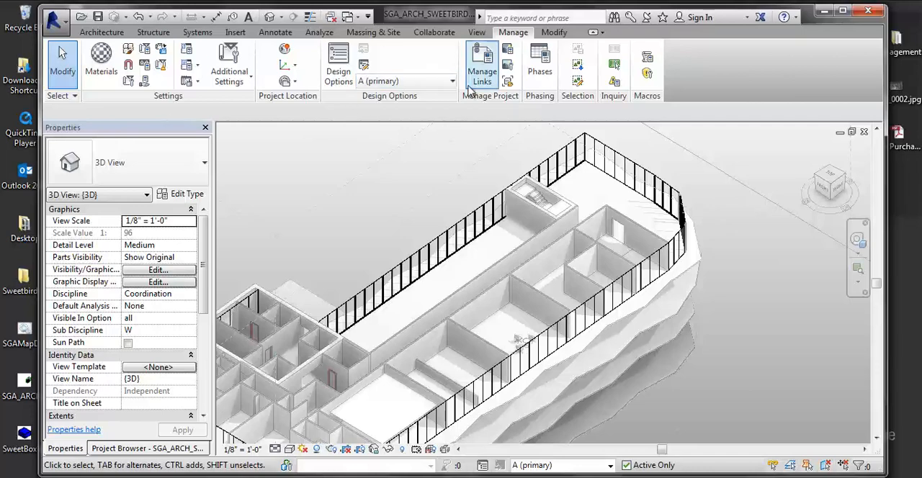
pyautogui.click(369, 82)
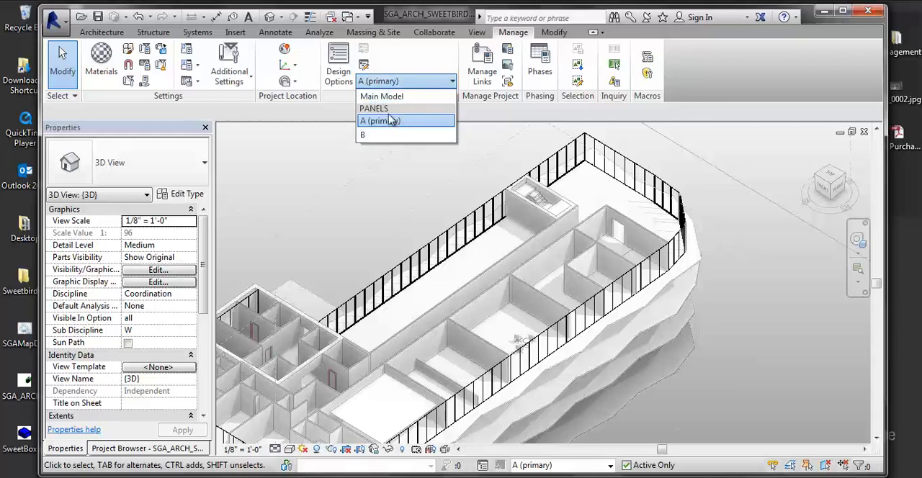
pyautogui.click(392, 98)
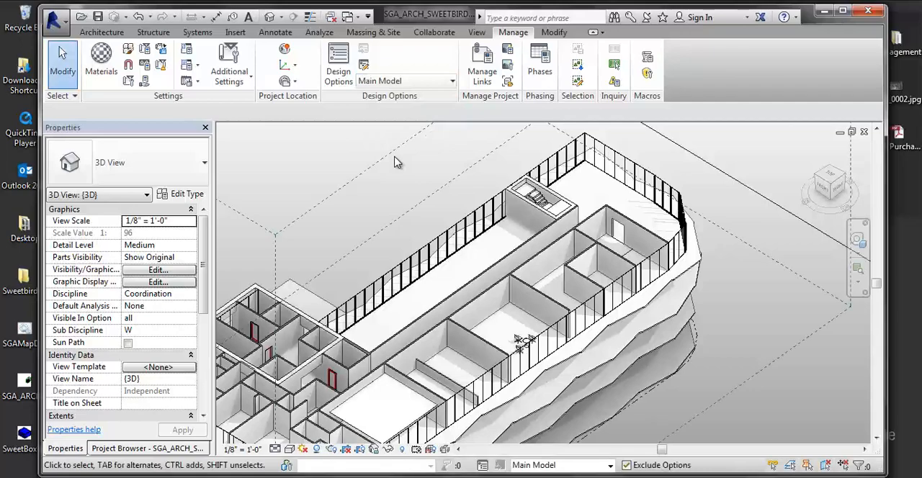
pyautogui.scroll(-4, 551, 185)
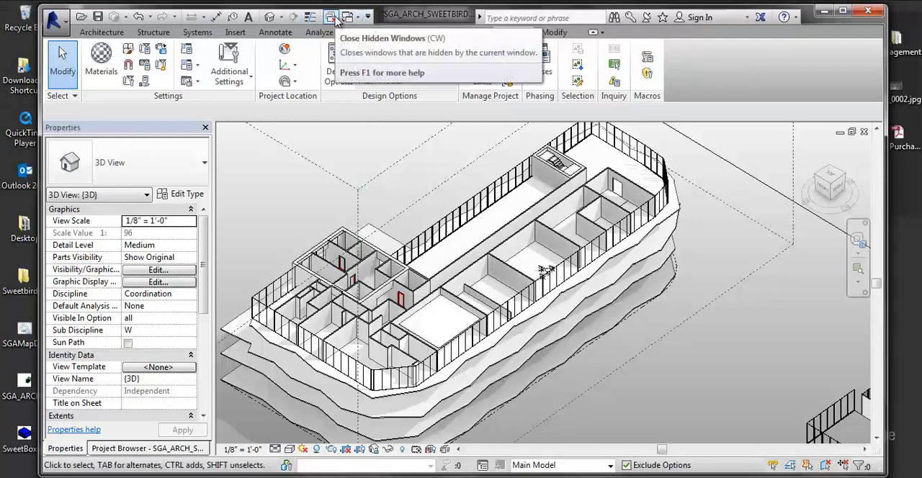
# - Duplicate the {3D} view without detailing, and duplicate the resulting copy once more
pyautogui.click(97, 447)
pyautogui.click(112, 265)
pyautogui.rightClick(112, 265)
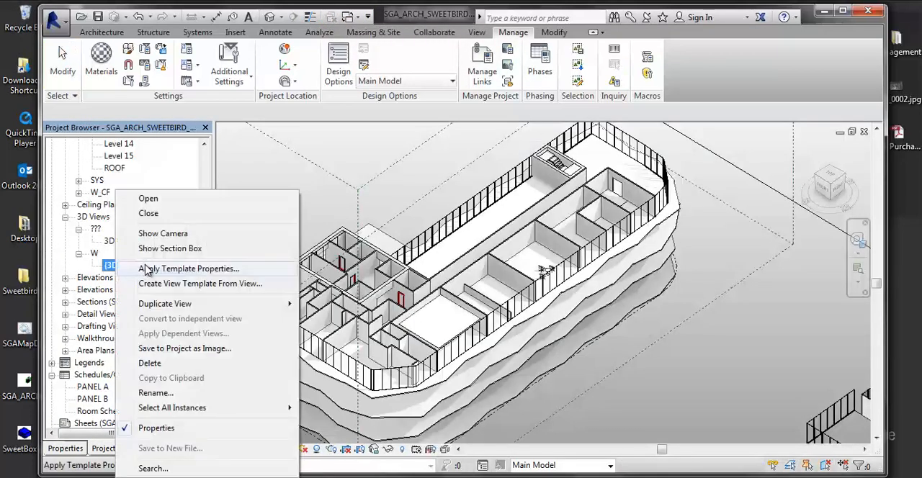
pyautogui.moveTo(208, 303)
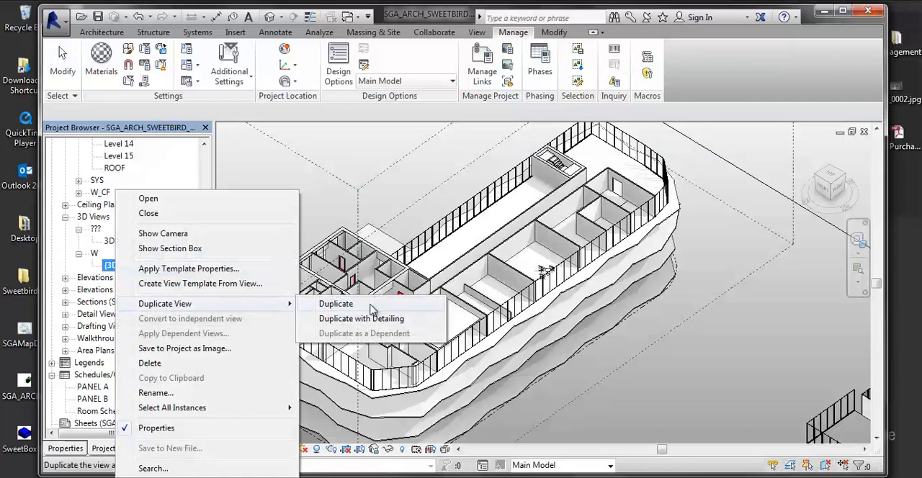
pyautogui.click(371, 305)
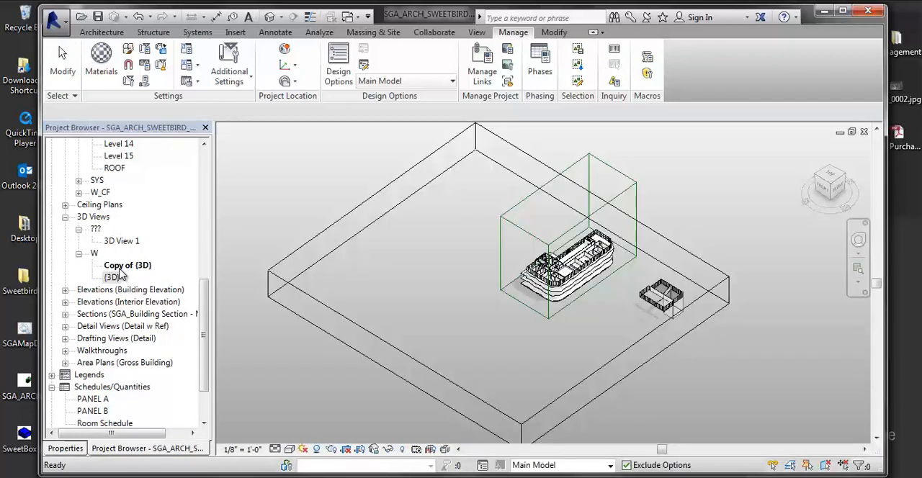
pyautogui.rightClick(120, 265)
pyautogui.moveTo(173, 306)
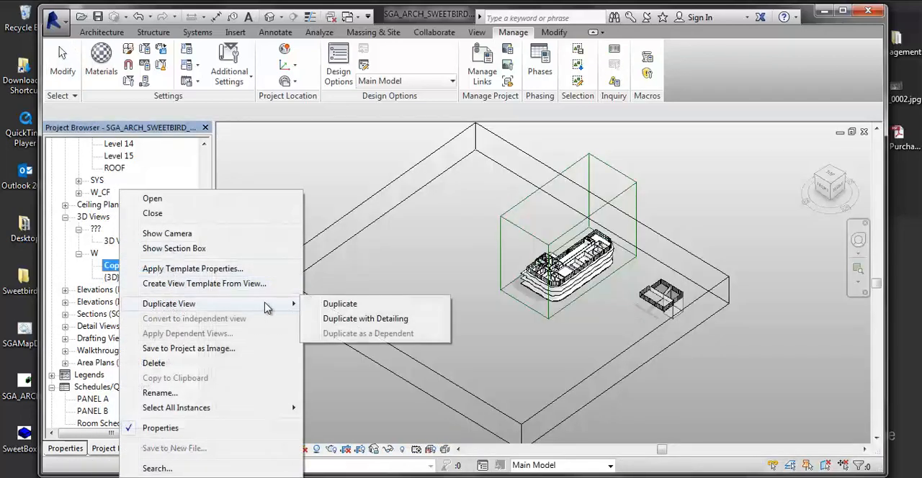
pyautogui.click(325, 305)
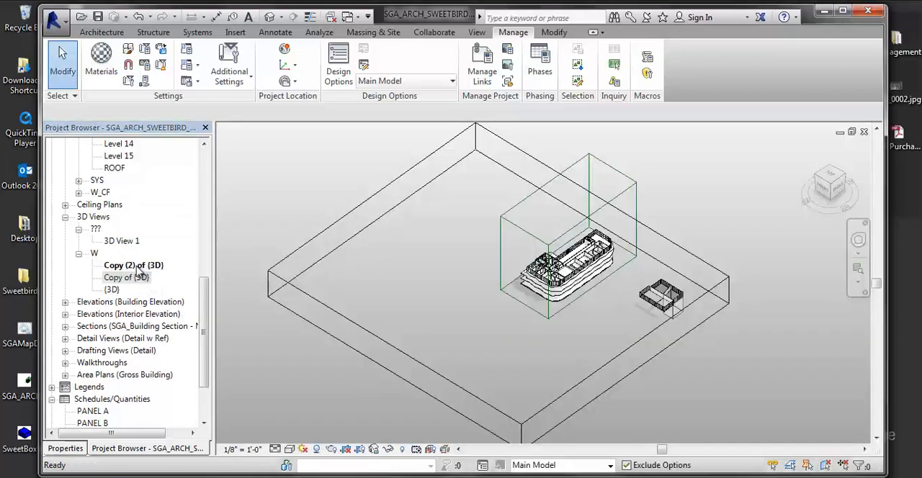
# - Rename the two copied 3D views PANEL A and PANEL B
pyautogui.rightClick(137, 266)
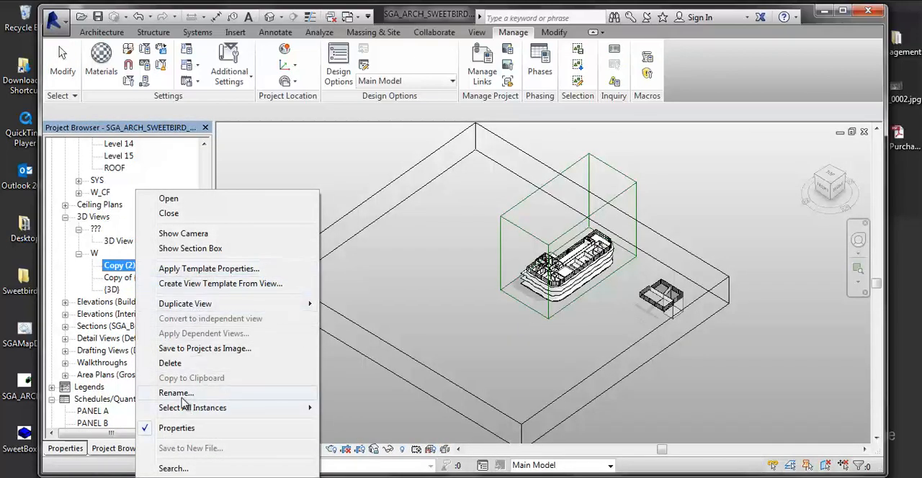
pyautogui.click(188, 393)
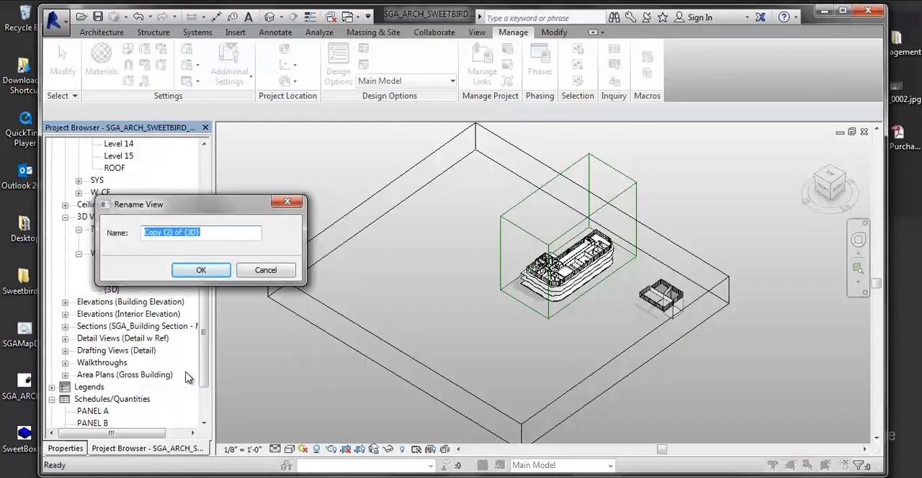
pyautogui.write('PANEL A')
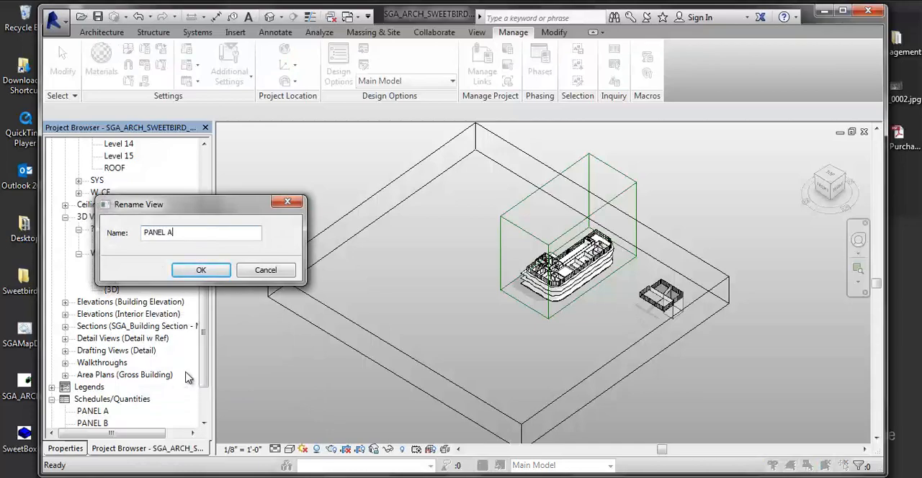
pyautogui.click(198, 270)
pyautogui.rightClick(139, 268)
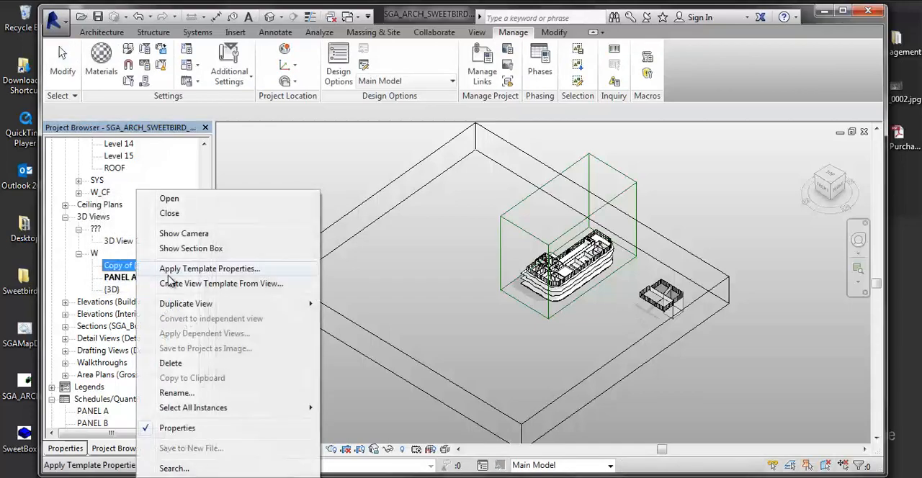
pyautogui.click(175, 394)
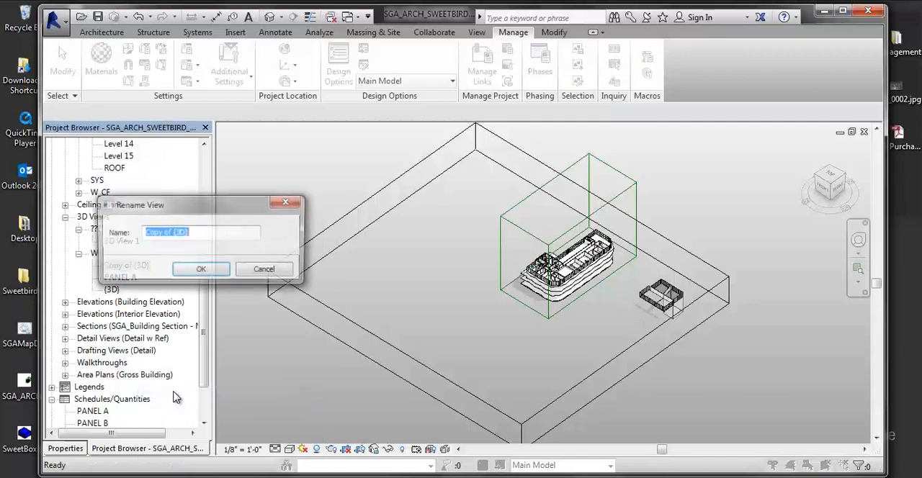
pyautogui.write('PANEL')
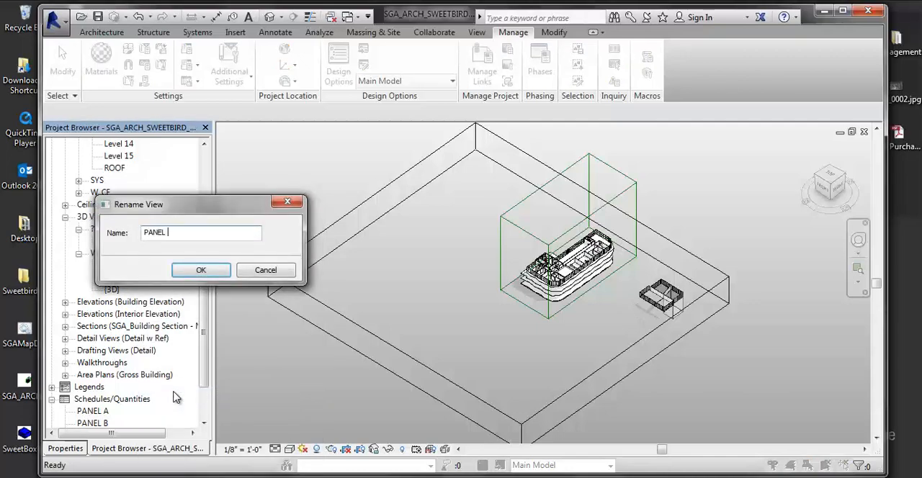
pyautogui.write(' B')
pyautogui.click(201, 271)
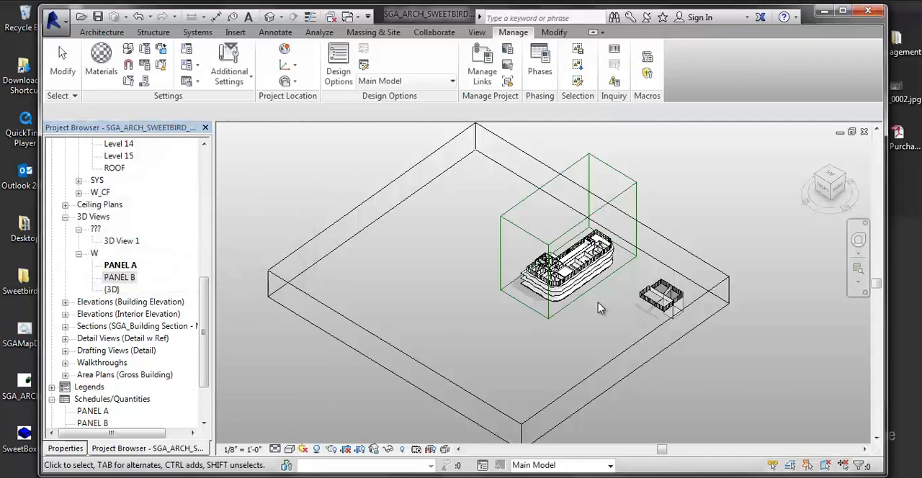
# - Frame the building in the PANEL A 3D view, and open and frame it likewise in PANEL B
pyautogui.scroll(5, 600, 362)
pyautogui.scroll(-3, 489, 301)
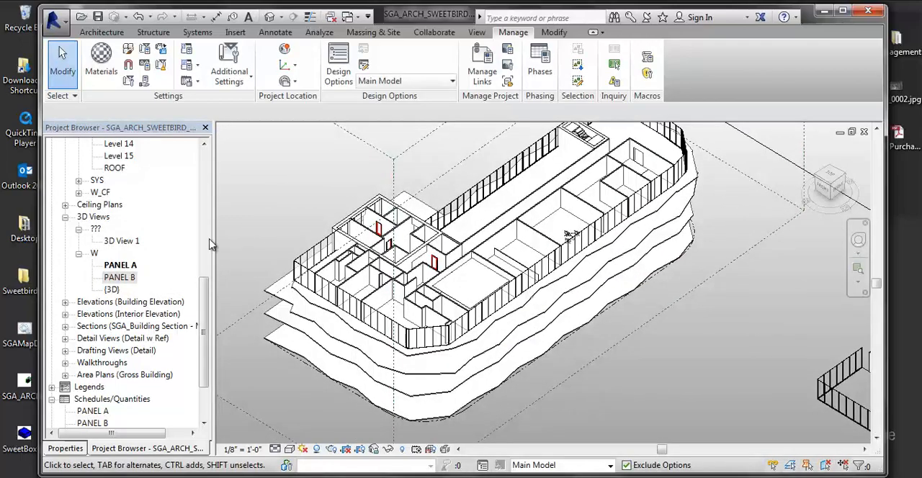
pyautogui.click(121, 268)
pyautogui.doubleClick(120, 278)
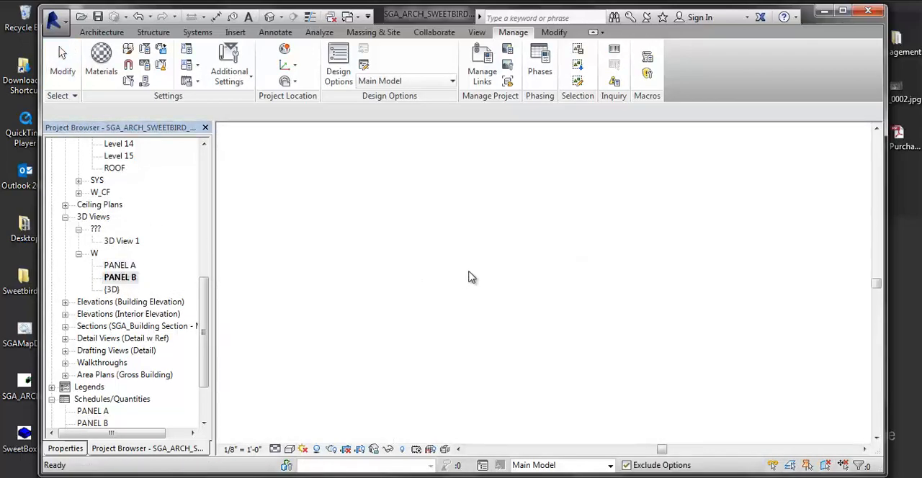
pyautogui.scroll(4, 590, 256)
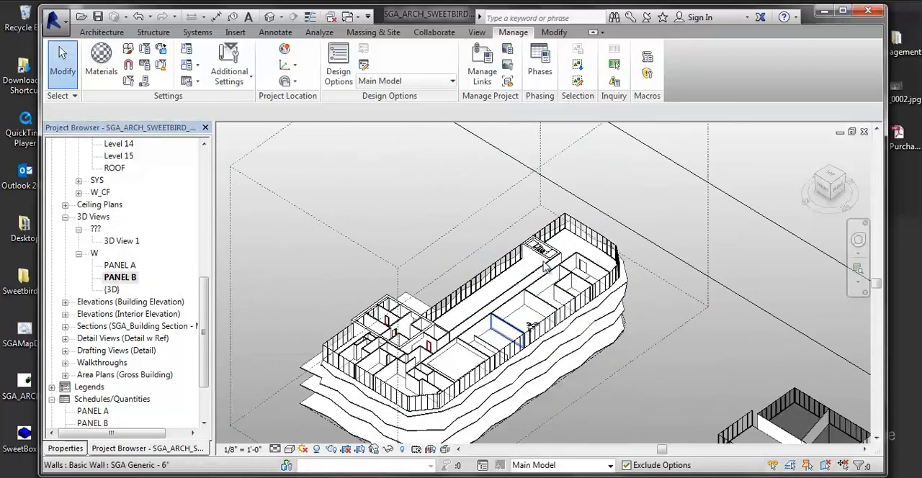
pyautogui.scroll(-1, 547, 277)
# - Tile all open view windows and close the Craigs Bolt.rfa floor plan window
pyautogui.press('w')
pyautogui.press('t')
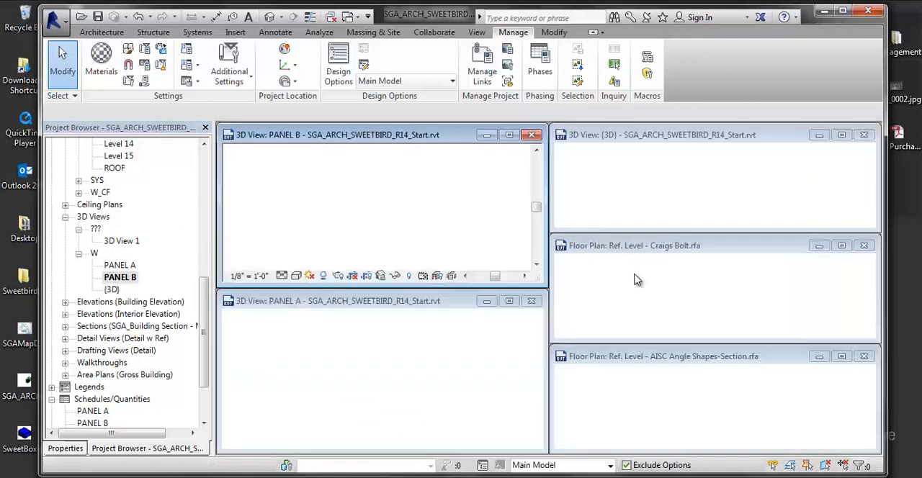
pyautogui.click(867, 259)
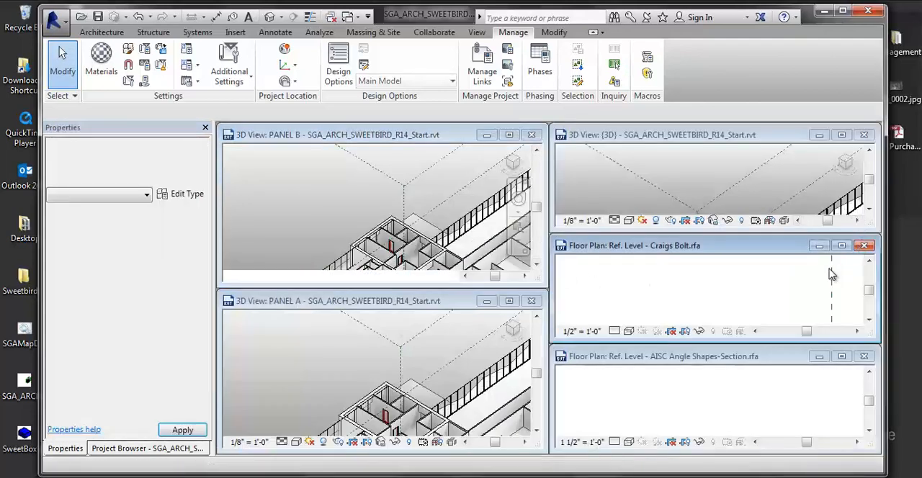
pyautogui.click(863, 246)
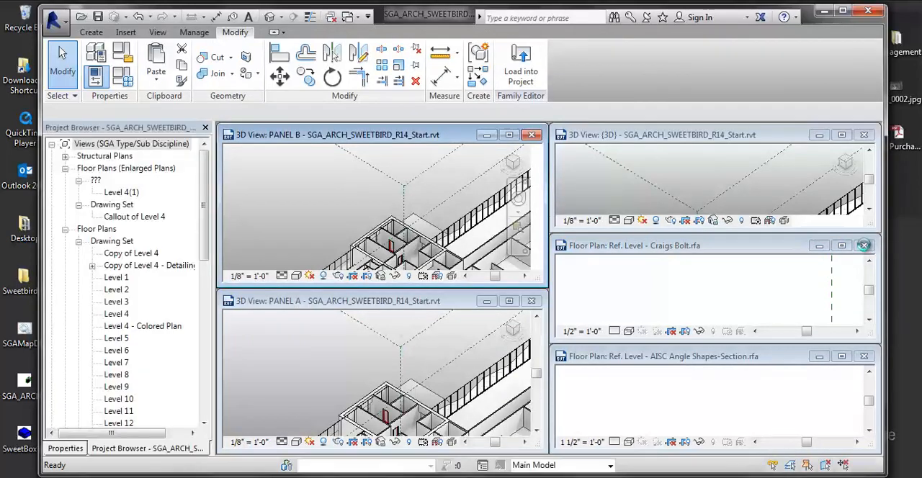
# - Close AISC Angle Shapes-Section.rfa without saving and the {3D} view, and tile the PANEL A and PANEL B views
pyautogui.click(865, 358)
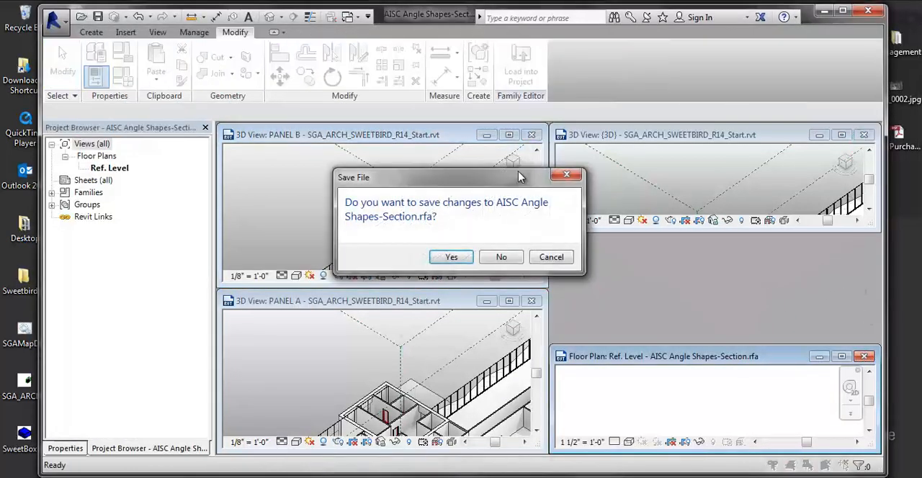
pyautogui.click(502, 258)
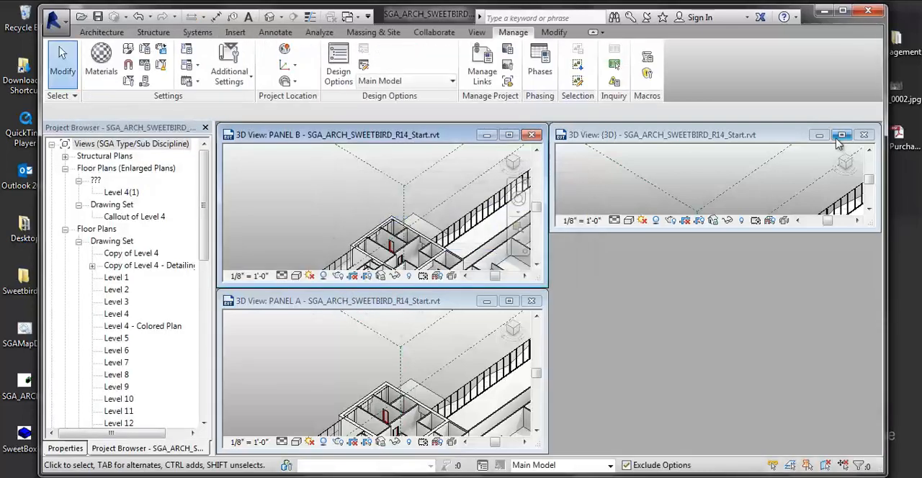
pyautogui.click(865, 136)
pyautogui.click(865, 135)
pyautogui.press('w')
pyautogui.press('t')
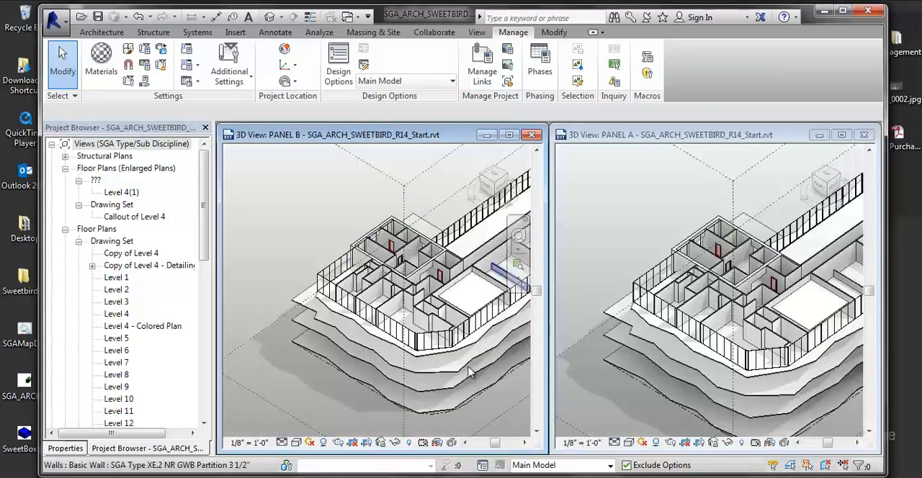
# - Zoom both the PANEL B and PANEL A 3D views in on the building's curtain walls for comparison
pyautogui.scroll(5, 389, 281)
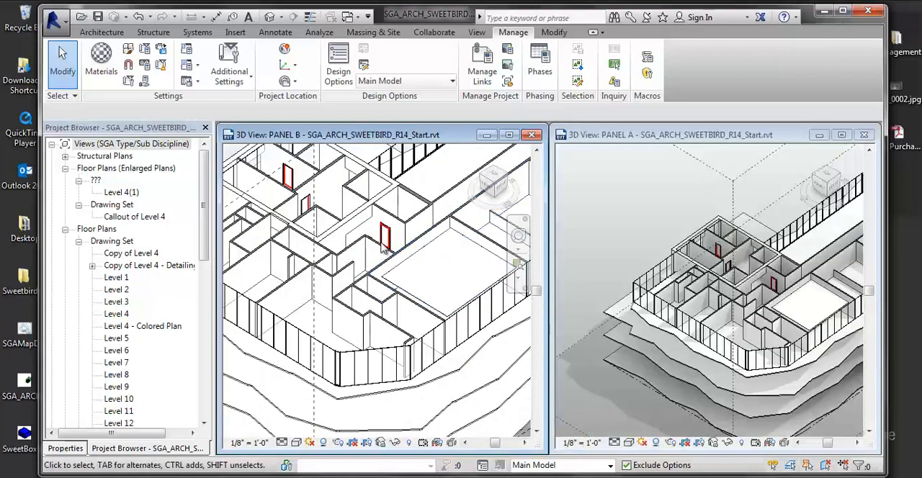
pyautogui.moveTo(435, 245); pyautogui.dragTo(372, 250, button='middle')
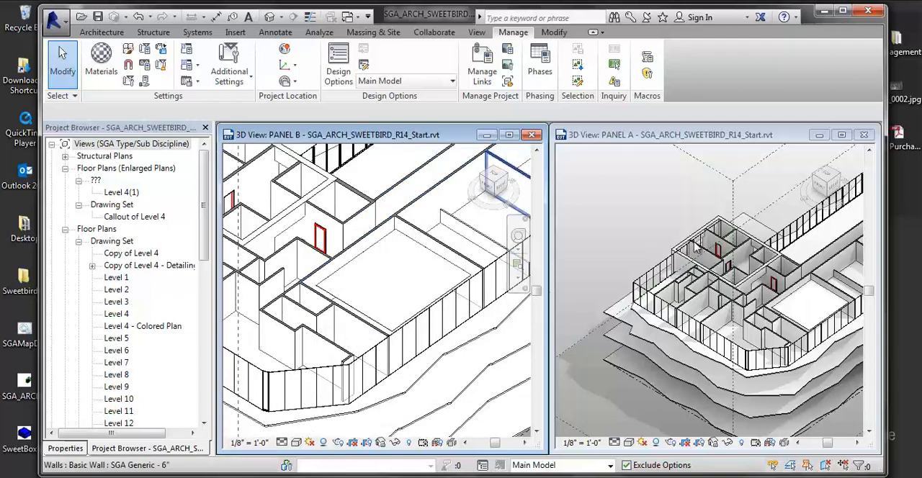
pyautogui.scroll(3, 633, 236)
pyautogui.moveTo(695, 245); pyautogui.dragTo(698, 263, button='middle')
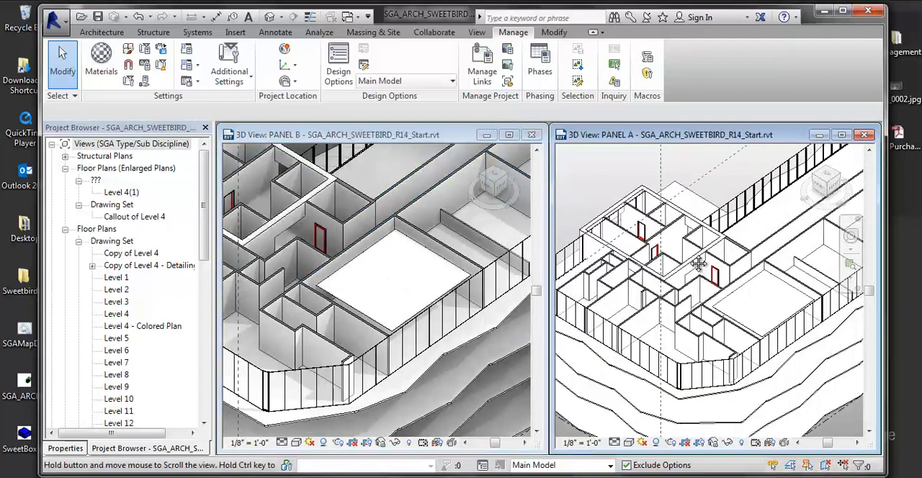
pyautogui.scroll(2, 699, 264)
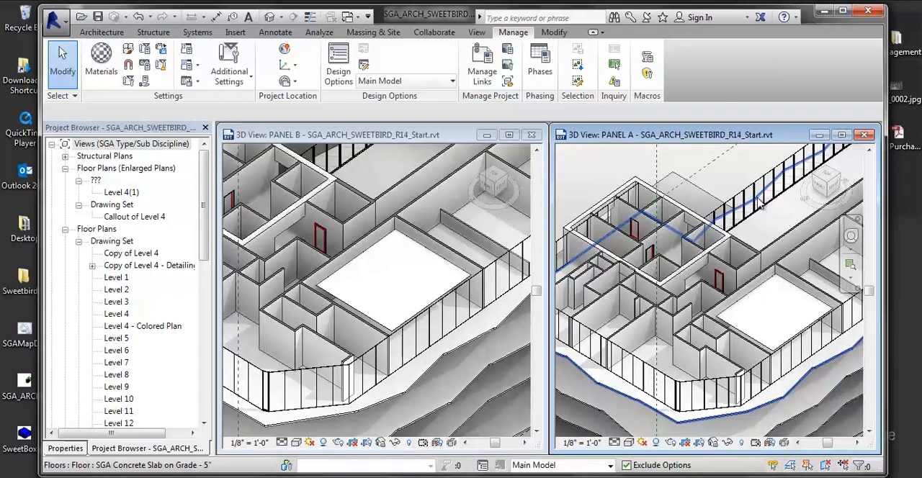
# - Make option B the primary option of the PANELS design option set
pyautogui.click(382, 82)
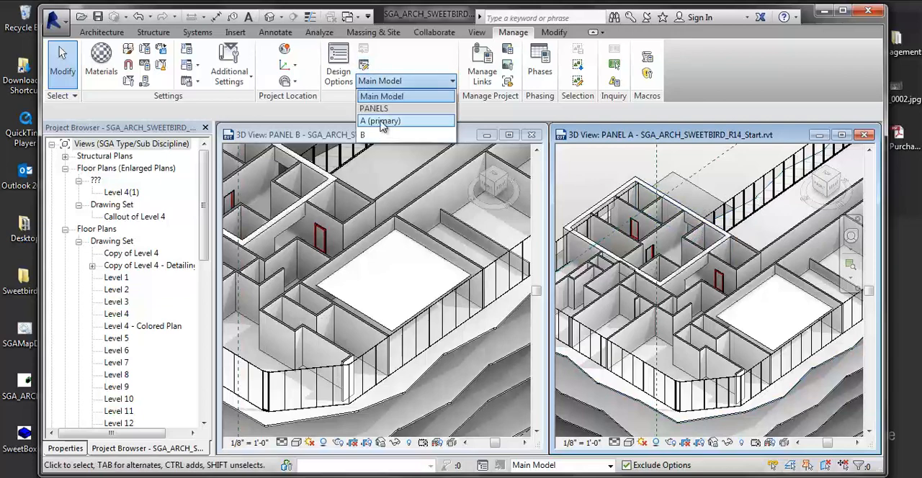
pyautogui.click(411, 87)
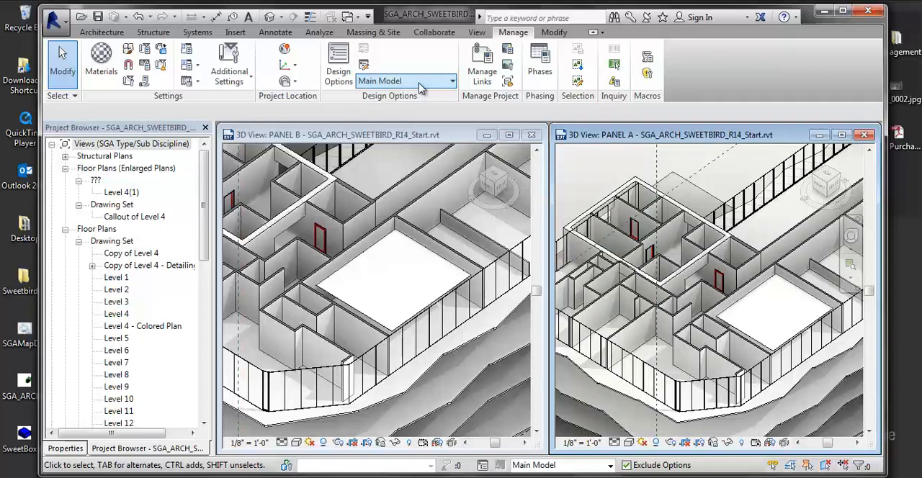
pyautogui.click(338, 61)
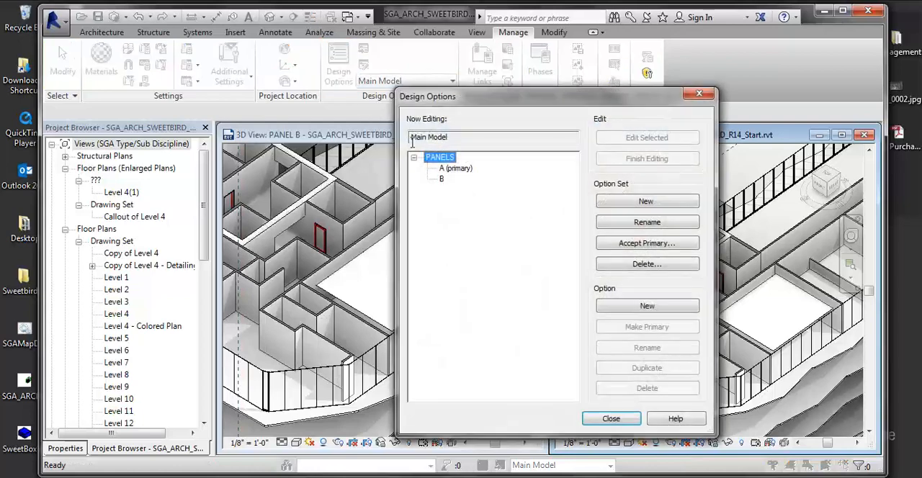
pyautogui.click(442, 179)
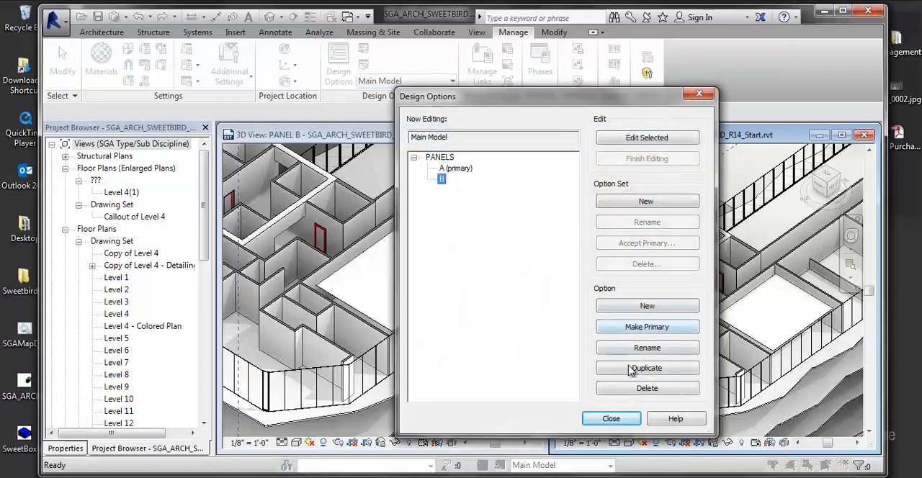
pyautogui.click(650, 326)
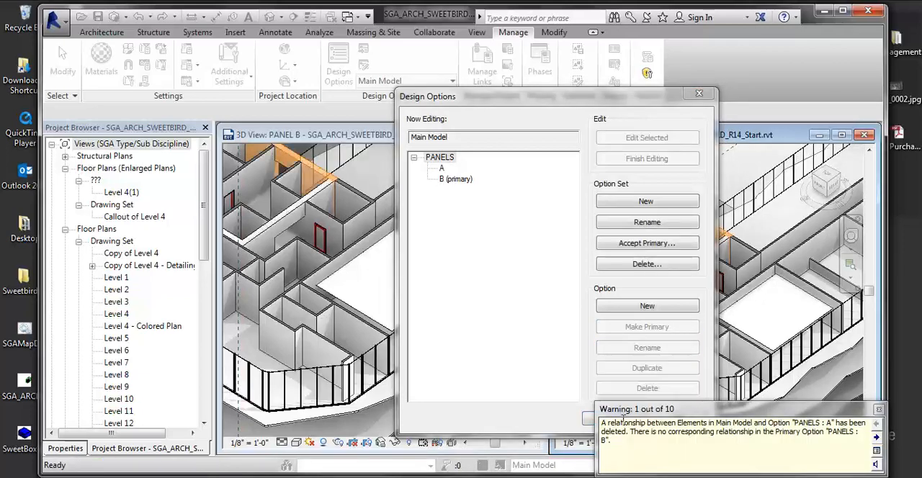
pyautogui.click(878, 409)
pyautogui.click(612, 418)
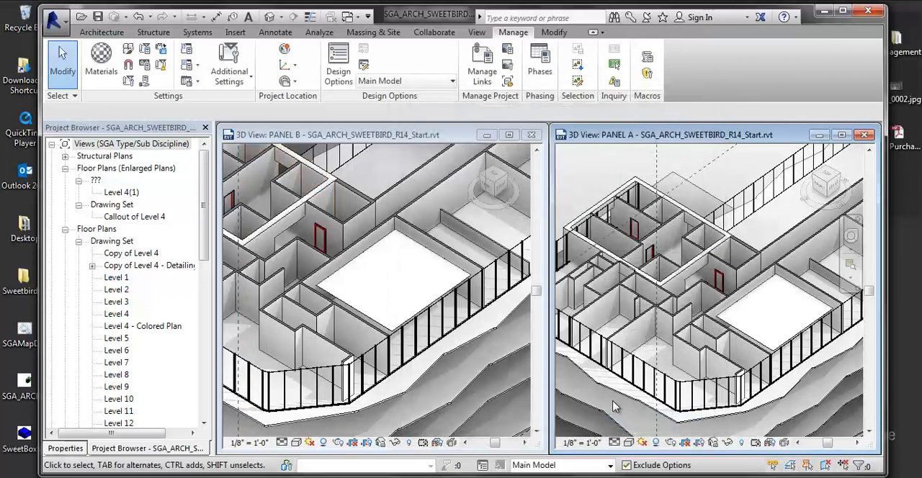
# - Set the PANELS design option to A in the visibility overrides of the PANEL B 3D view
pyautogui.click(585, 344)
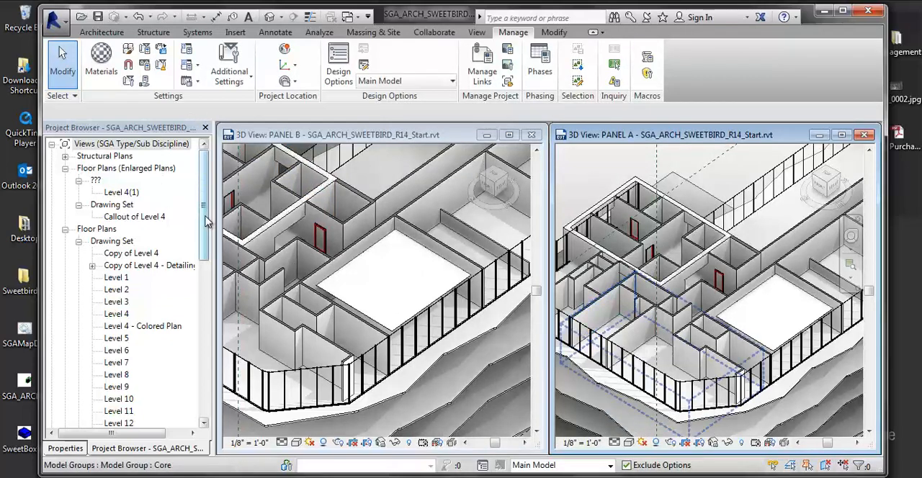
pyautogui.moveTo(204, 213); pyautogui.dragTo(202, 326)
pyautogui.click(120, 302)
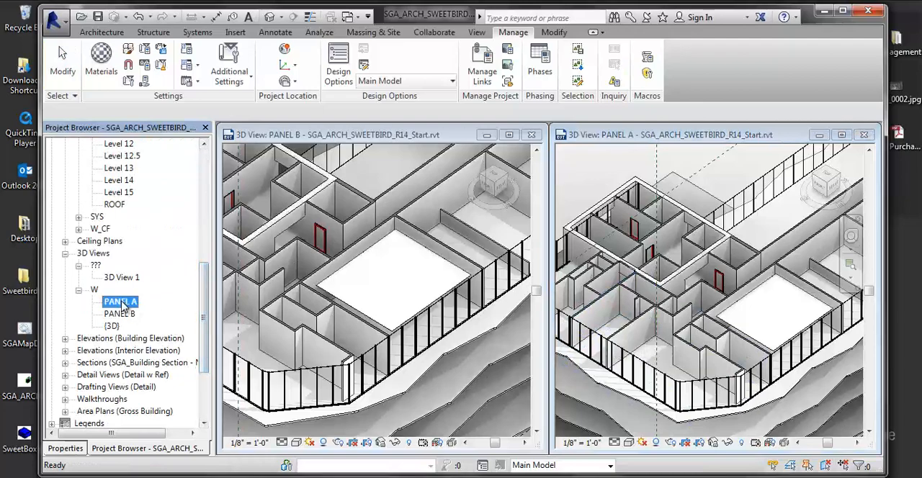
pyautogui.click(402, 289)
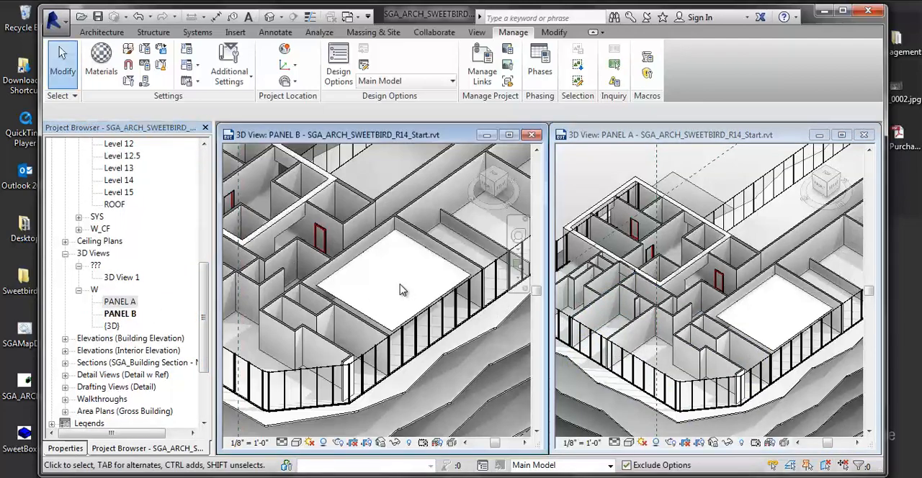
pyautogui.press('v')
pyautogui.press('g')
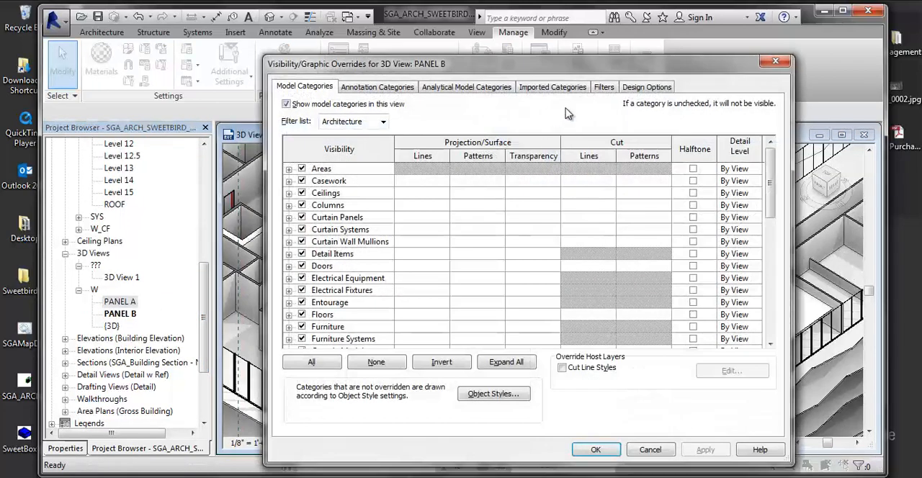
pyautogui.click(646, 87)
pyautogui.click(565, 126)
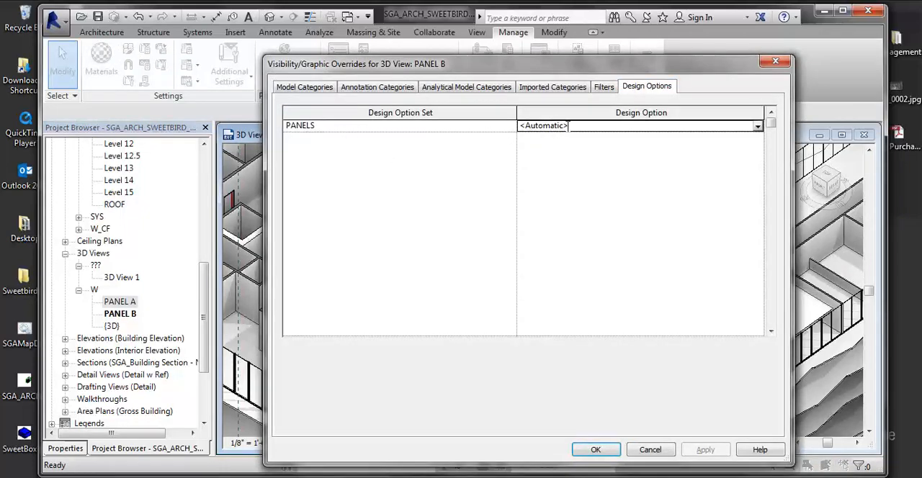
pyautogui.click(756, 130)
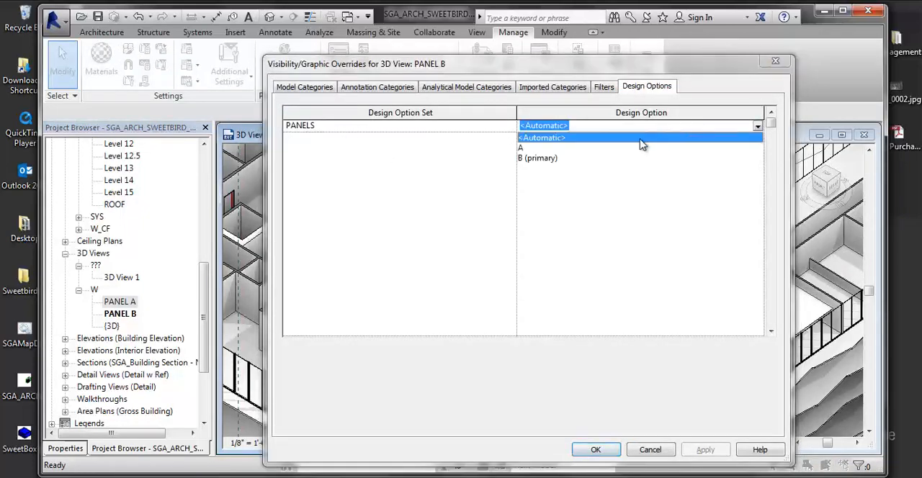
pyautogui.click(555, 154)
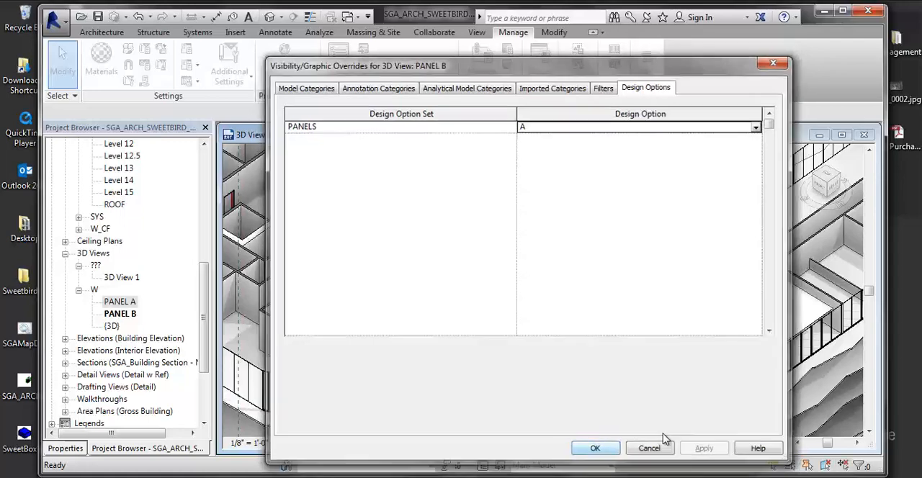
pyautogui.click(595, 450)
# - Set the PANELS design option to A in the visibility overrides of the PANEL A 3D view
pyautogui.click(717, 174)
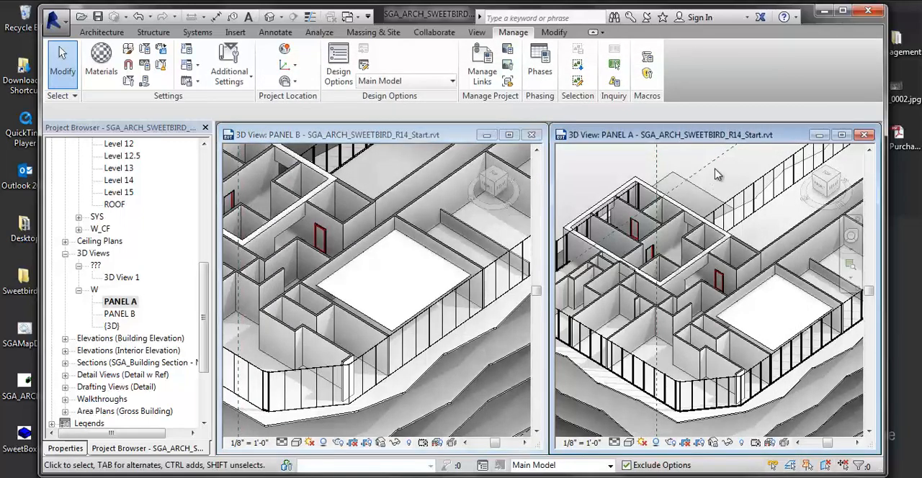
pyautogui.click(108, 314)
pyautogui.click(709, 170)
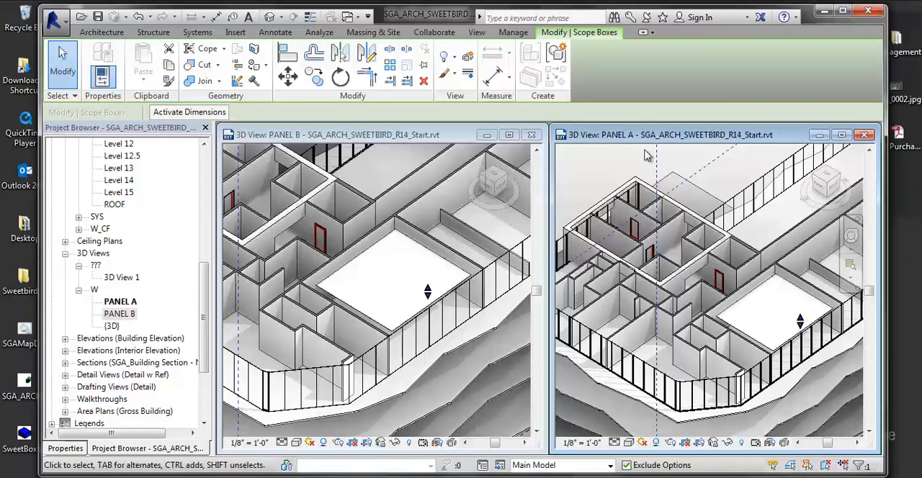
pyautogui.press('v')
pyautogui.press('g')
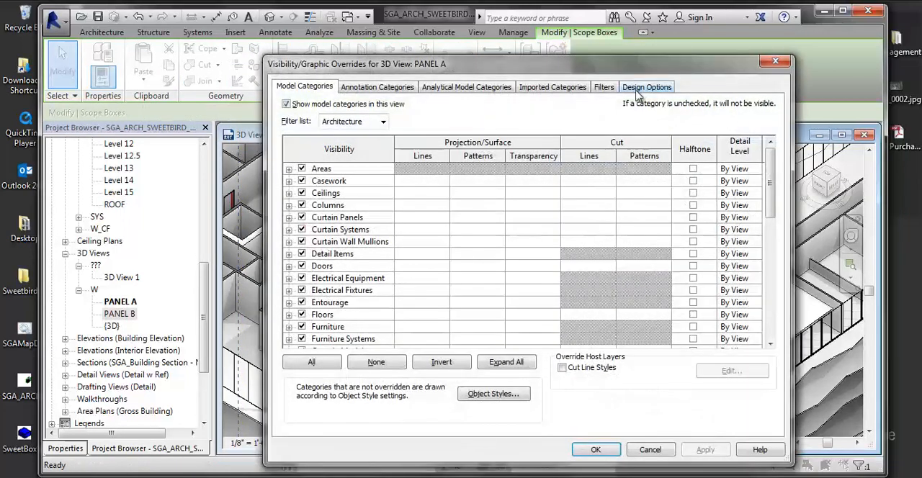
pyautogui.click(637, 89)
pyautogui.click(611, 128)
pyautogui.click(757, 126)
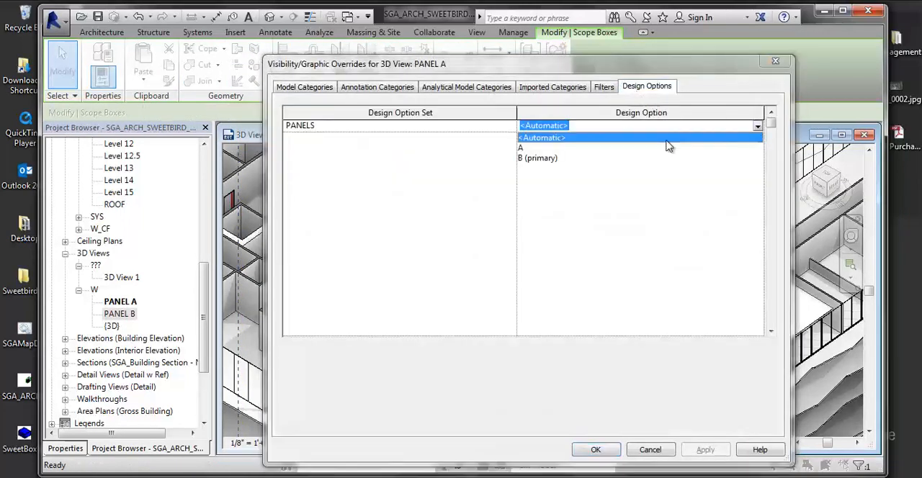
pyautogui.click(572, 139)
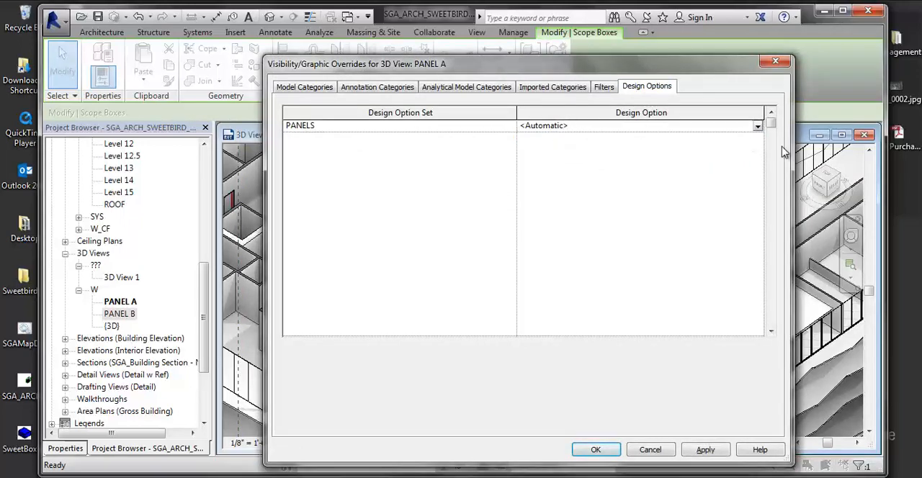
pyautogui.click(757, 126)
pyautogui.click(542, 149)
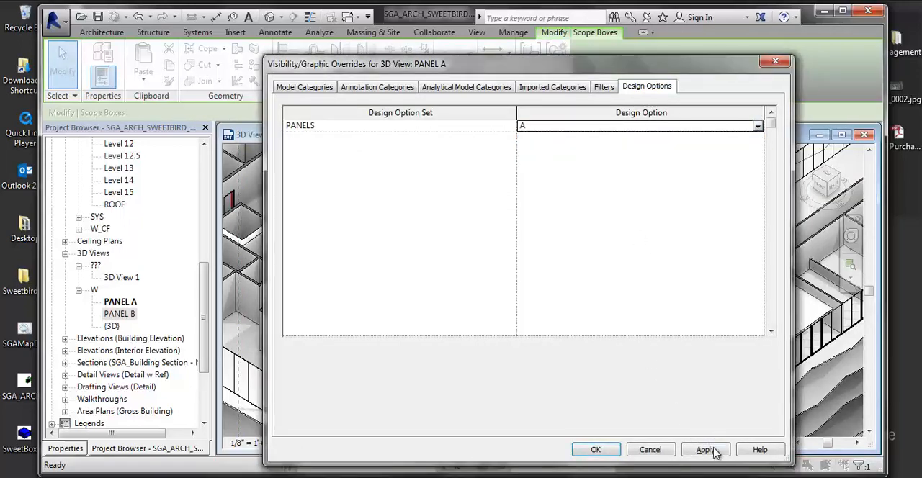
pyautogui.click(596, 449)
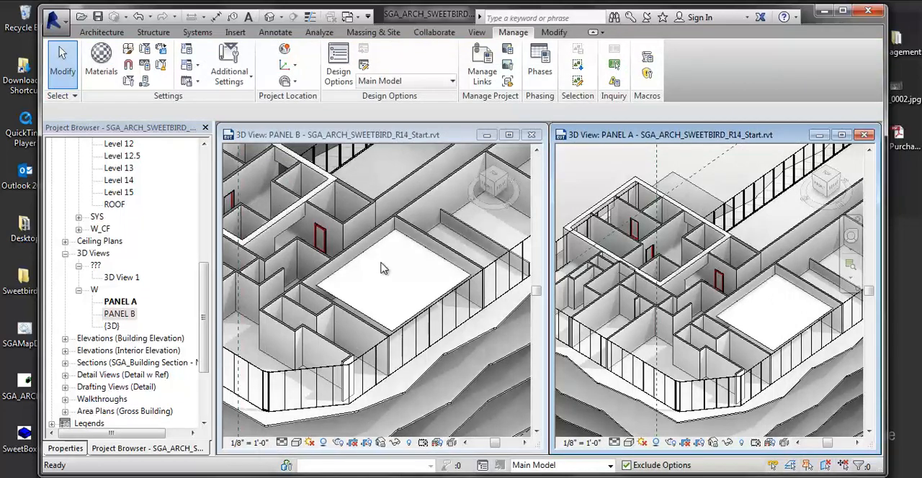
# - Set the PANELS design option to B (primary) in the visibility overrides of the PANEL B 3D view
pyautogui.click(382, 268)
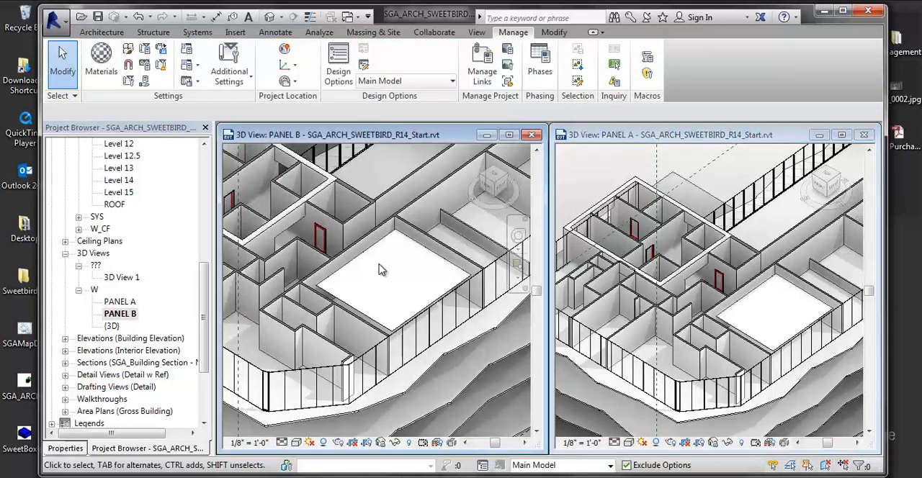
pyautogui.click(122, 315)
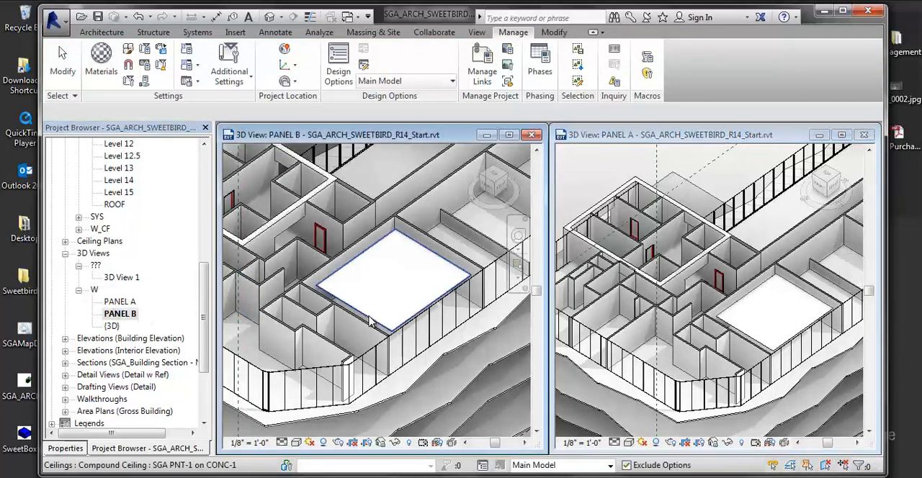
pyautogui.press('v')
pyautogui.press('g')
pyautogui.click(647, 87)
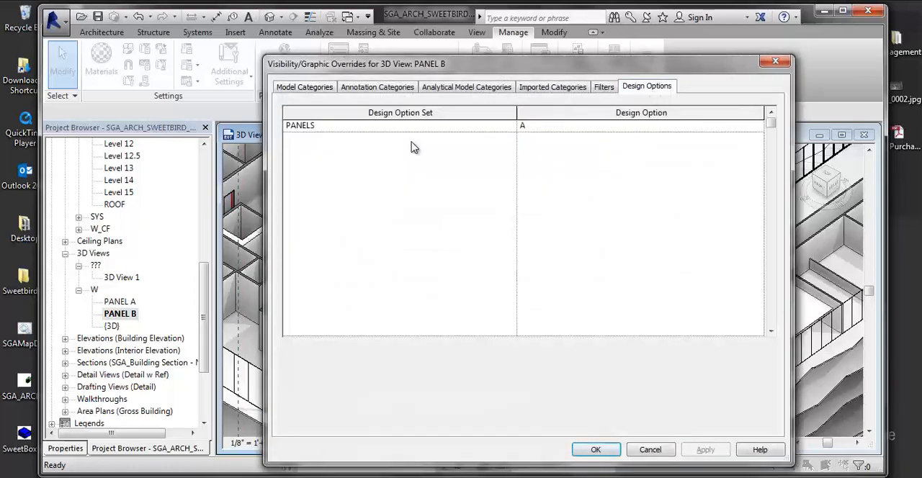
pyautogui.click(749, 127)
pyautogui.click(757, 128)
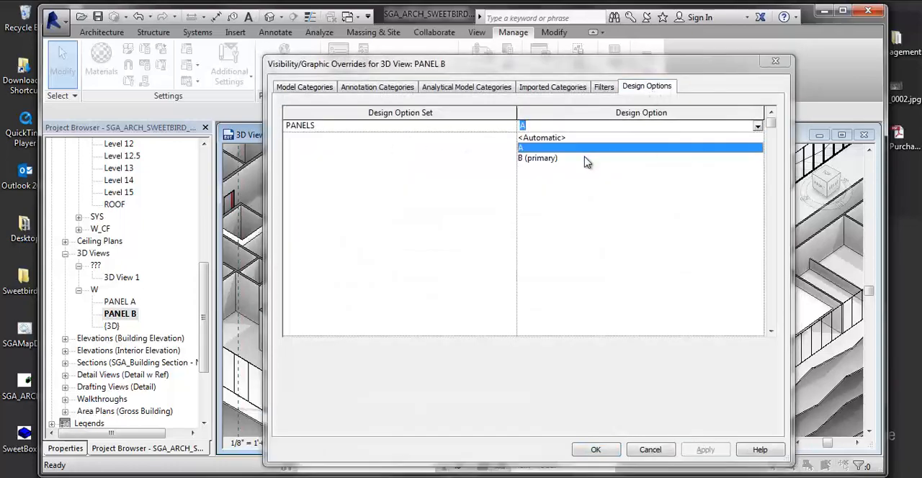
pyautogui.click(542, 162)
pyautogui.click(719, 451)
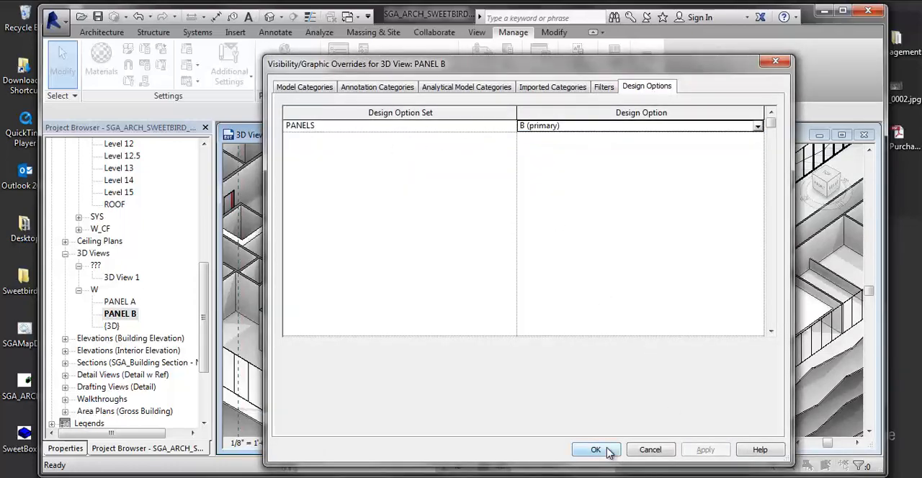
pyautogui.press('Return')
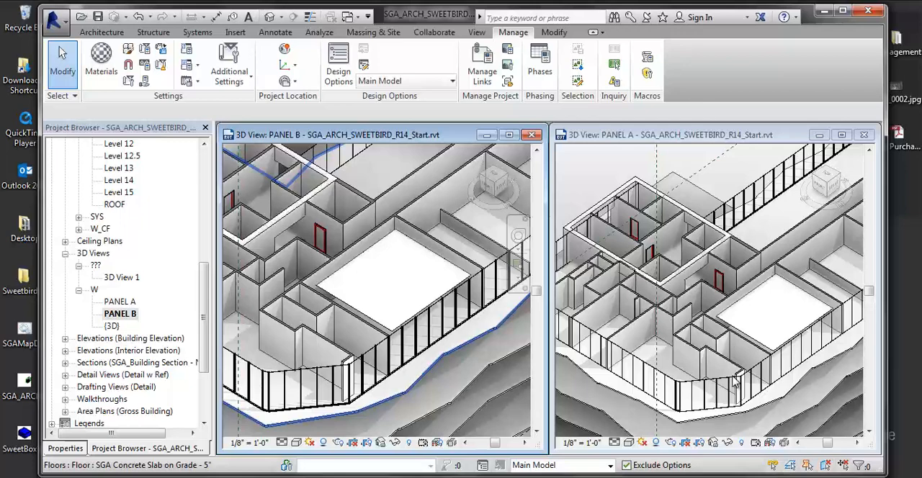
# - Open the PANEL A and PANEL B schedules
pyautogui.click(90, 351)
pyautogui.scroll(-1, 89, 346)
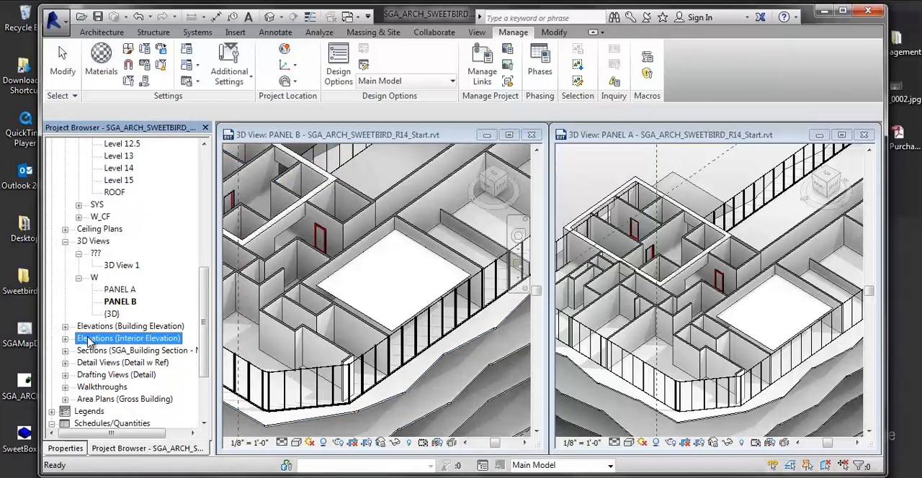
pyautogui.scroll(-2, 142, 367)
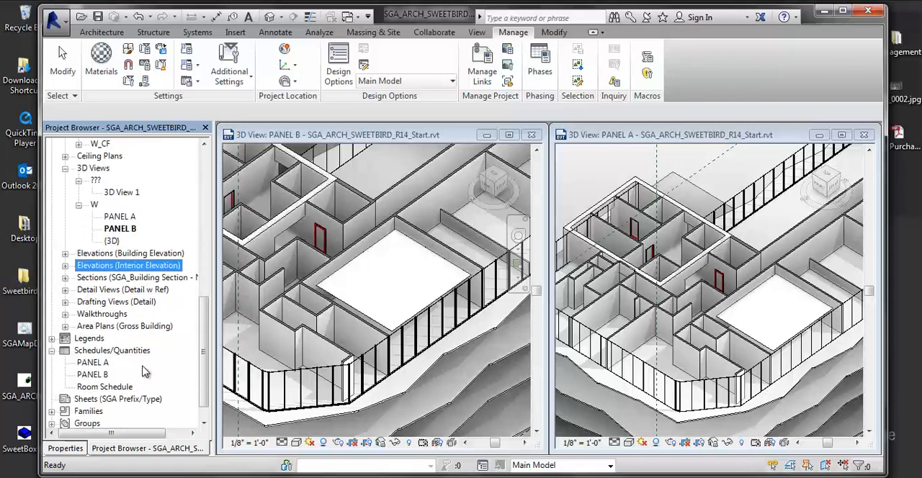
pyautogui.scroll(-1, 142, 371)
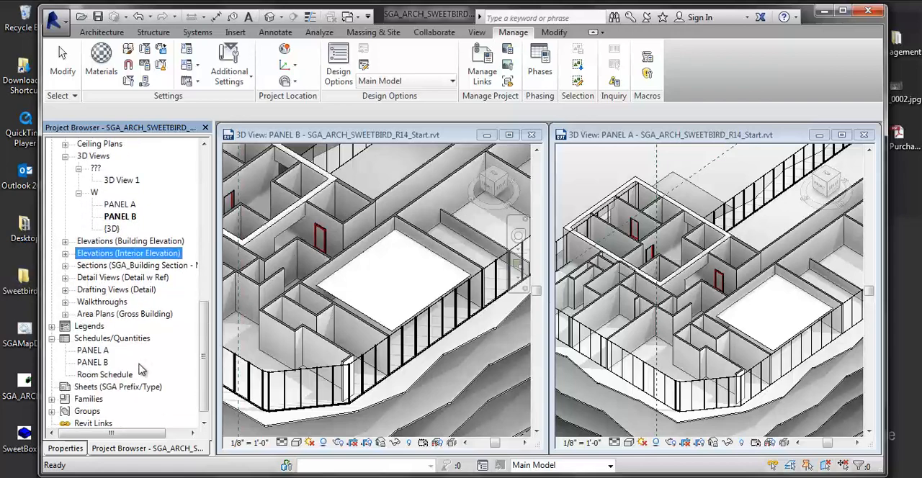
pyautogui.doubleClick(92, 350)
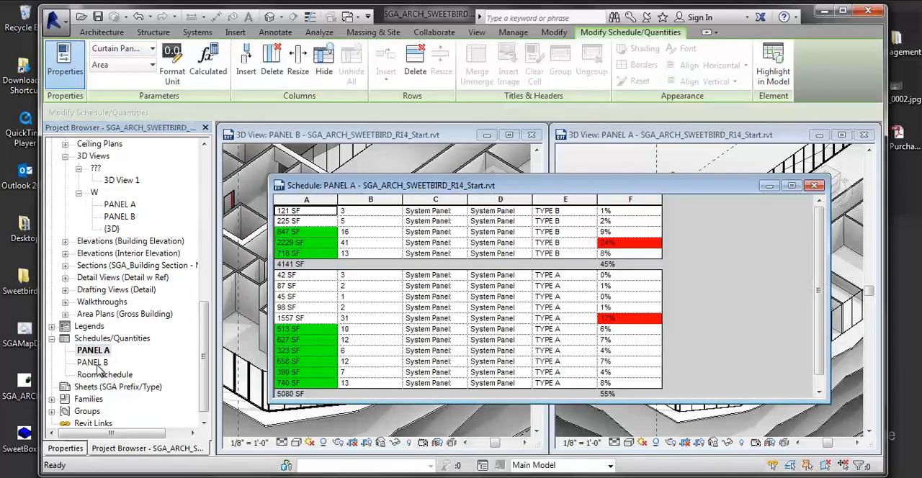
pyautogui.doubleClick(96, 363)
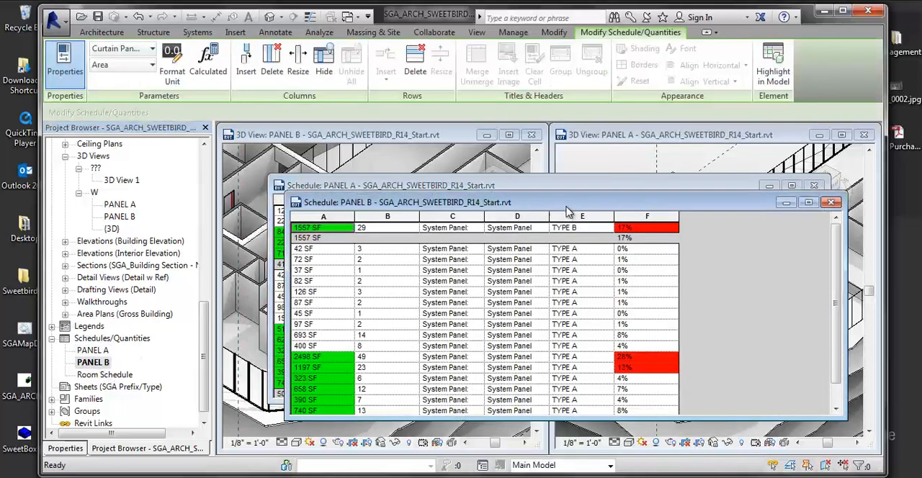
# - Place the PANEL A and PANEL B schedules side by side, compare their panel types and percentages, and put both schedules away
pyautogui.moveTo(567, 211); pyautogui.dragTo(559, 218)
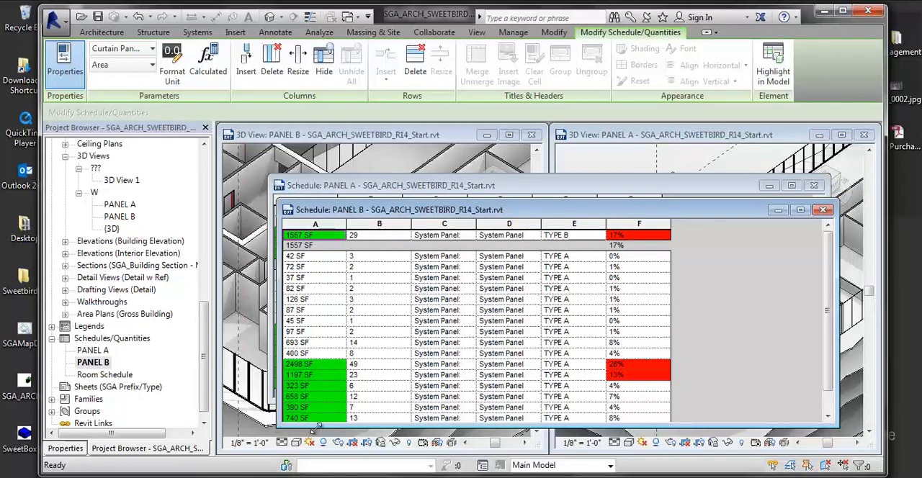
pyautogui.moveTo(315, 428); pyautogui.dragTo(519, 443)
pyautogui.moveTo(675, 215); pyautogui.dragTo(395, 209)
pyautogui.moveTo(491, 192); pyautogui.dragTo(647, 215)
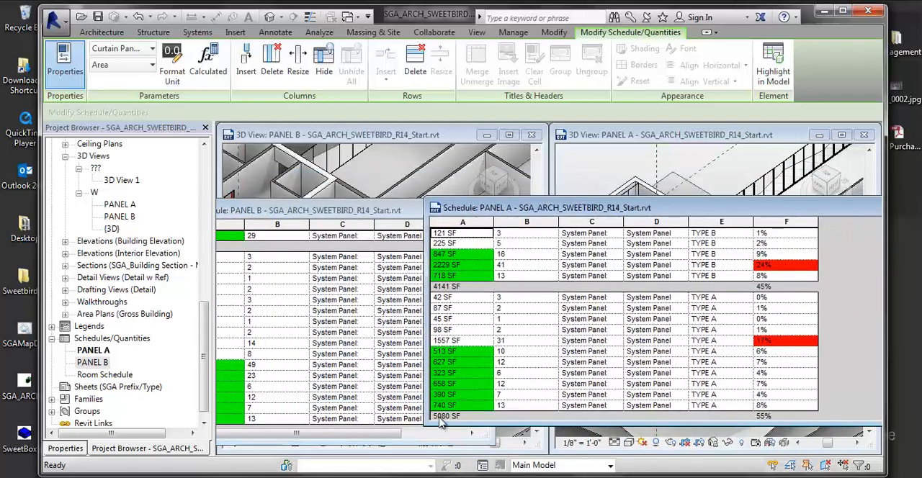
pyautogui.moveTo(529, 213); pyautogui.dragTo(650, 212)
pyautogui.moveTo(372, 435); pyautogui.dragTo(480, 441)
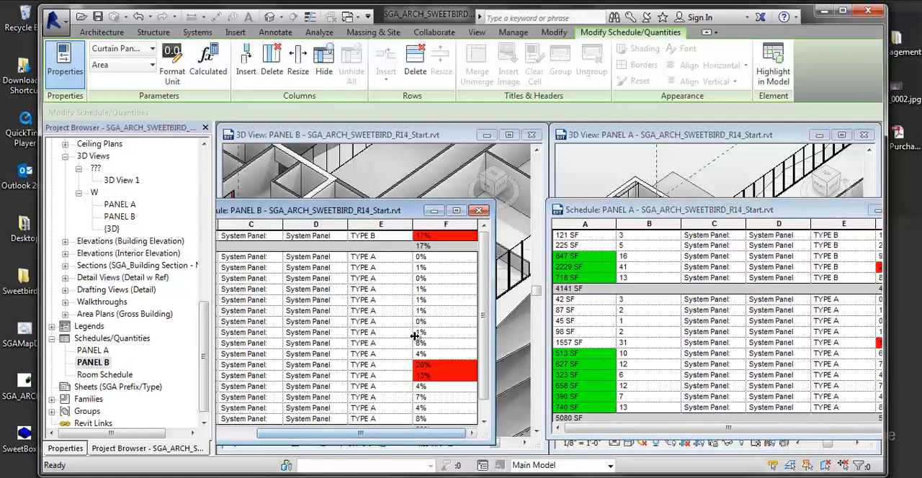
pyautogui.moveTo(631, 209); pyautogui.dragTo(554, 212)
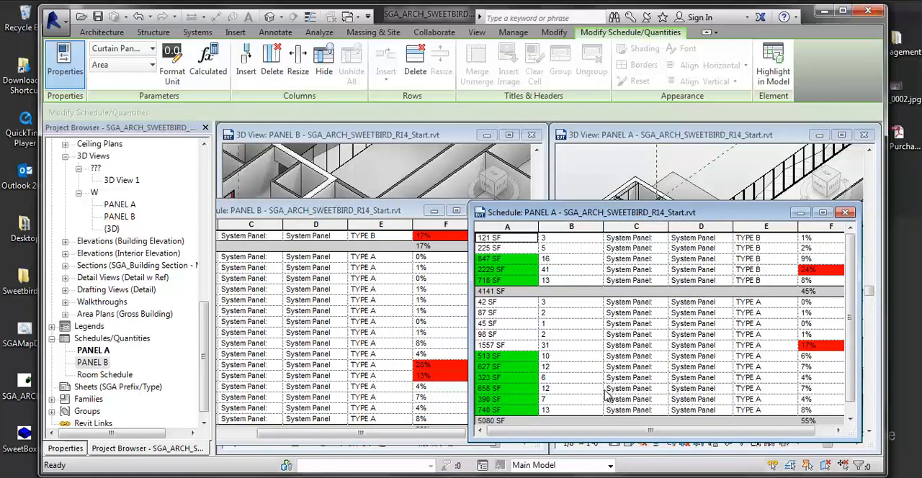
pyautogui.moveTo(600, 430); pyautogui.dragTo(618, 431)
pyautogui.moveTo(688, 212); pyautogui.dragTo(739, 216)
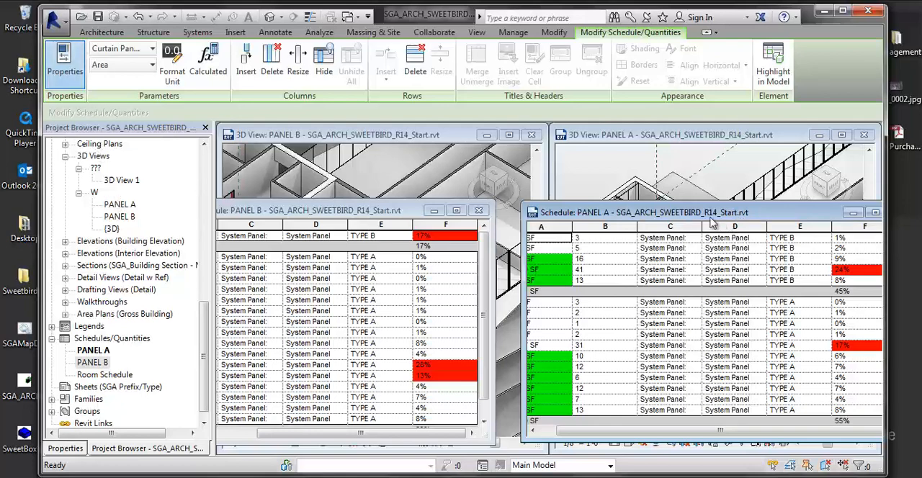
pyautogui.moveTo(710, 219); pyautogui.dragTo(684, 224)
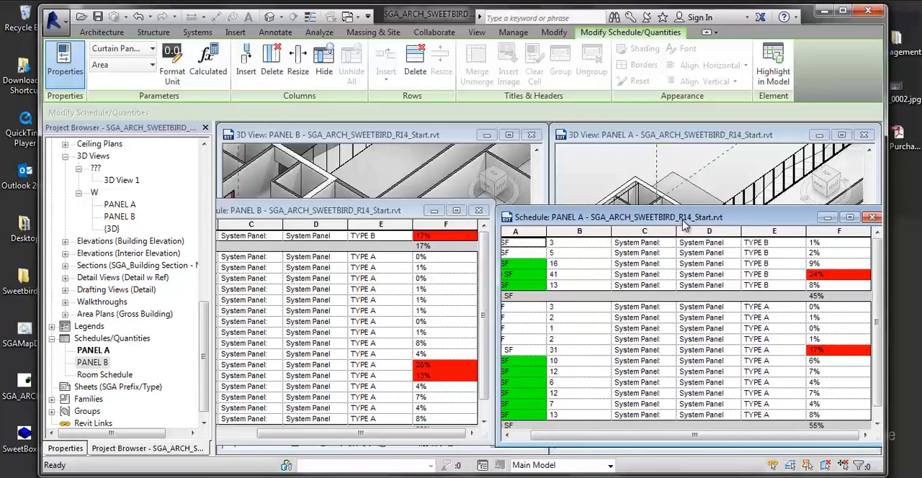
pyautogui.moveTo(803, 219); pyautogui.dragTo(734, 227)
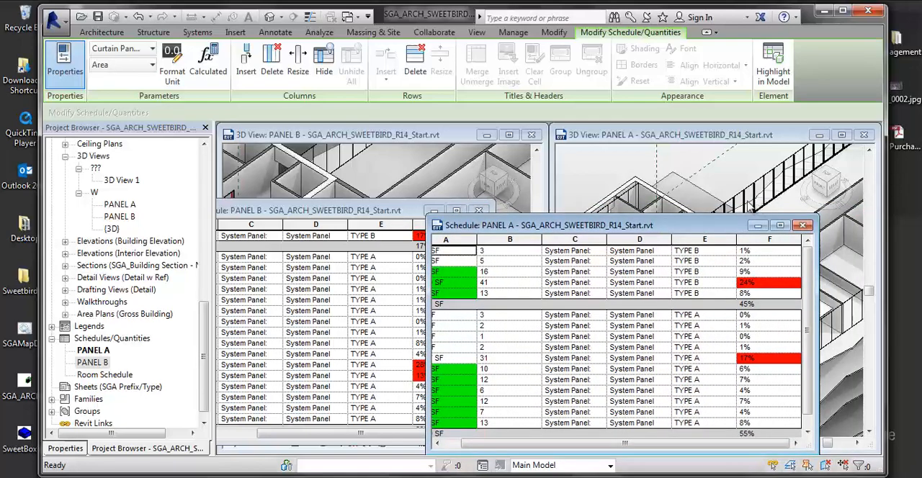
pyautogui.click(760, 226)
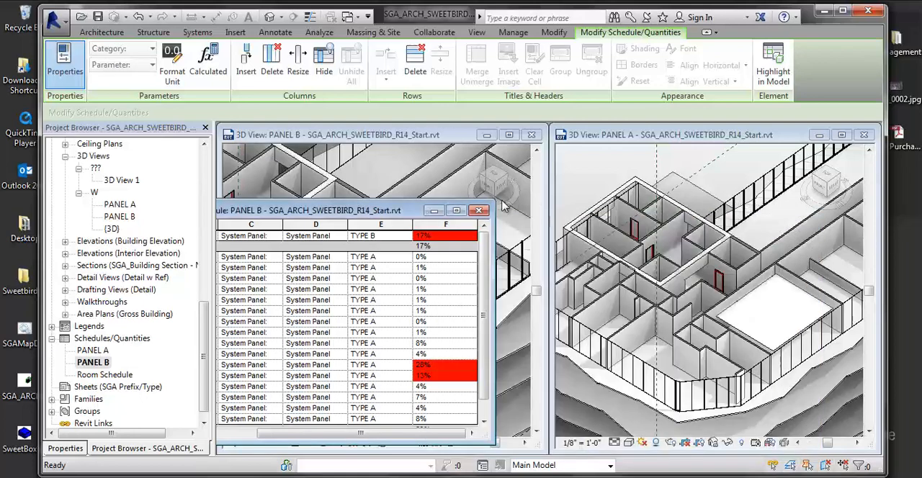
pyautogui.click(477, 209)
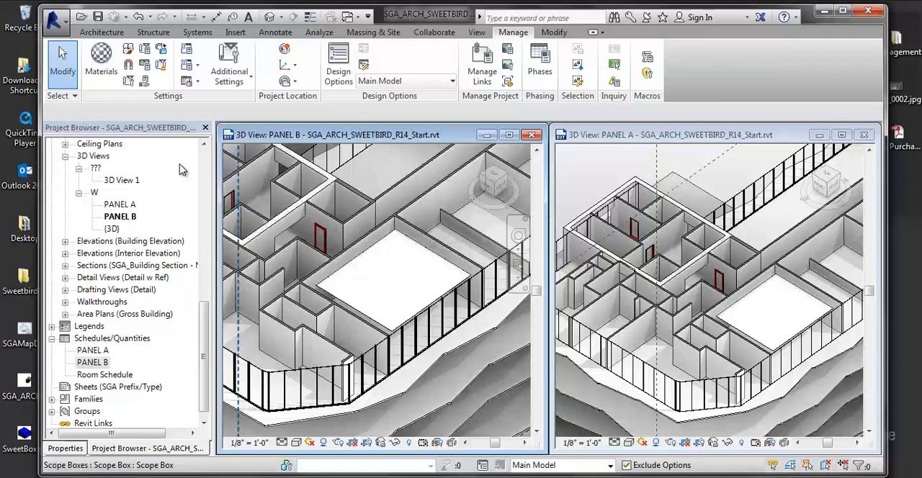
# - Accept the primary option of the PANELS set, deleting the option set together with the PANEL A schedule and 3D view
pyautogui.click(380, 81)
pyautogui.click(378, 96)
pyautogui.click(339, 72)
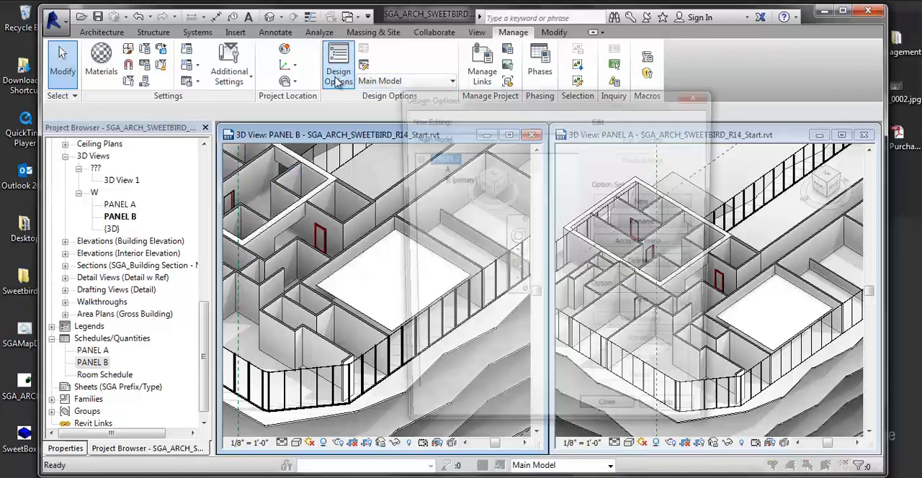
pyautogui.click(461, 180)
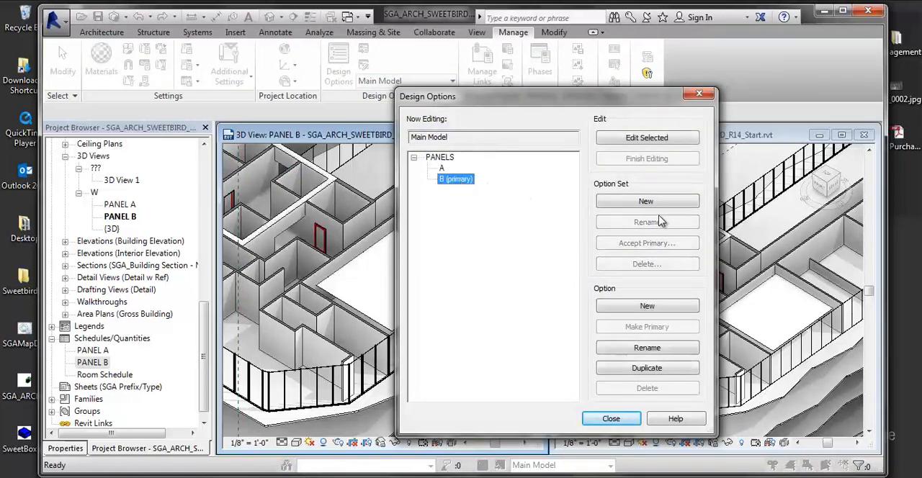
pyautogui.click(442, 157)
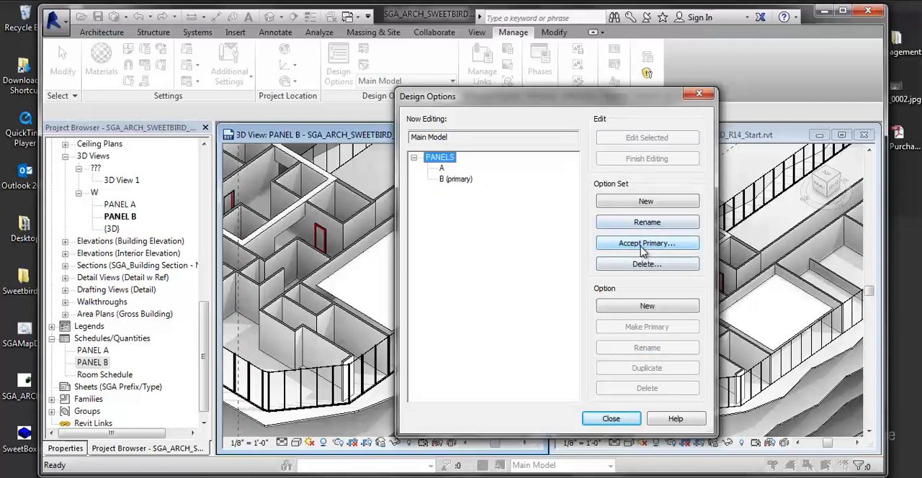
pyautogui.click(644, 246)
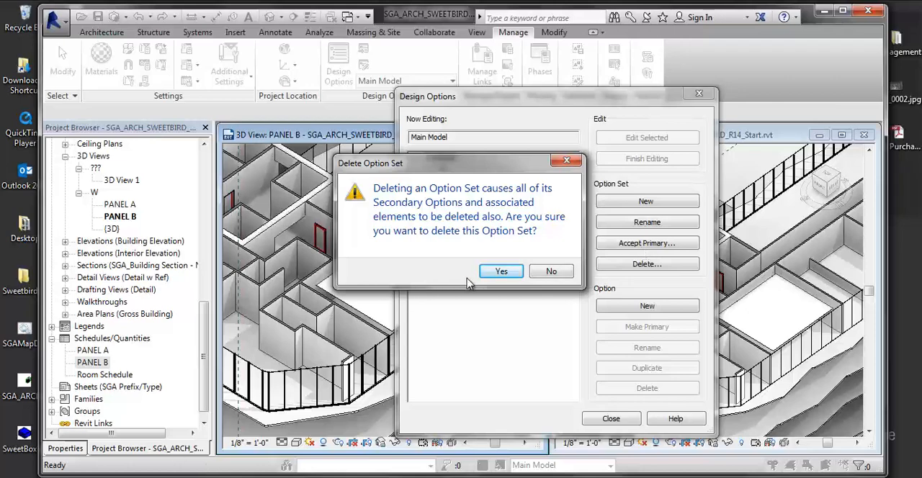
pyautogui.click(500, 272)
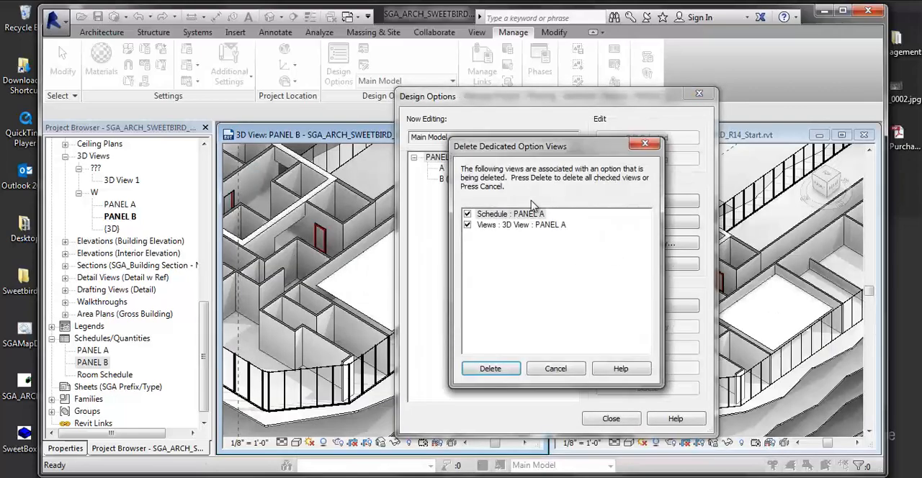
pyautogui.moveTo(539, 148); pyautogui.dragTo(238, 134)
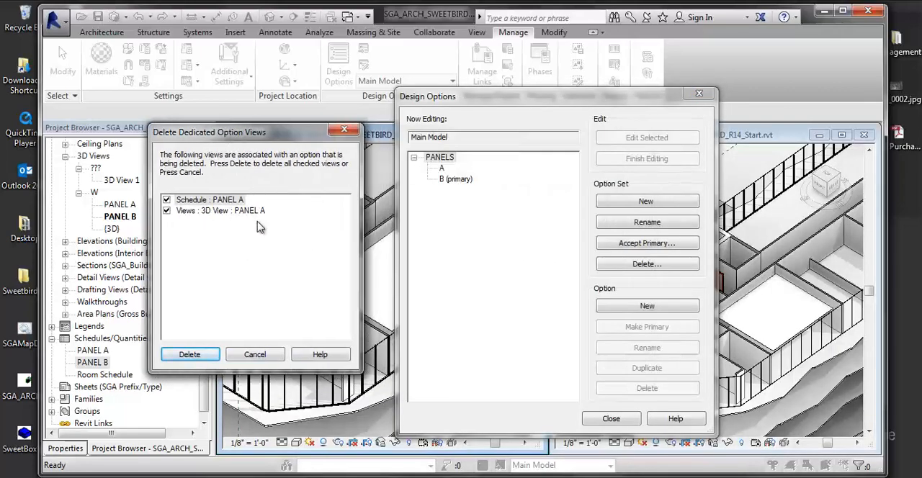
pyautogui.click(189, 353)
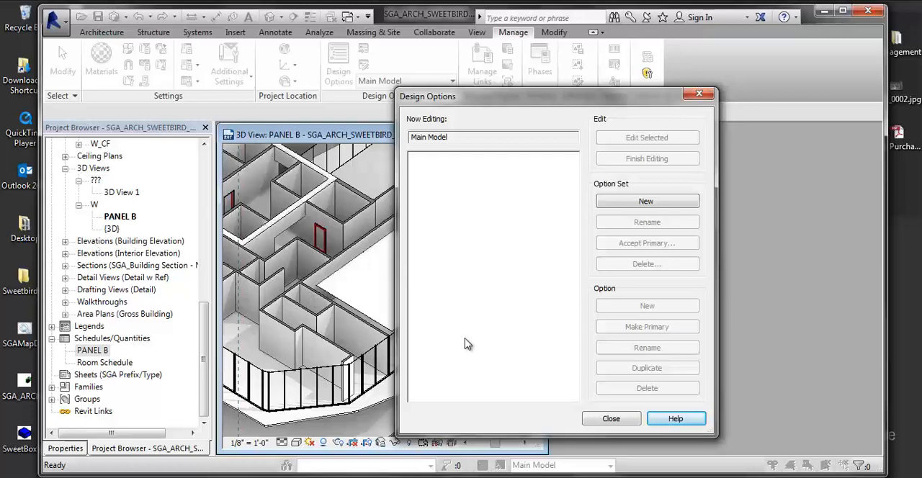
pyautogui.click(609, 419)
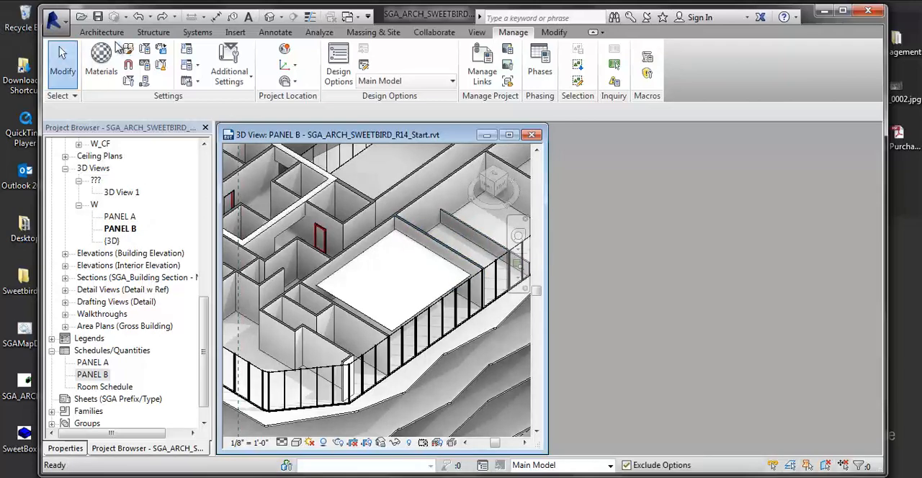
# - Save the project
pyautogui.click(54, 19)
pyautogui.click(82, 139)
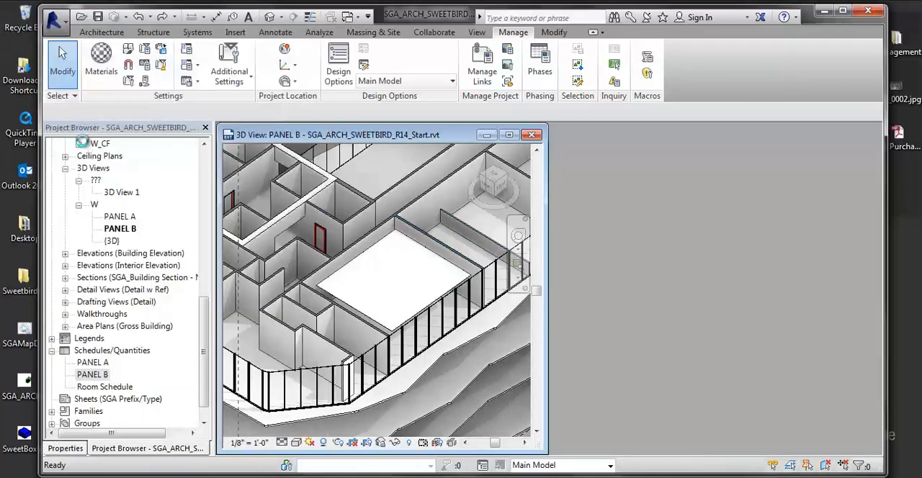